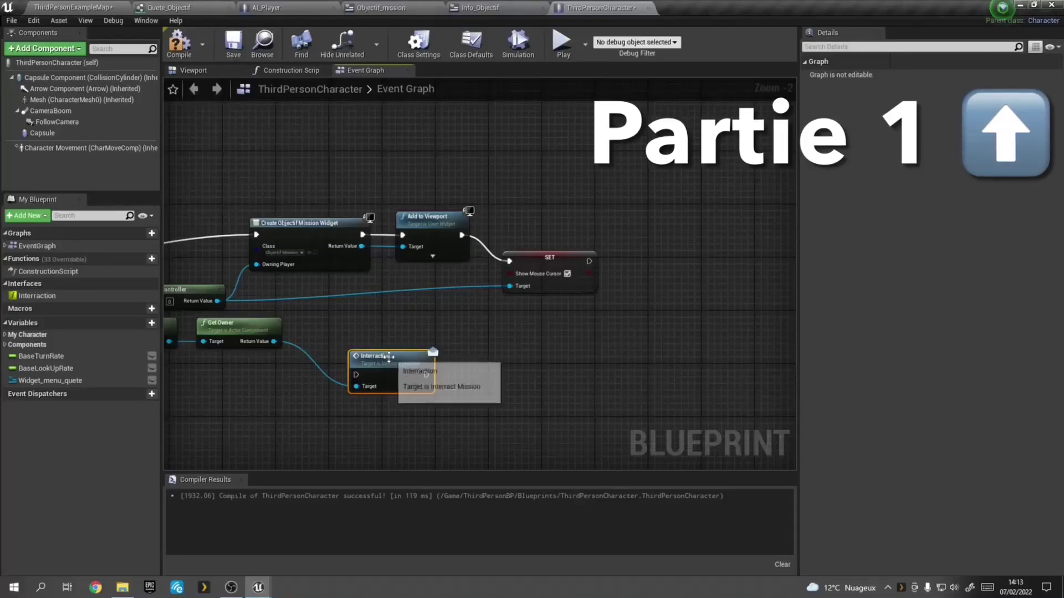
# Step: Place the Interaction node beside SET and wire it to run after SET Show Mouse Cursor
pyautogui.moveTo(388, 368); pyautogui.dragTo(413, 355)
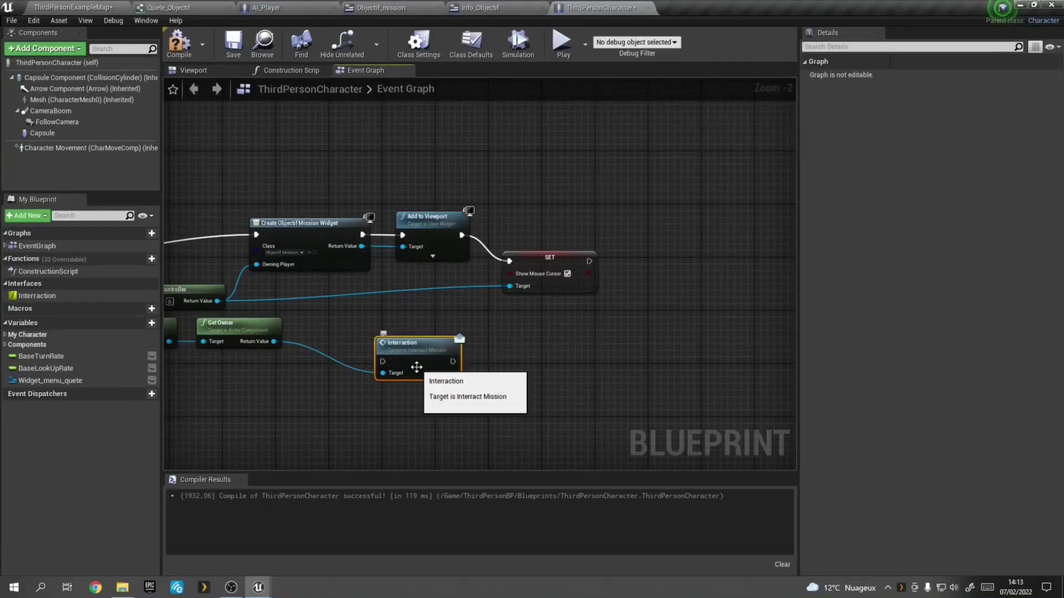
pyautogui.moveTo(399, 346); pyautogui.dragTo(472, 333)
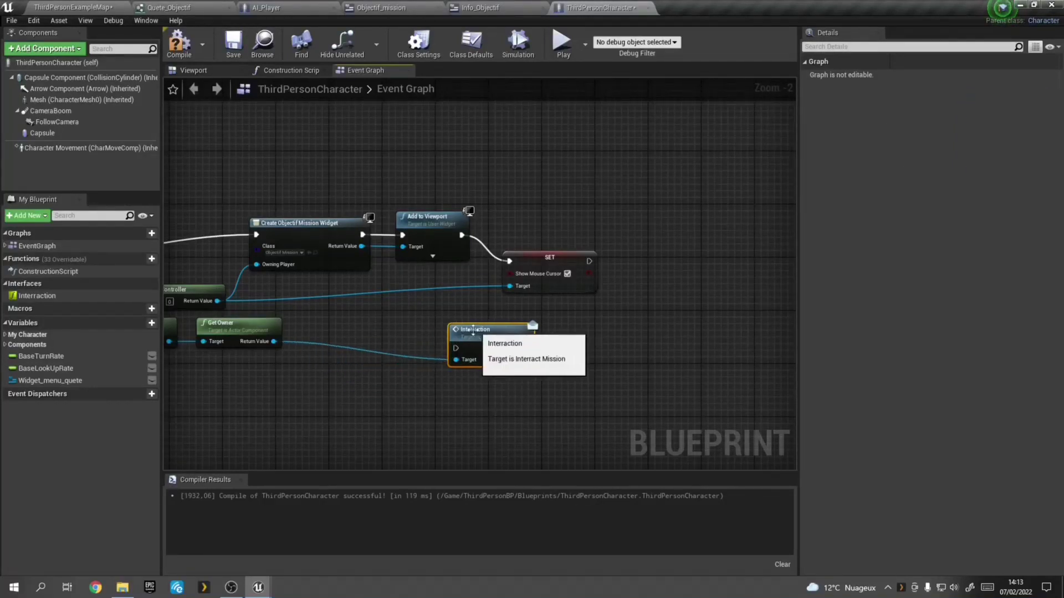
pyautogui.moveTo(273, 342); pyautogui.dragTo(371, 385)
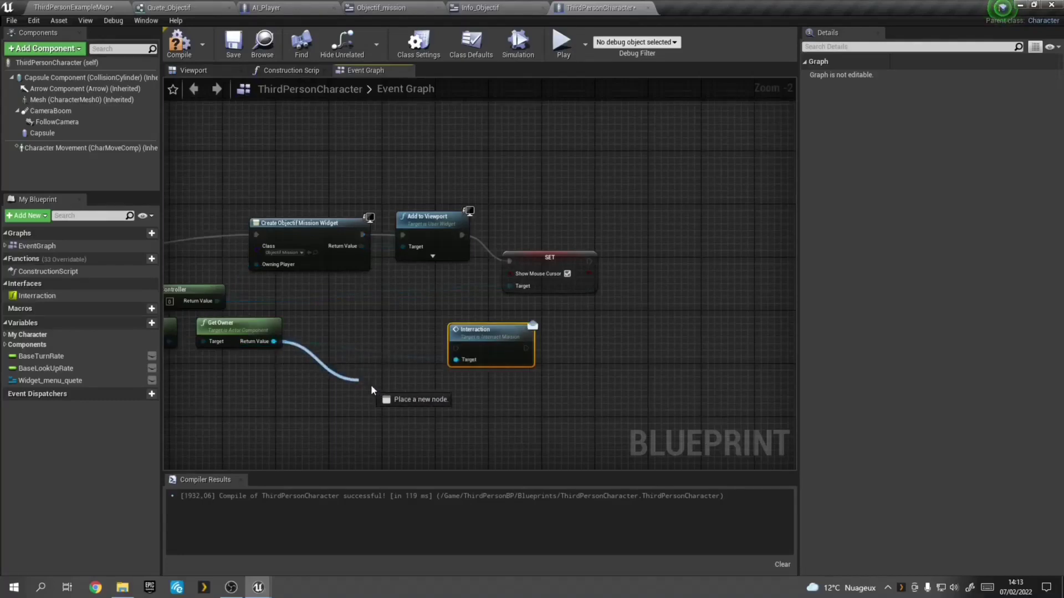
pyautogui.press('Escape')
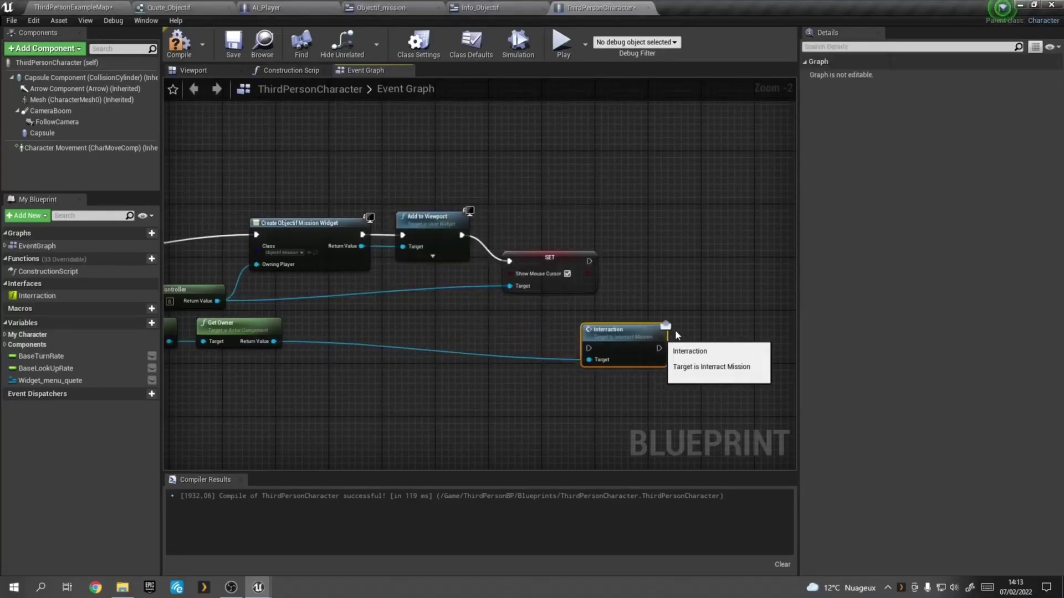
pyautogui.moveTo(497, 340); pyautogui.dragTo(677, 313)
pyautogui.moveTo(587, 262); pyautogui.dragTo(635, 320)
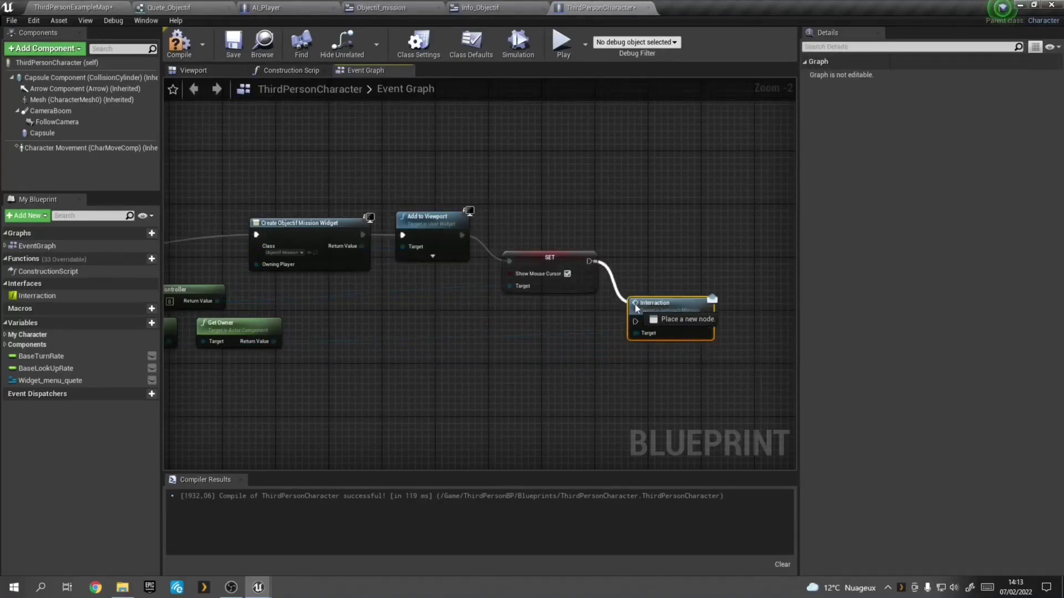
# Step: Set Get Player Controller beside the GET node, center the chain, then compile and save ThirdPersonCharacter
pyautogui.moveTo(435, 417); pyautogui.dragTo(595, 389, button='right')
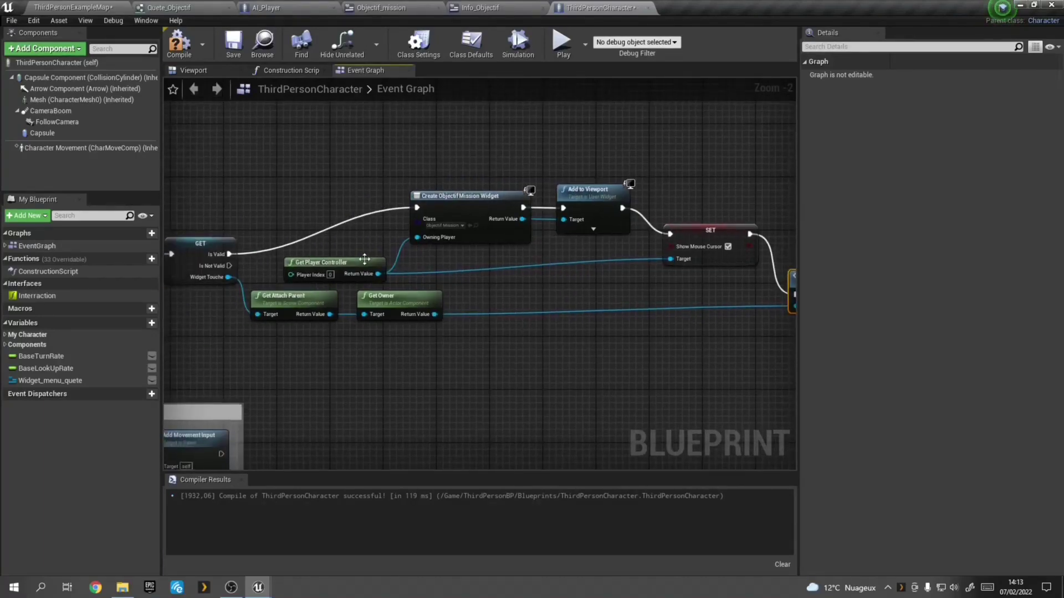
pyautogui.moveTo(364, 259); pyautogui.dragTo(245, 193)
pyautogui.moveTo(471, 210)
pyautogui.mouseDown()
pyautogui.moveTo(463, 204)
pyautogui.moveTo(483, 210)
pyautogui.mouseUp()
pyautogui.moveTo(210, 207)
pyautogui.mouseDown()
pyautogui.moveTo(308, 266)
pyautogui.moveTo(302, 273)
pyautogui.mouseUp()
pyautogui.moveTo(478, 336); pyautogui.dragTo(561, 346, button='right')
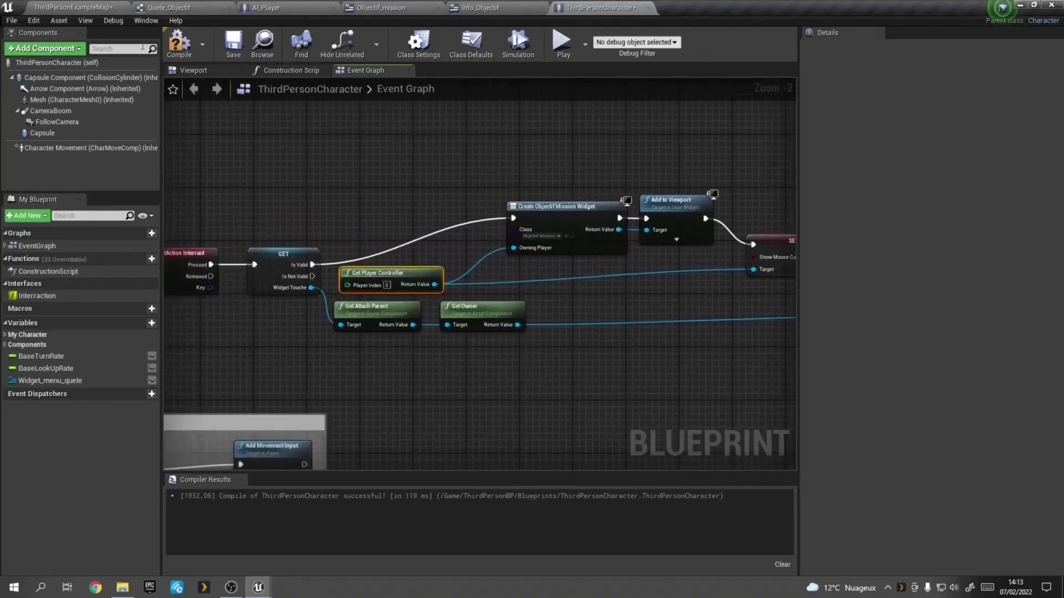
pyautogui.click(179, 45)
pyautogui.click(233, 44)
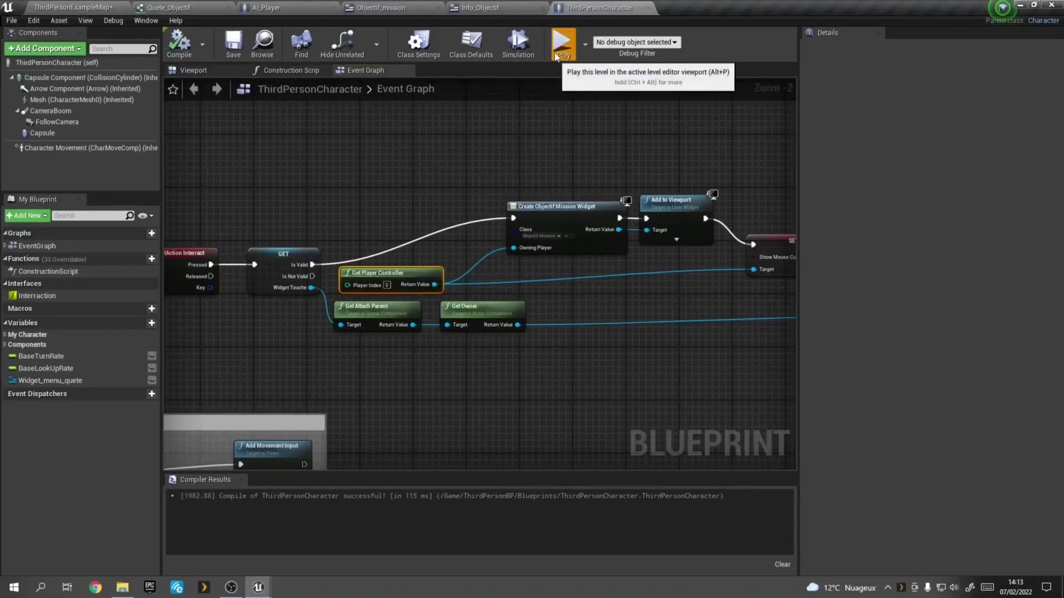
pyautogui.click(560, 42)
pyautogui.press('w')
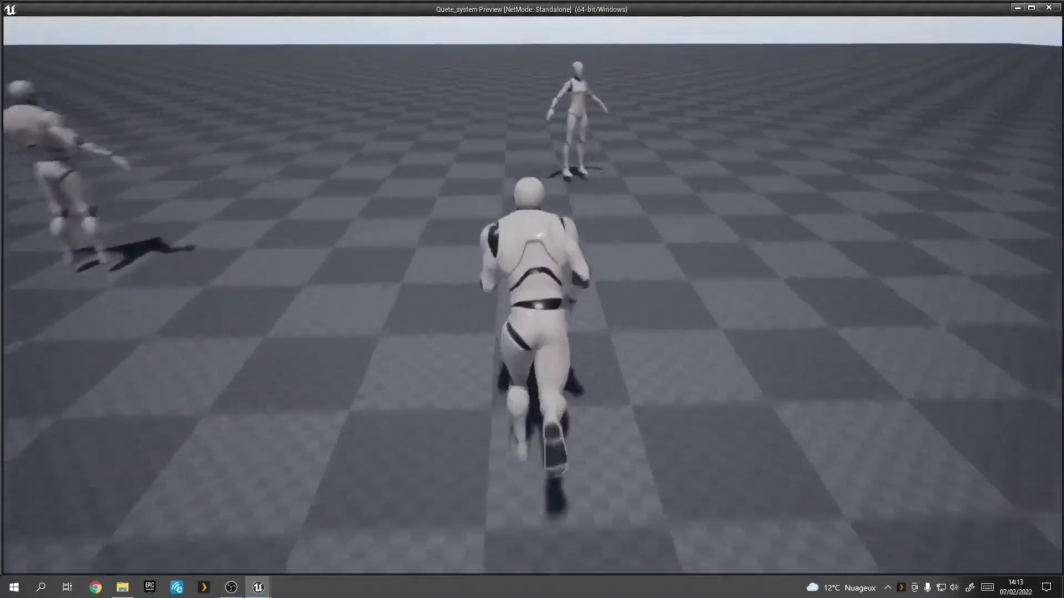
pyautogui.press('e')
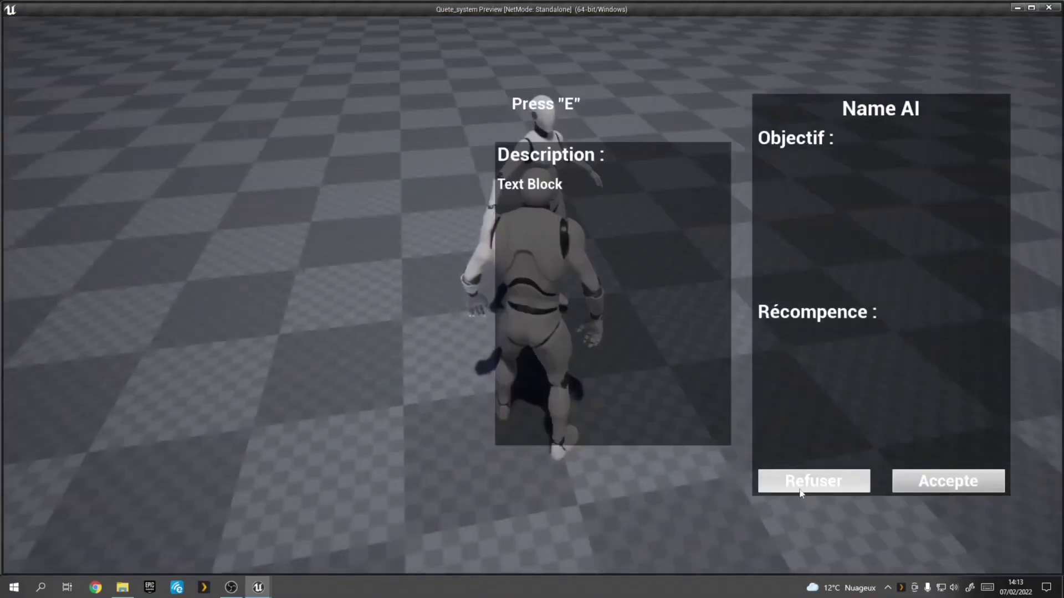
pyautogui.click(804, 481)
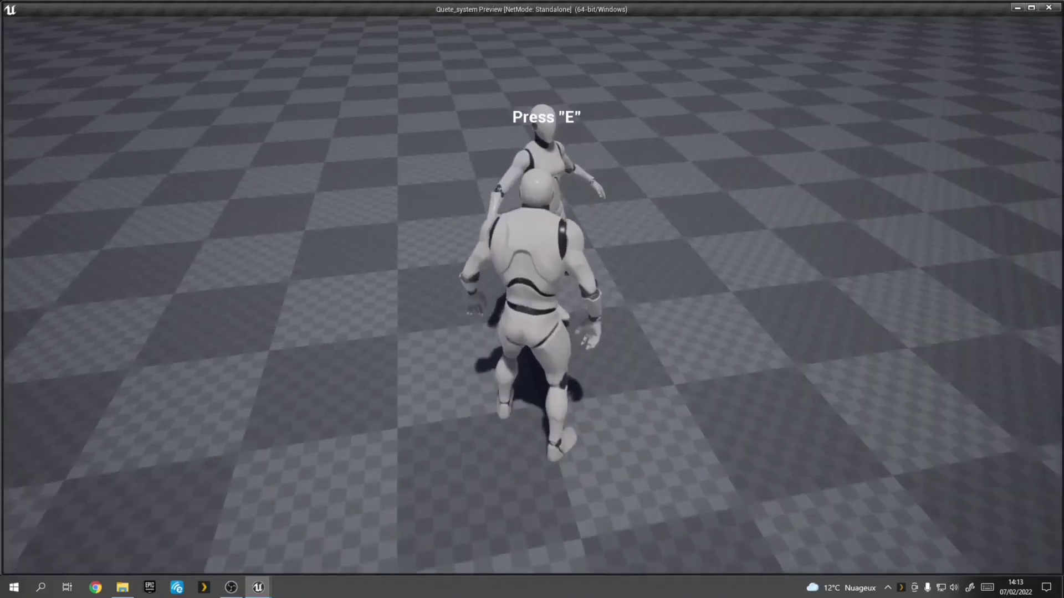
pyautogui.press('w')
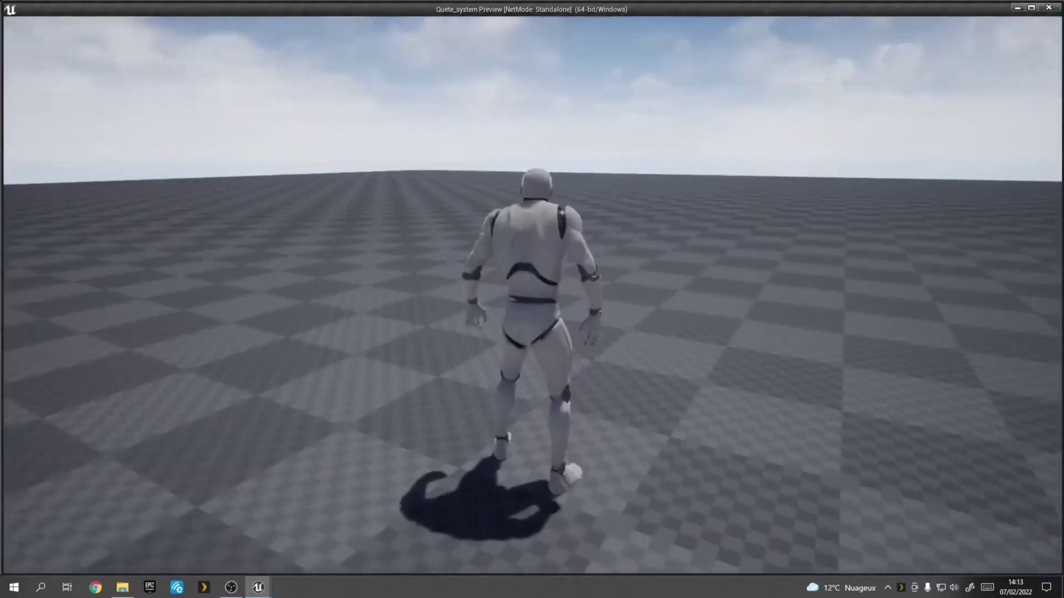
pyautogui.press('w')
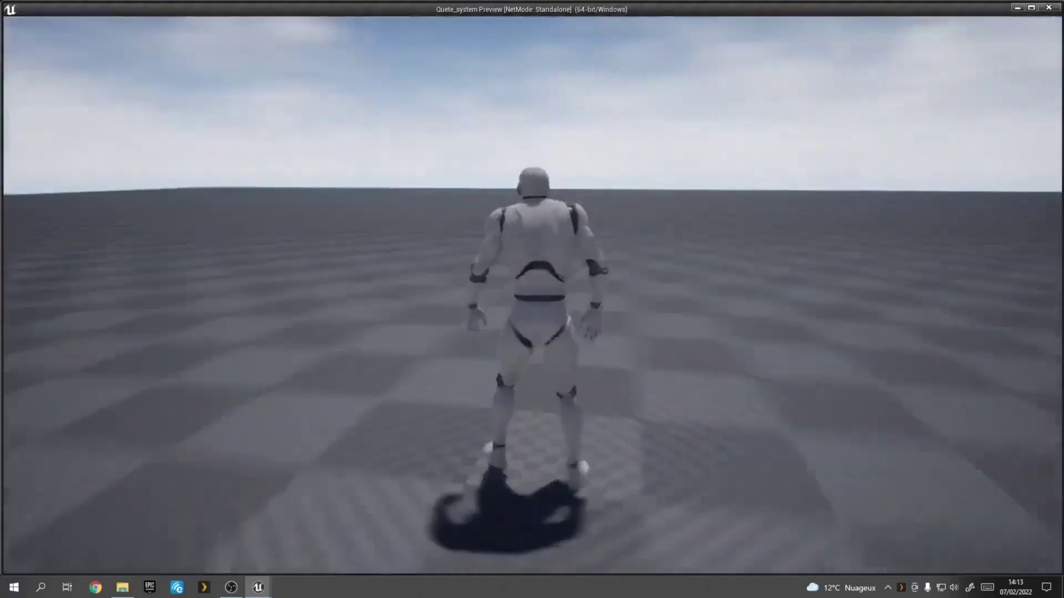
pyautogui.press('w')
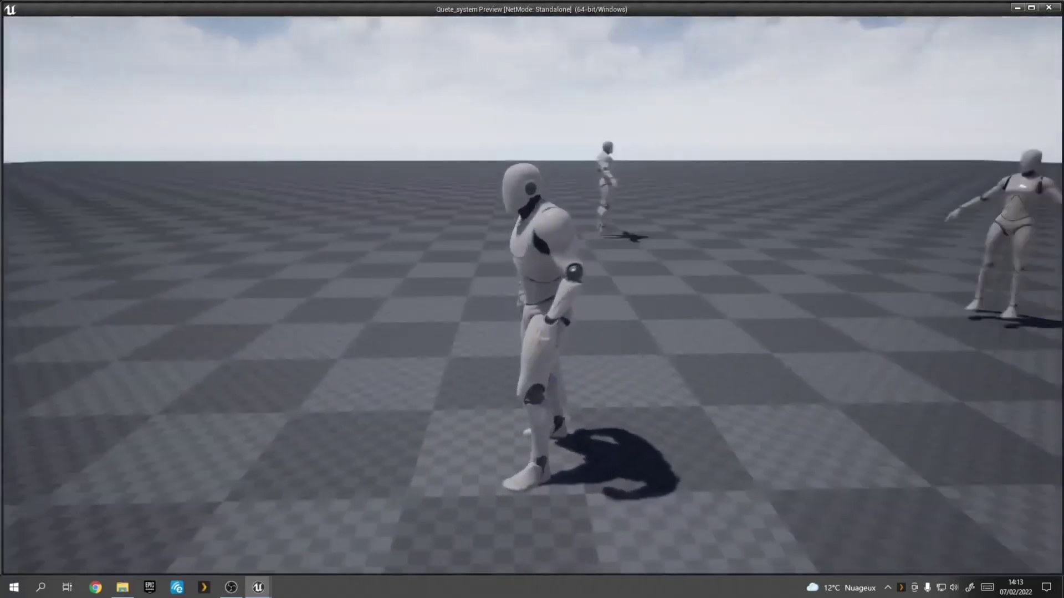
pyautogui.press('w')
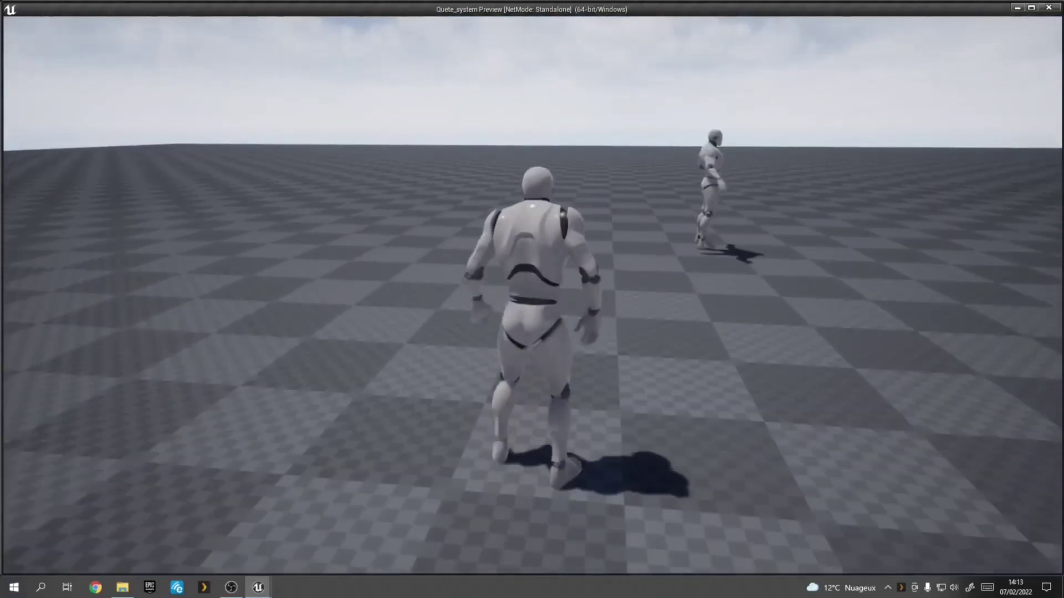
pyautogui.press('w')
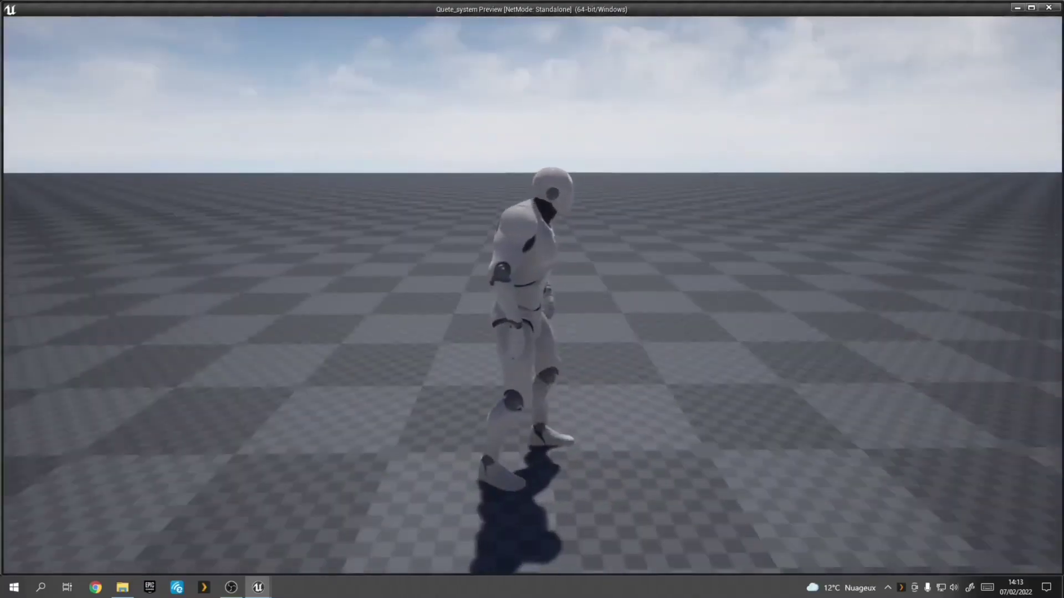
pyautogui.press('w')
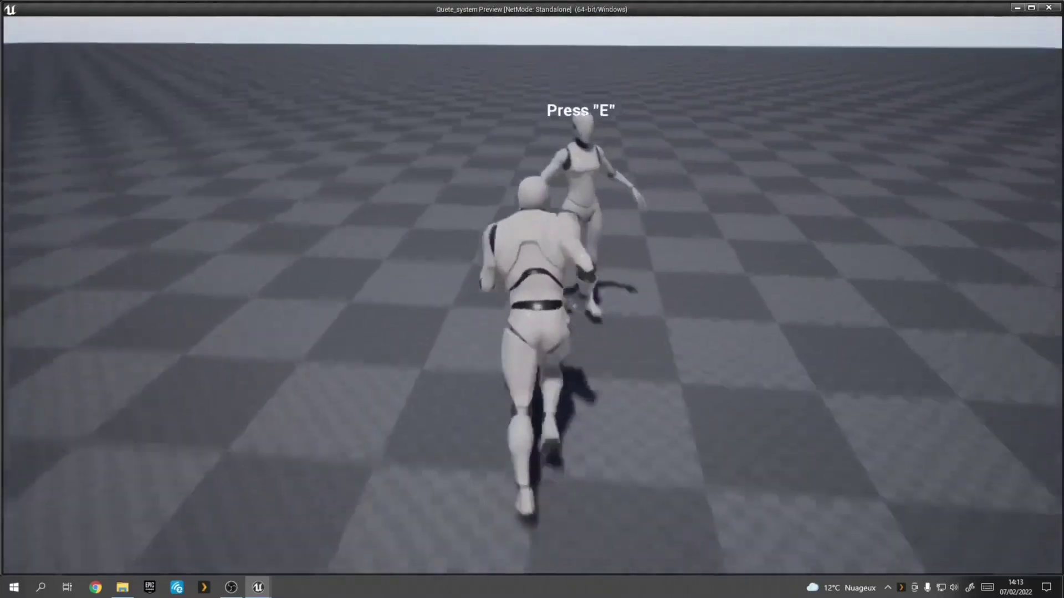
pyautogui.press('e')
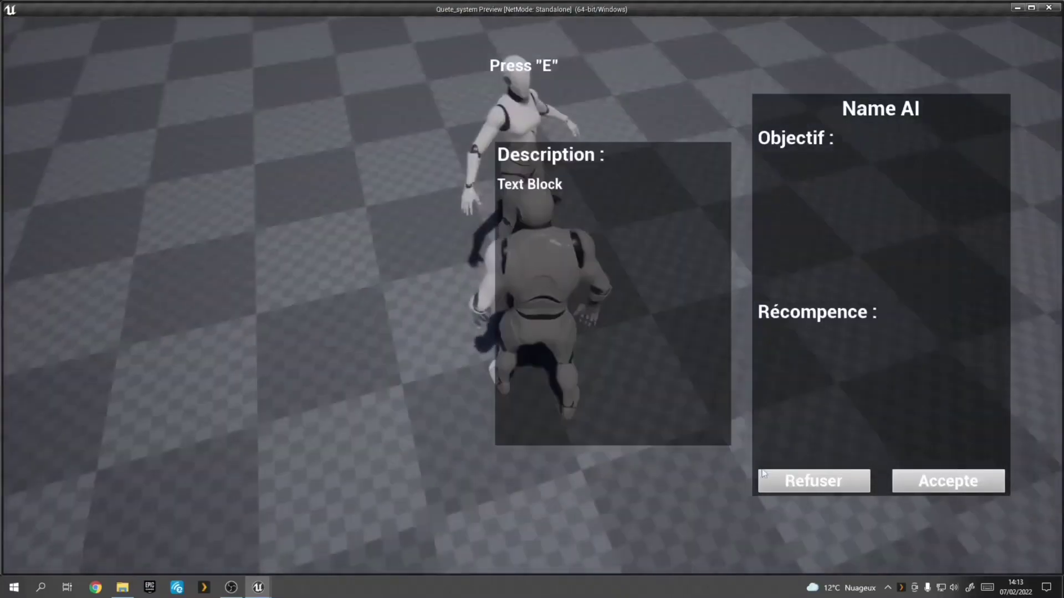
pyautogui.click(763, 474)
pyautogui.press('w')
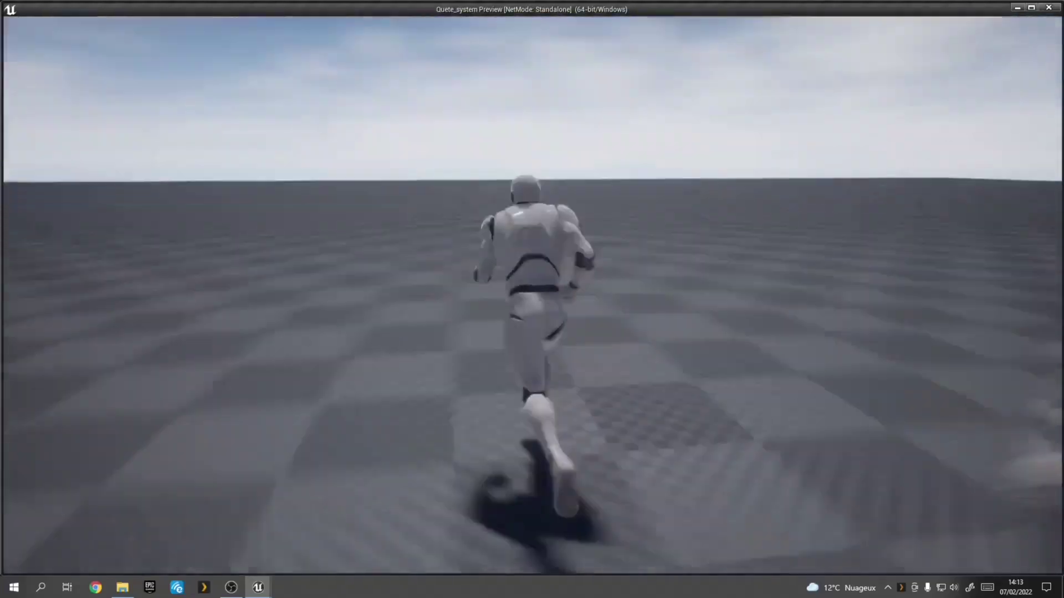
pyautogui.press('Escape')
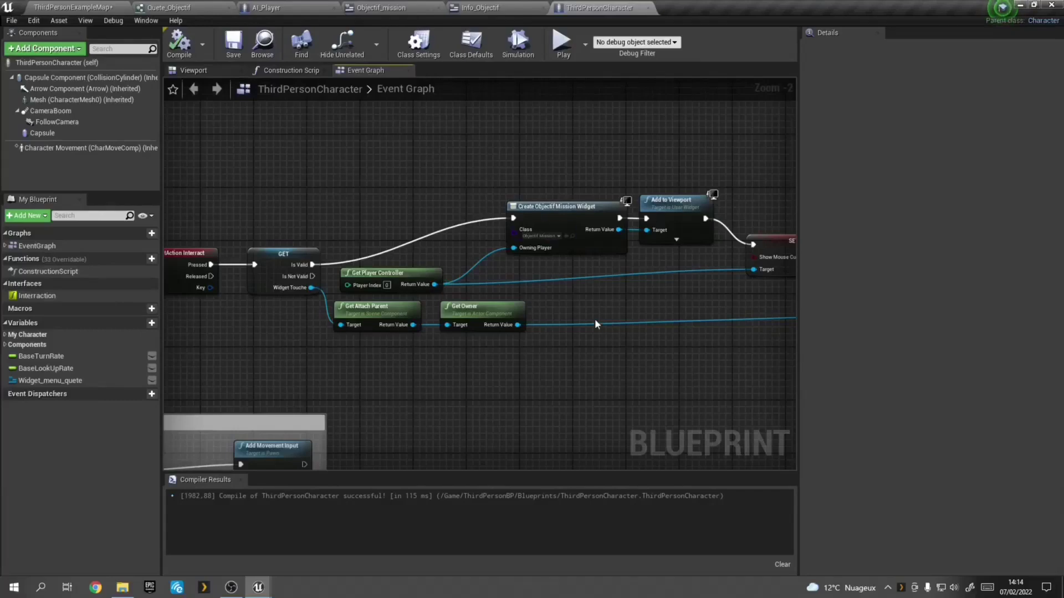
# Step: Look through the Info_Objectif, AI_Player, Quete_Objectif and map tabs, ending on the Objectif_mission designer
pyautogui.moveTo(595, 324); pyautogui.dragTo(311, 290, button='right')
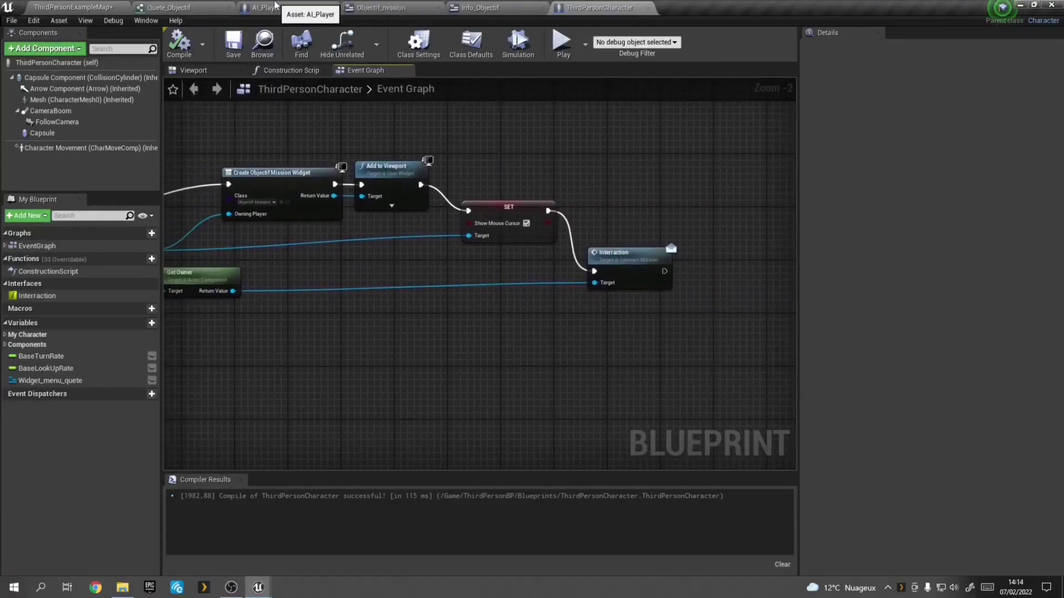
pyautogui.click(480, 7)
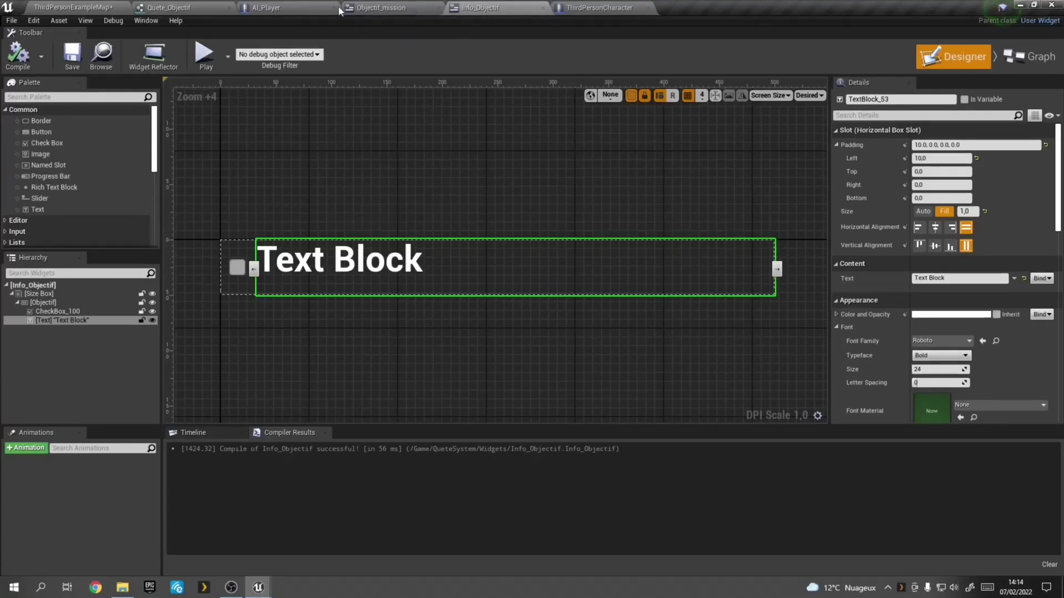
pyautogui.click(272, 8)
pyautogui.click(388, 8)
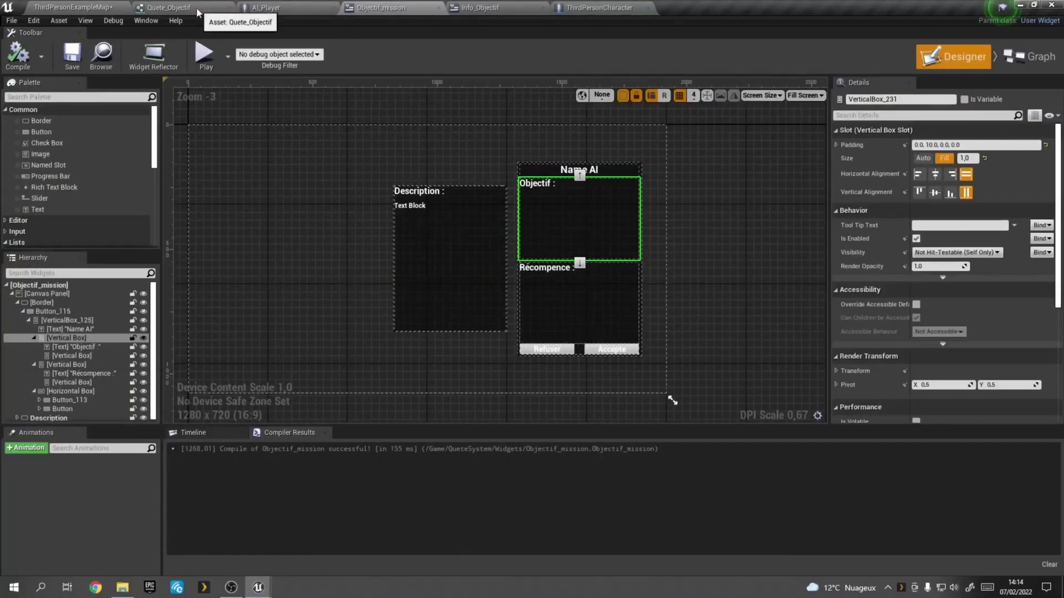
pyautogui.click(197, 7)
pyautogui.click(83, 9)
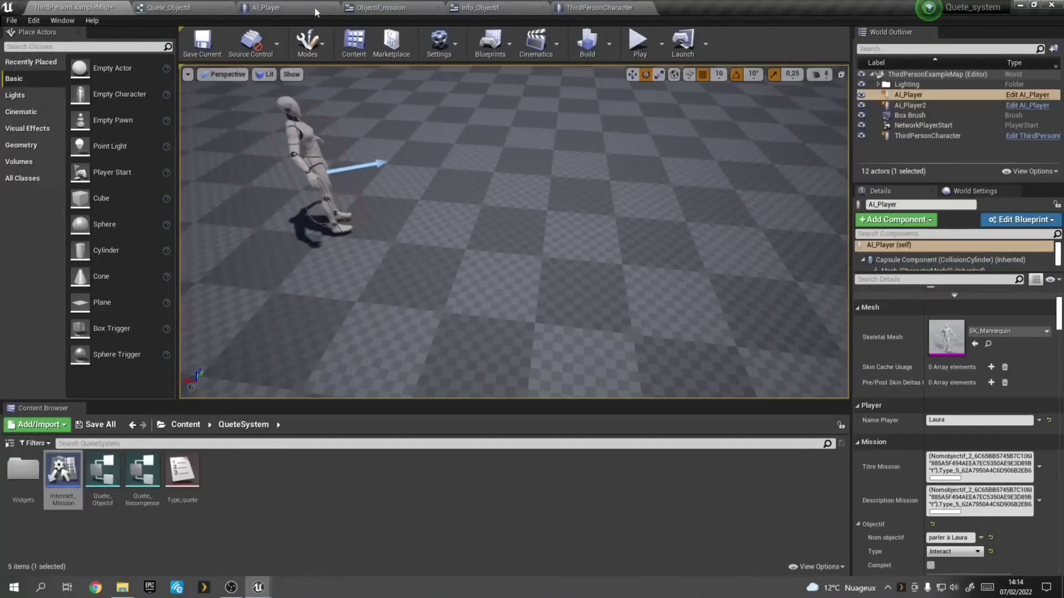
pyautogui.click(134, 10)
pyautogui.click(87, 7)
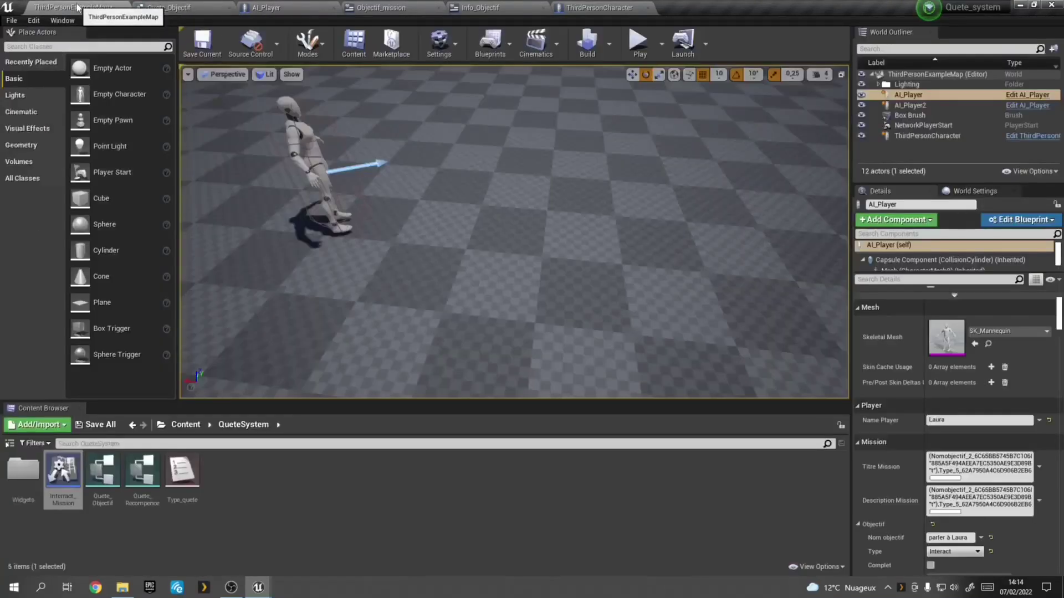
pyautogui.click(370, 7)
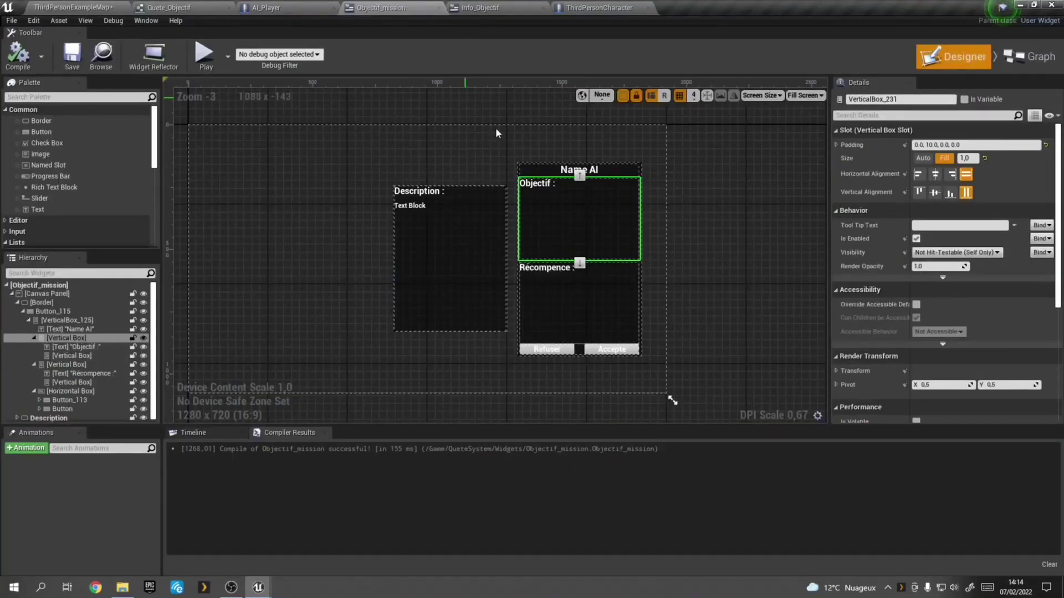
# Step: Add an instance-editable variable named Actor to the Objectif_mission graph
pyautogui.click(1029, 56)
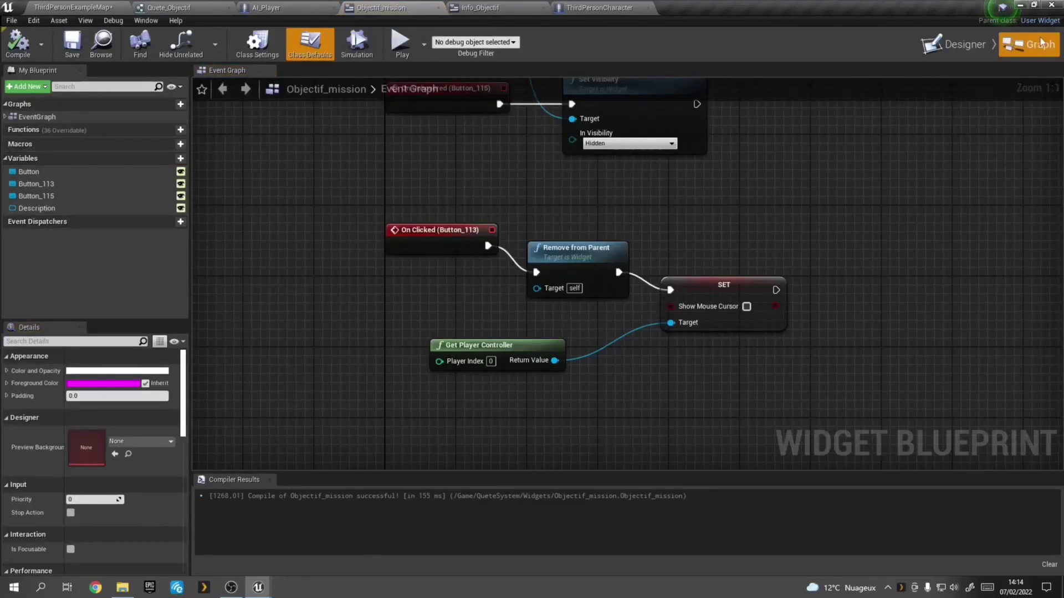
pyautogui.click(176, 160)
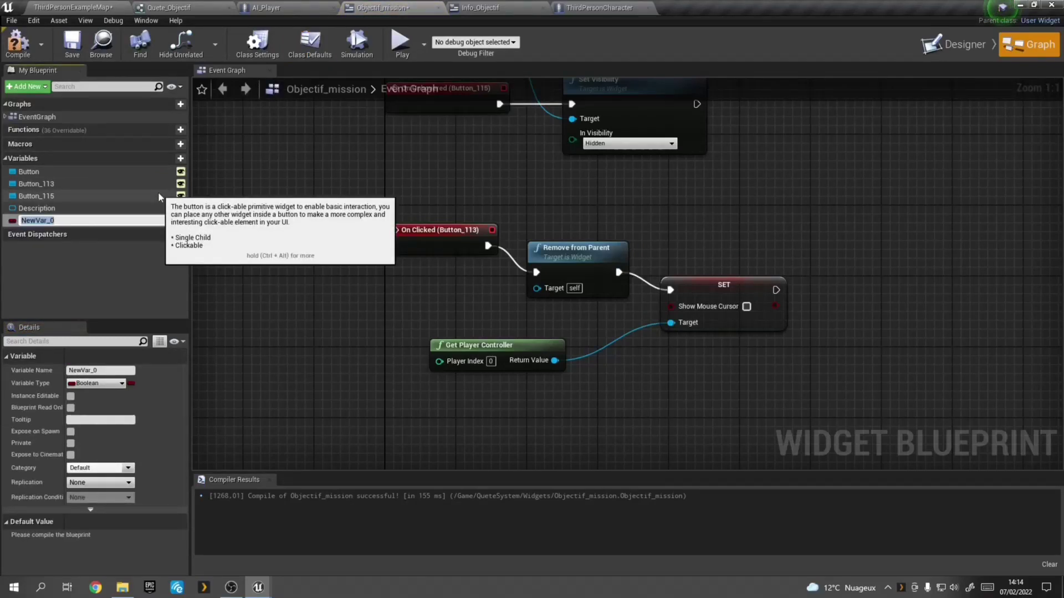
pyautogui.write('A')
pyautogui.write('ctor')
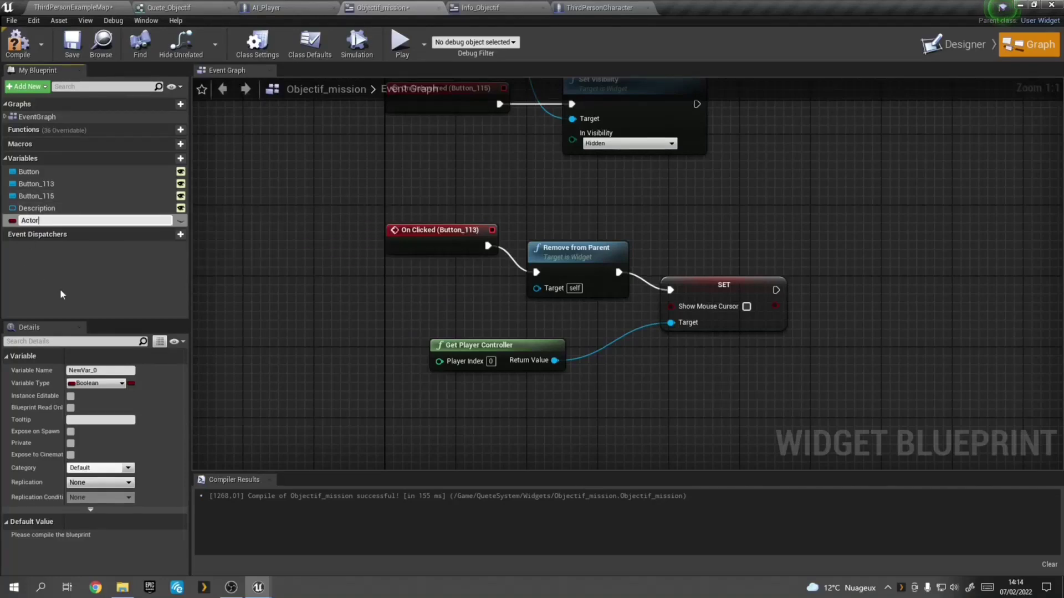
pyautogui.press('Return')
pyautogui.click(181, 221)
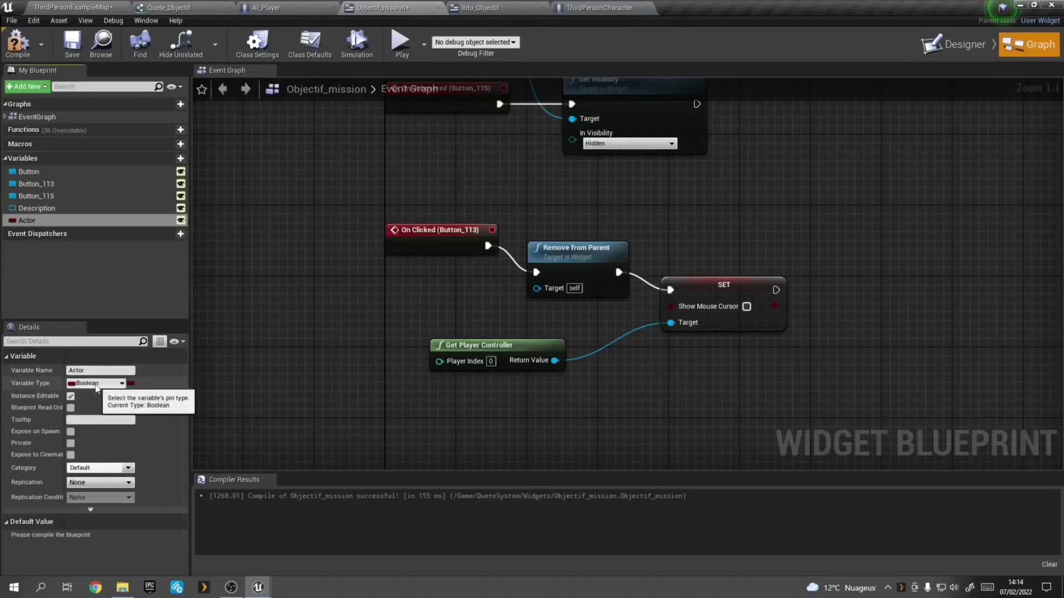
# Step: Set the Actor variable's type to an AI Player object reference
pyautogui.click(93, 384)
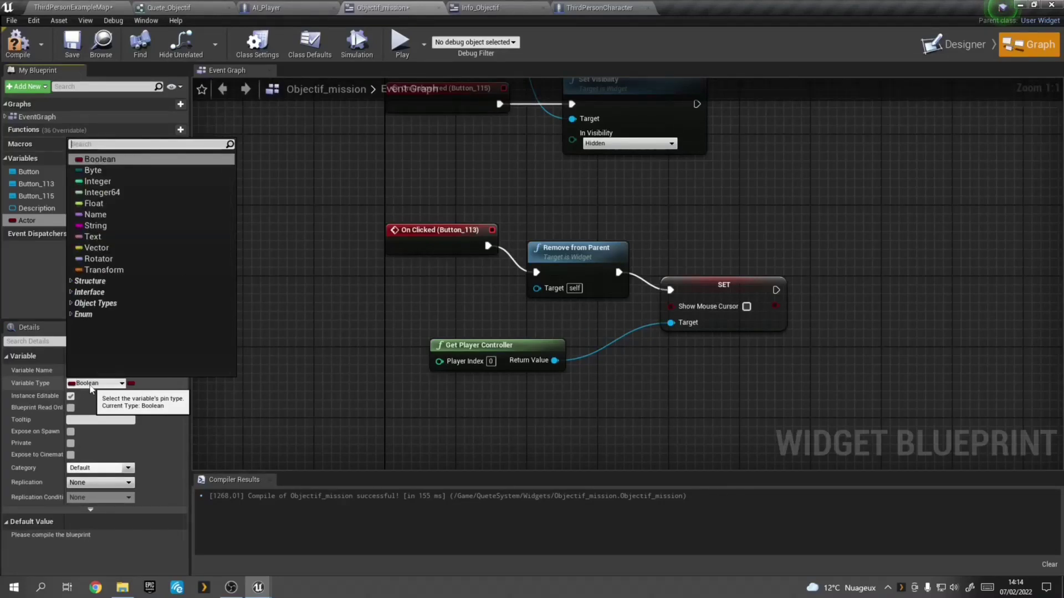
pyautogui.write('n')
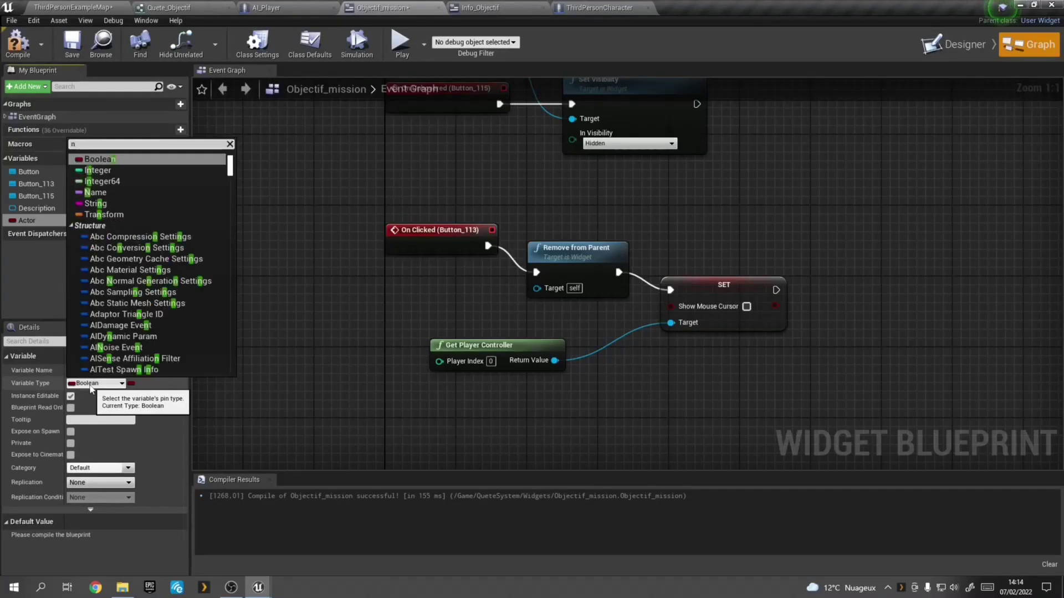
pyautogui.write('pc')
pyautogui.press('BackSpace')
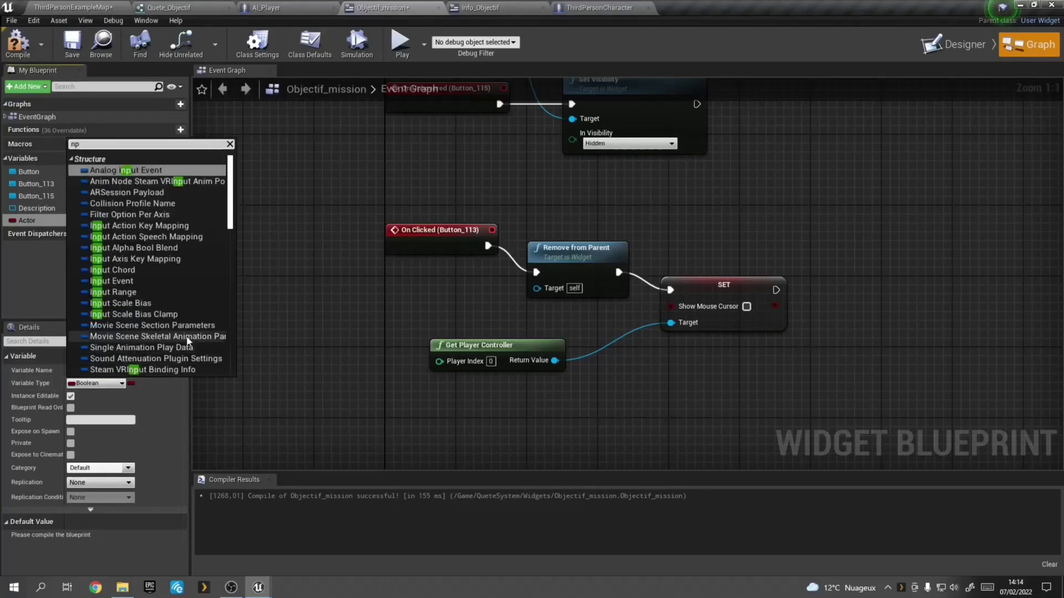
pyautogui.press('BackSpace')
pyautogui.press('BackSpace')
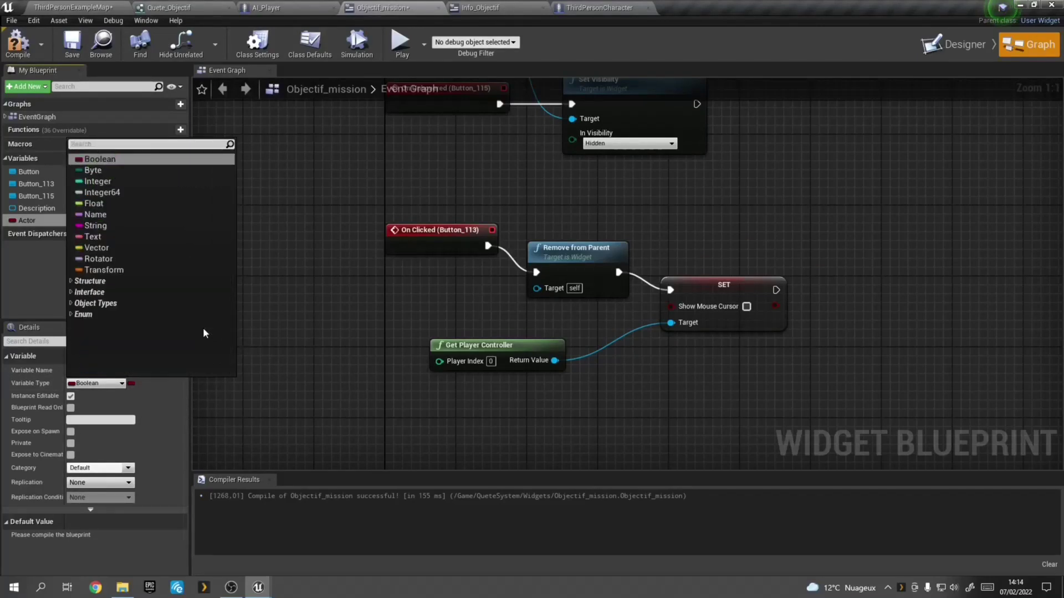
pyautogui.write('a')
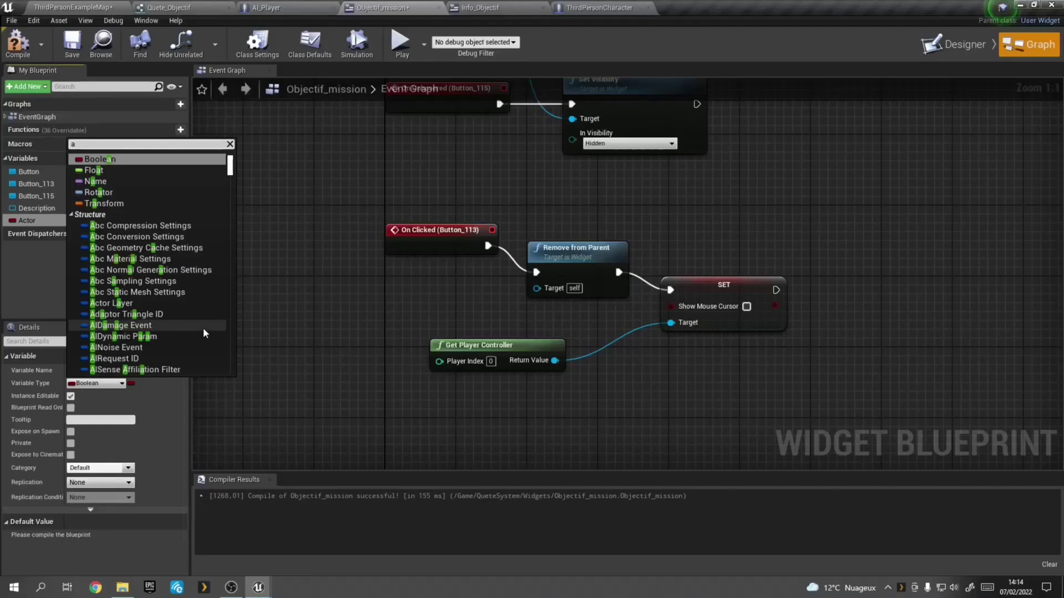
pyautogui.write('i_')
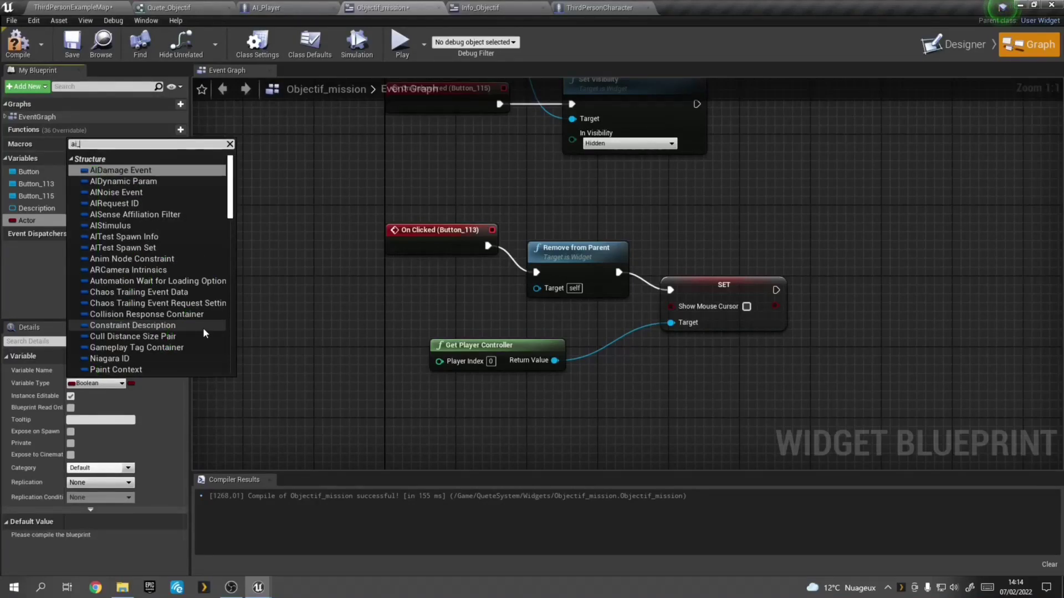
pyautogui.write('pla')
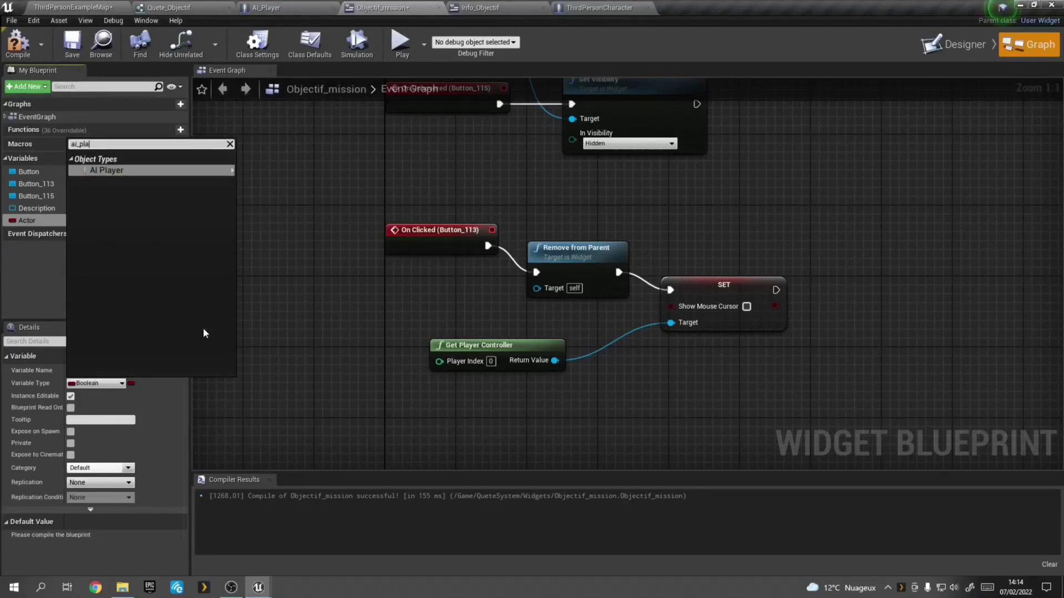
pyautogui.click(117, 174)
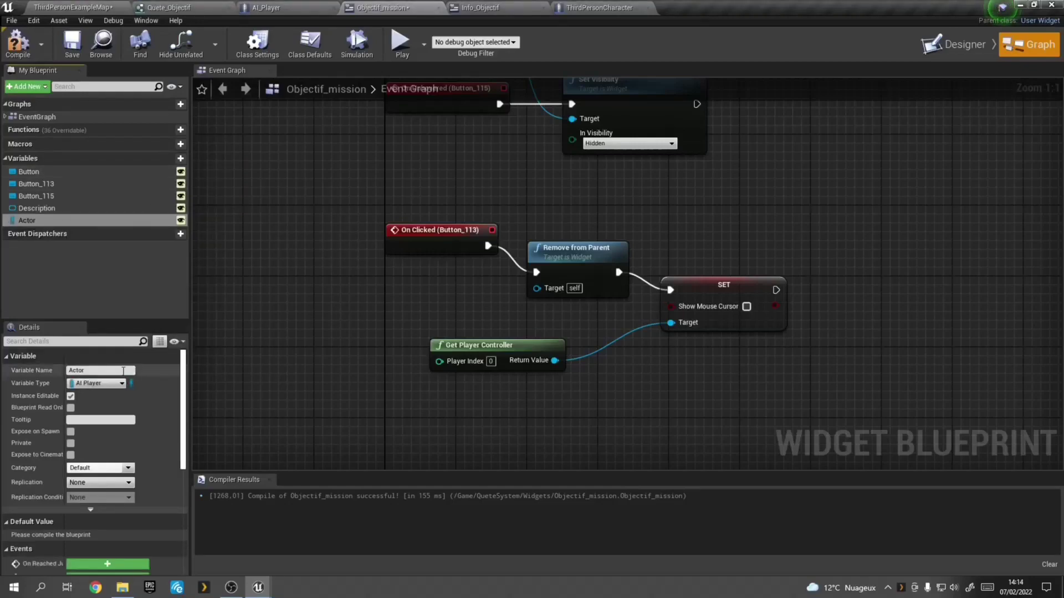
# Step: Compile, mark Actor as Expose on Spawn, compile again, and return to the level map
pyautogui.click(17, 44)
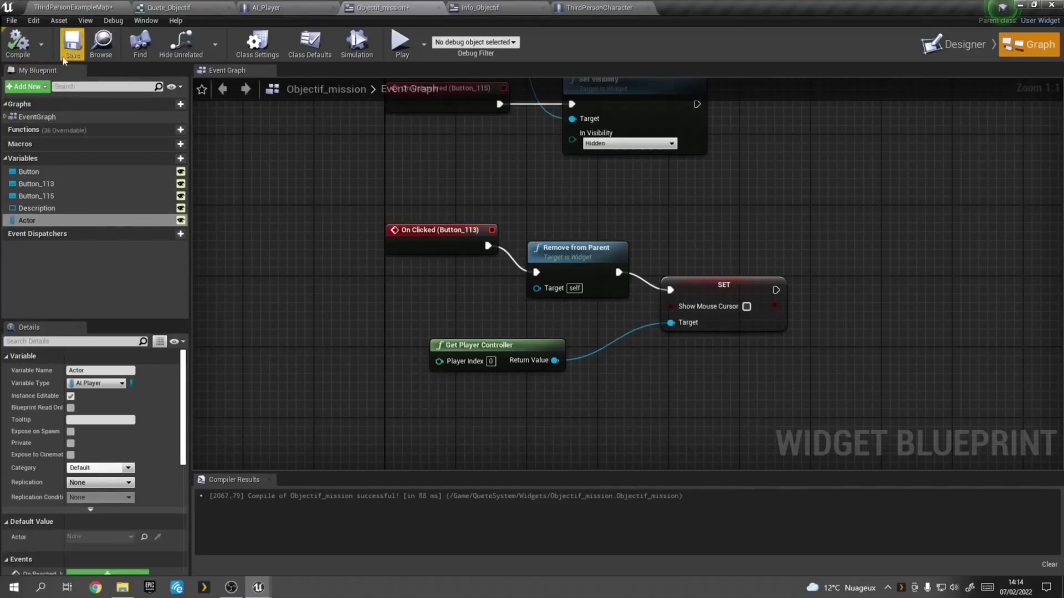
pyautogui.click(71, 431)
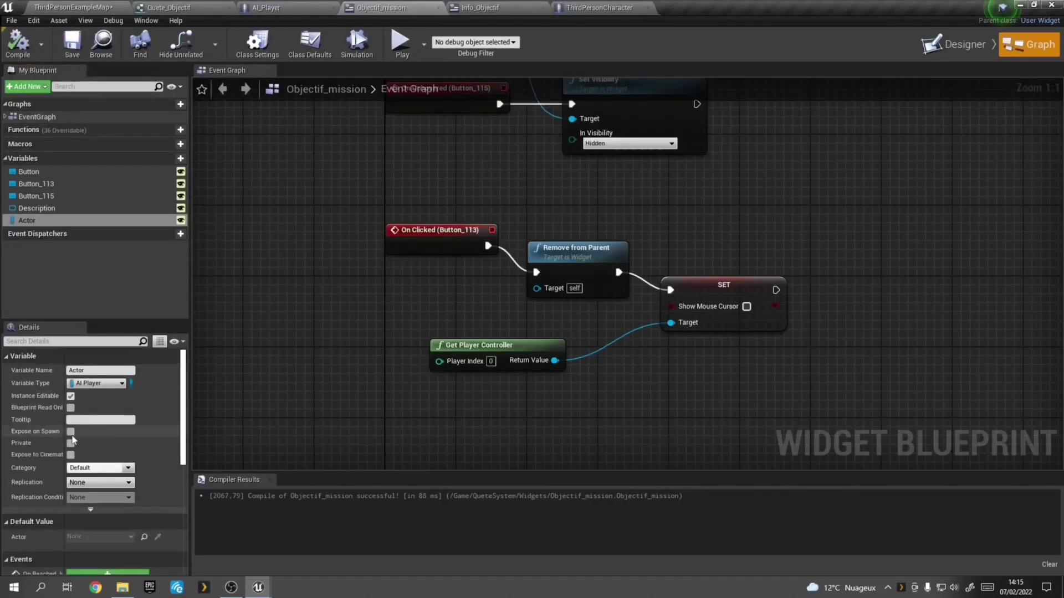
pyautogui.click(17, 44)
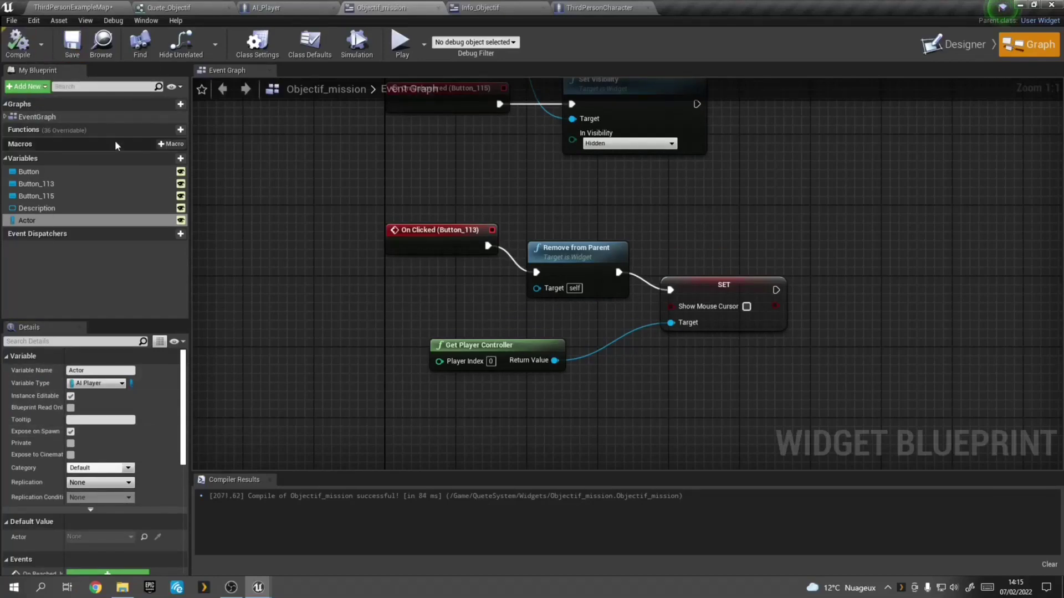
pyautogui.click(75, 7)
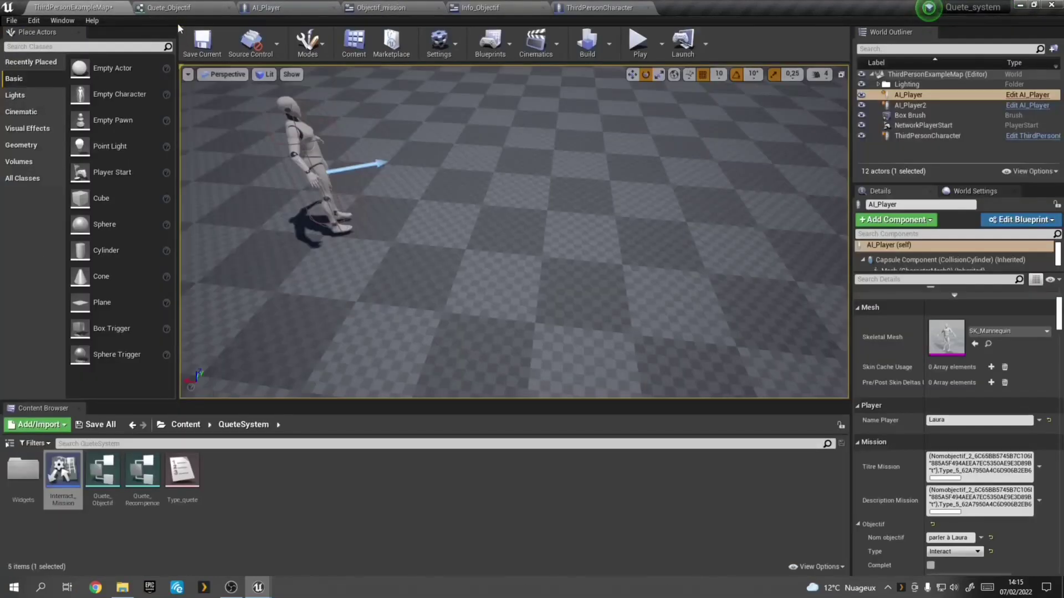
# Step: In ThirdPersonCharacter's Event Graph, shift the widget creation nodes right to make room
pyautogui.click(599, 7)
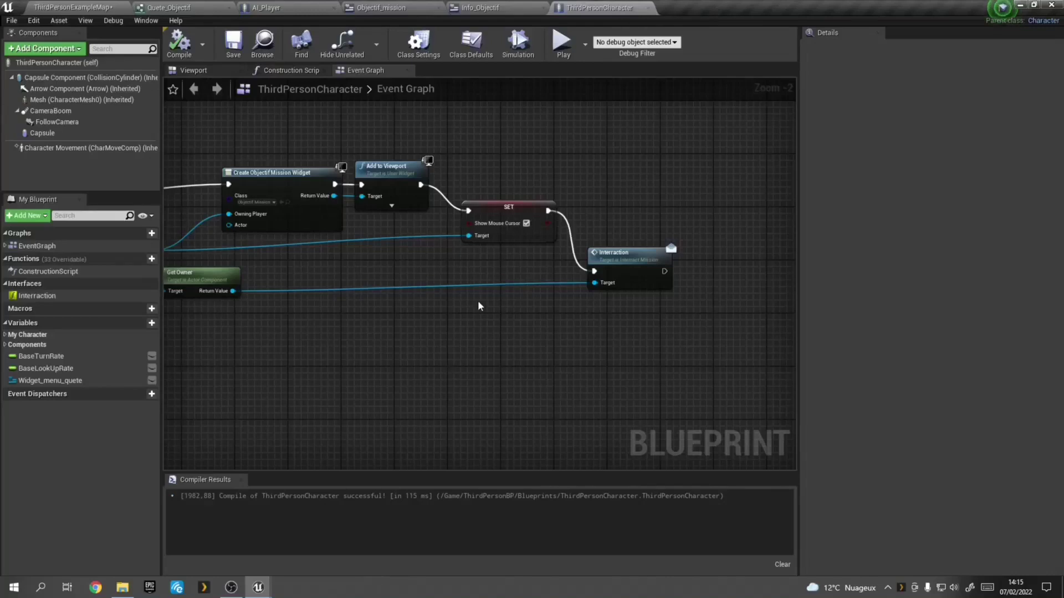
pyautogui.moveTo(301, 269); pyautogui.dragTo(426, 269, button='right')
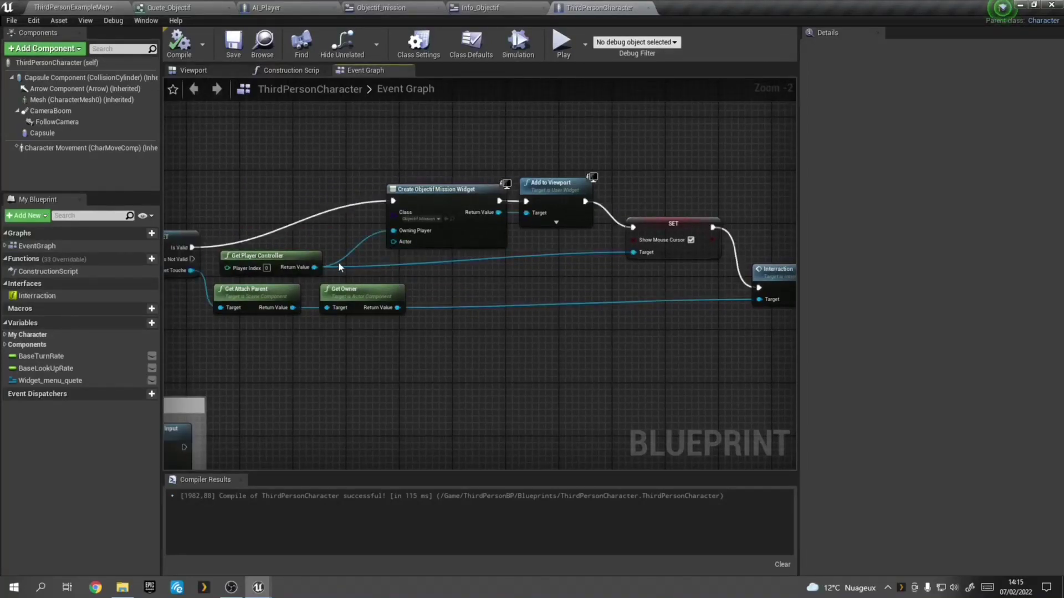
pyautogui.moveTo(445, 171); pyautogui.dragTo(773, 308)
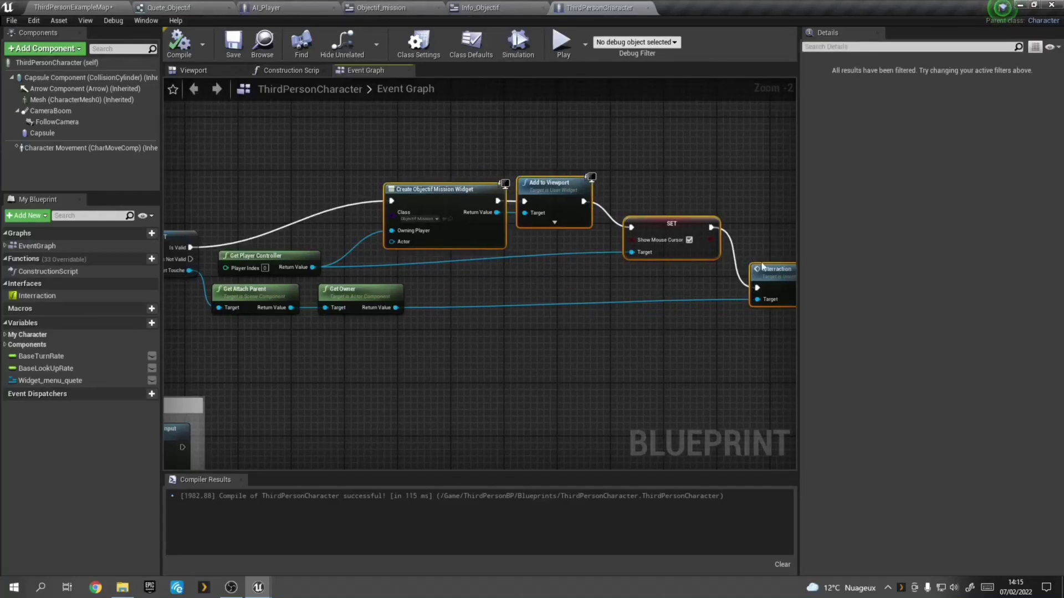
pyautogui.moveTo(761, 269)
pyautogui.mouseDown()
pyautogui.moveTo(826, 277)
pyautogui.moveTo(814, 279)
pyautogui.mouseUp()
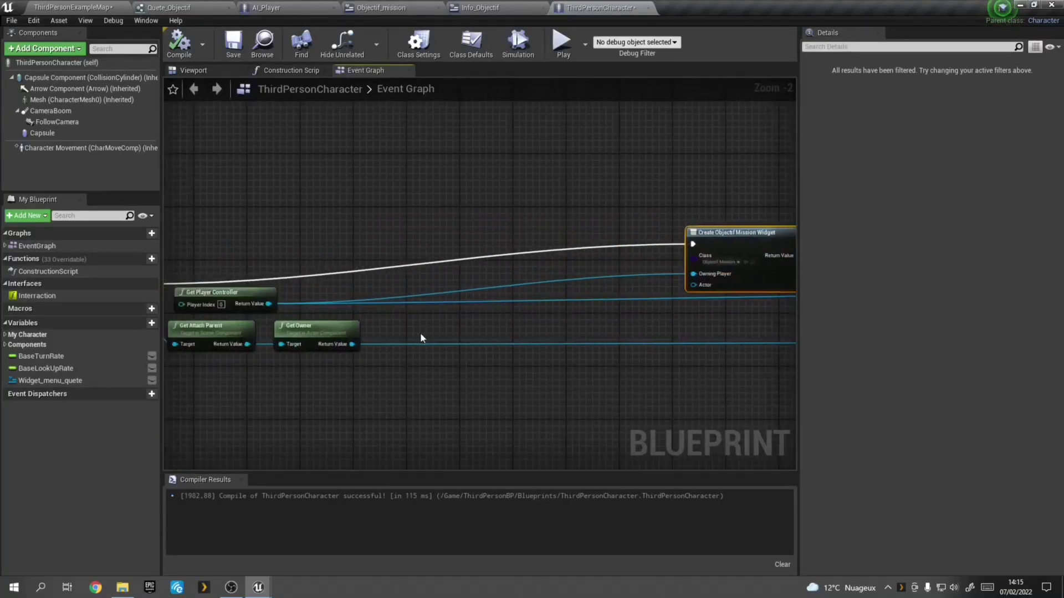
pyautogui.moveTo(341, 347); pyautogui.dragTo(575, 331)
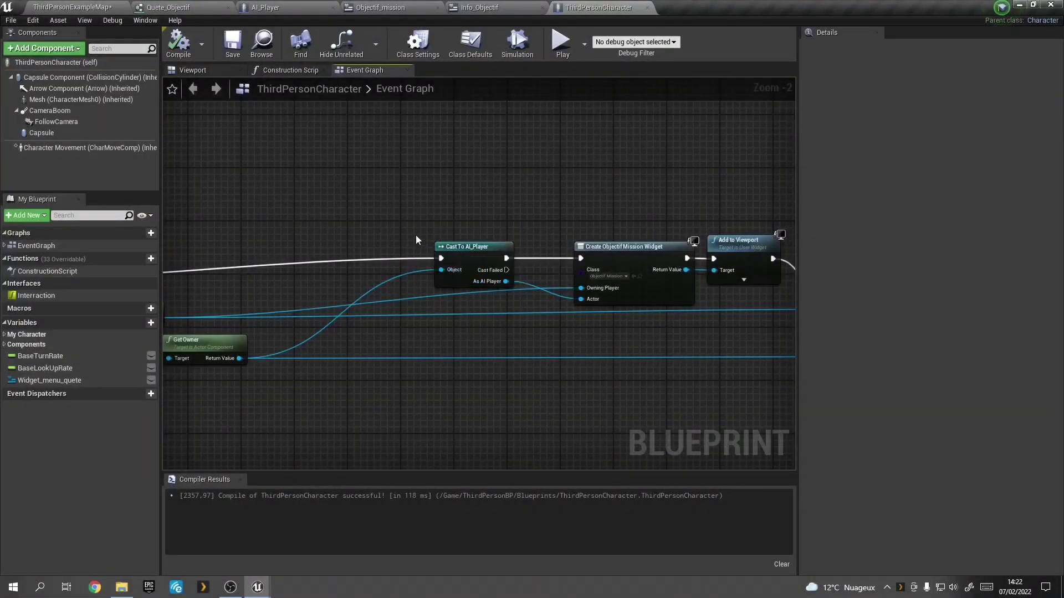
# Step: Insert a Cast To AI_Player after Is Valid, fed by Get Owner
pyautogui.moveTo(476, 269); pyautogui.dragTo(440, 286)
pyautogui.moveTo(311, 285); pyautogui.dragTo(471, 257, button='right')
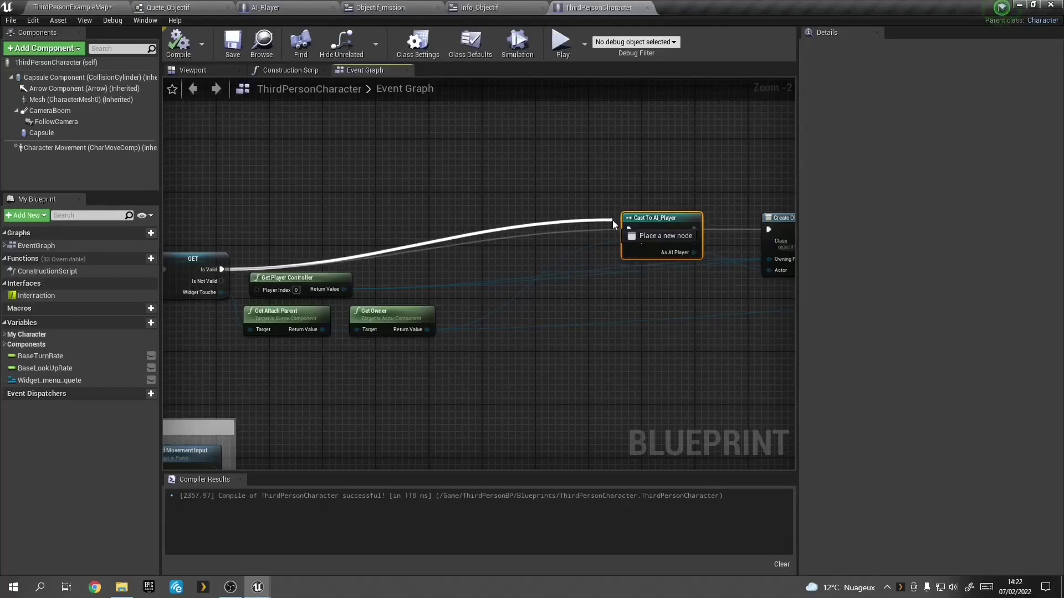
pyautogui.moveTo(220, 269); pyautogui.dragTo(613, 220)
pyautogui.write('cast')
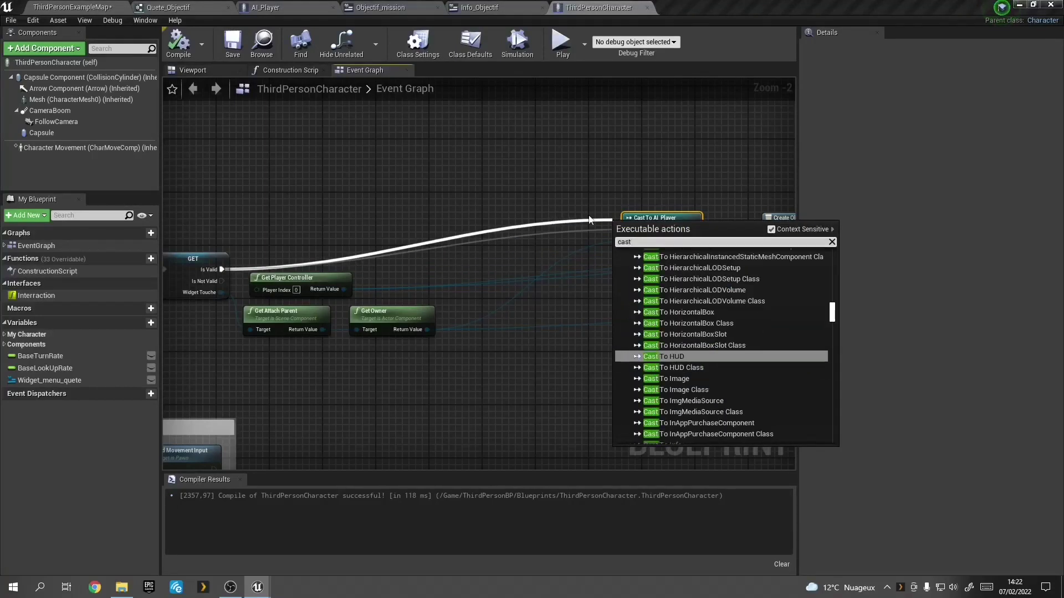
pyautogui.click(552, 344)
pyautogui.moveTo(645, 259); pyautogui.dragTo(493, 241, button='right')
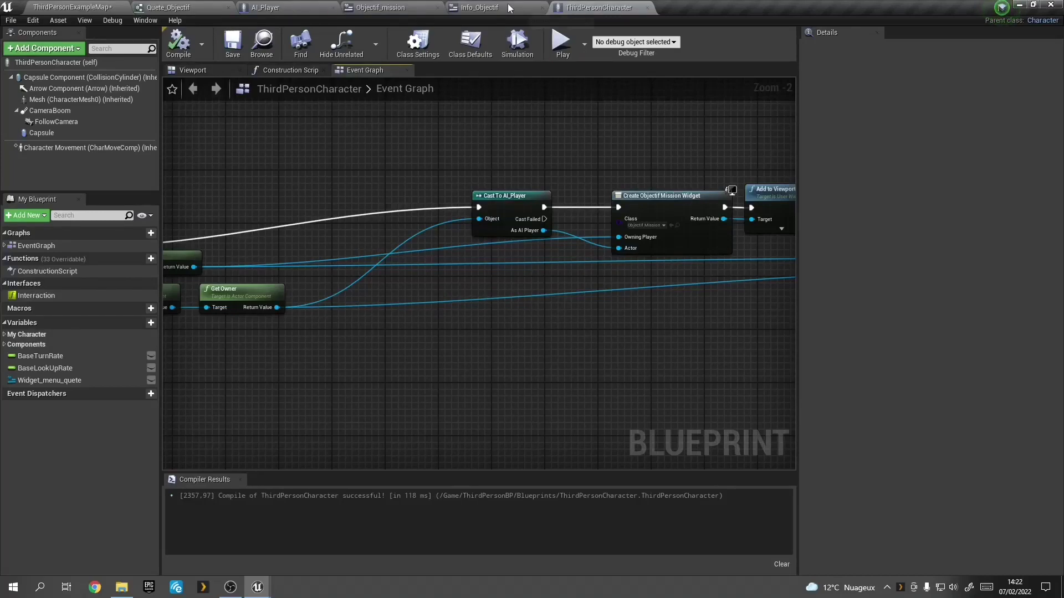
# Step: In the Objectif_mission graph, move Event Construct up and to the right
pyautogui.click(387, 8)
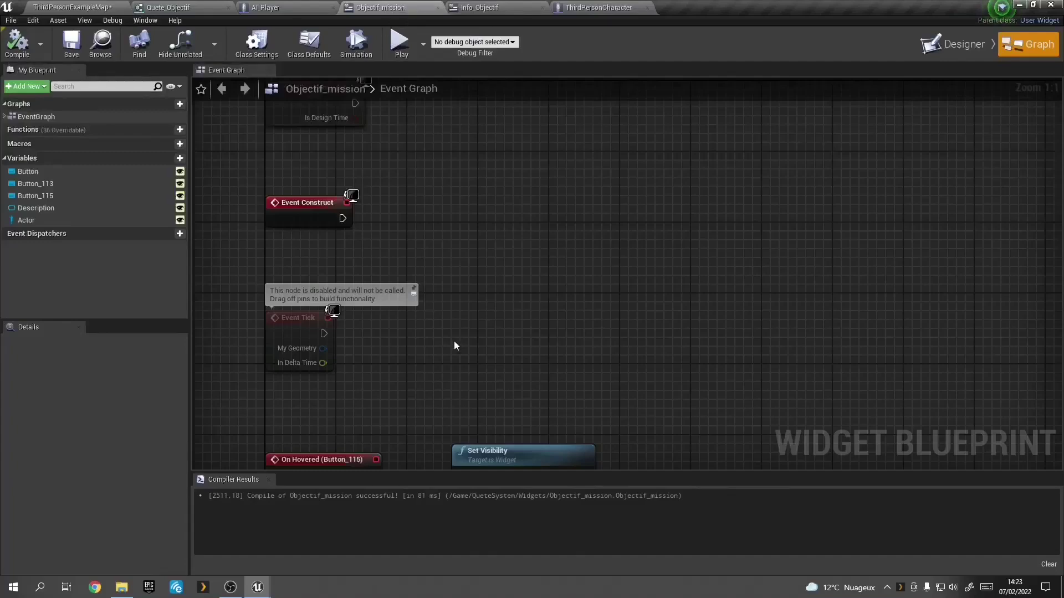
pyautogui.scroll(-1, 454, 340)
pyautogui.scroll(-2, 461, 353)
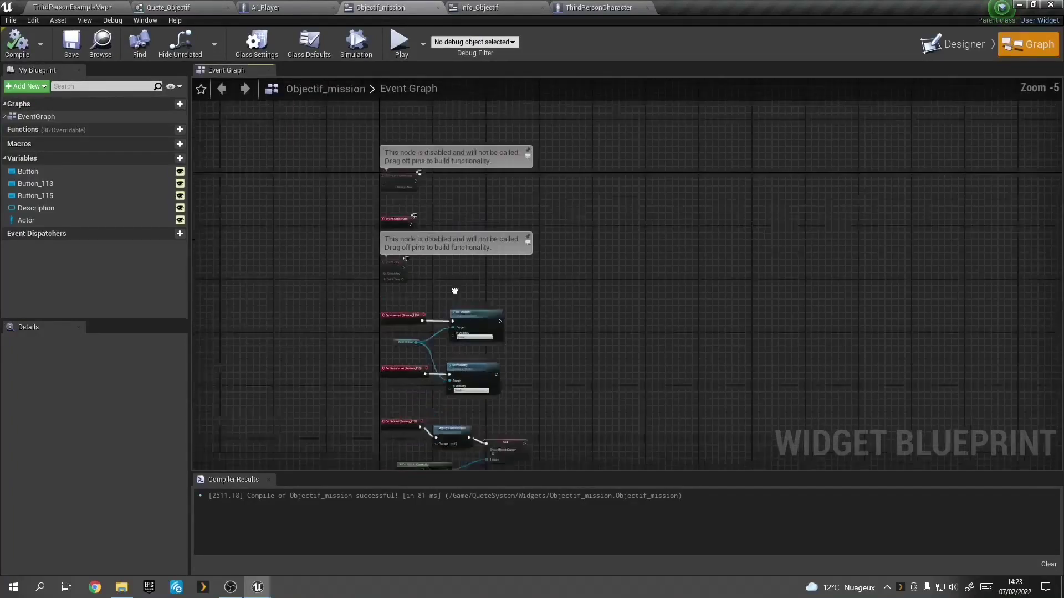
pyautogui.moveTo(461, 353); pyautogui.dragTo(443, 197, button='right')
pyautogui.scroll(5, 427, 241)
pyautogui.scroll(-4, 445, 342)
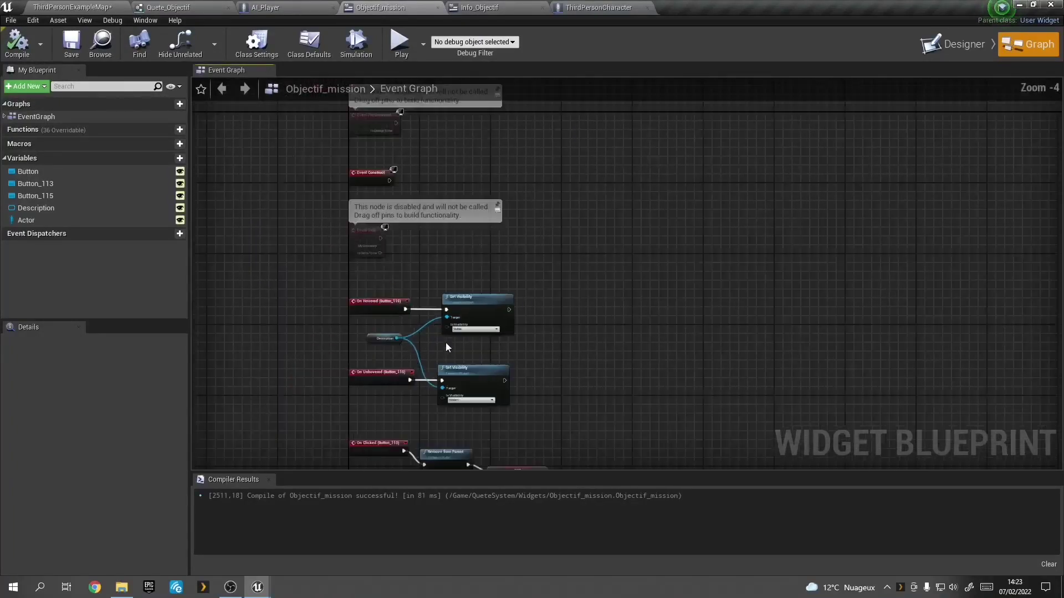
pyautogui.scroll(4, 396, 393)
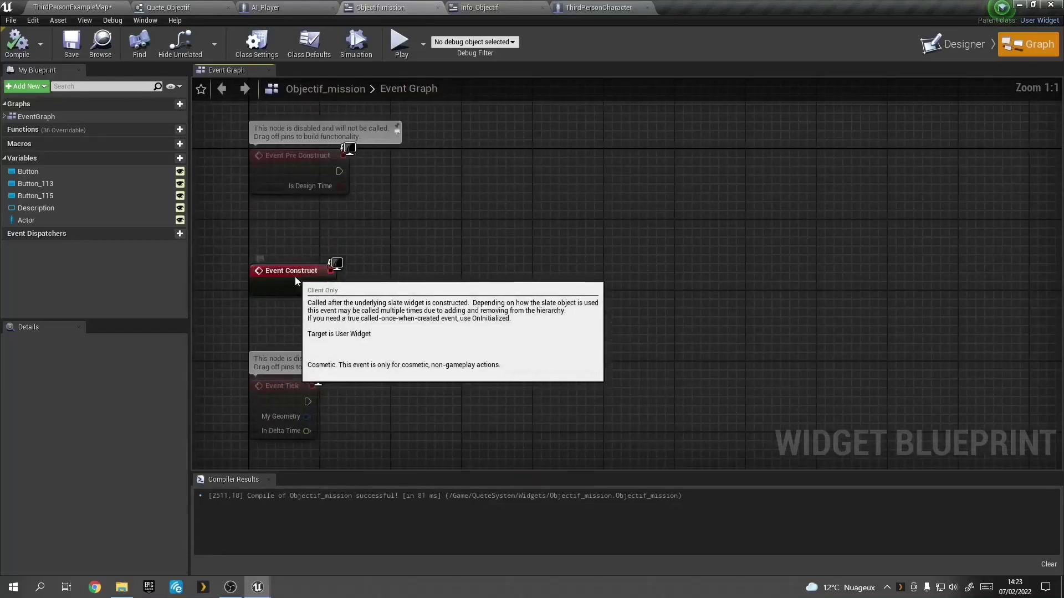
pyautogui.moveTo(286, 268); pyautogui.dragTo(463, 182)
pyautogui.moveTo(494, 273); pyautogui.dragTo(491, 297, button='right')
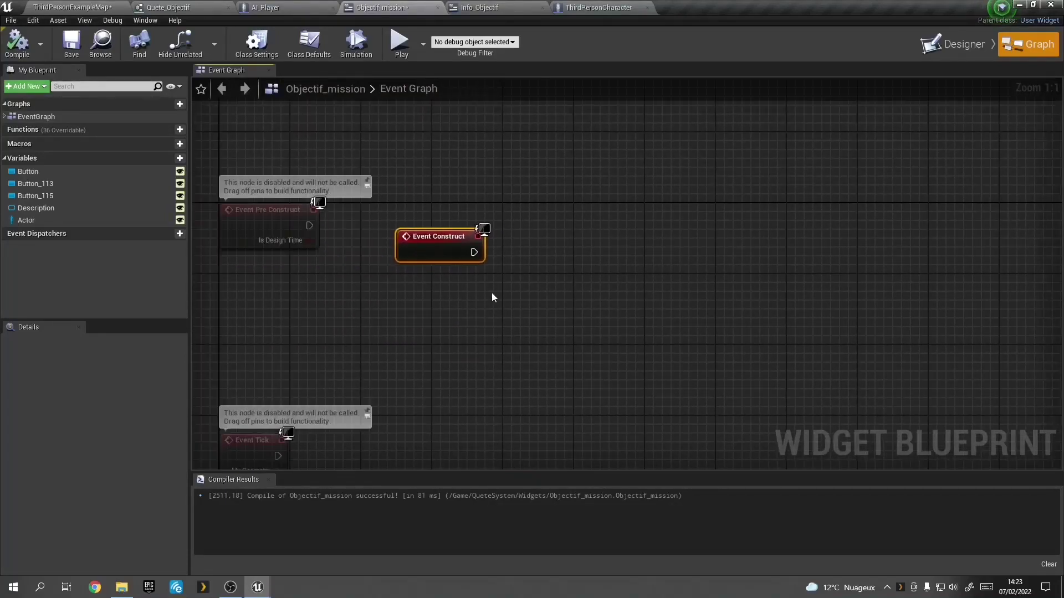
pyautogui.moveTo(413, 229)
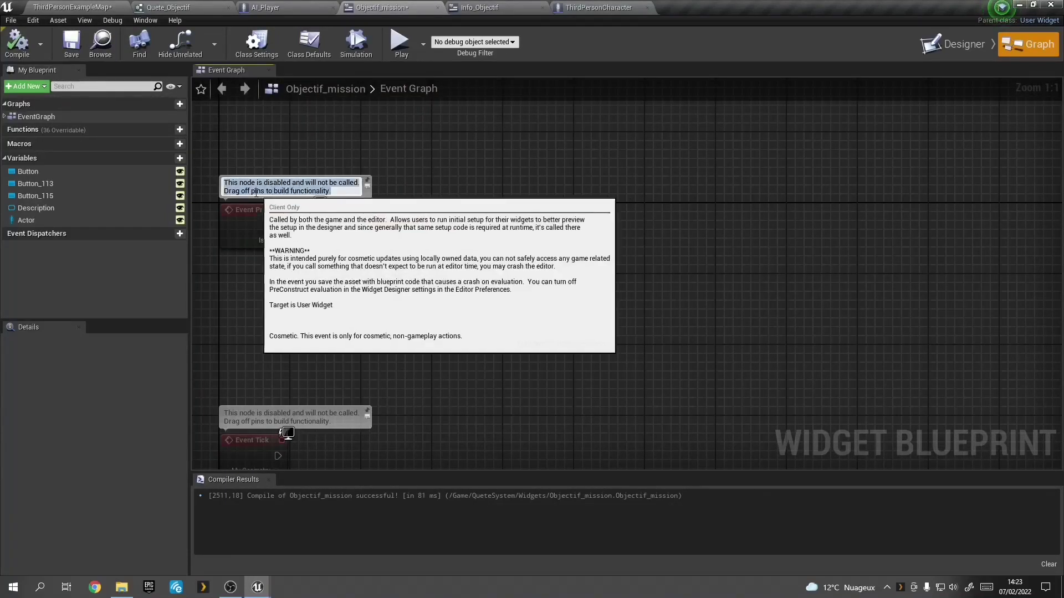
# Step: Delete Event Pre Construct and Event Tick, then compile and save the widget
pyautogui.moveTo(201, 175); pyautogui.dragTo(244, 232)
pyautogui.press('Delete')
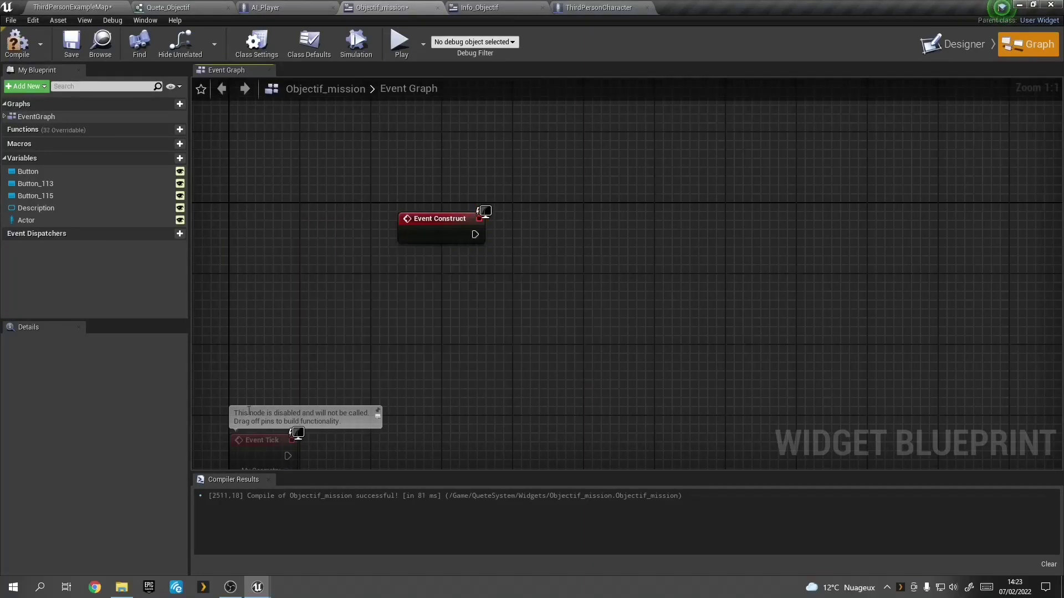
pyautogui.click(258, 440)
pyautogui.press('Delete')
pyautogui.moveTo(291, 353); pyautogui.dragTo(259, 309, button='right')
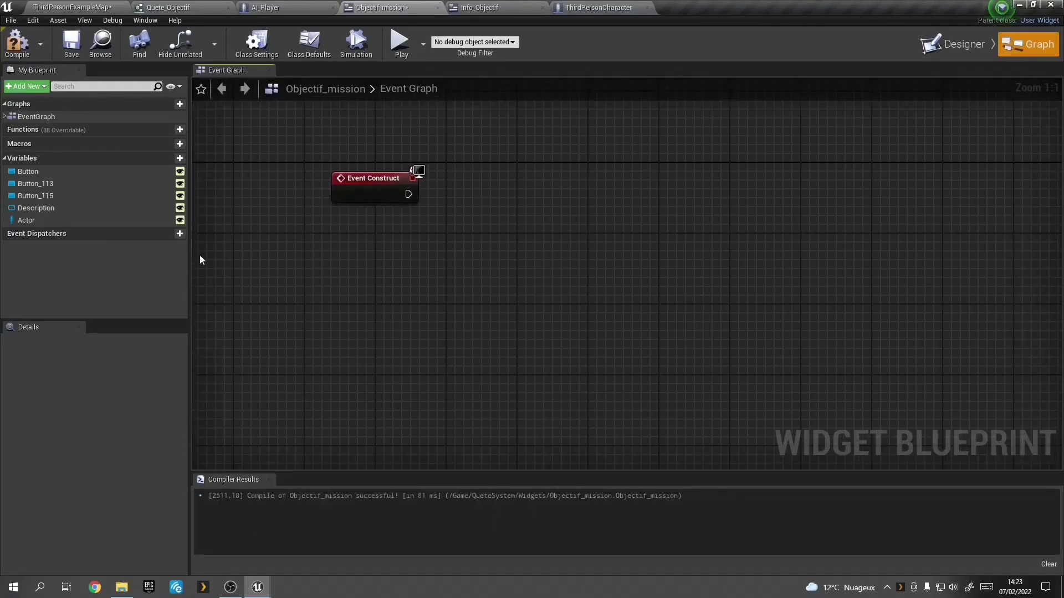
pyautogui.click(17, 43)
pyautogui.click(71, 44)
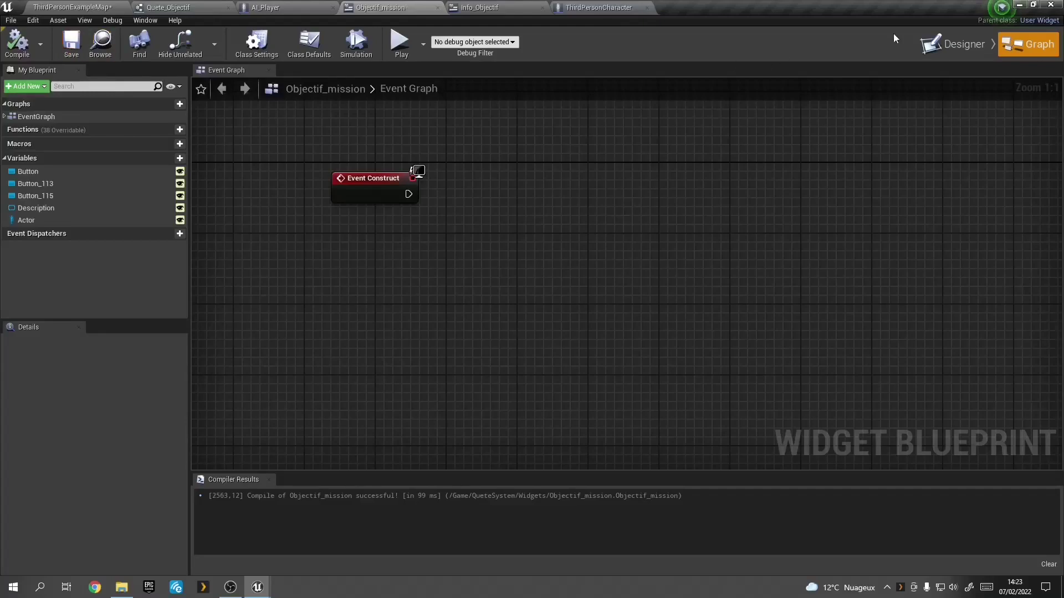
# Step: In the Designer, bind the Name AI text to Actor's Name_Player
pyautogui.click(952, 46)
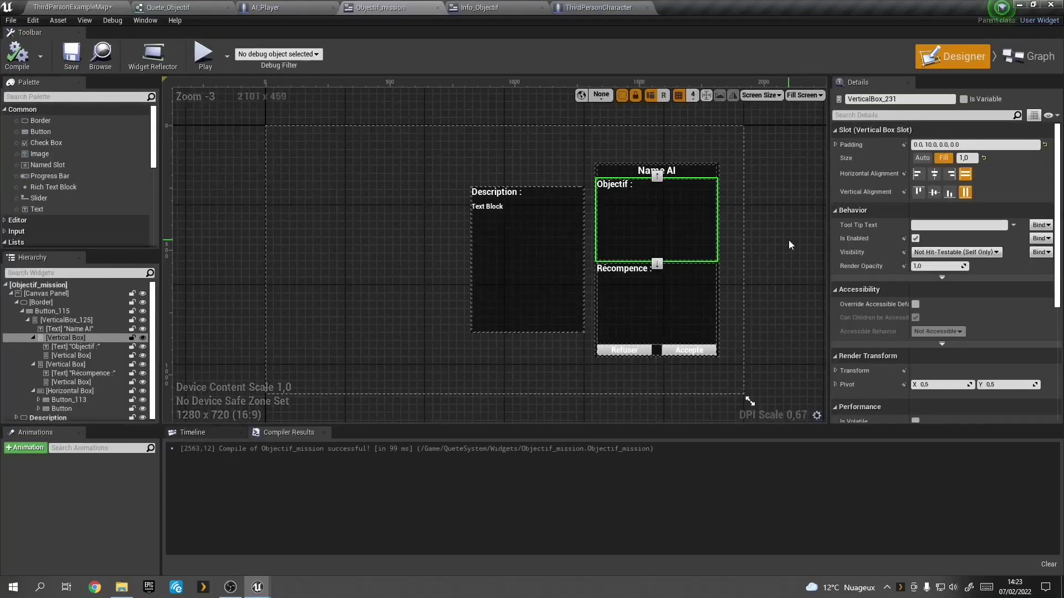
pyautogui.press('Up')
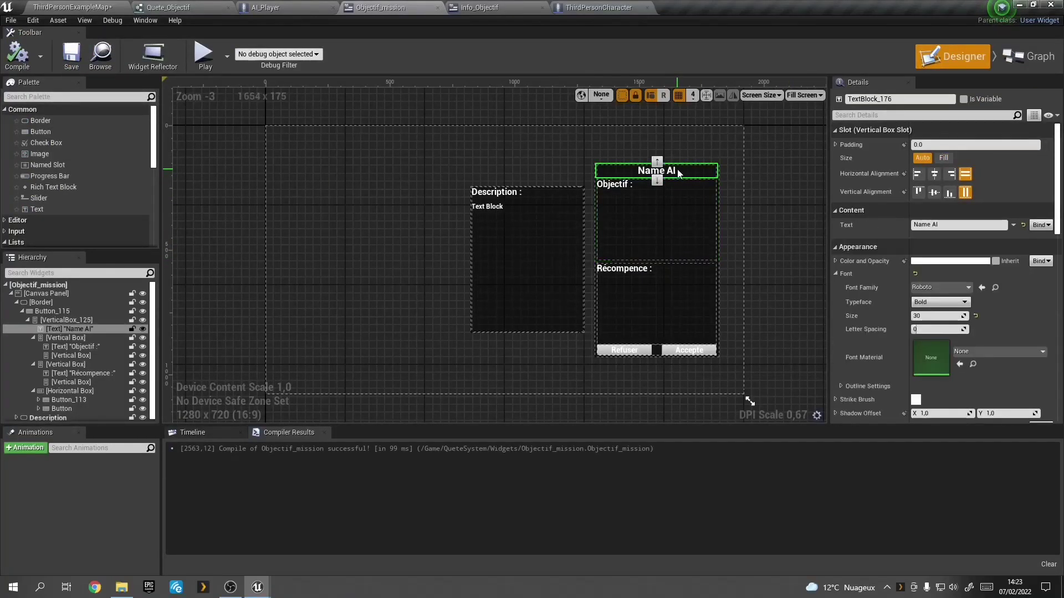
pyautogui.click(1041, 226)
pyautogui.moveTo(1019, 272)
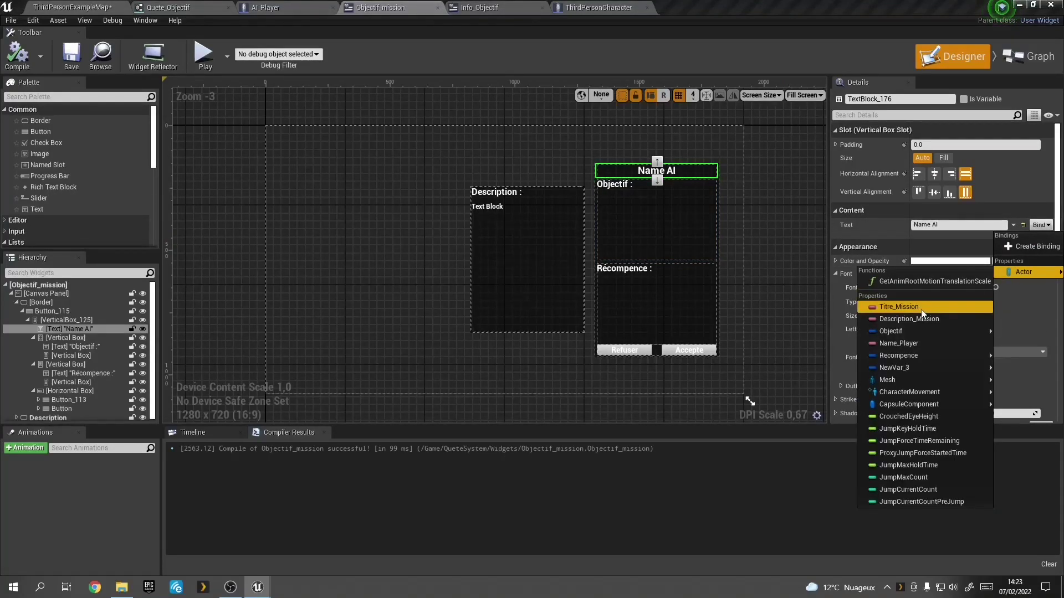
pyautogui.click(925, 344)
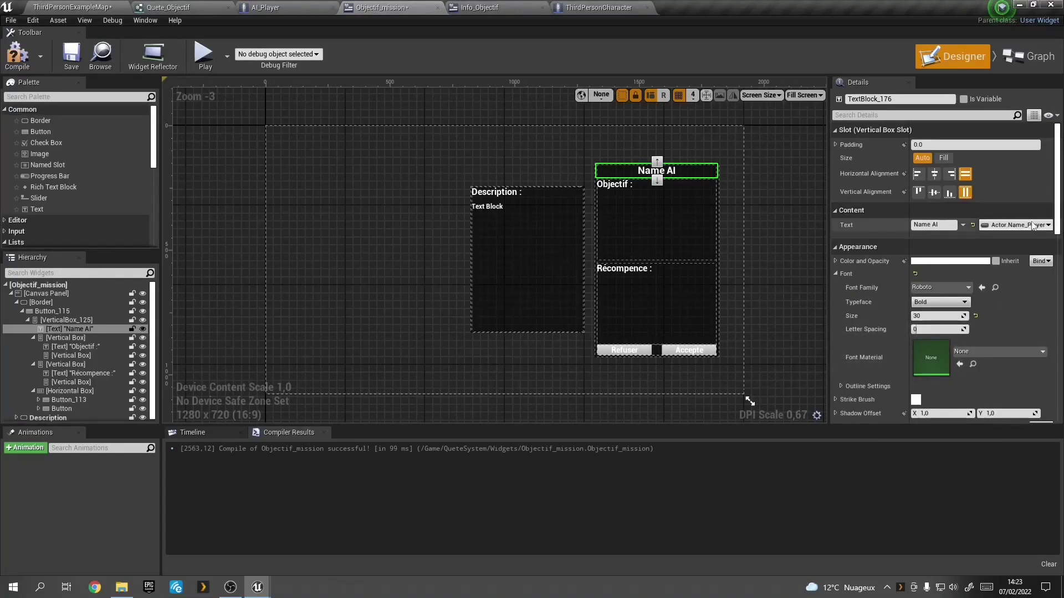
# Step: Bind the Description text block to Actor's Description_Mission
pyautogui.click(529, 269)
pyautogui.click(1039, 225)
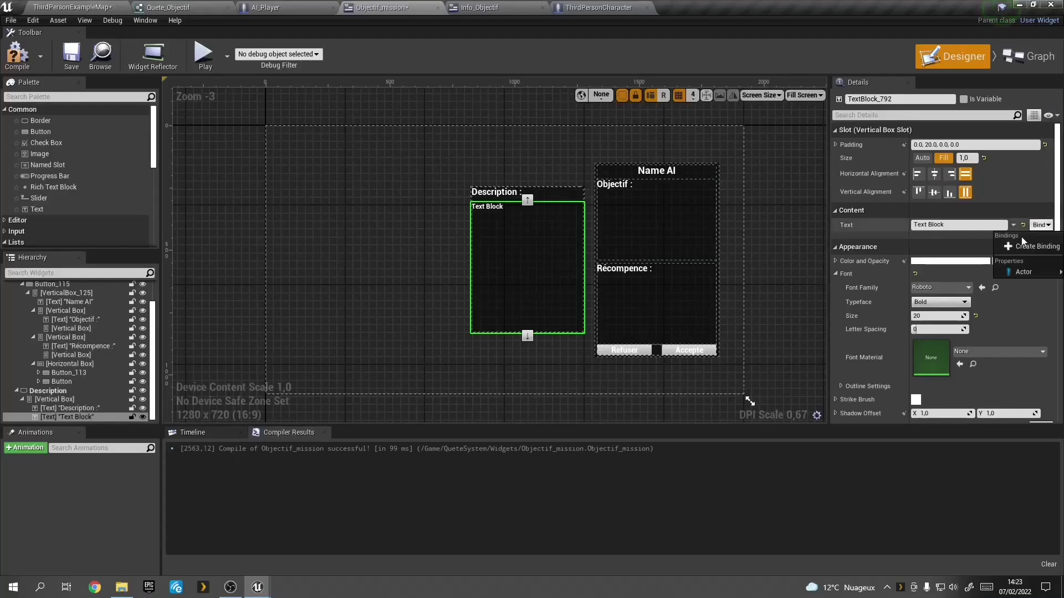
pyautogui.moveTo(1004, 271)
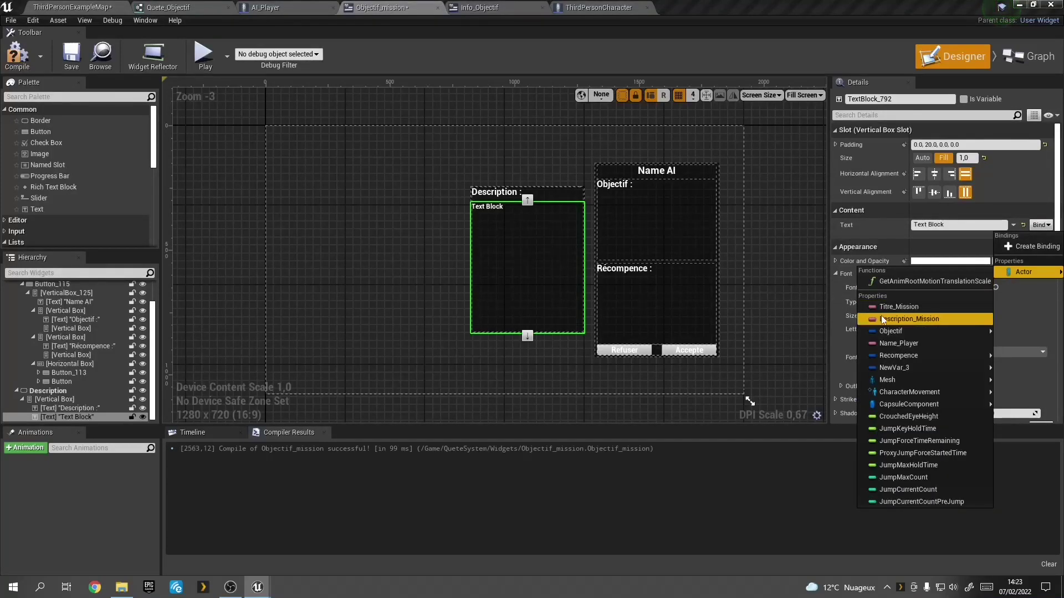
pyautogui.click(934, 320)
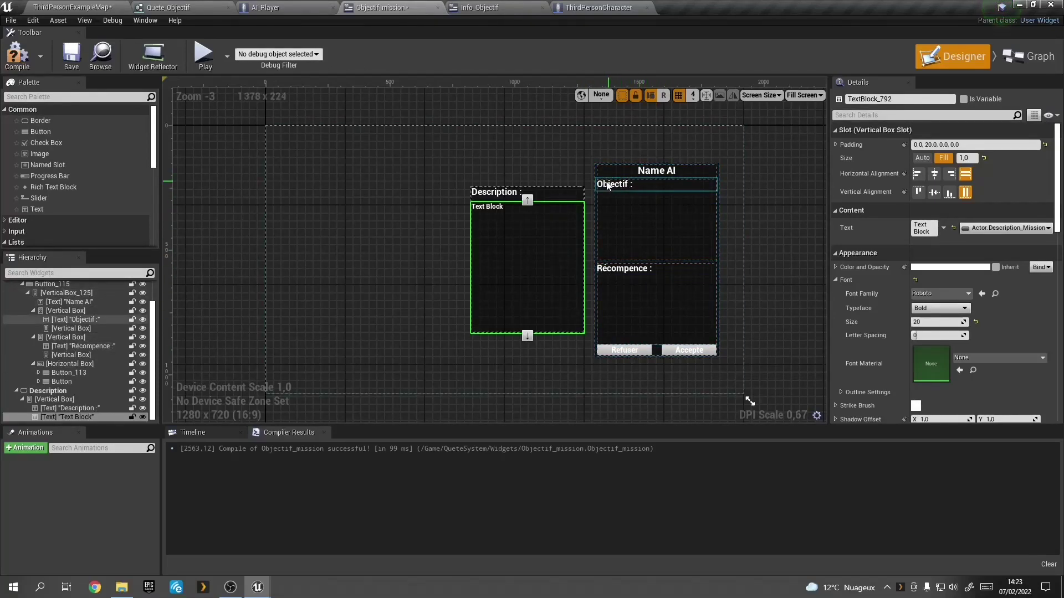
# Step: Duplicate the Description label, clear the first copy's text and bind it to Actor's Titre_Mission
pyautogui.click(70, 408)
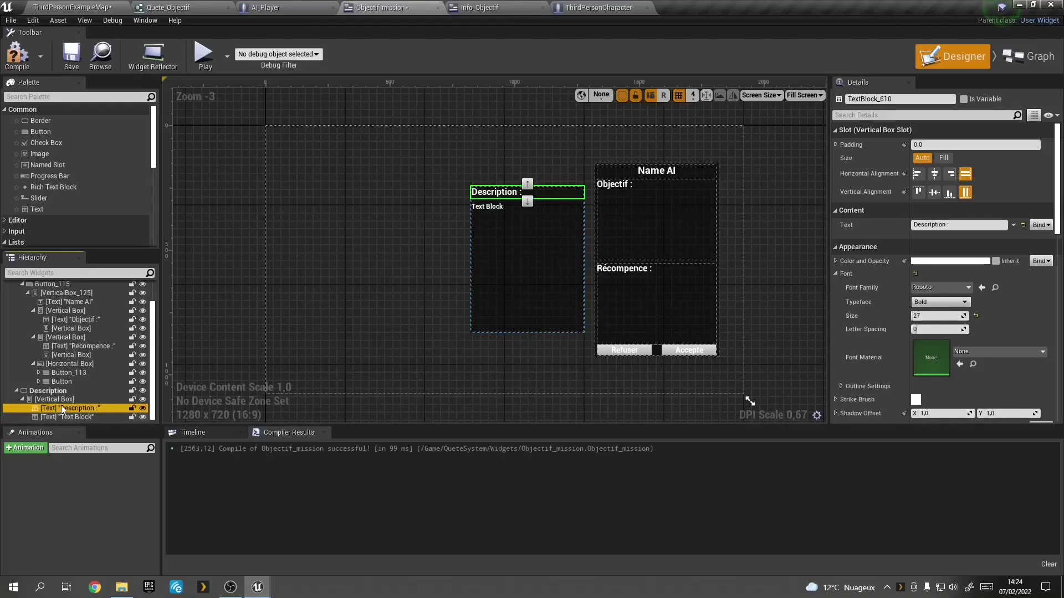
pyautogui.hotkey('ctrl', 'd')
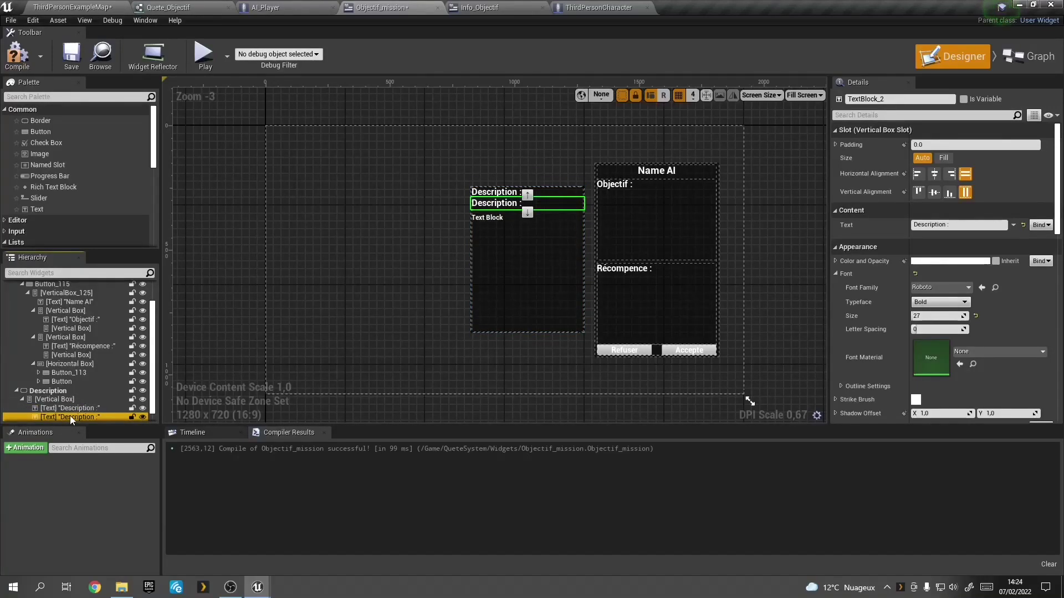
pyautogui.click(72, 407)
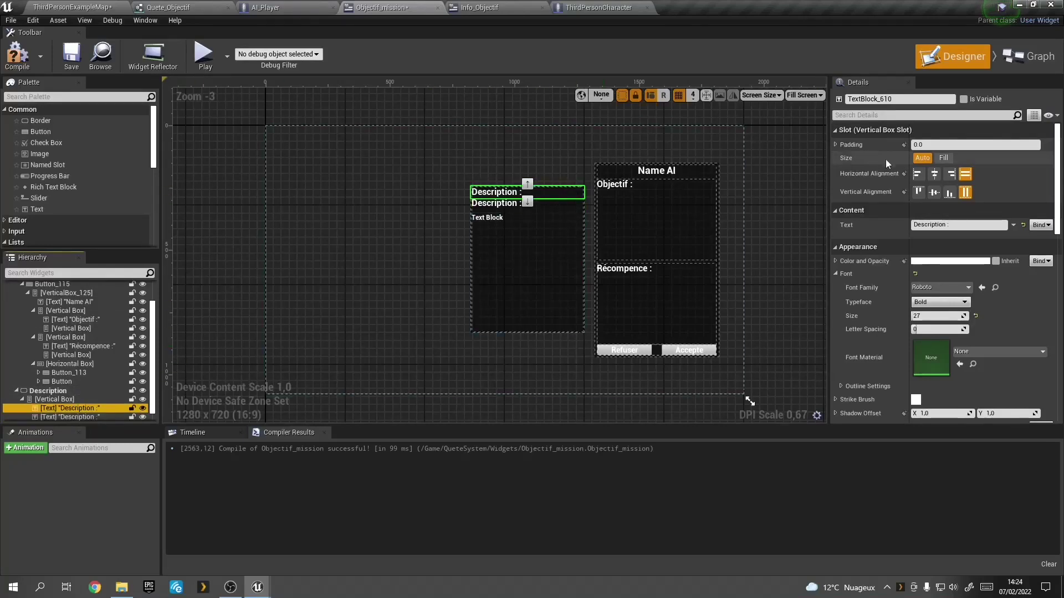
pyautogui.click(941, 224)
pyautogui.press('BackSpace')
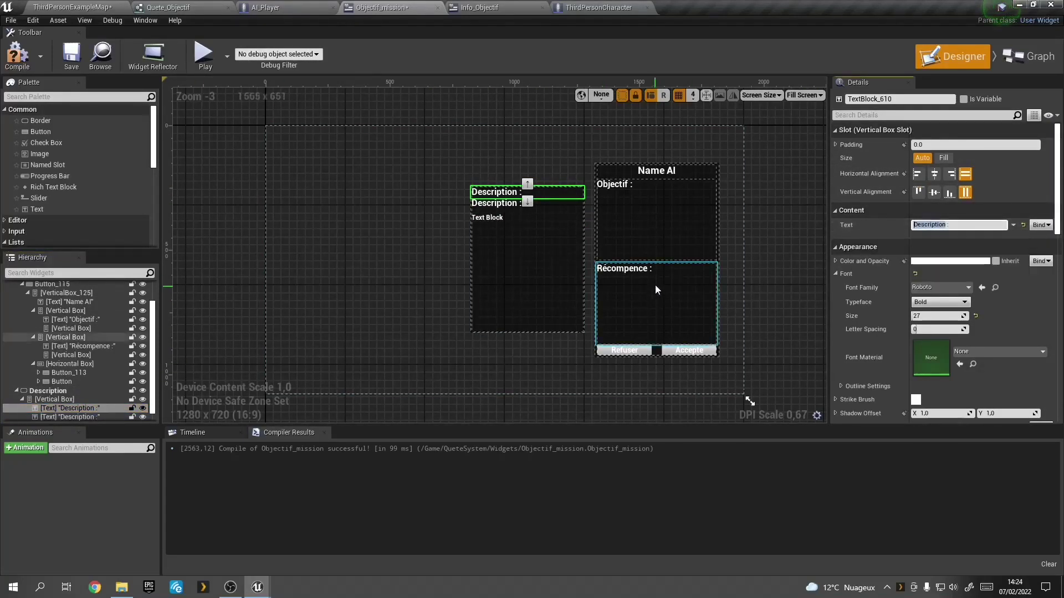
pyautogui.click(1040, 225)
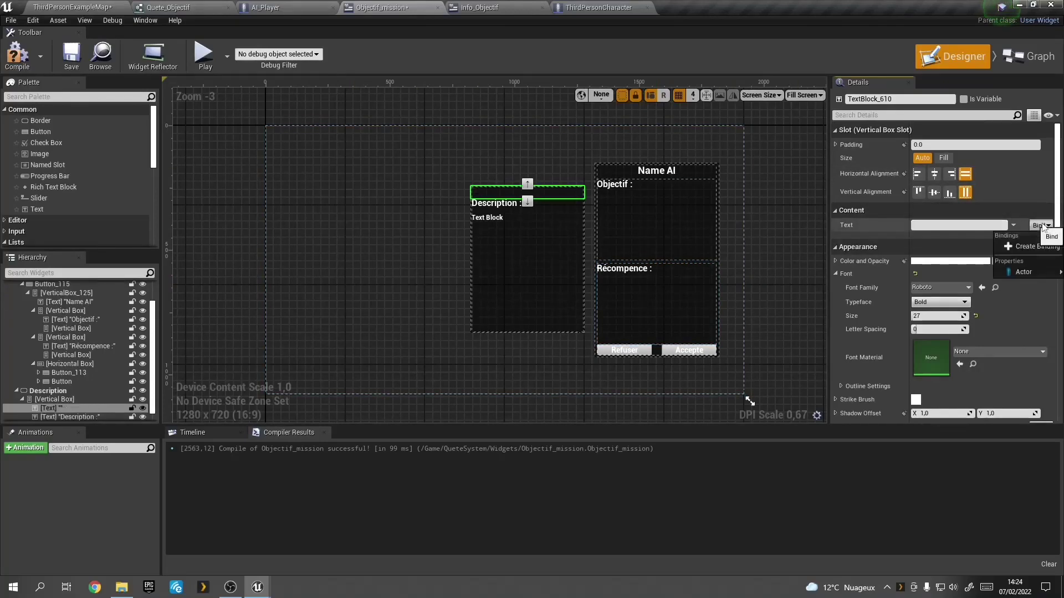
pyautogui.moveTo(1024, 272)
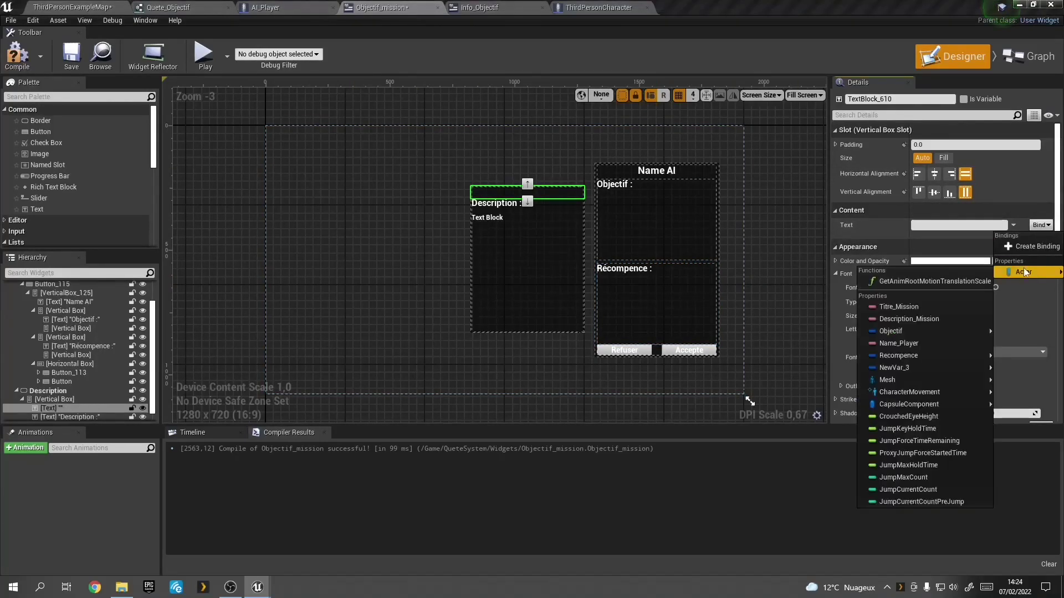
pyautogui.click(884, 308)
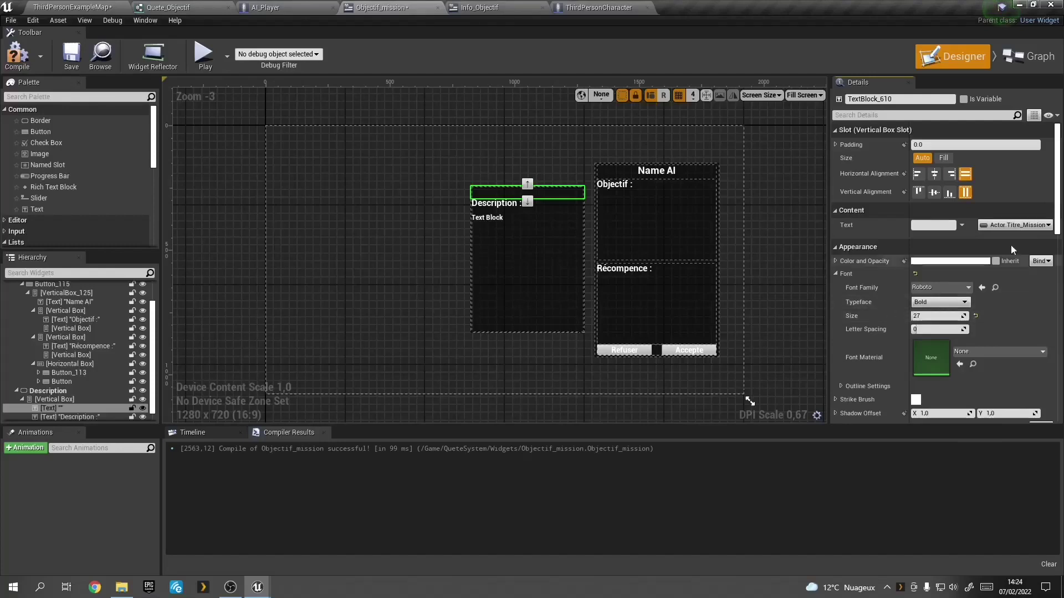
pyautogui.click(1016, 225)
pyautogui.moveTo(997, 283)
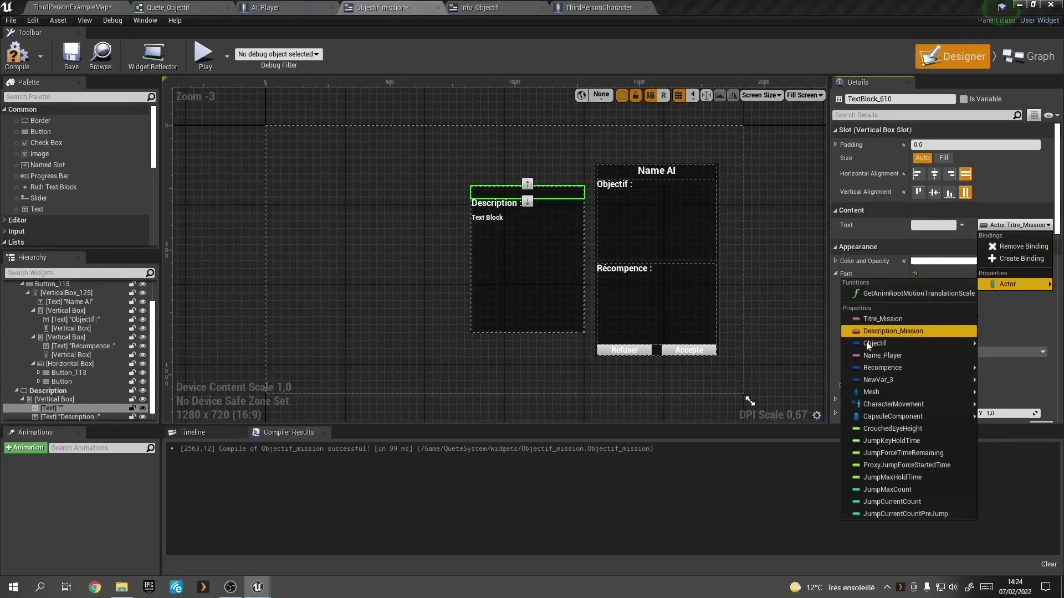
pyautogui.moveTo(874, 368)
pyautogui.moveTo(875, 346)
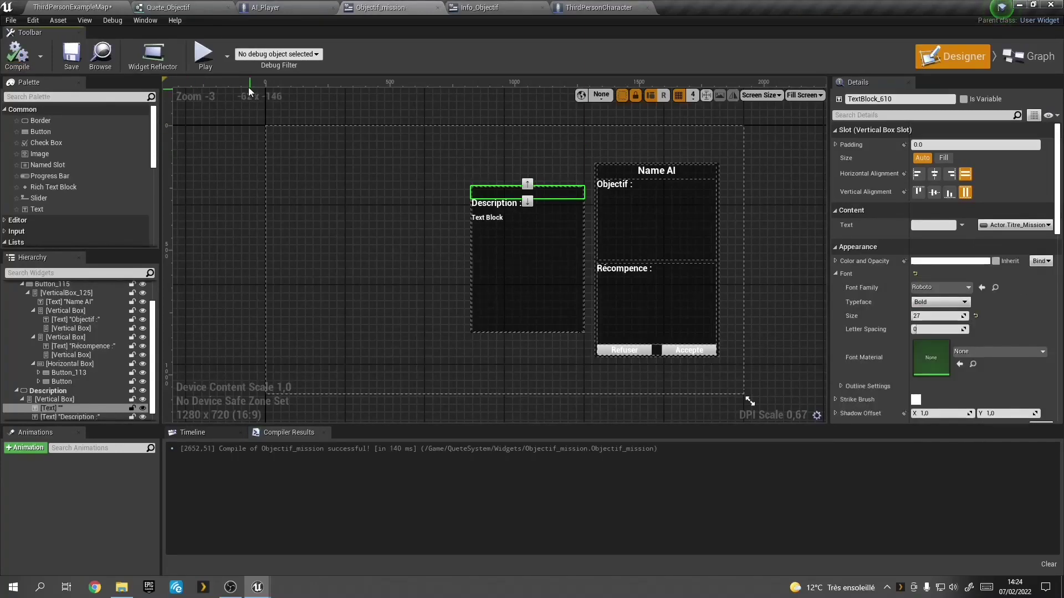
# Step: Start a play test, walk to the NPC and interact with it using E
pyautogui.click(208, 59)
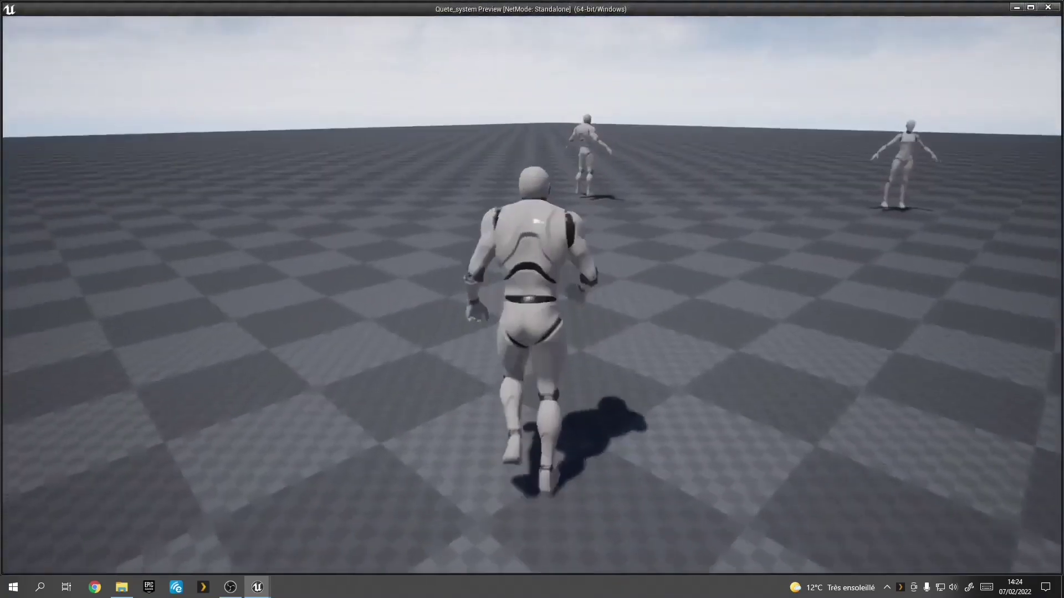
pyautogui.press('w')
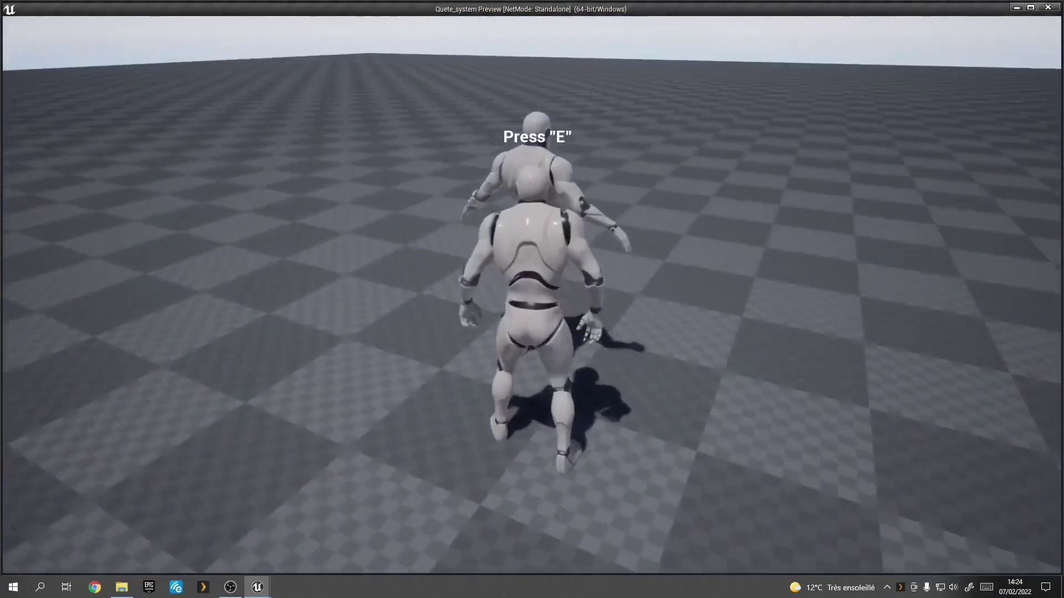
pyautogui.press('e')
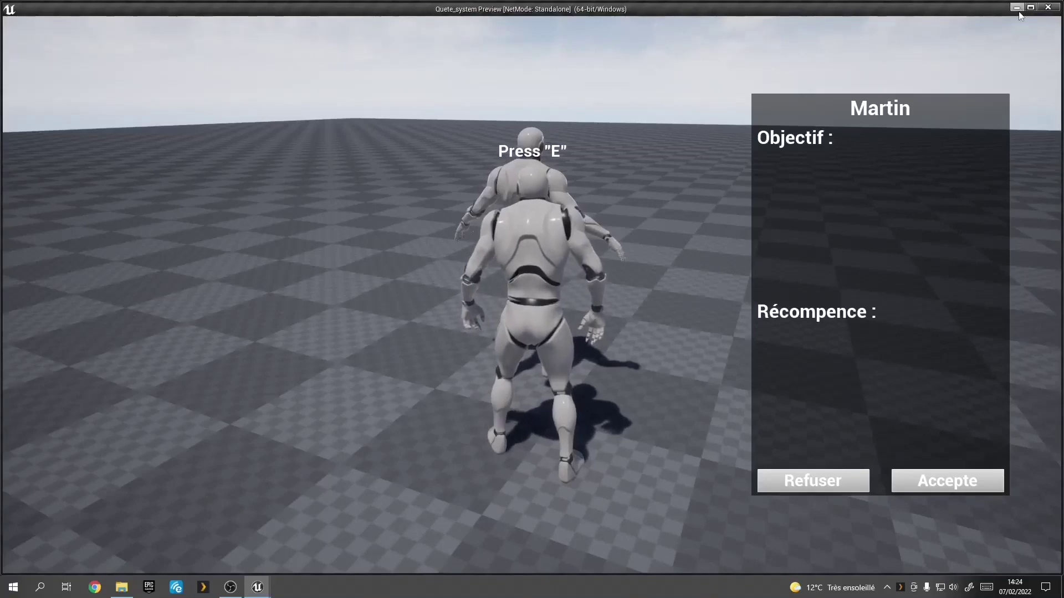
# Step: In the level editor, inspect AI_Player and AI_Player2 in the World Outliner
pyautogui.hotkey('alt', 'Tab')
pyautogui.click(107, 5)
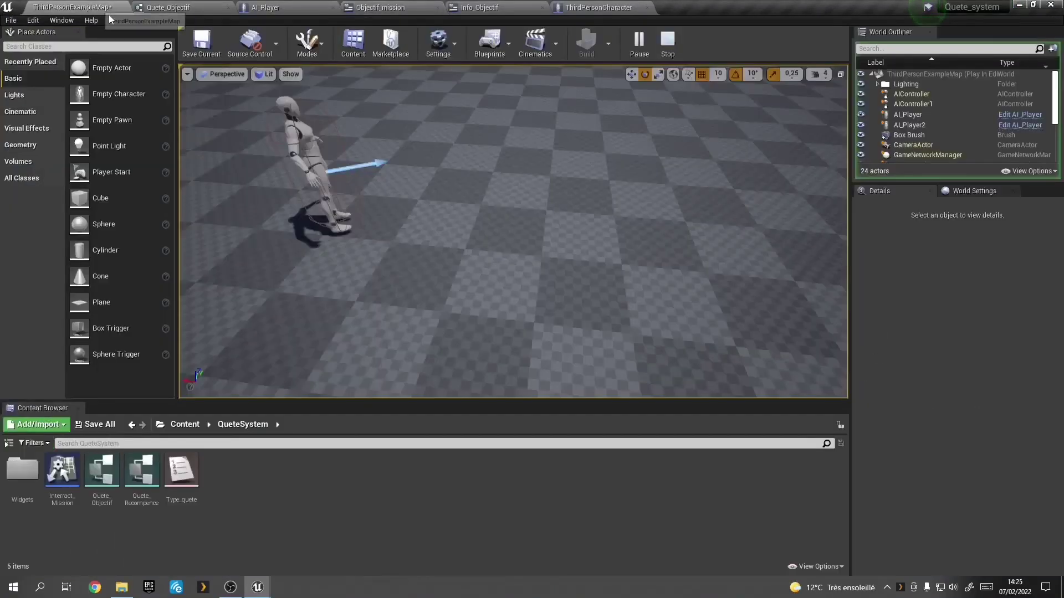
pyautogui.click(903, 115)
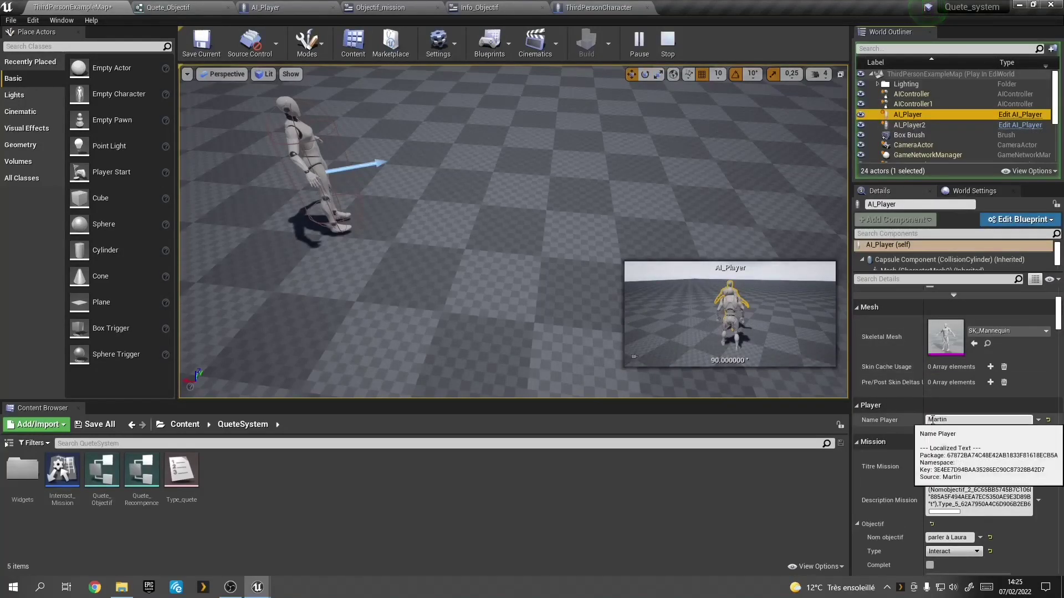
pyautogui.doubleClick(892, 125)
pyautogui.moveTo(519, 161); pyautogui.dragTo(487, 138, button='right')
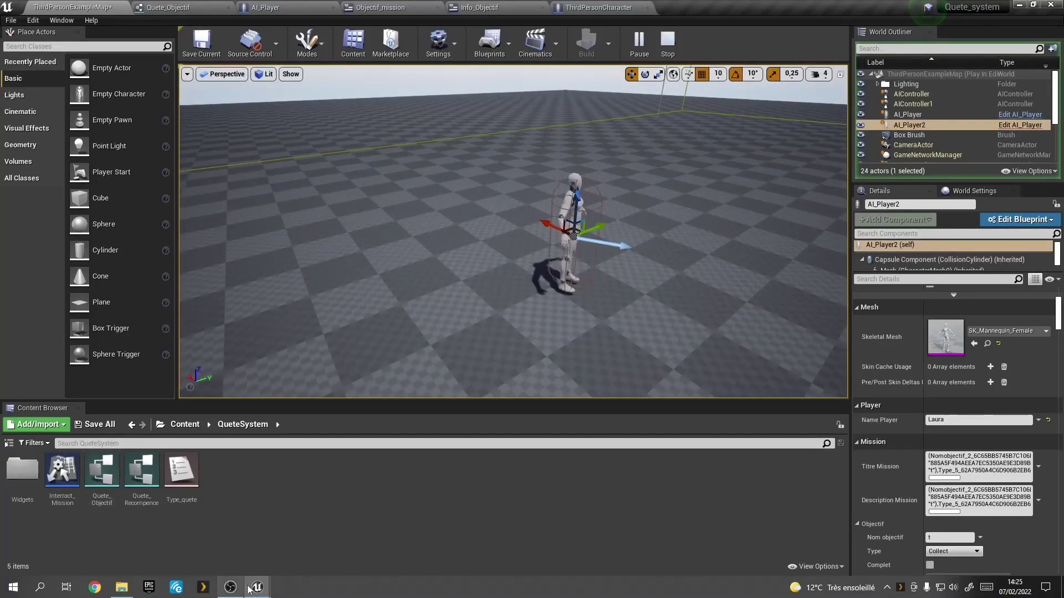
# Step: Back in the game, show the mission details panel, then close the preview
pyautogui.moveTo(257, 588)
pyautogui.click(359, 537)
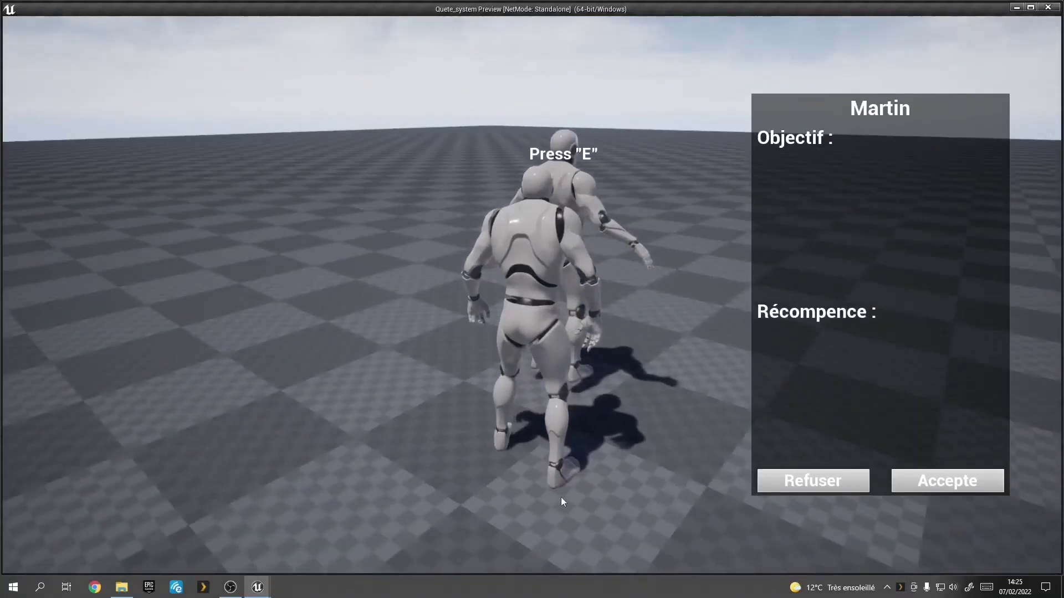
pyautogui.press('e')
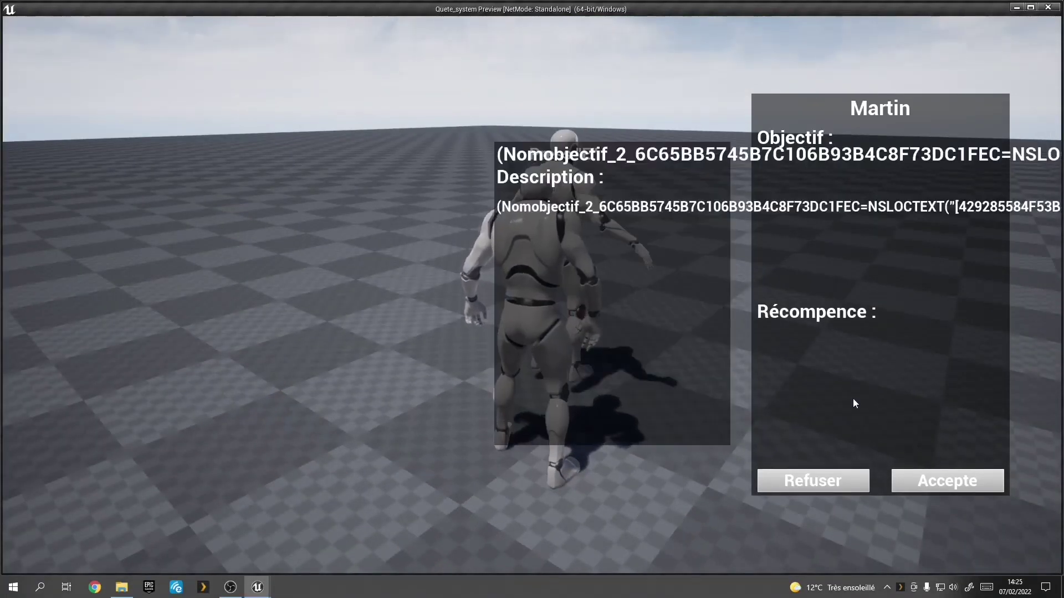
pyautogui.press('Escape')
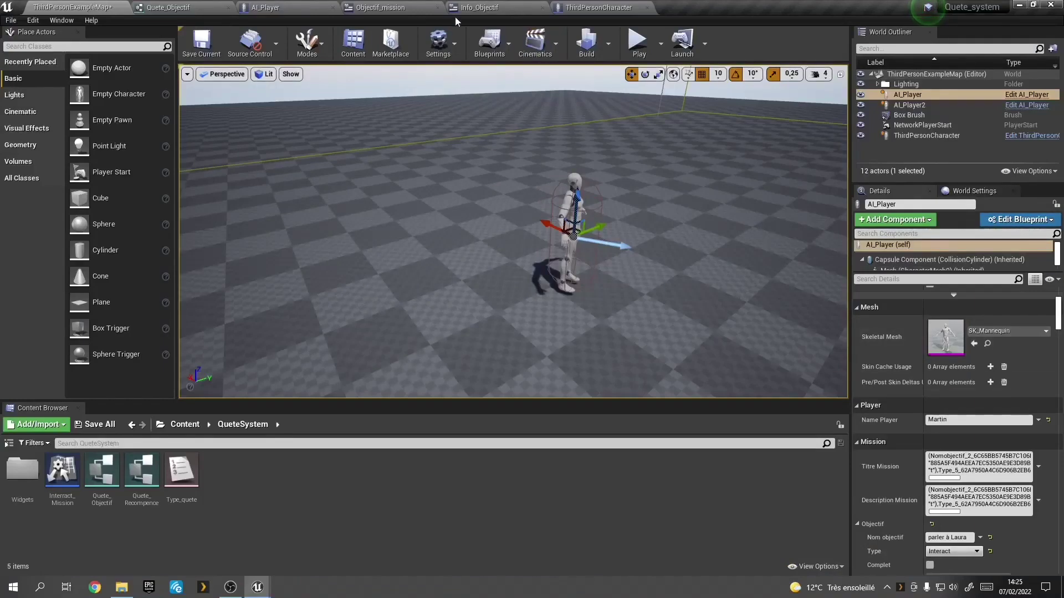
# Step: Set AI_Player's Titre Mission to 'teste' and move on to the Description Mission field
pyautogui.click(377, 7)
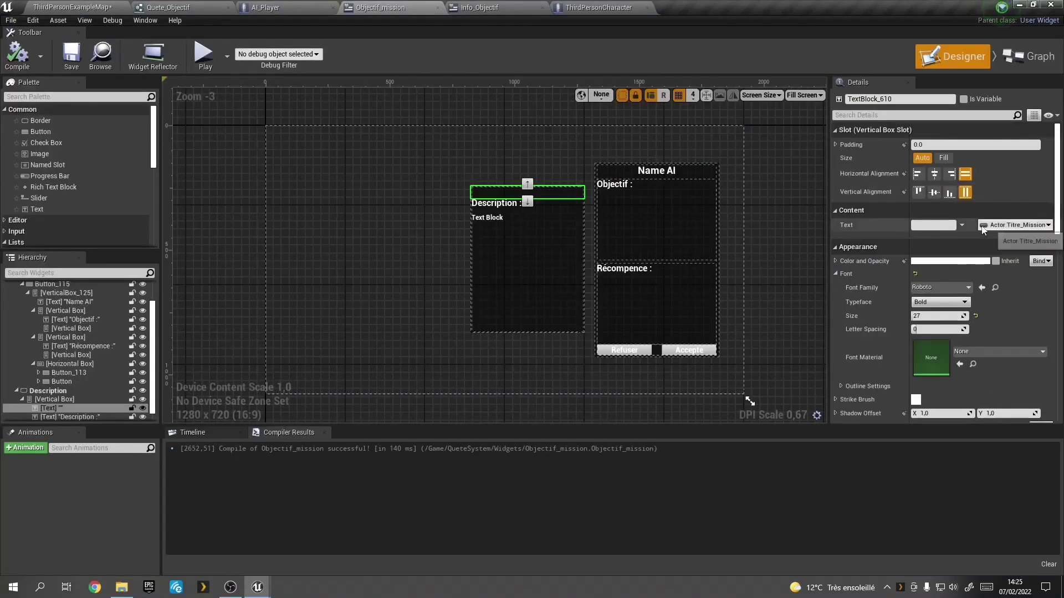
pyautogui.click(64, 5)
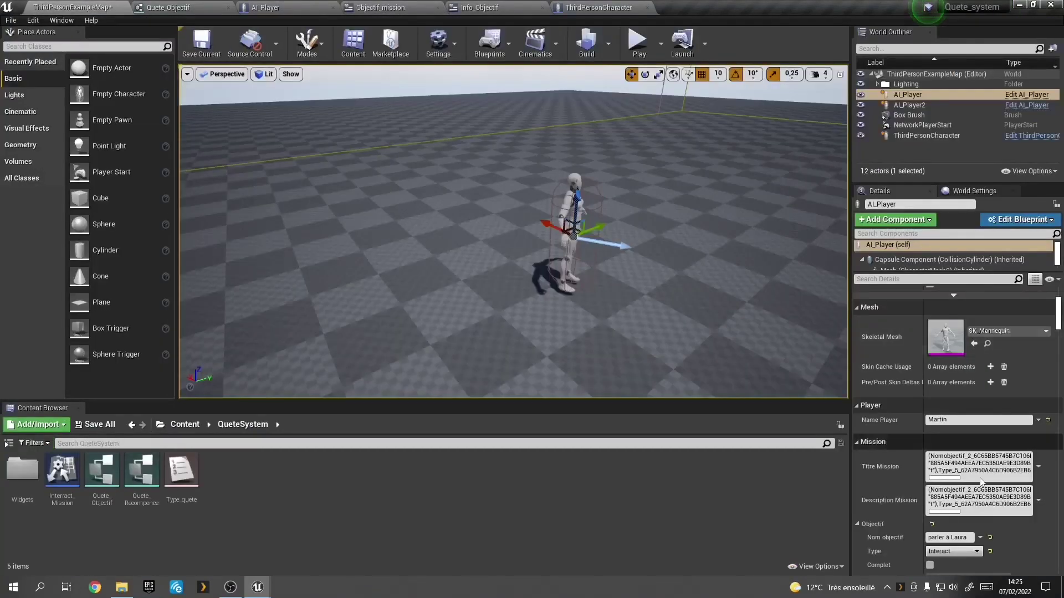
pyautogui.scroll(-1, 900, 454)
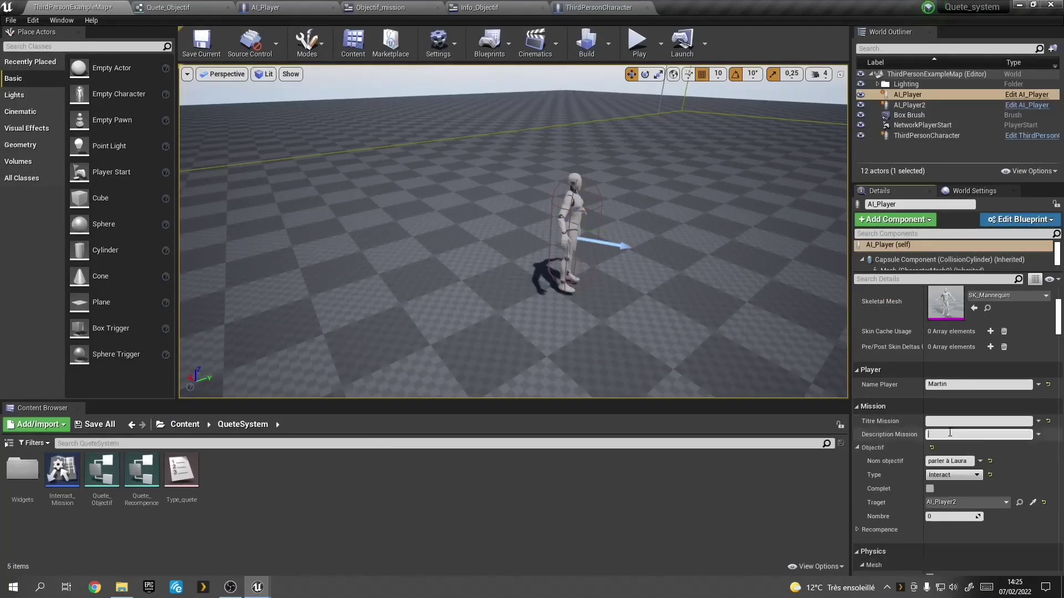
pyautogui.write('teste')
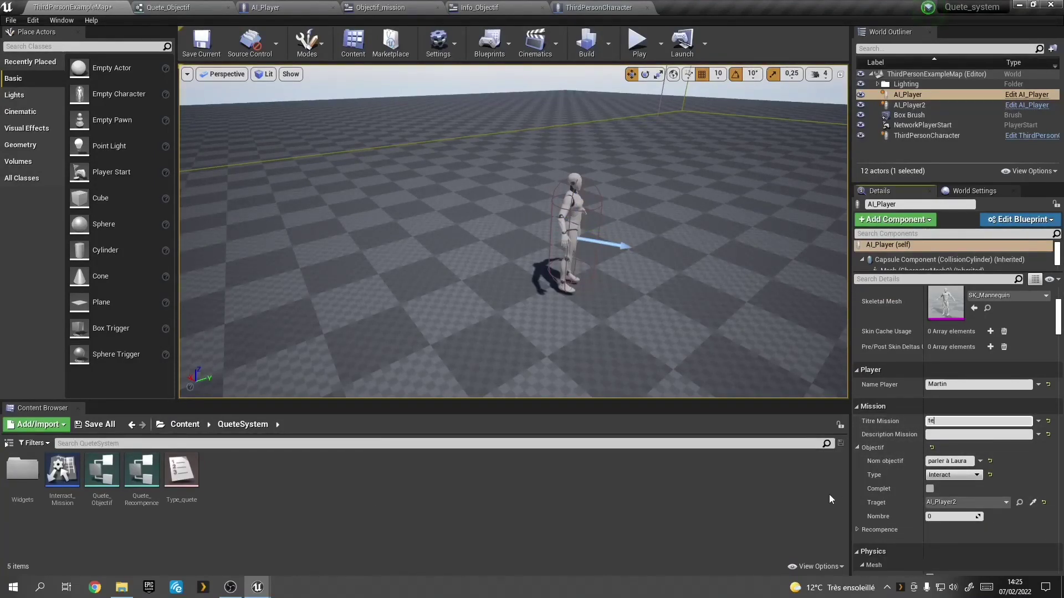
pyautogui.click(953, 435)
pyautogui.write('teste poue youtube')
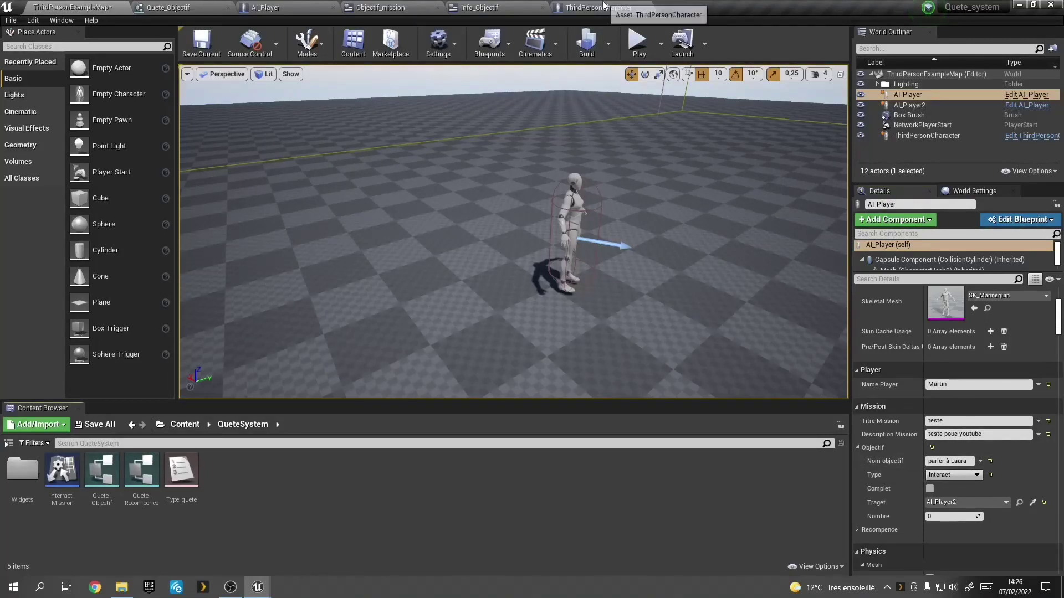
# Step: Play-test the NPC quest, view the 'teste' mission panel, then eject and stop play
pyautogui.click(638, 45)
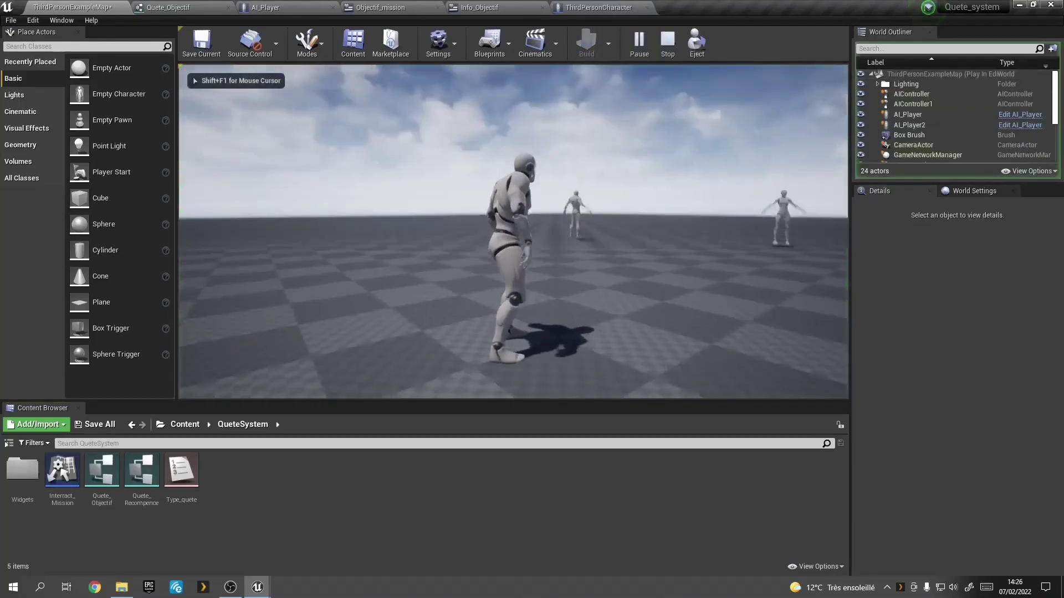
pyautogui.press('w')
pyautogui.press('e')
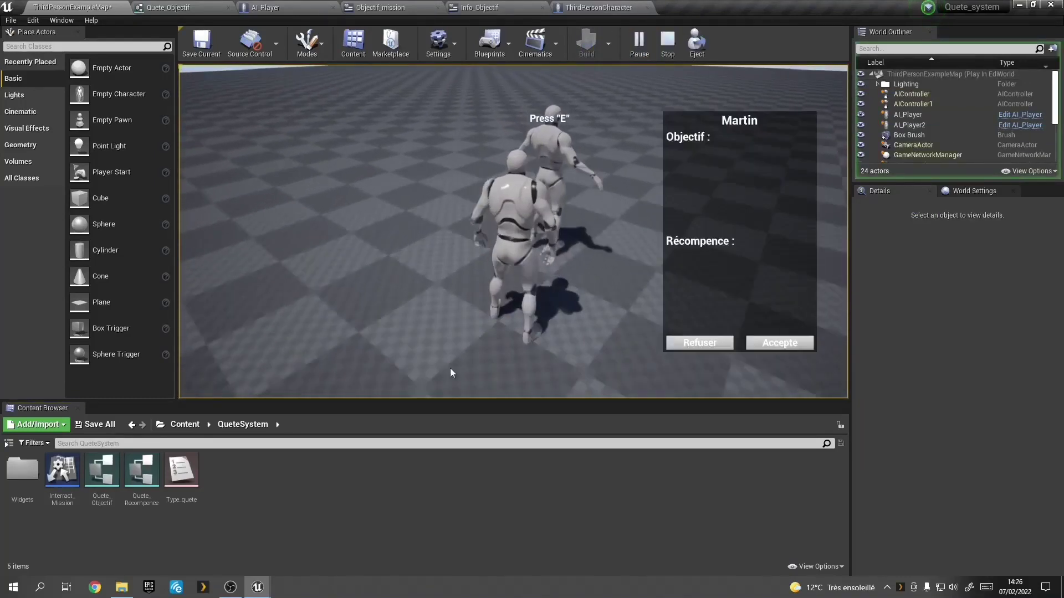
pyautogui.click(689, 276)
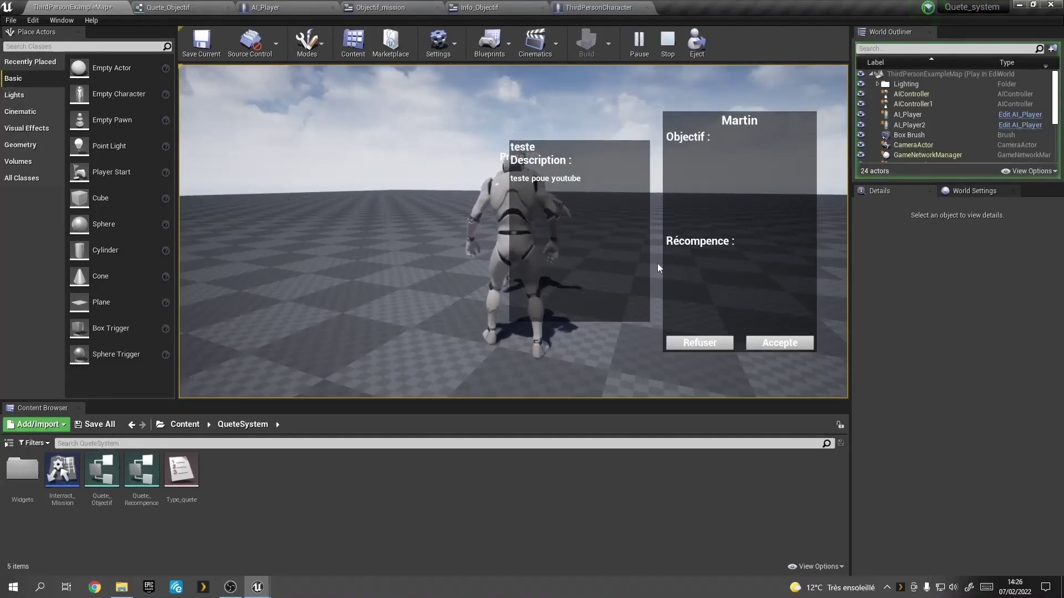
pyautogui.click(706, 342)
pyautogui.click(695, 40)
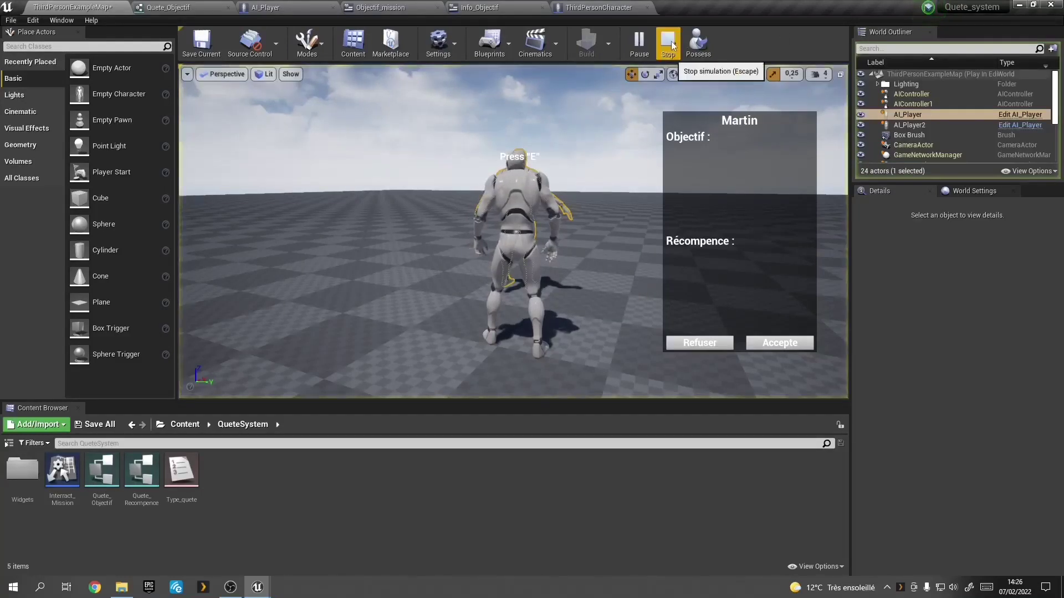
pyautogui.click(670, 44)
# Step: Switch through the blueprint tabs and open Objectif_mission's event graph
pyautogui.click(568, 10)
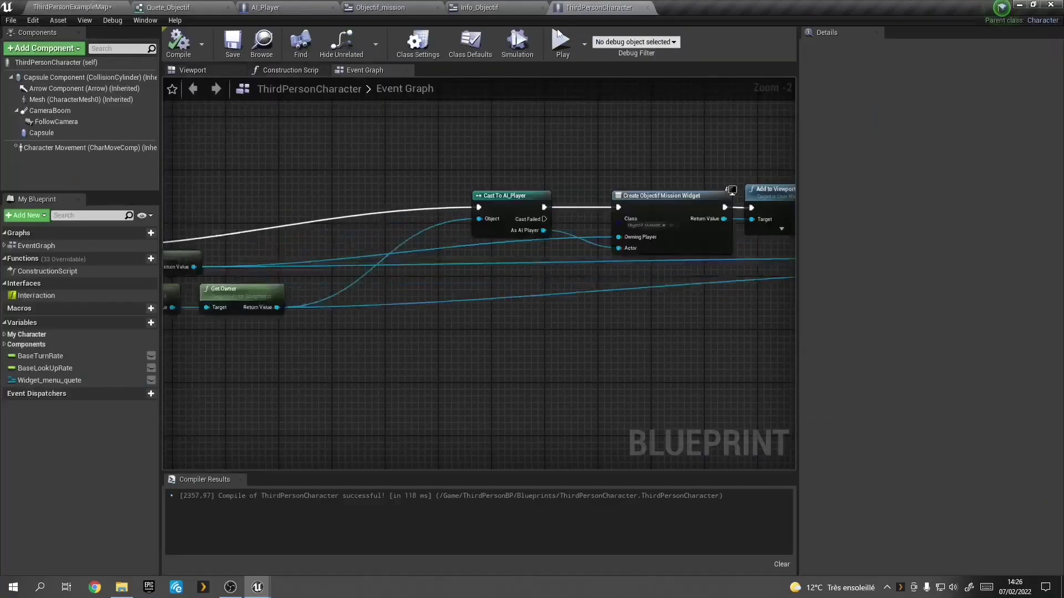
pyautogui.click(480, 7)
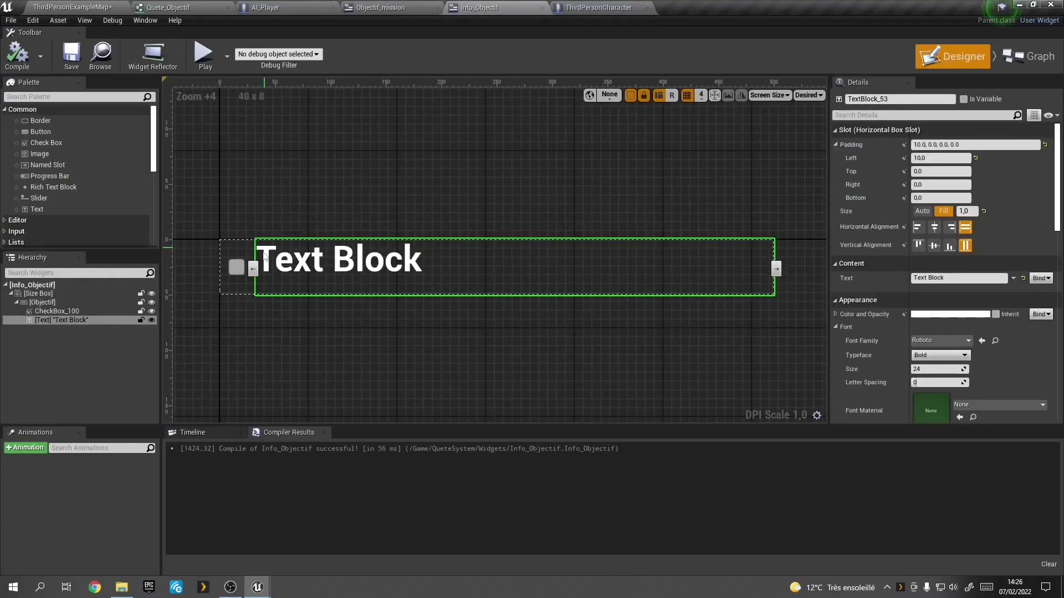
pyautogui.click(399, 7)
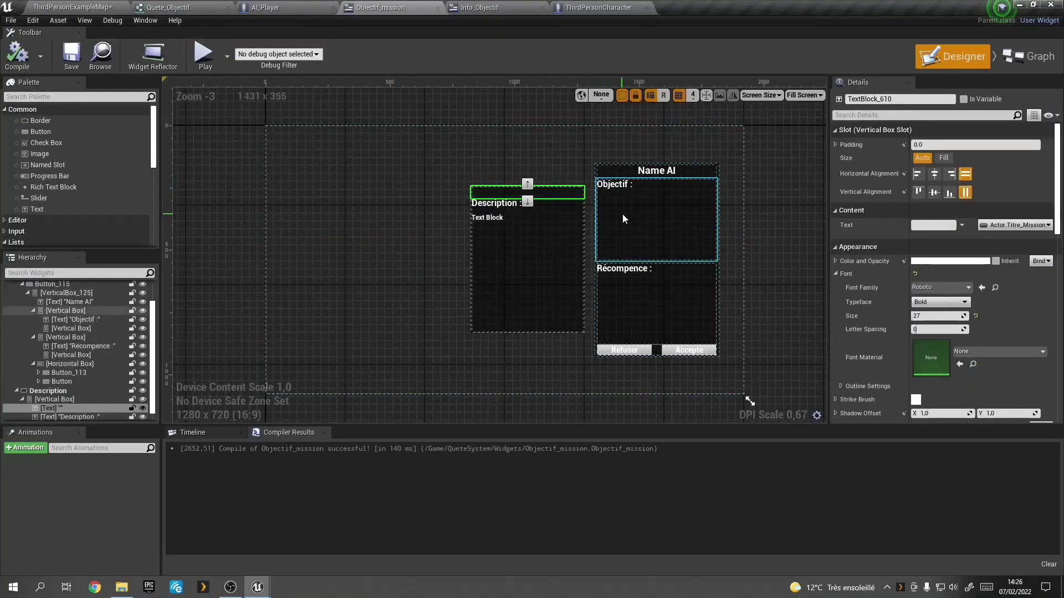
pyautogui.click(1031, 56)
pyautogui.scroll(-2, 388, 252)
pyautogui.scroll(1, 388, 252)
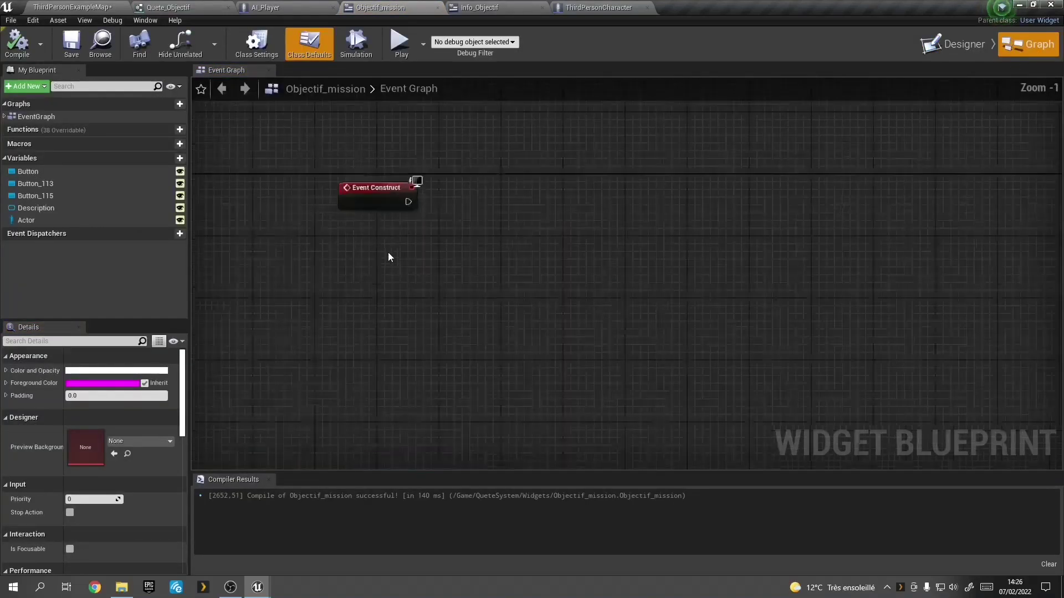
pyautogui.scroll(1, 388, 252)
# Step: Add a Create Widget node wired from Event Construct's exec pin
pyautogui.moveTo(407, 193); pyautogui.dragTo(477, 194)
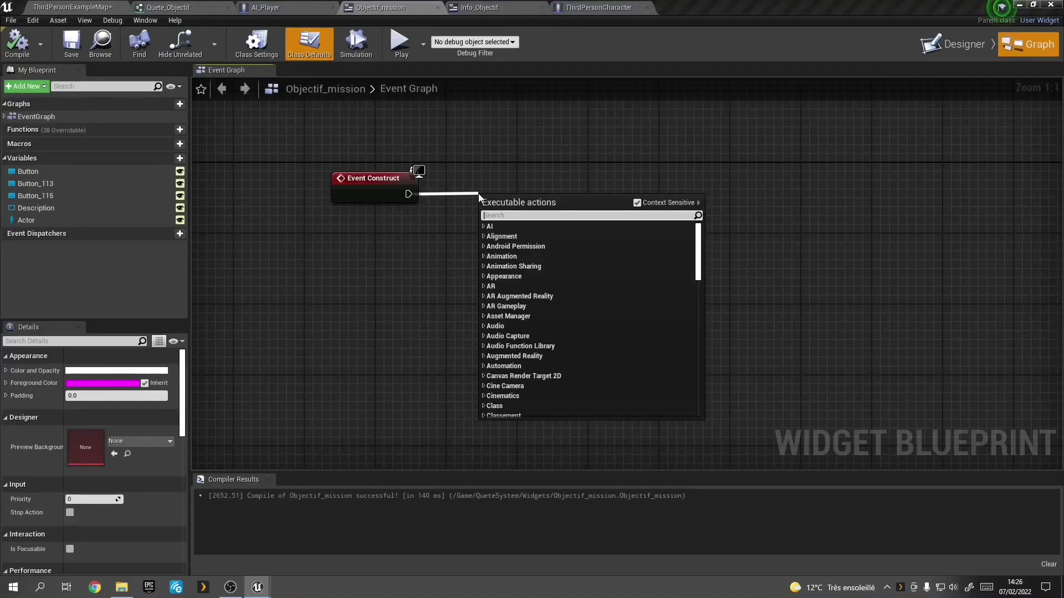
pyautogui.write('cre')
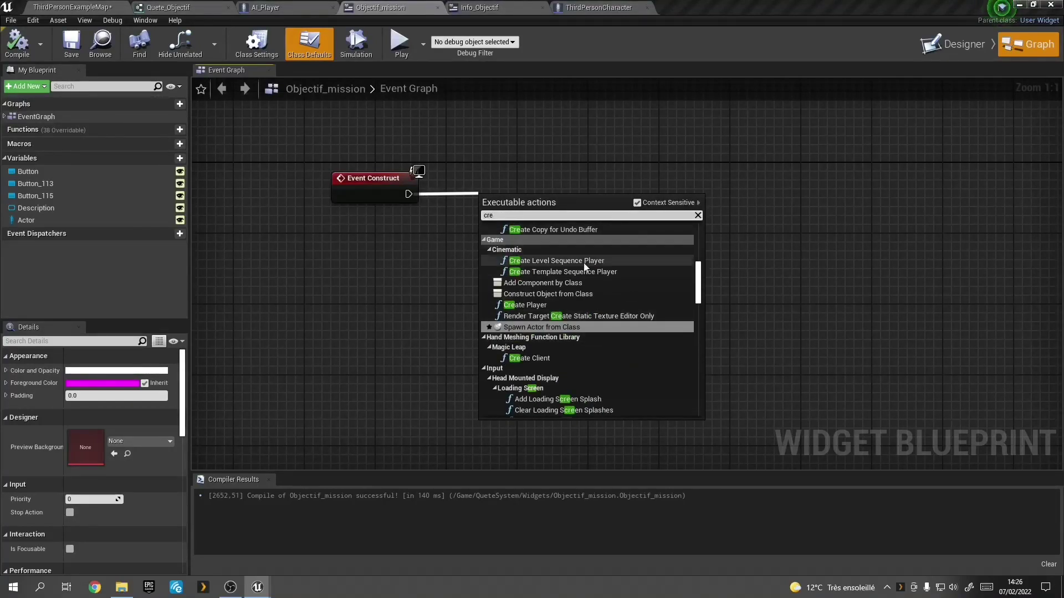
pyautogui.press('BackSpace')
pyautogui.press('BackSpace')
pyautogui.press('BackSpace')
pyautogui.write('w')
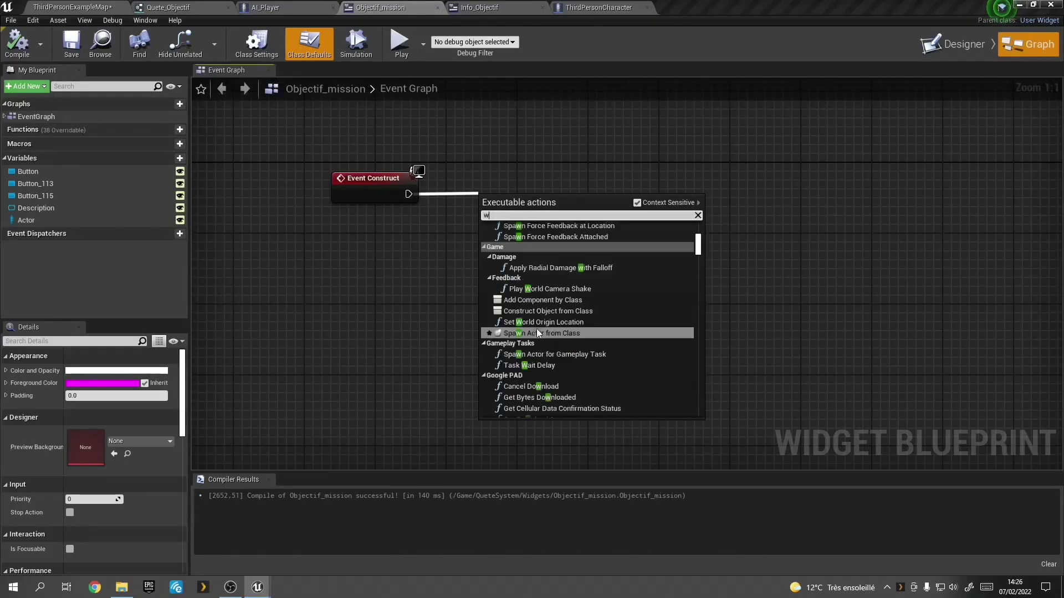
pyautogui.write('i')
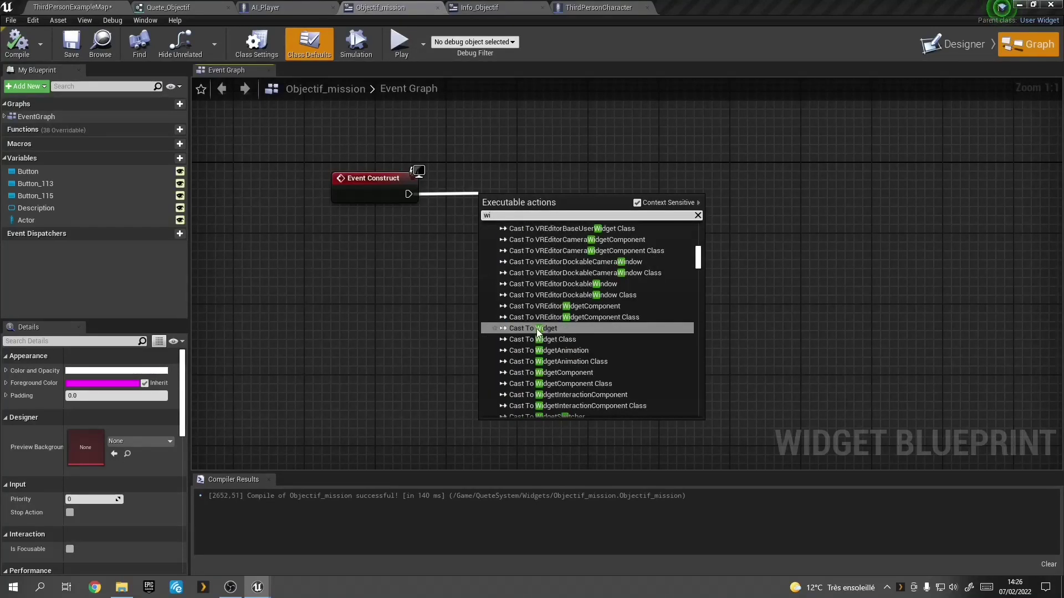
pyautogui.write('dget')
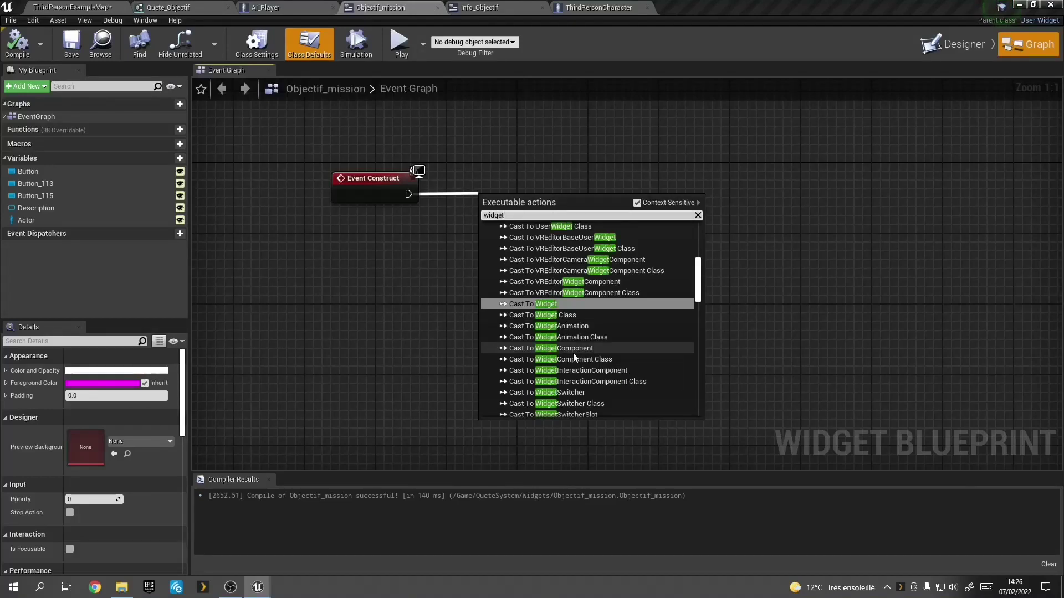
pyautogui.scroll(-5, 540, 338)
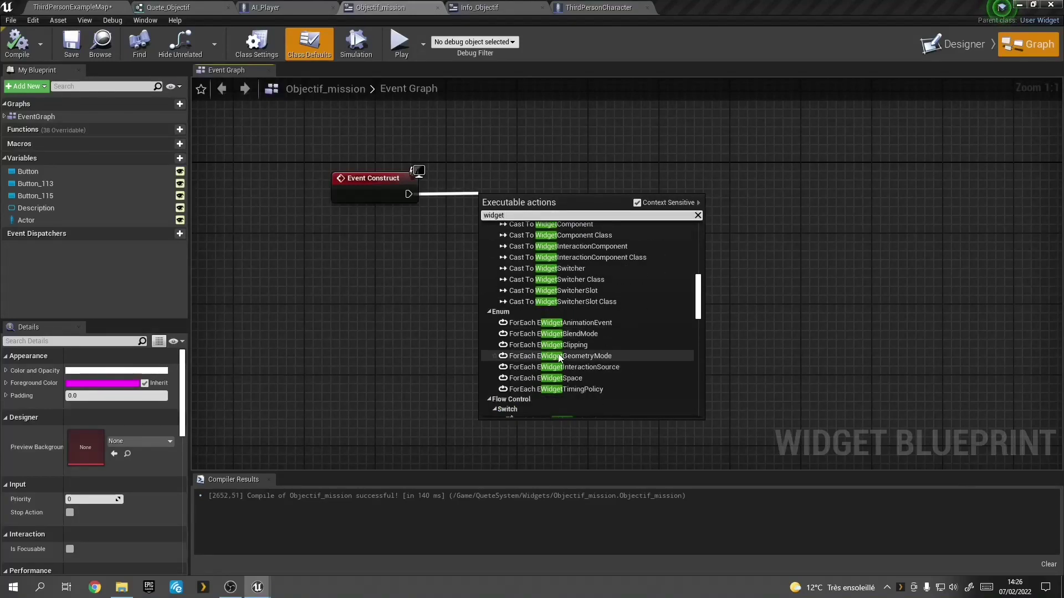
pyautogui.scroll(-5, 548, 355)
pyautogui.scroll(-5, 557, 367)
pyautogui.scroll(-5, 557, 366)
pyautogui.scroll(-5, 557, 365)
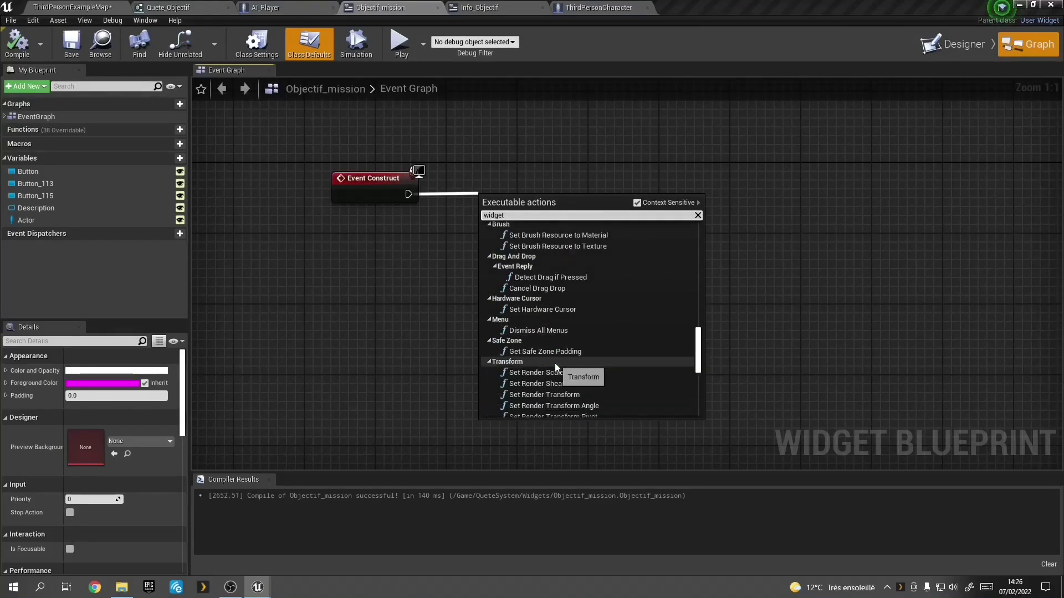
pyautogui.scroll(-5, 557, 365)
pyautogui.scroll(-2, 558, 366)
pyautogui.moveTo(698, 393); pyautogui.dragTo(701, 236)
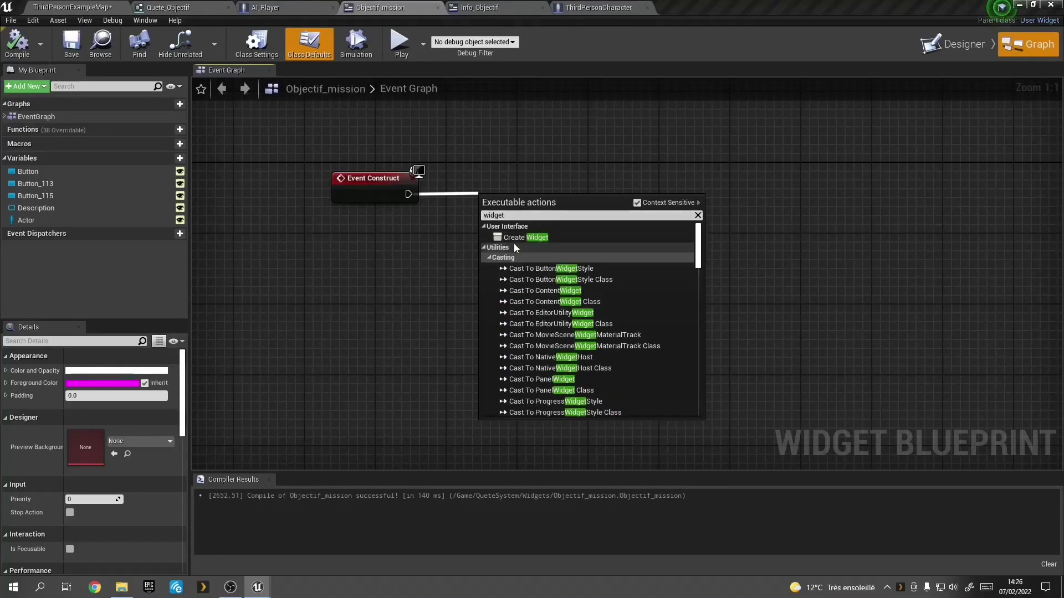
pyautogui.click(532, 246)
# Step: Set the Create Widget node's class to Info_Objectif
pyautogui.moveTo(514, 196); pyautogui.dragTo(514, 179)
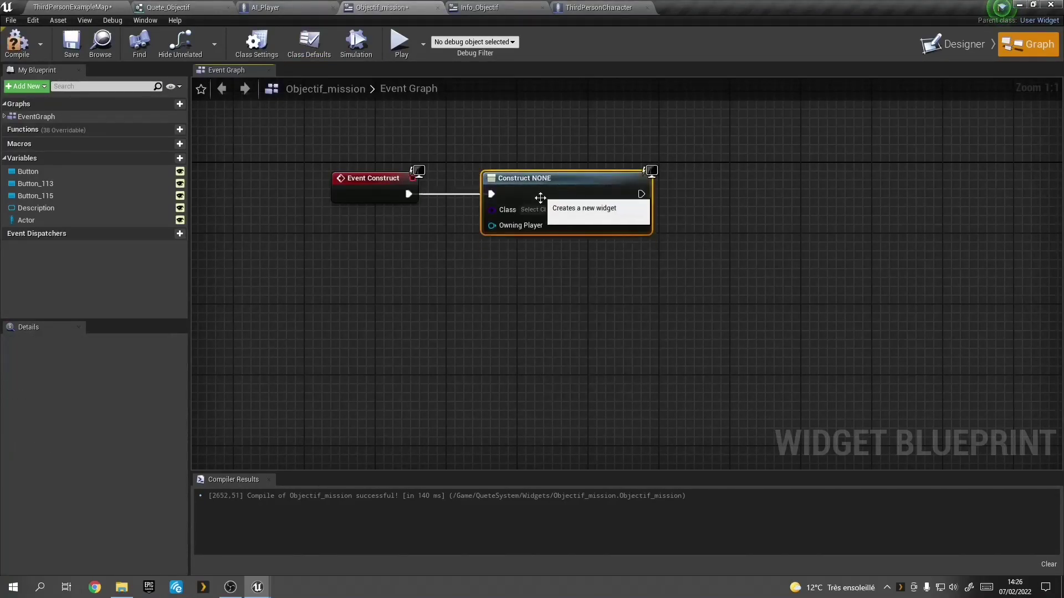
pyautogui.click(540, 209)
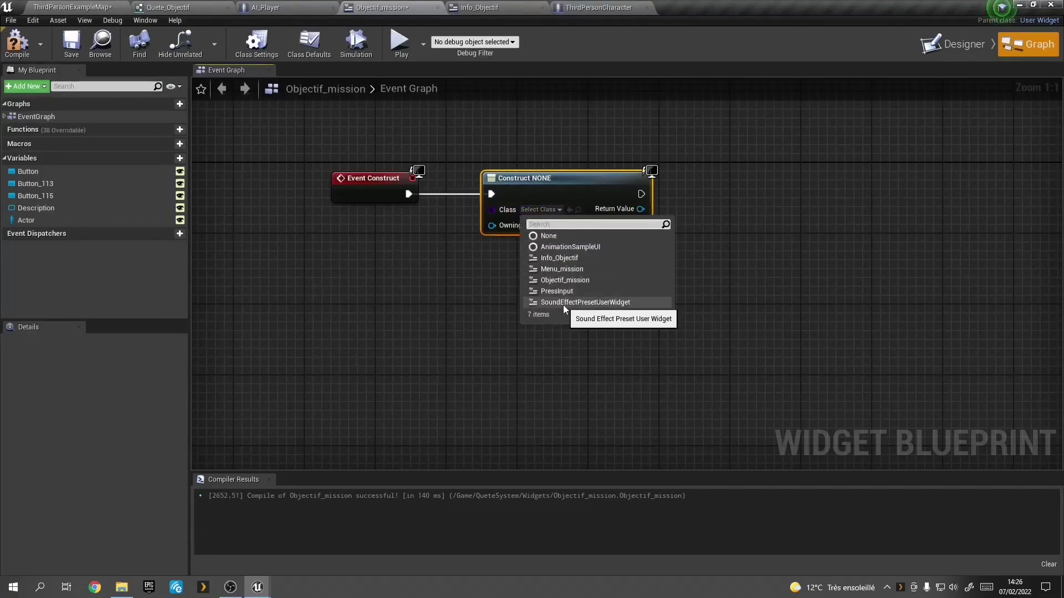
pyautogui.click(549, 259)
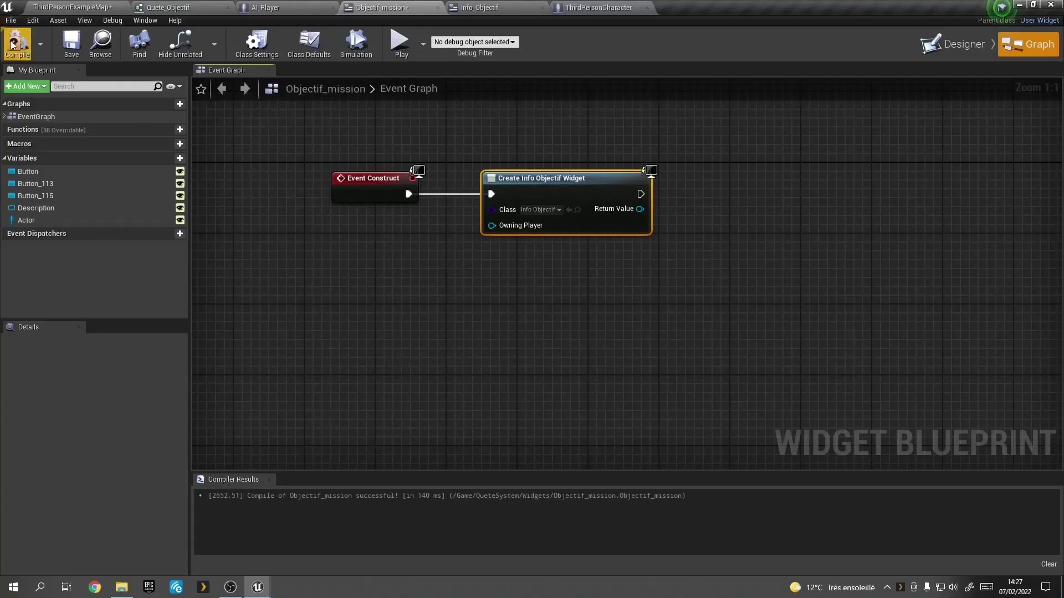
# Step: Add a variable named Objectif of type Quete Objectif to Info_Objectif's graph and compile
pyautogui.click(493, 7)
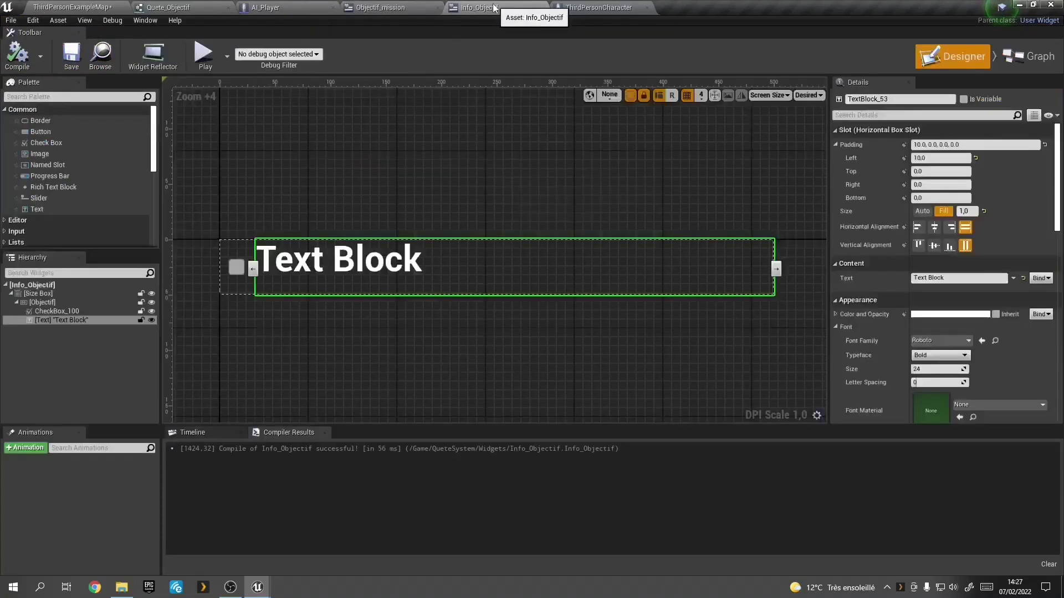
pyautogui.click(1026, 56)
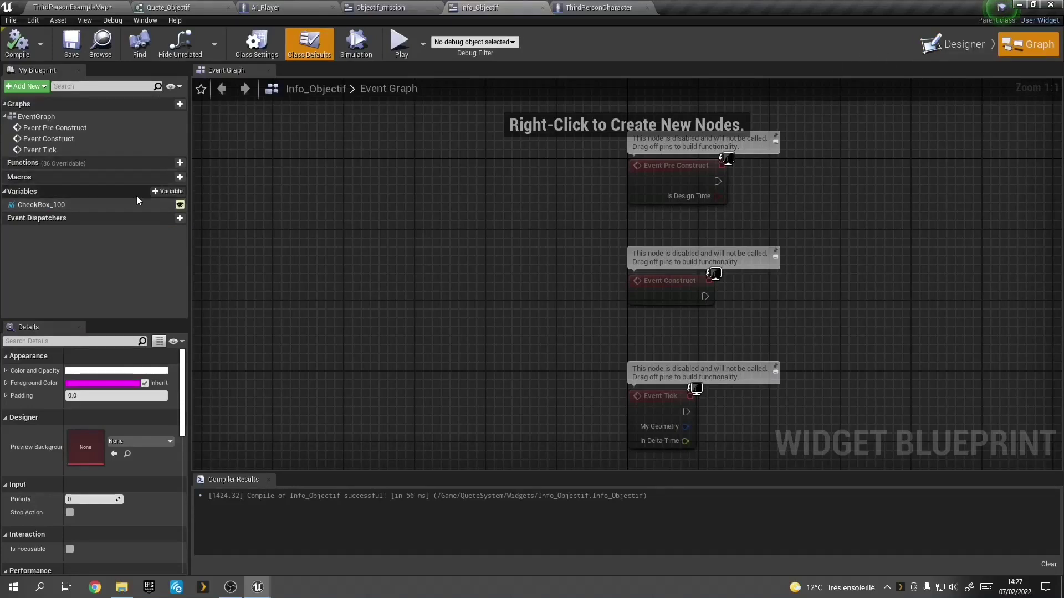
pyautogui.click(167, 191)
pyautogui.write('Objectif')
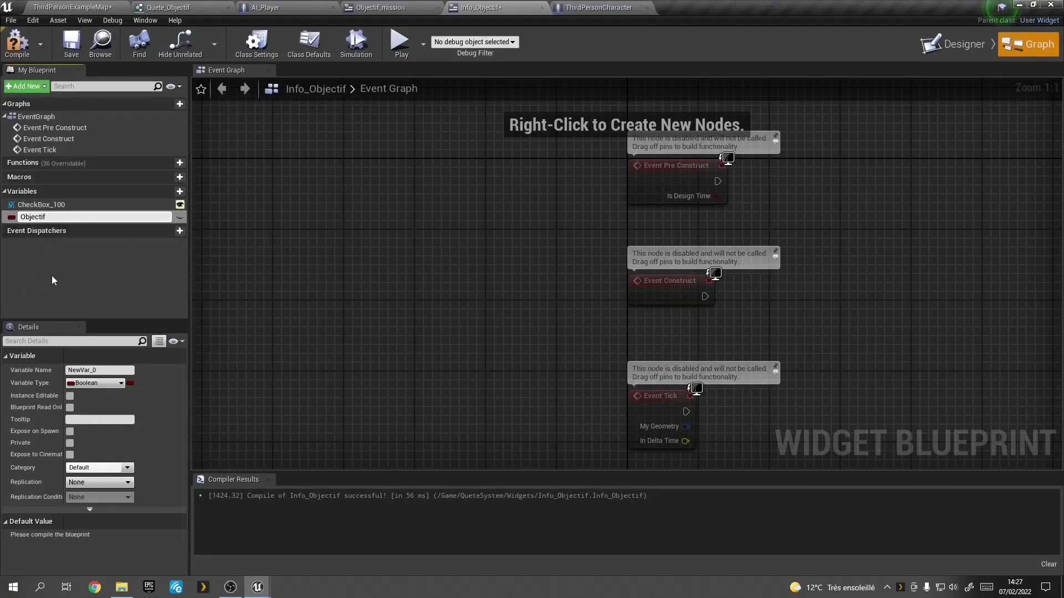
pyautogui.press('Return')
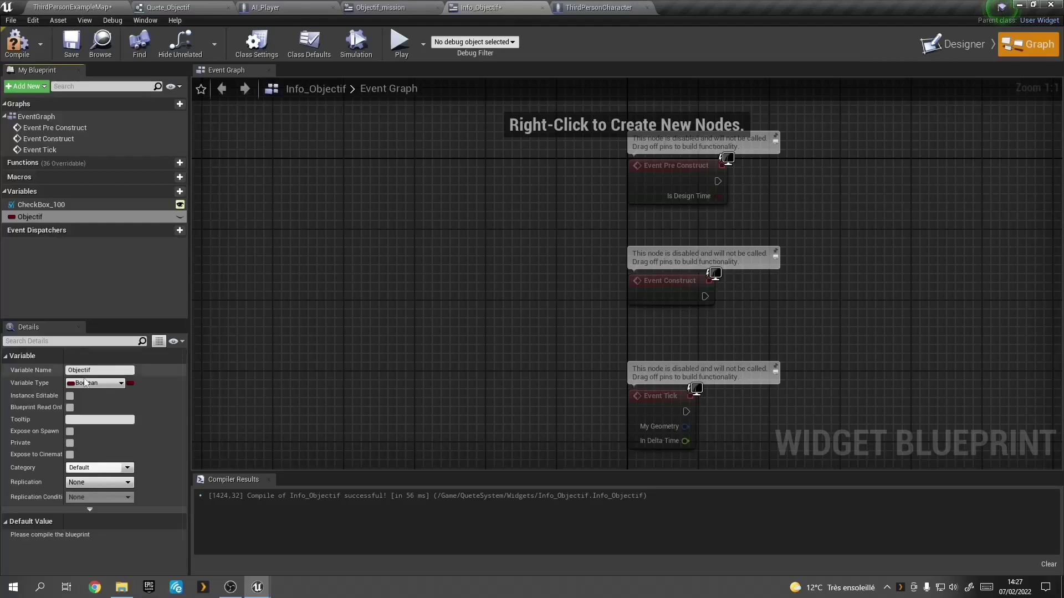
pyautogui.click(86, 384)
pyautogui.write('o')
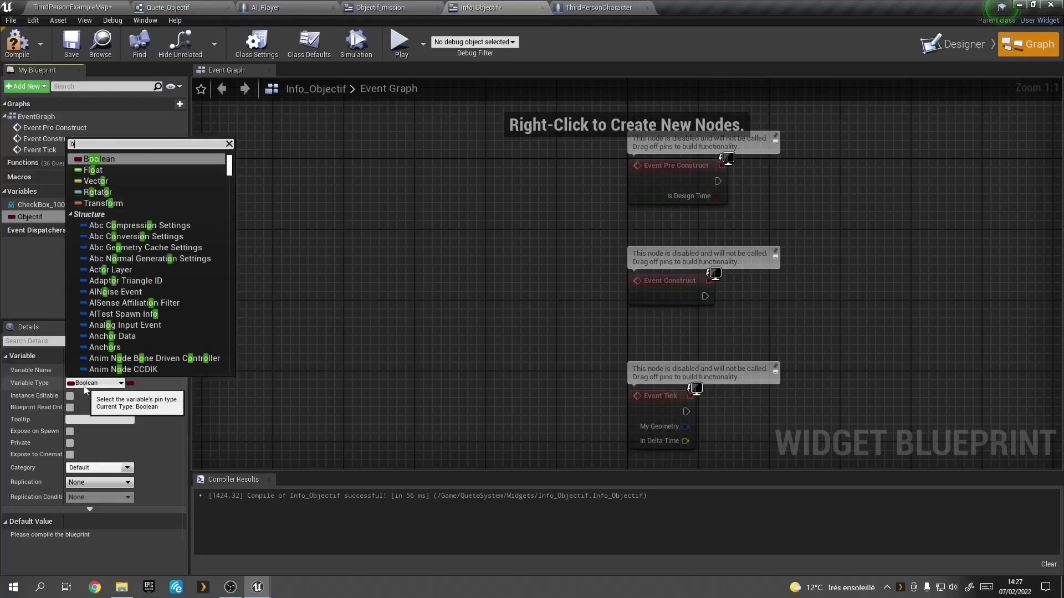
pyautogui.write('b')
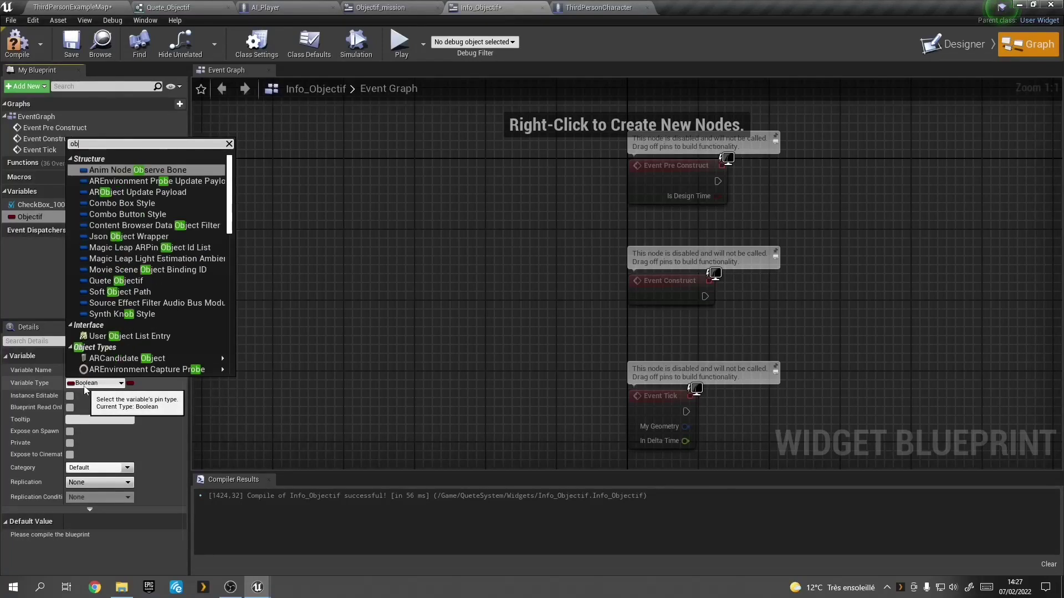
pyautogui.write('ject')
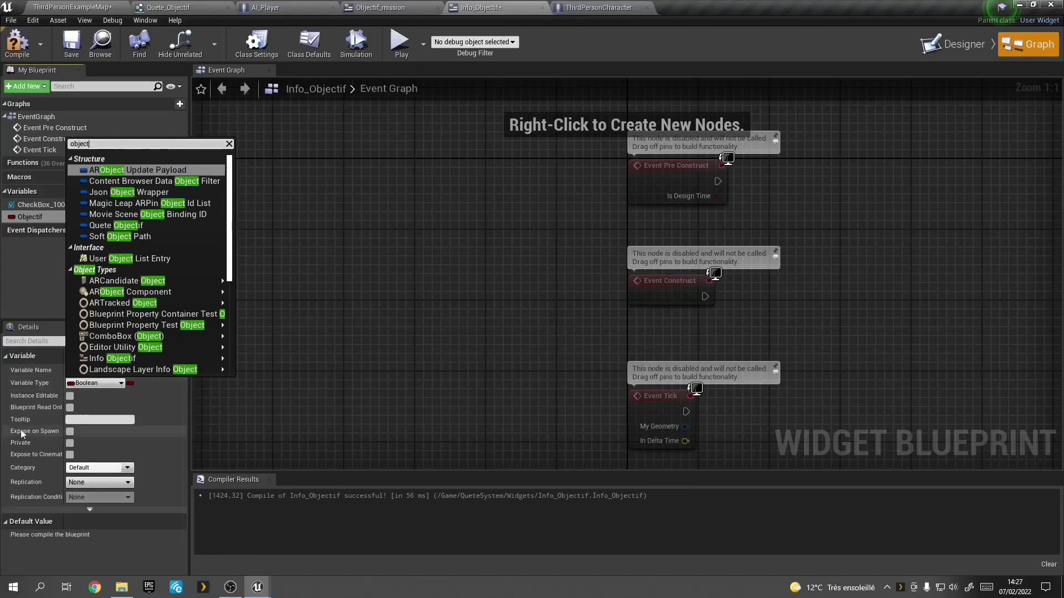
pyautogui.scroll(-2, 138, 277)
pyautogui.scroll(-3, 138, 277)
pyautogui.scroll(-1, 123, 310)
pyautogui.moveTo(123, 316)
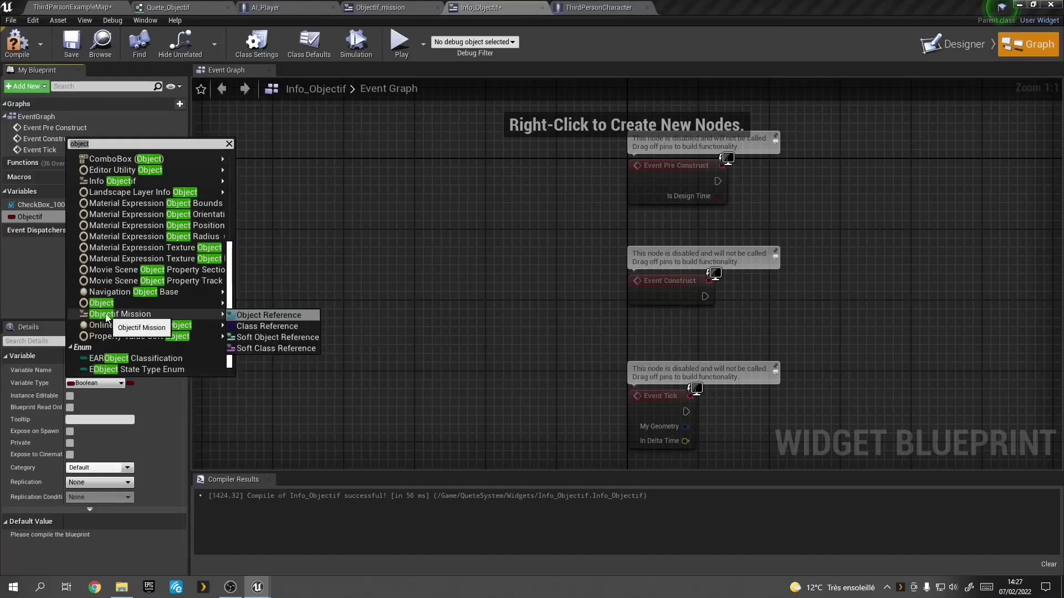
pyautogui.scroll(5, 111, 319)
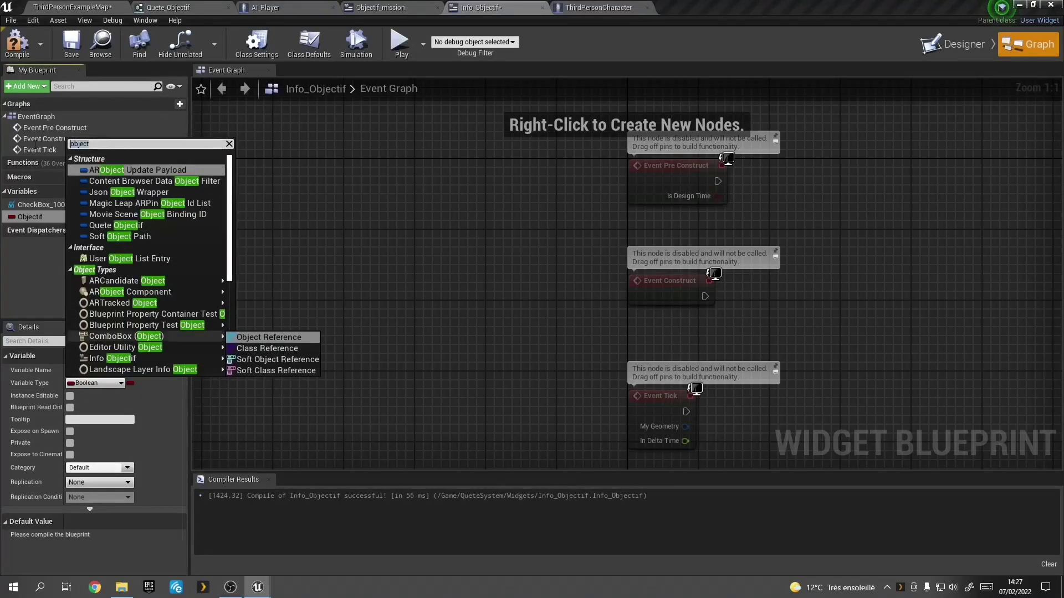
pyautogui.write('quete')
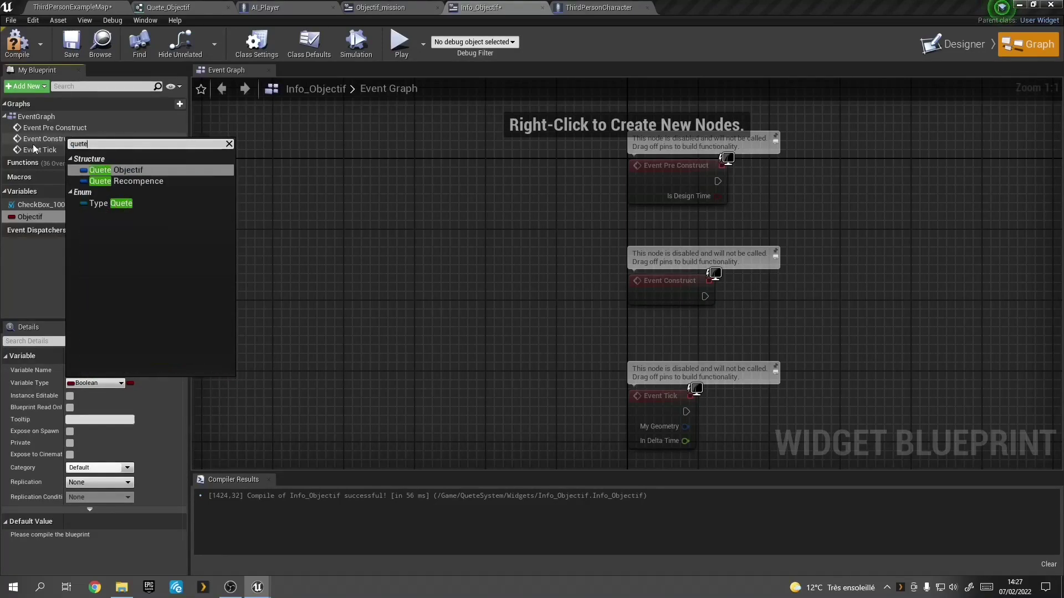
pyautogui.click(140, 170)
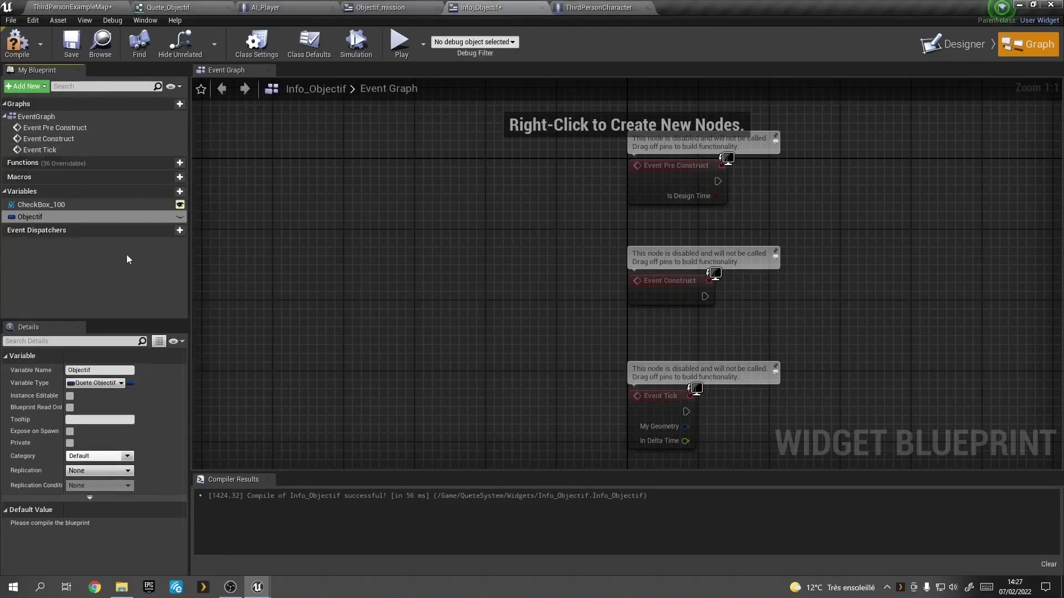
pyautogui.click(17, 43)
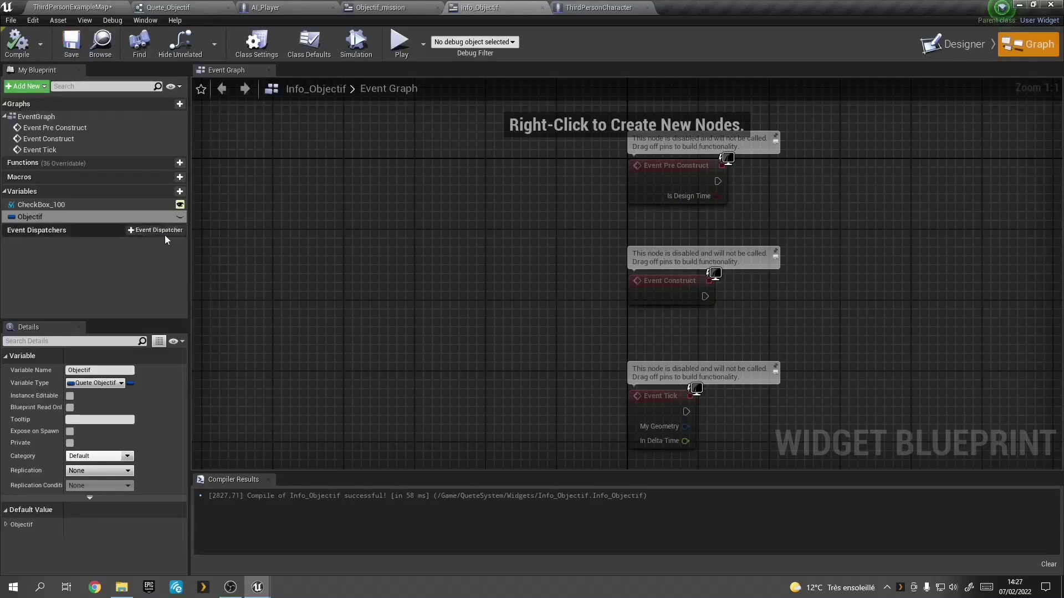
# Step: Make Objectif exposed on spawn and instance editable, recompile, and return to Objectif_mission
pyautogui.click(69, 431)
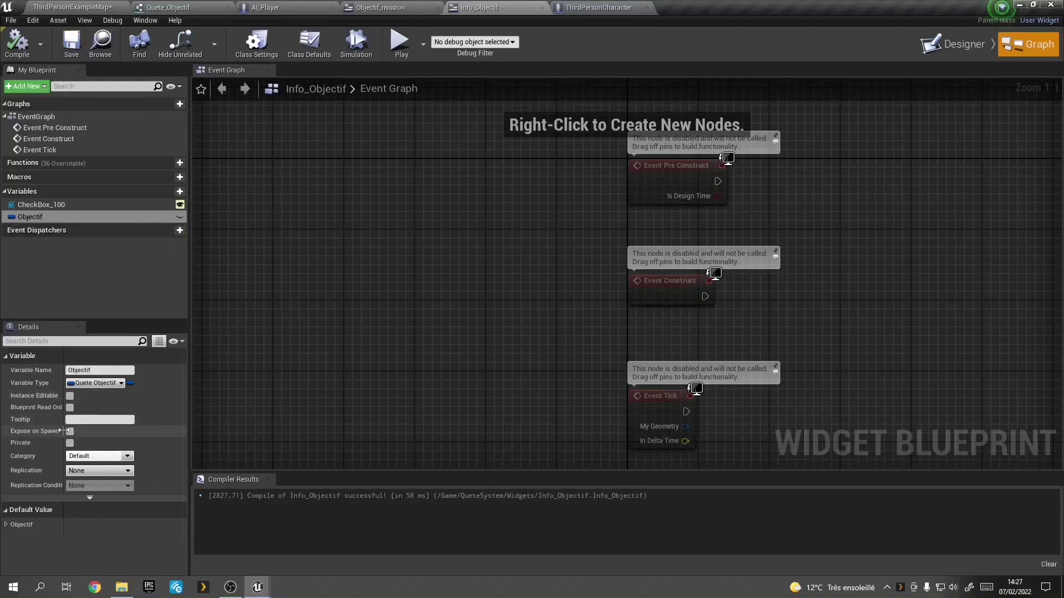
pyautogui.click(70, 396)
pyautogui.click(17, 44)
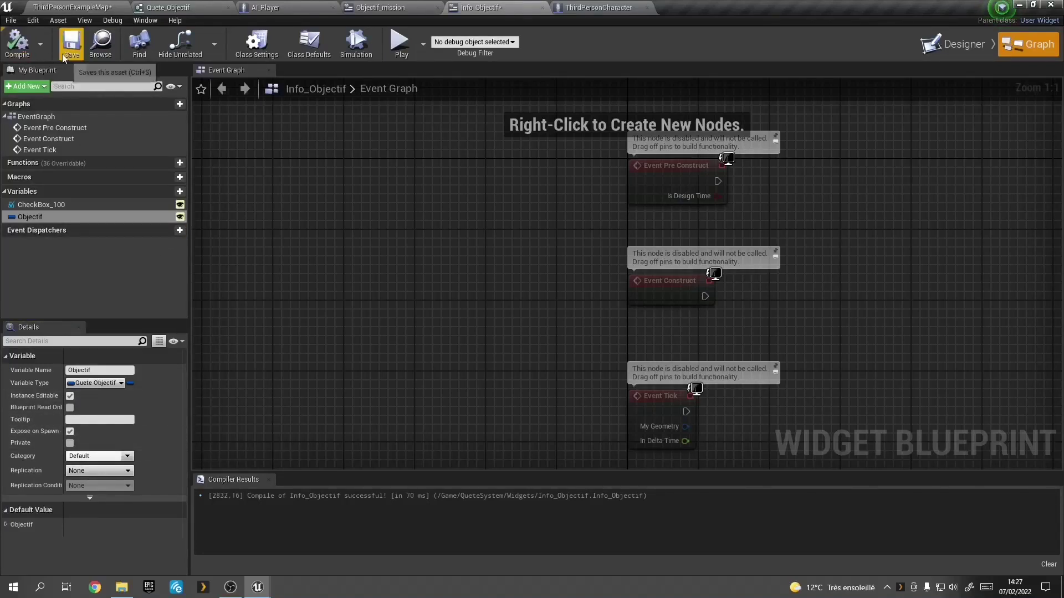
pyautogui.click(382, 6)
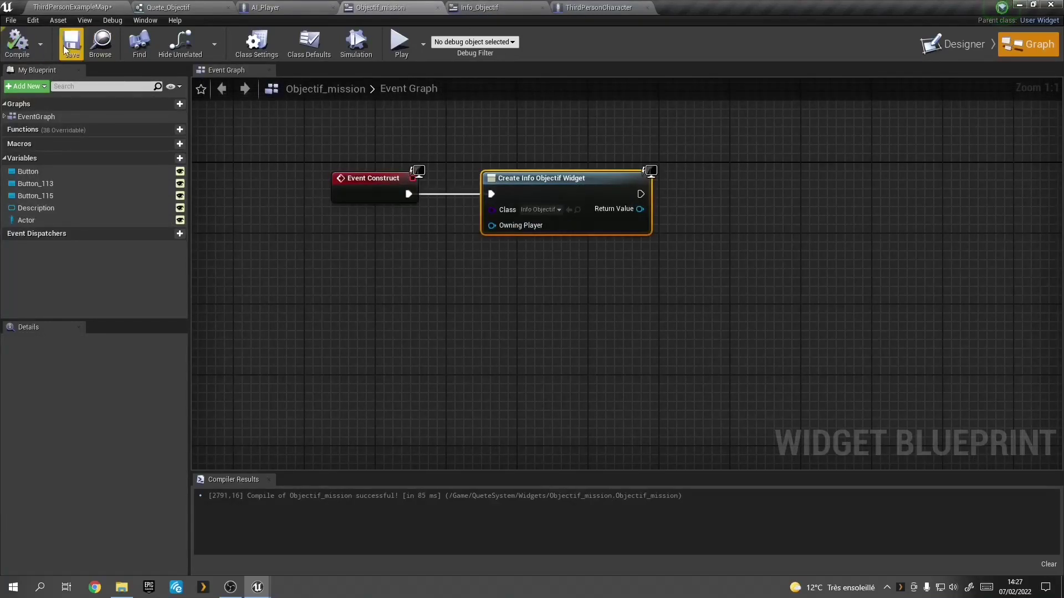
# Step: Set the Create Widget node's class to Info_Objectif so it shows an Objectif pin, then compile
pyautogui.click(17, 43)
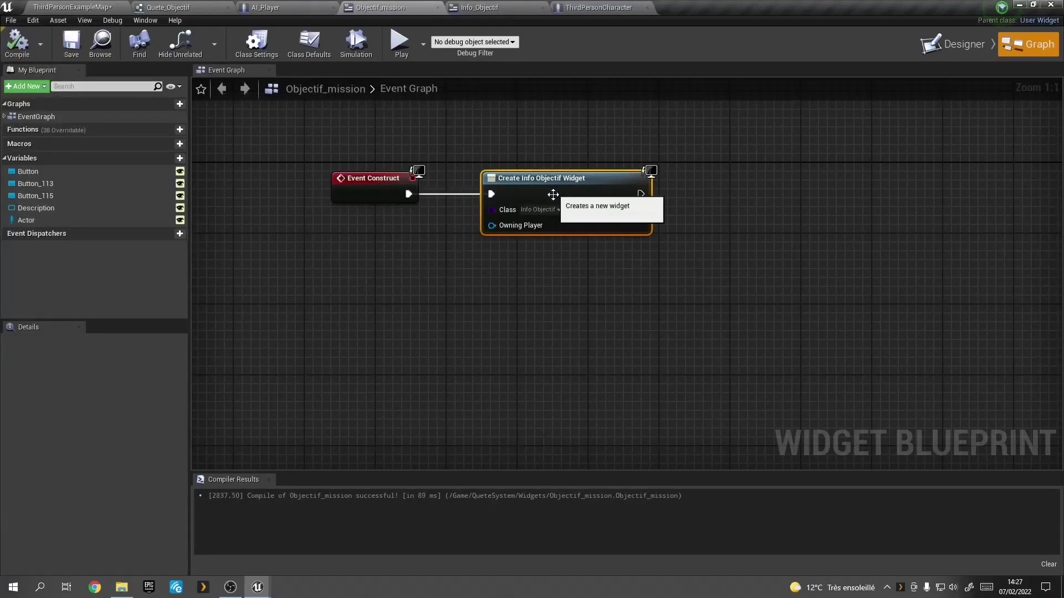
pyautogui.click(539, 211)
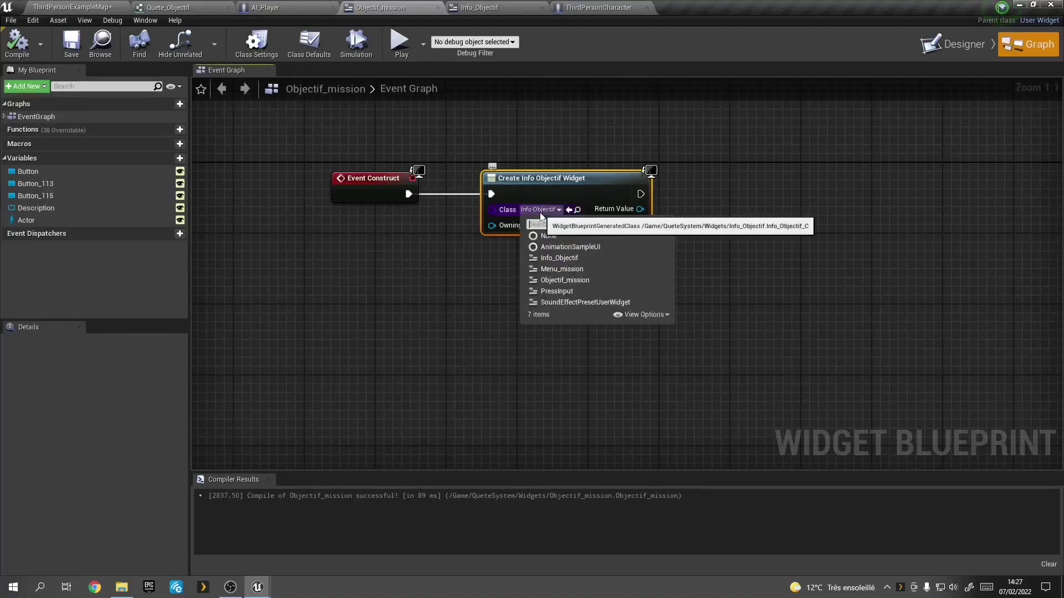
pyautogui.click(547, 274)
pyautogui.click(413, 260)
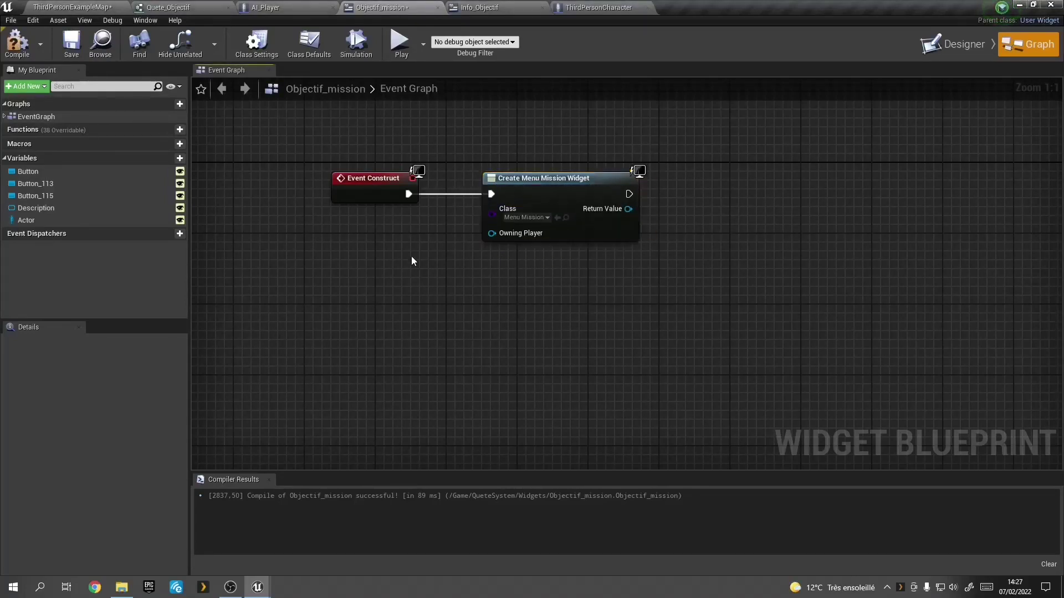
pyautogui.click(17, 43)
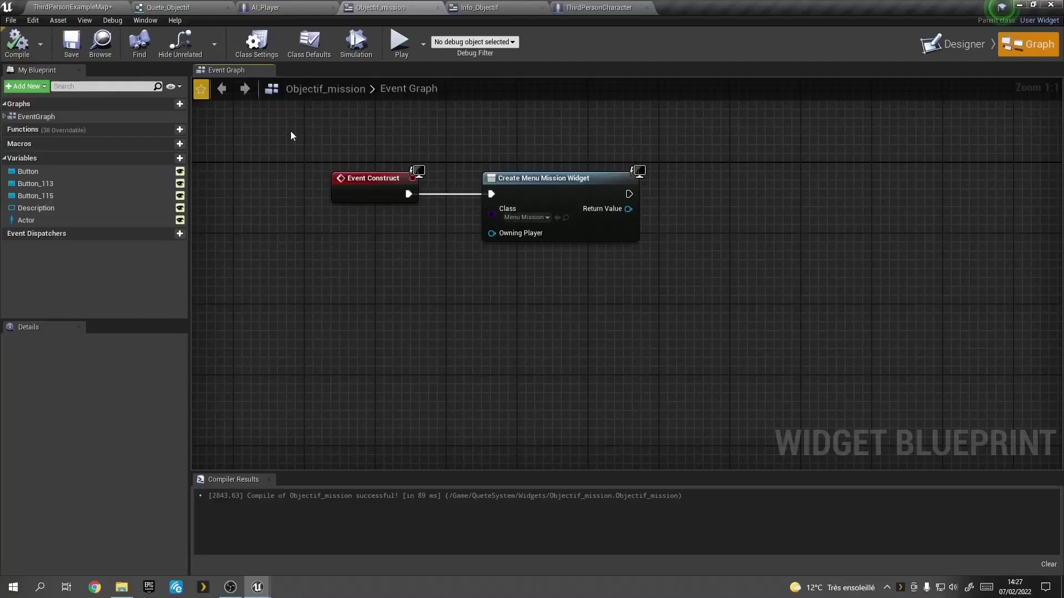
pyautogui.click(508, 216)
pyautogui.click(532, 267)
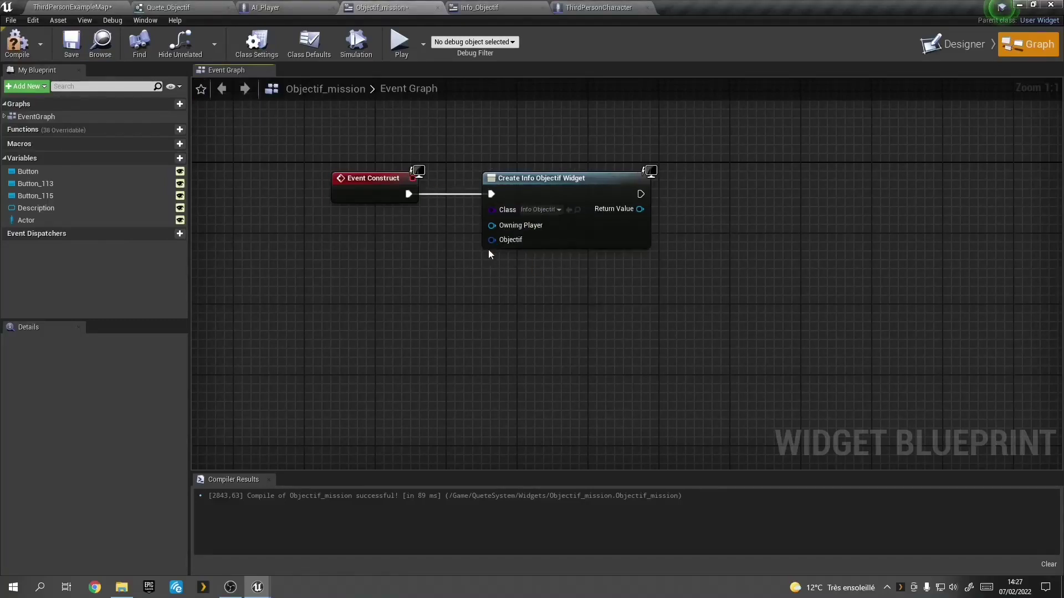
pyautogui.click(11, 35)
pyautogui.click(70, 43)
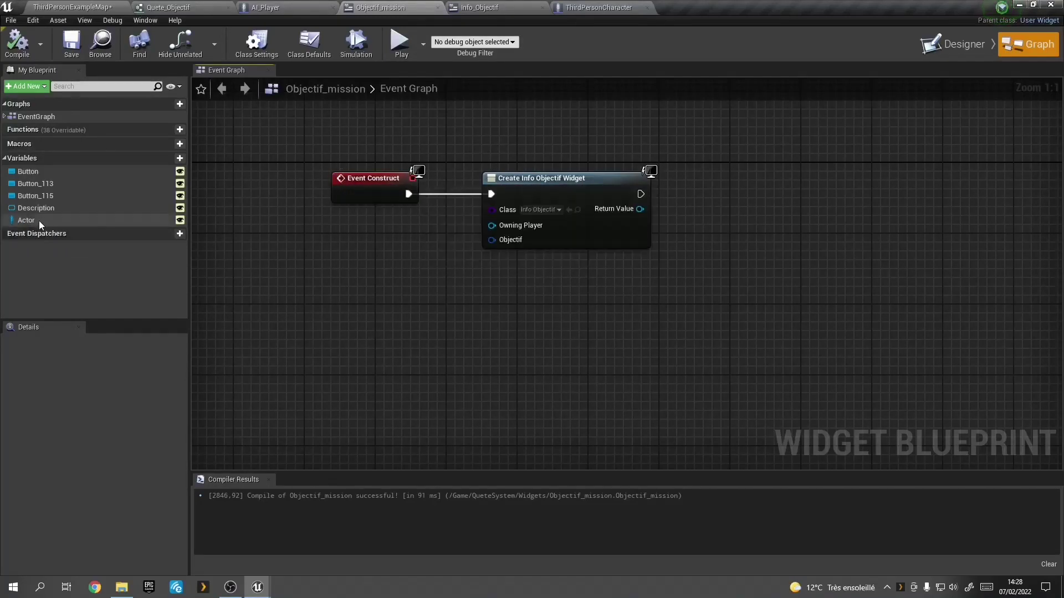
# Step: Wire an Actor getter's Objectif into the Create Info Objectif Widget's Objectif pin and compile
pyautogui.moveTo(37, 221)
pyautogui.mouseDown()
pyautogui.moveTo(250, 230)
pyautogui.moveTo(261, 244)
pyautogui.mouseUp()
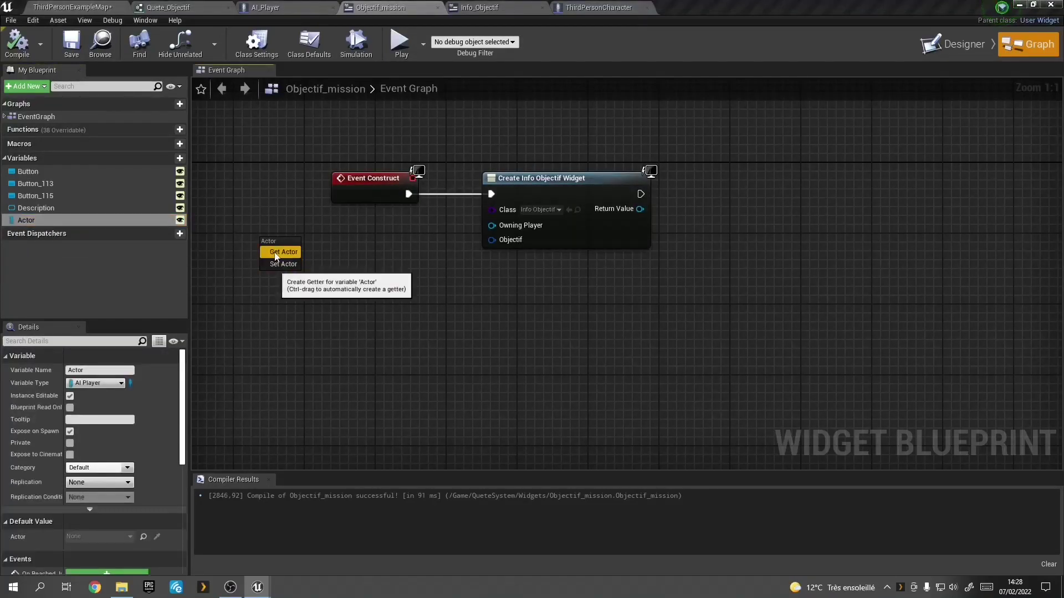
pyautogui.click(276, 254)
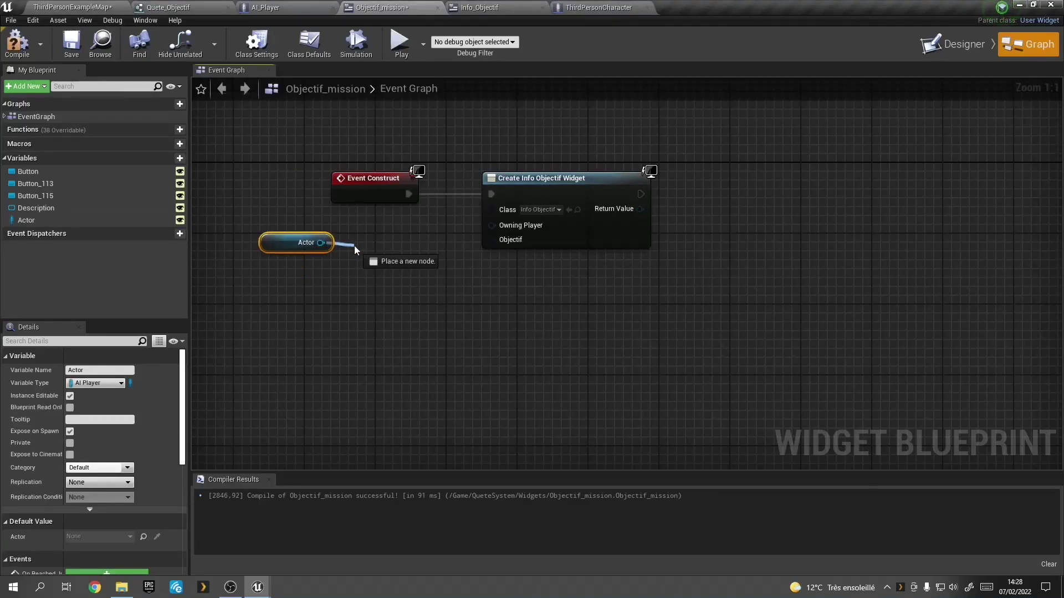
pyautogui.moveTo(354, 244); pyautogui.dragTo(354, 245)
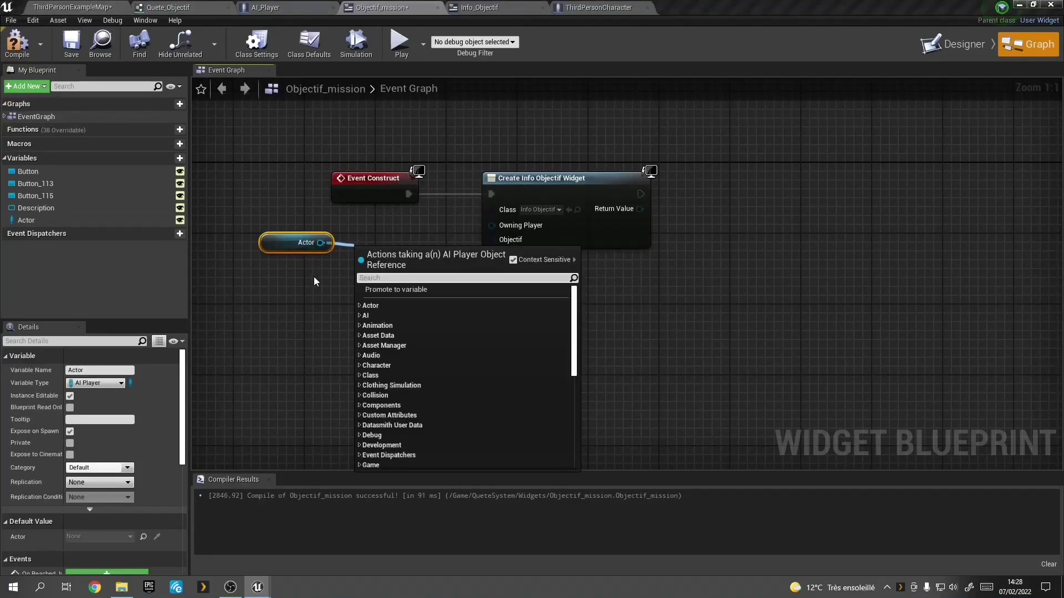
pyautogui.write('object')
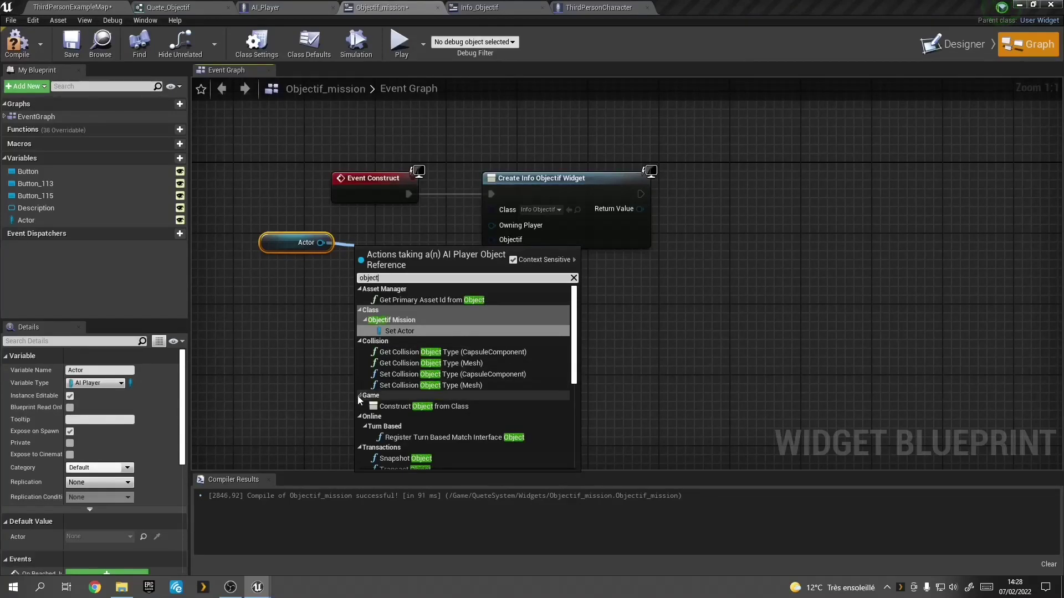
pyautogui.write('i')
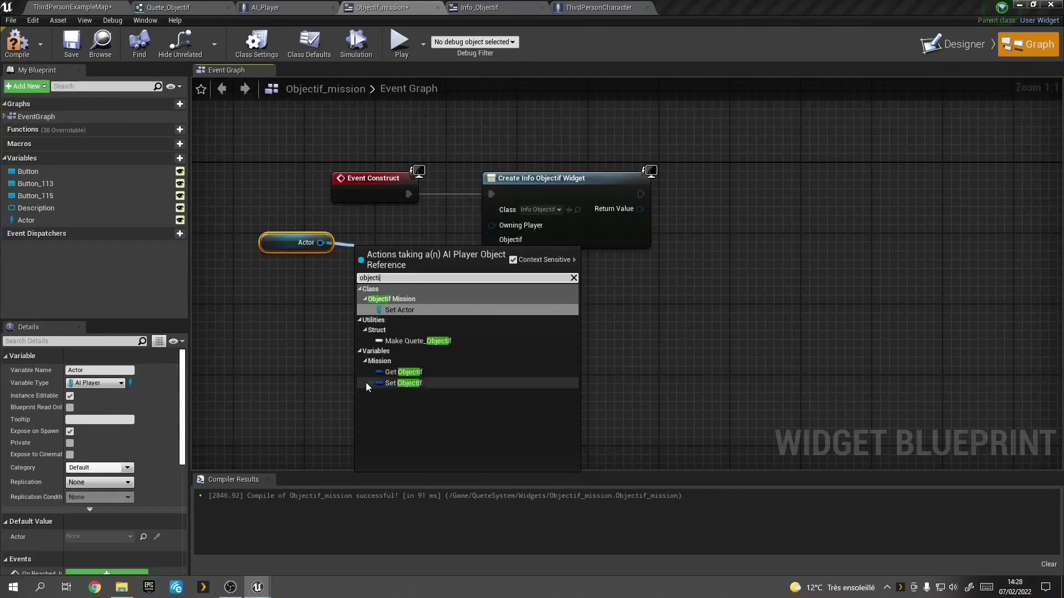
pyautogui.click(399, 371)
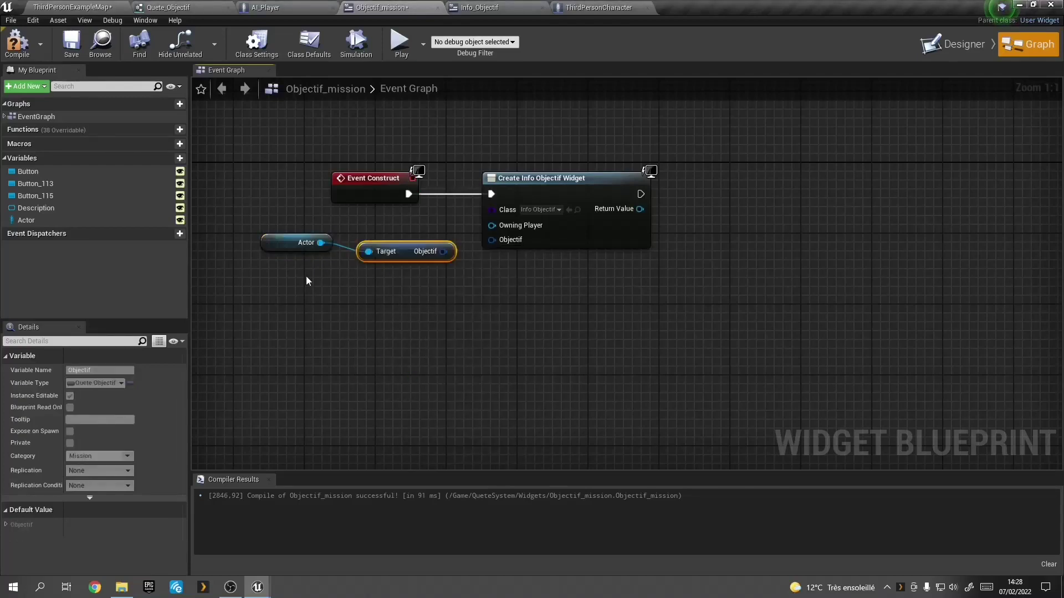
pyautogui.keyDown('ctrl'); pyautogui.click(291, 237); pyautogui.keyUp('ctrl')
pyautogui.moveTo(375, 260); pyautogui.dragTo(312, 269)
pyautogui.moveTo(382, 260)
pyautogui.mouseDown()
pyautogui.moveTo(510, 251)
pyautogui.moveTo(491, 239)
pyautogui.mouseUp()
pyautogui.moveTo(363, 179); pyautogui.dragTo(300, 179)
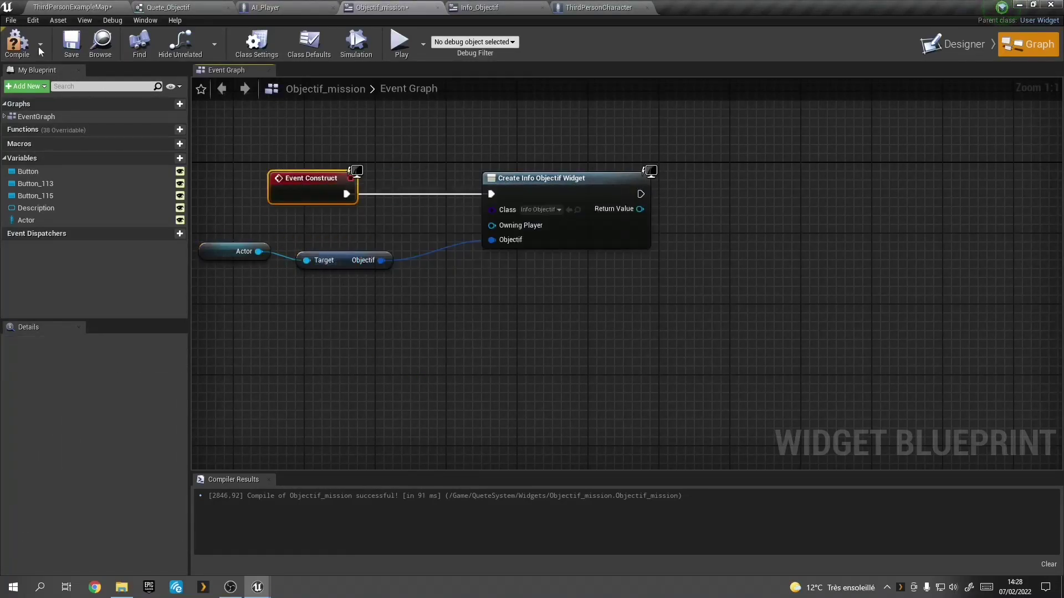
pyautogui.click(17, 43)
pyautogui.click(479, 7)
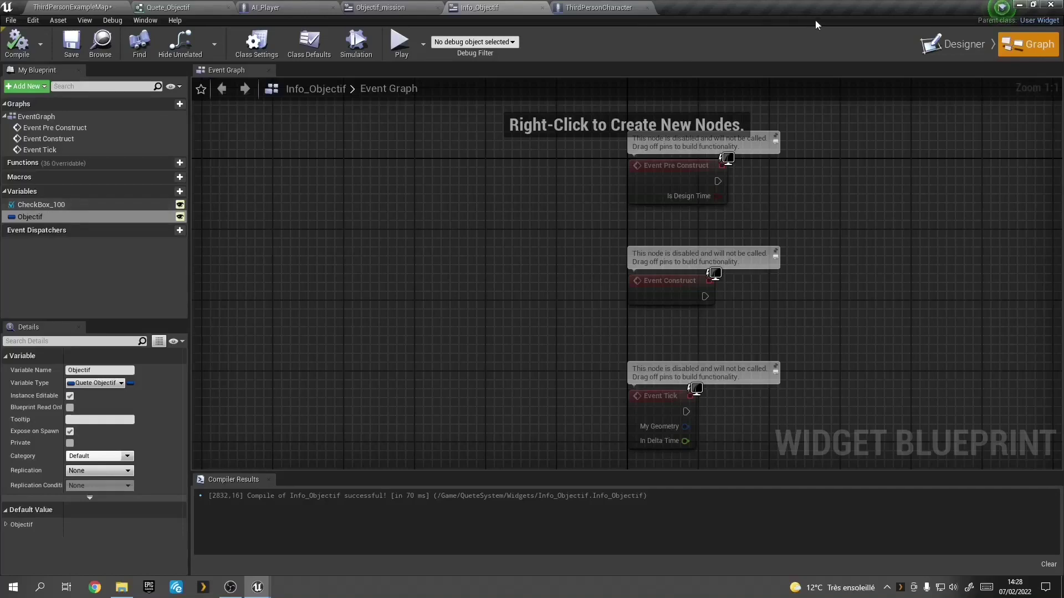
# Step: Bind Info_Objectif's text block to Objectif's Nom objectif and compile
pyautogui.click(954, 45)
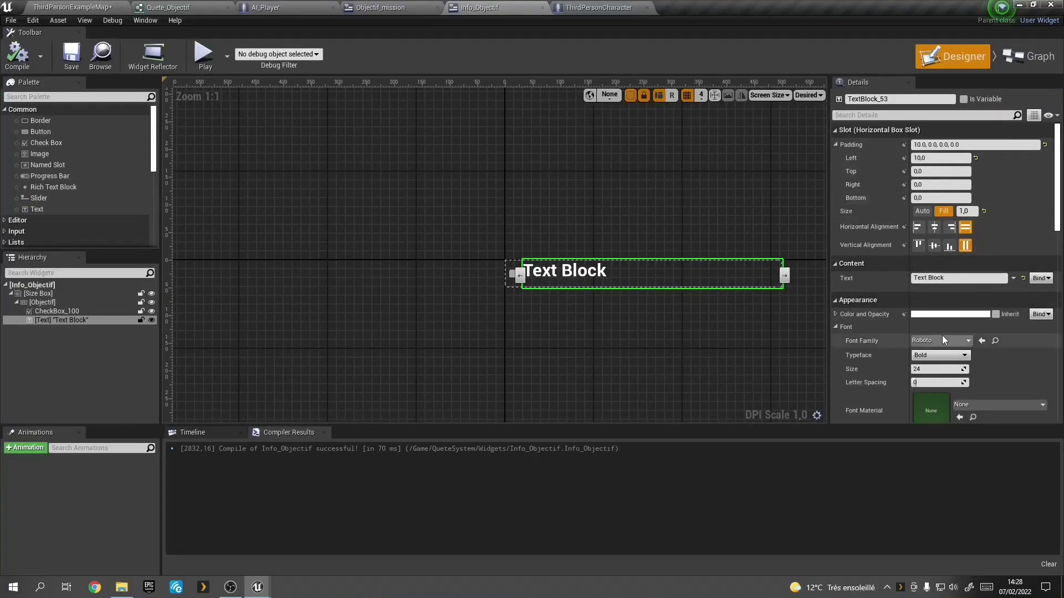
pyautogui.click(1048, 279)
pyautogui.moveTo(1008, 328)
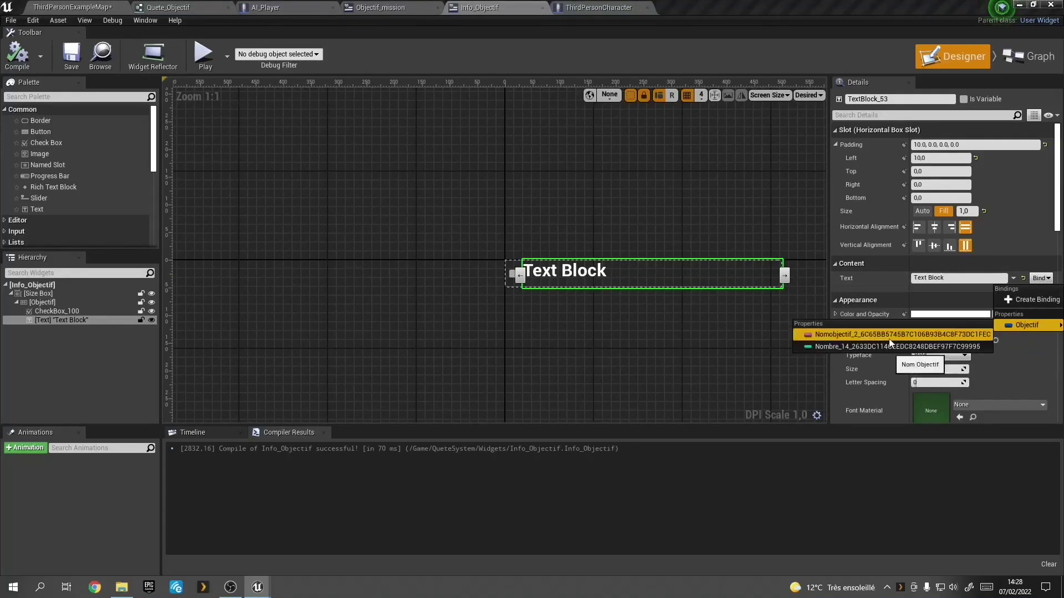
pyautogui.click(848, 336)
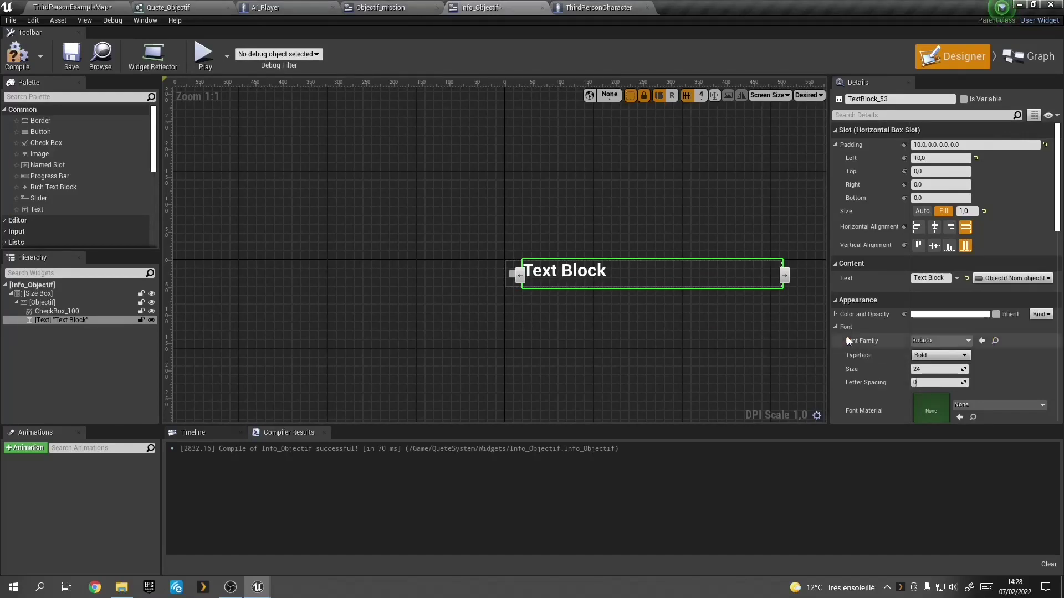
pyautogui.click(29, 58)
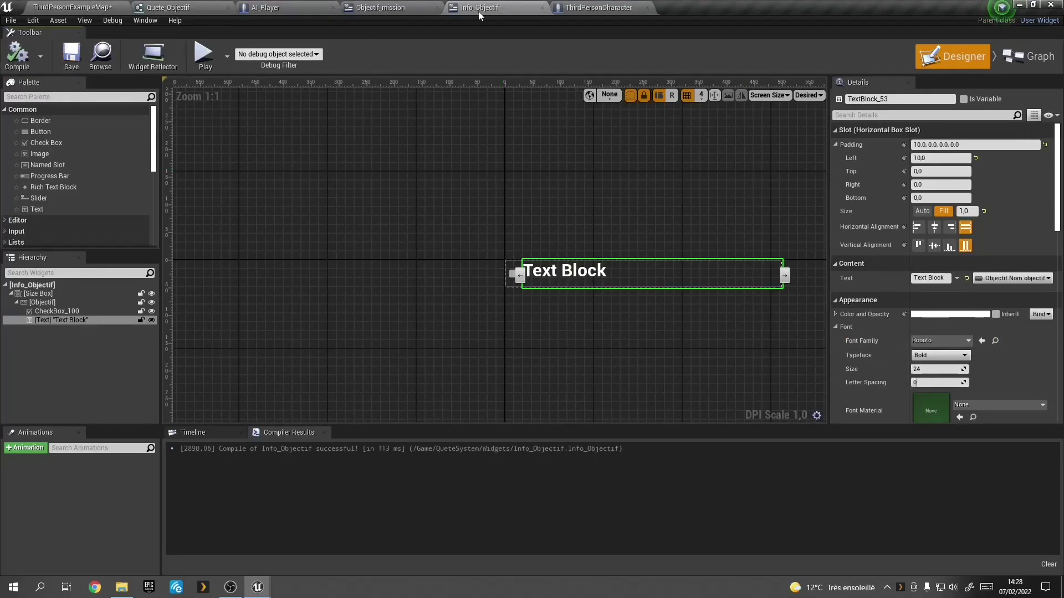
pyautogui.click(596, 7)
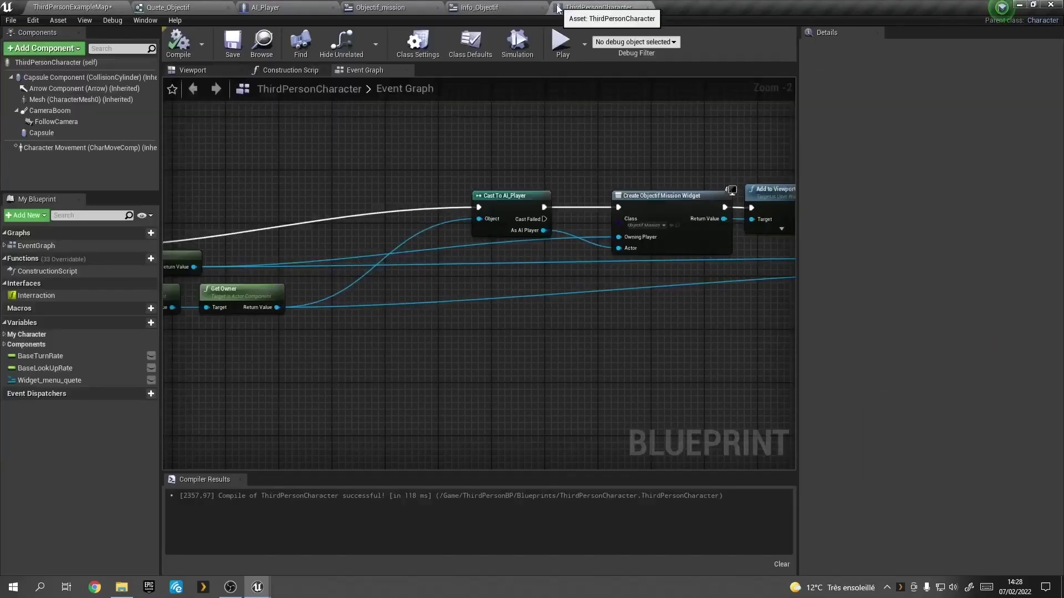
pyautogui.click(454, 7)
# Step: Add a Break Quete_Objectif node off the Actor's Objectif output and rearrange the nodes
pyautogui.click(364, 8)
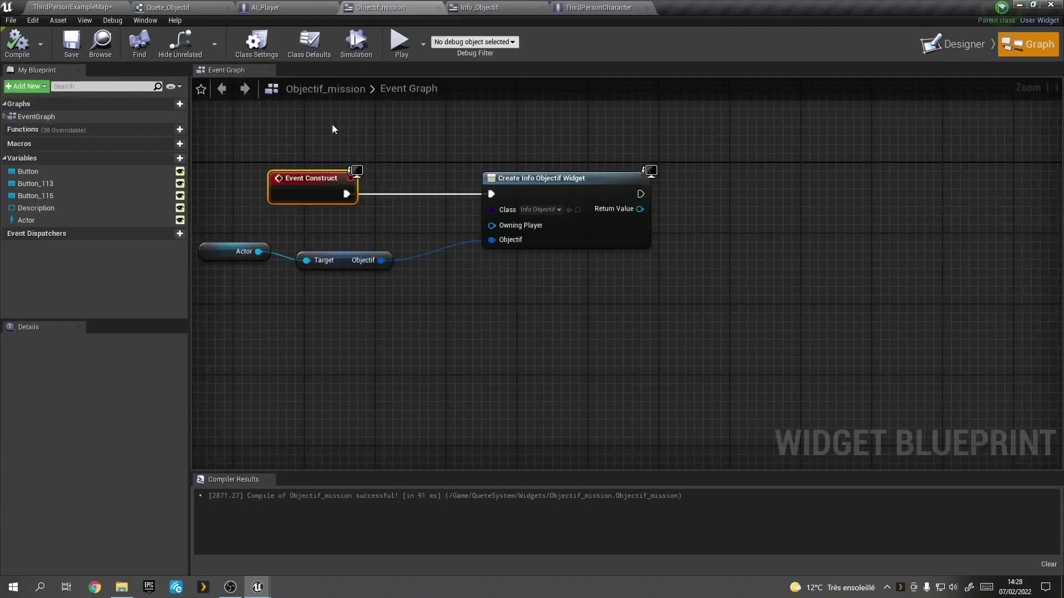
pyautogui.rightClick(364, 260)
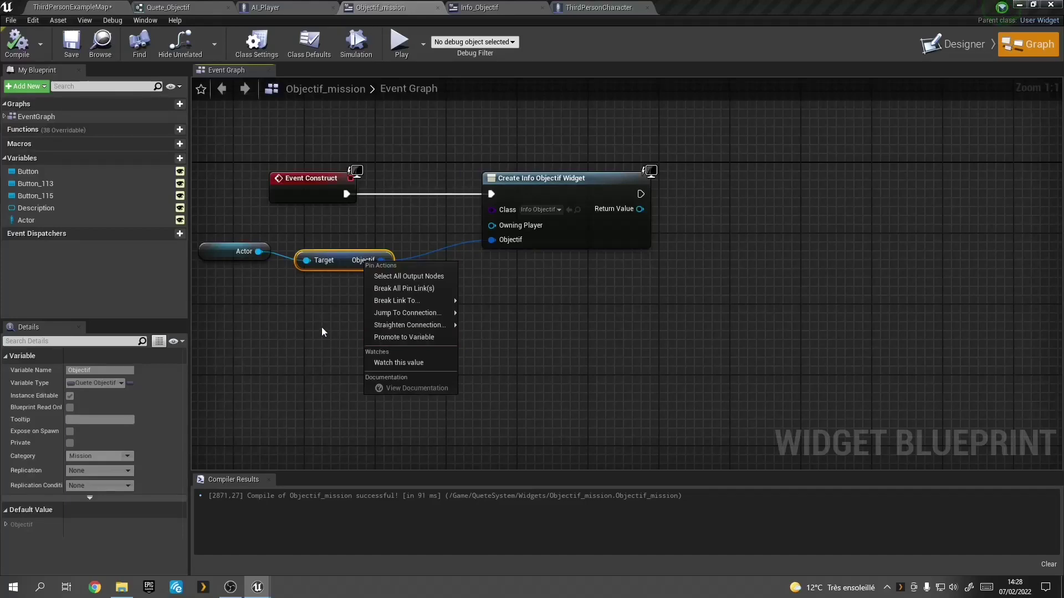
pyautogui.click(366, 283)
pyautogui.moveTo(565, 178); pyautogui.dragTo(618, 178)
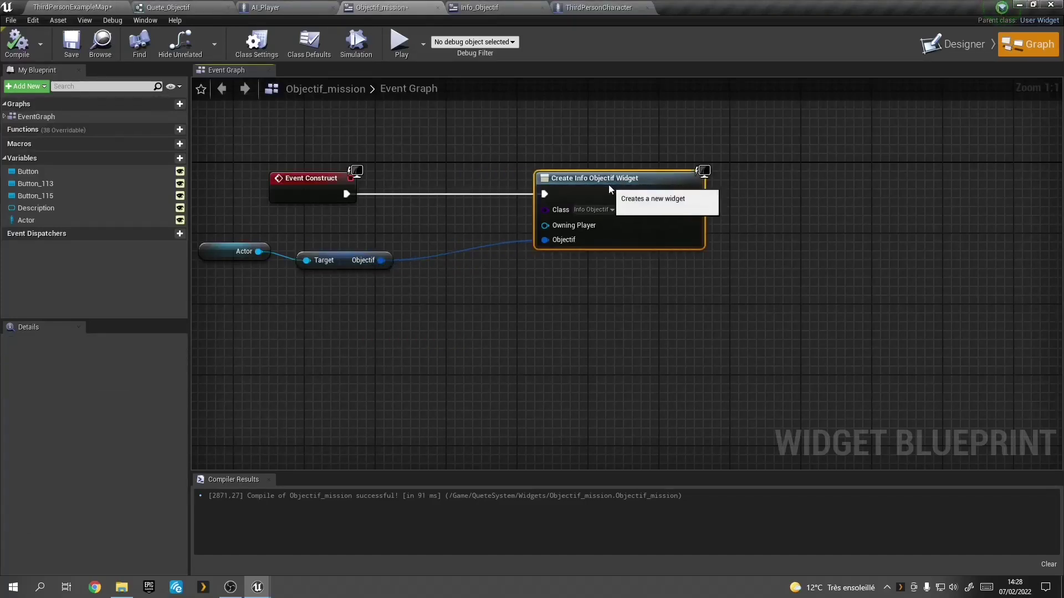
pyautogui.moveTo(381, 261)
pyautogui.mouseDown()
pyautogui.moveTo(401, 279)
pyautogui.moveTo(426, 263)
pyautogui.mouseUp()
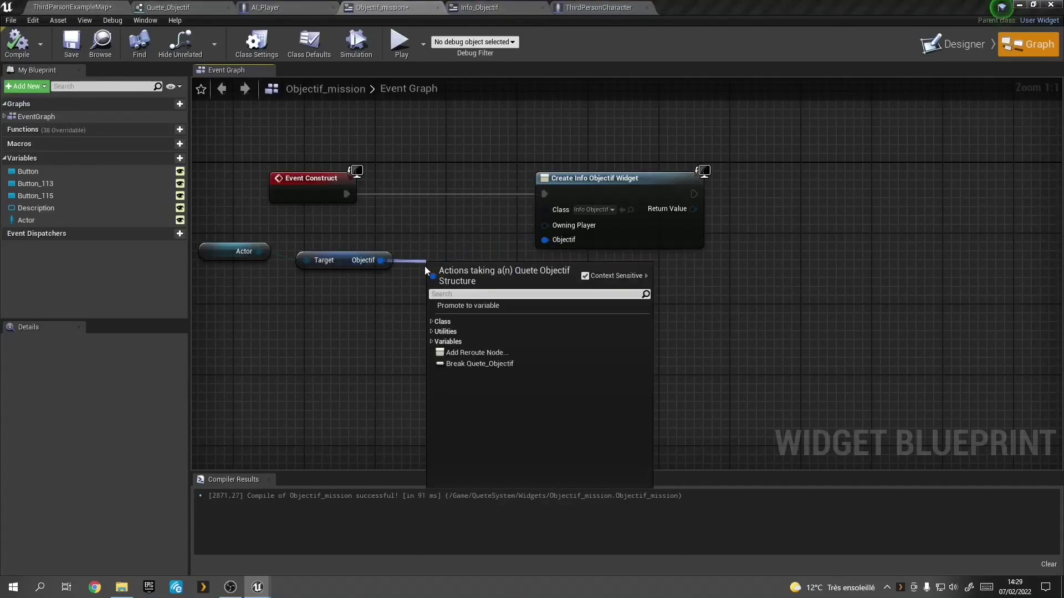
pyautogui.click(479, 364)
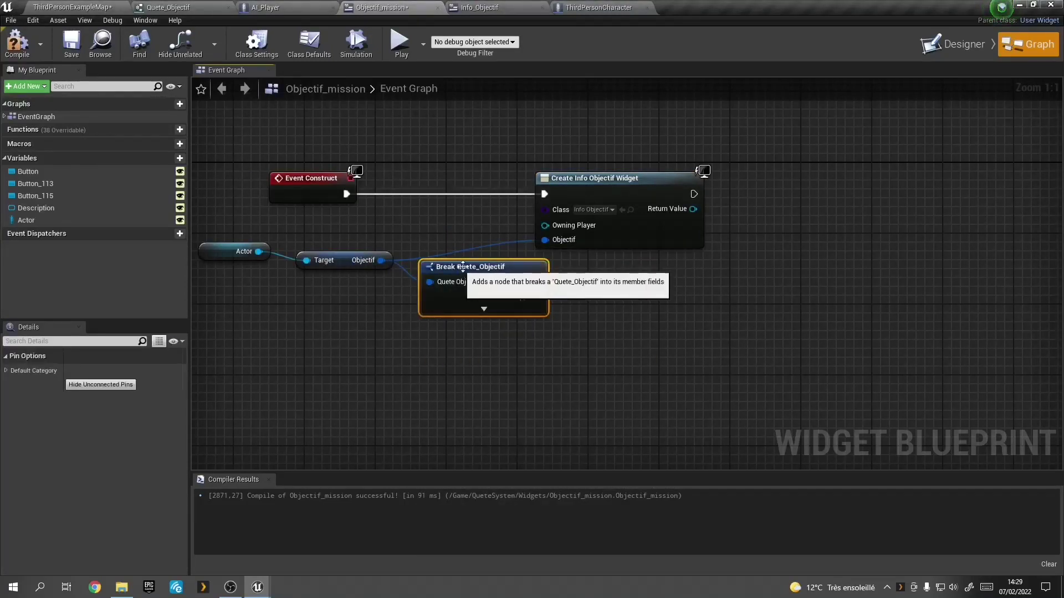
pyautogui.moveTo(623, 189); pyautogui.dragTo(692, 189)
pyautogui.click(484, 308)
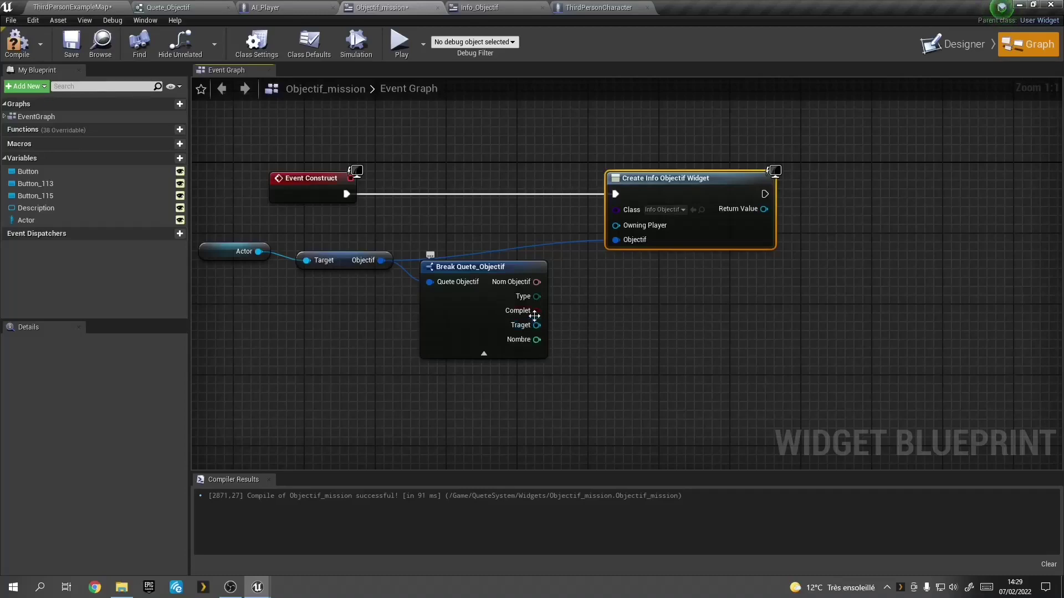
pyautogui.moveTo(537, 311)
pyautogui.mouseDown()
pyautogui.moveTo(659, 250)
pyautogui.moveTo(559, 237)
pyautogui.mouseUp()
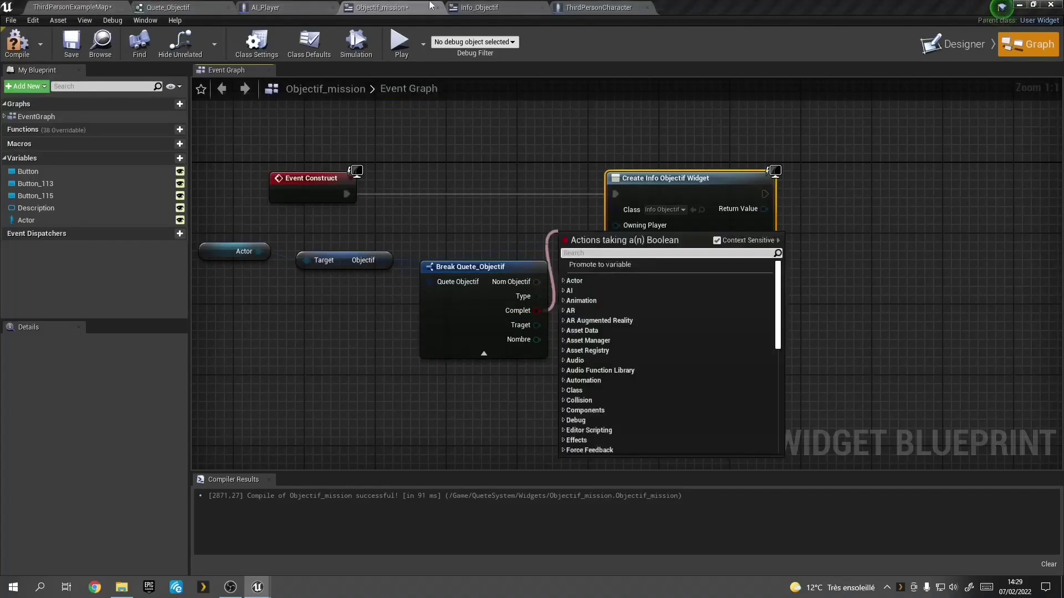
pyautogui.click(484, 7)
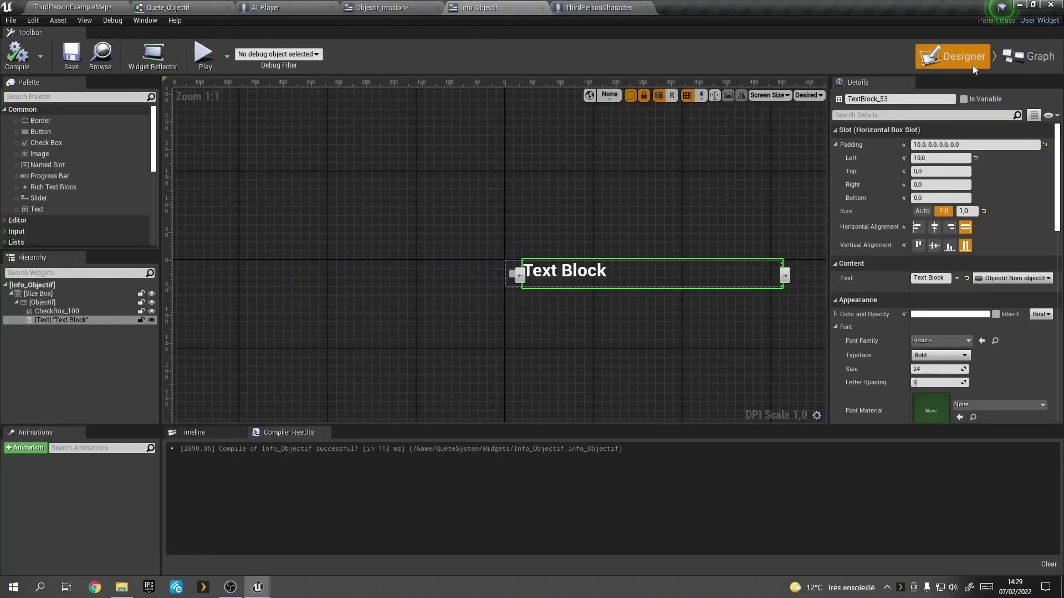
# Step: Add an instance-editable Boolean variable Complet to Info_Objectif and compile
pyautogui.click(1028, 55)
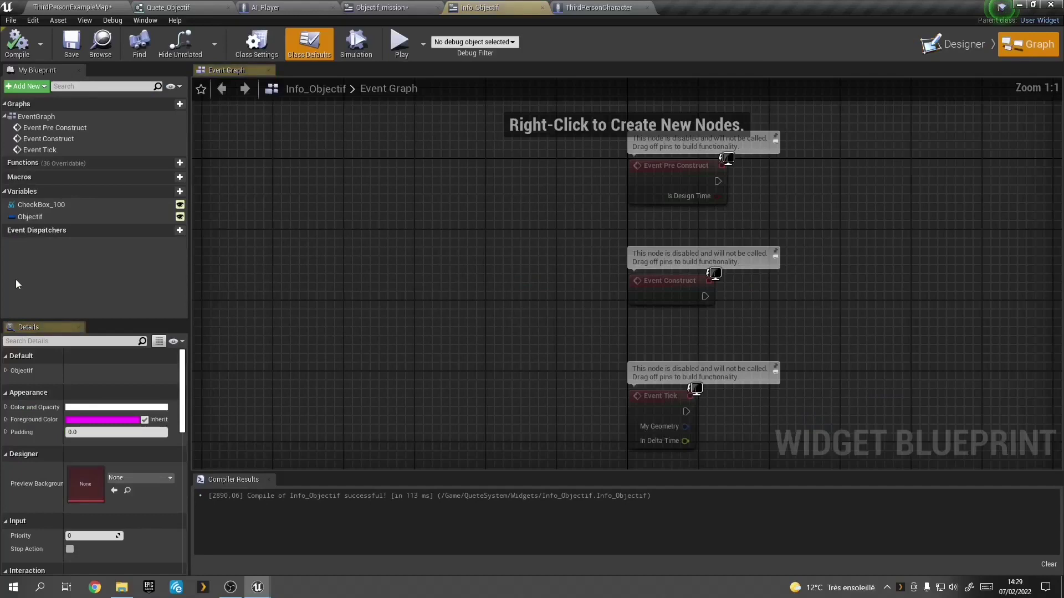
pyautogui.click(178, 193)
pyautogui.write('Complet')
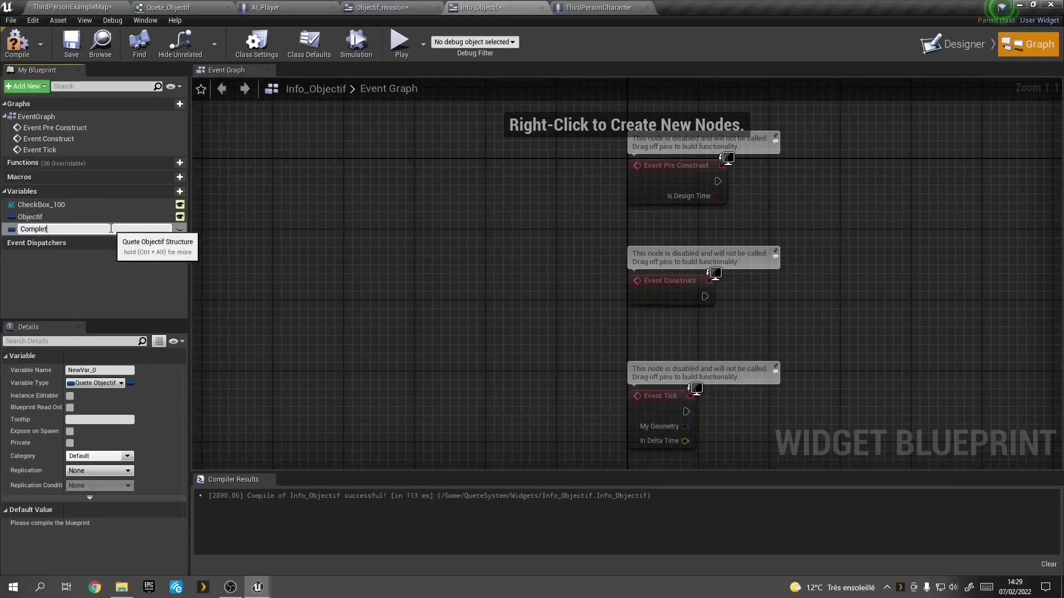
pyautogui.press('Return')
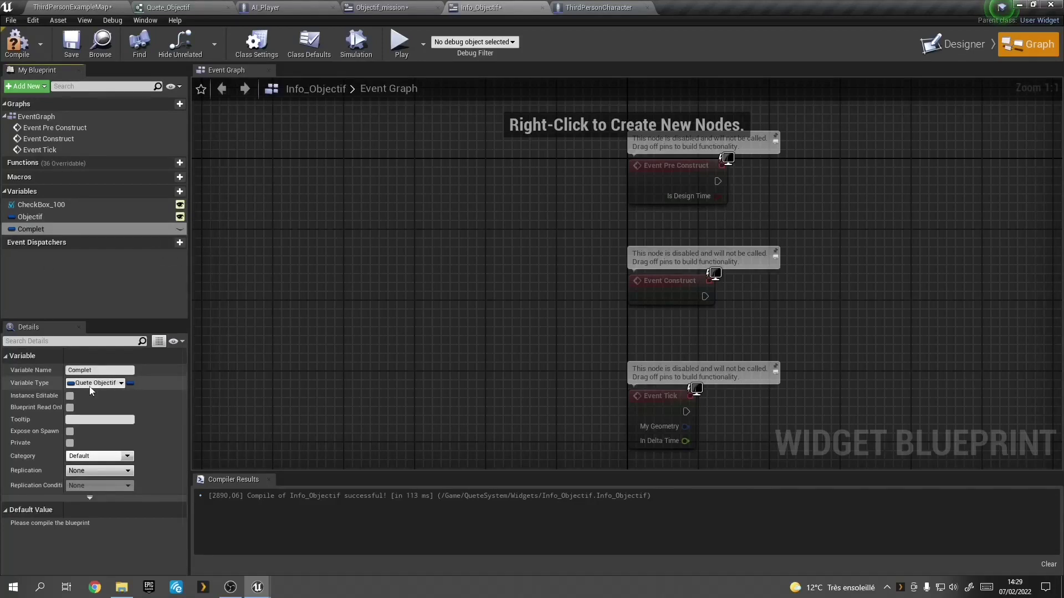
pyautogui.click(93, 383)
pyautogui.click(98, 161)
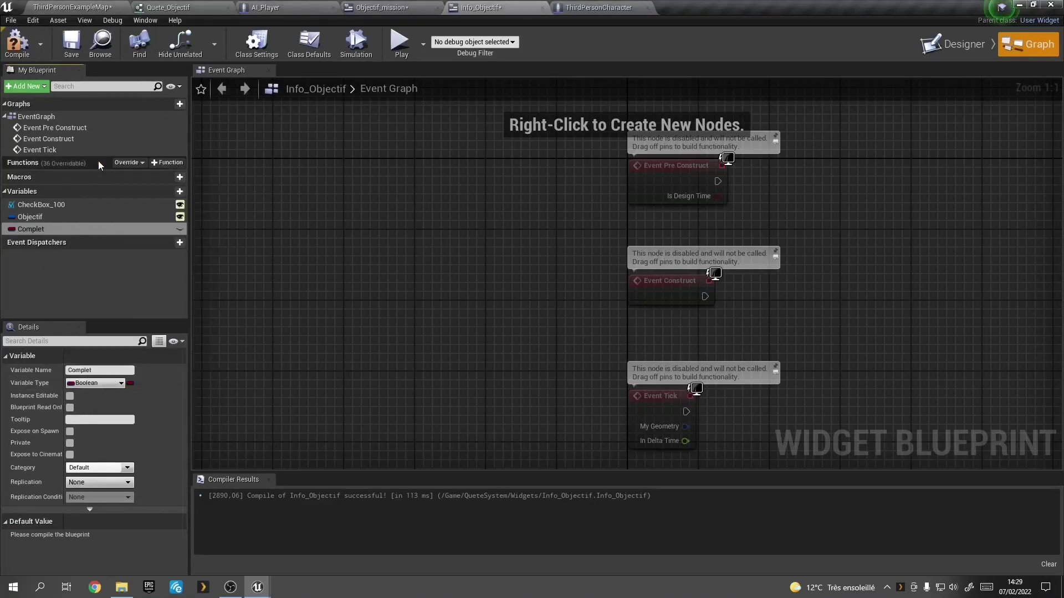
pyautogui.click(179, 229)
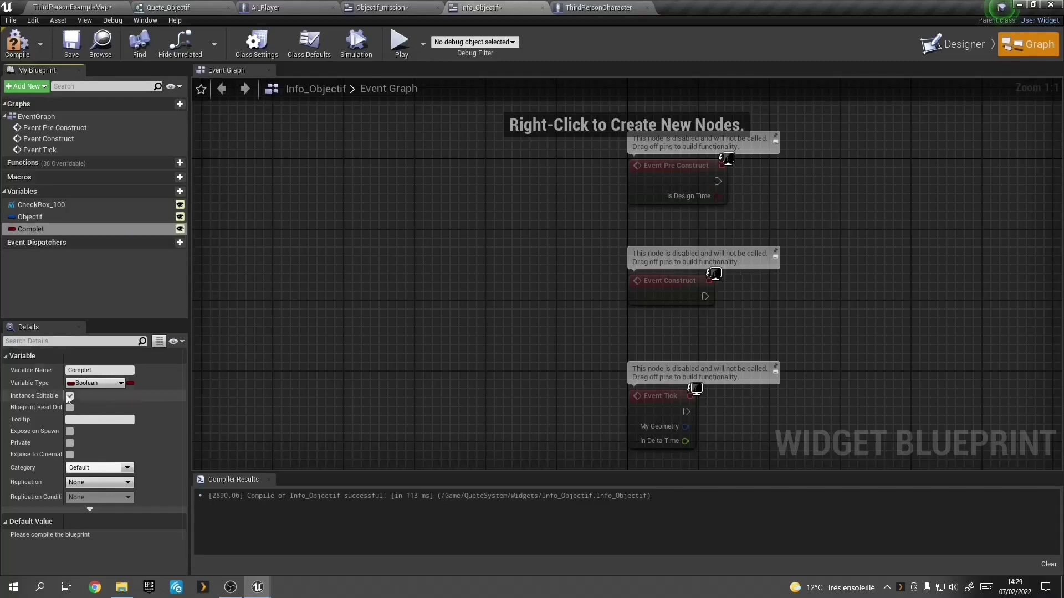
pyautogui.click(17, 44)
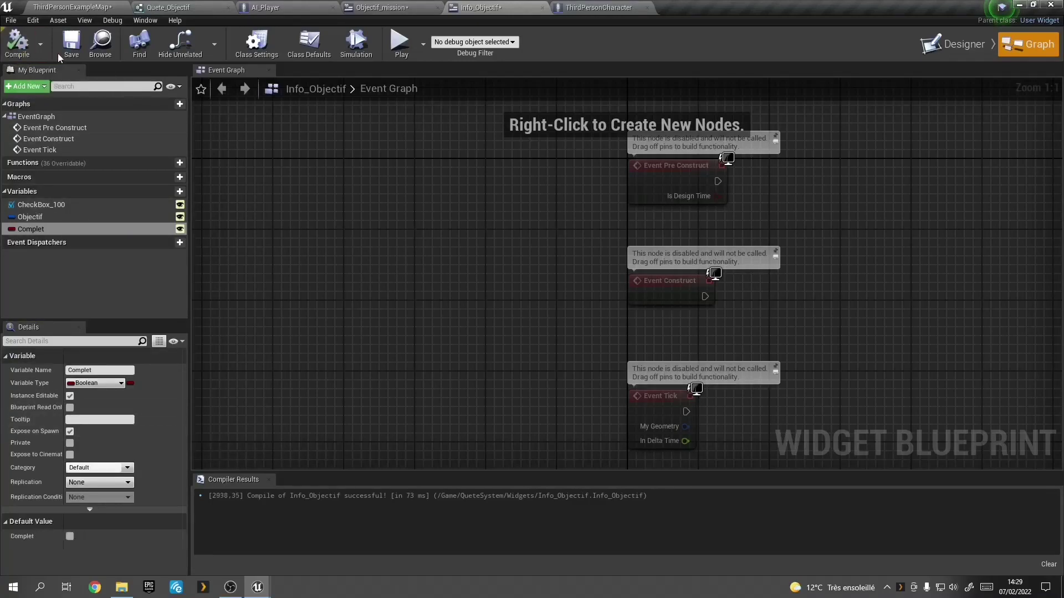
# Step: Bind CheckBox_100's checked state to Complet and recompile Info_Objectif
pyautogui.click(937, 47)
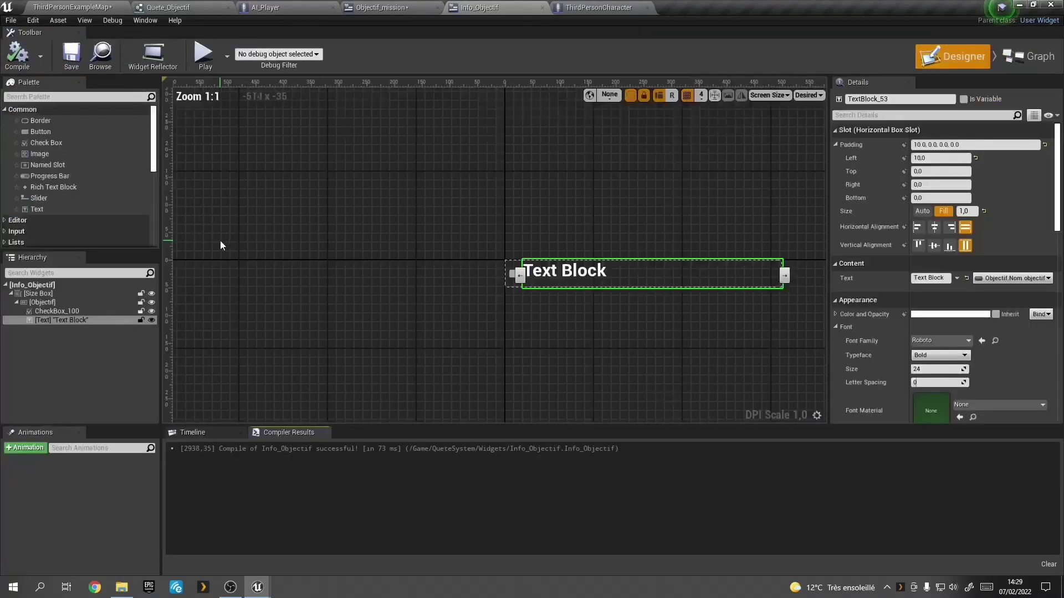
pyautogui.click(511, 275)
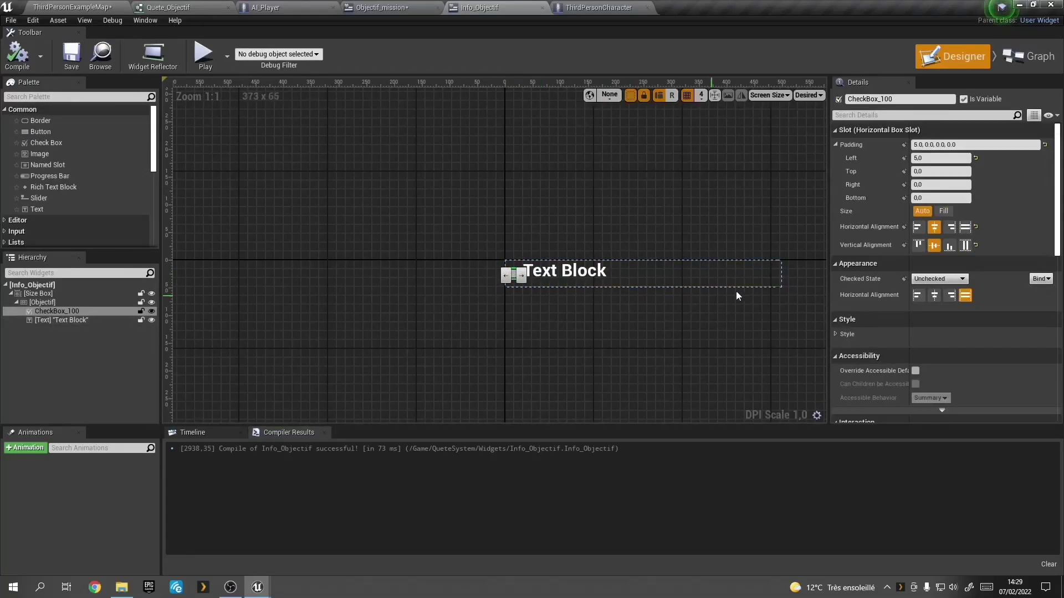
pyautogui.click(1040, 279)
pyautogui.click(1016, 338)
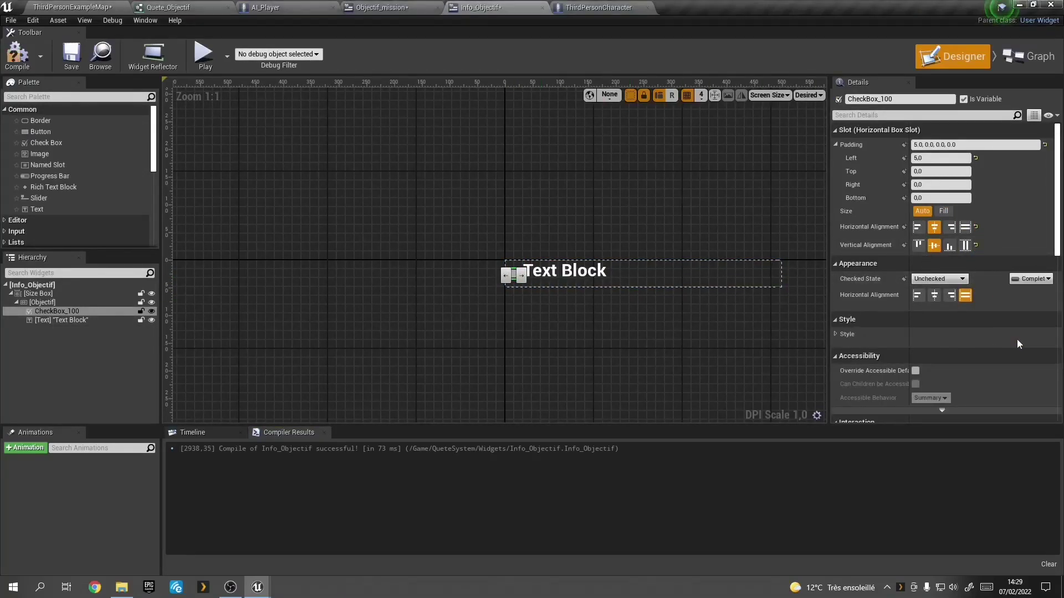
pyautogui.click(16, 56)
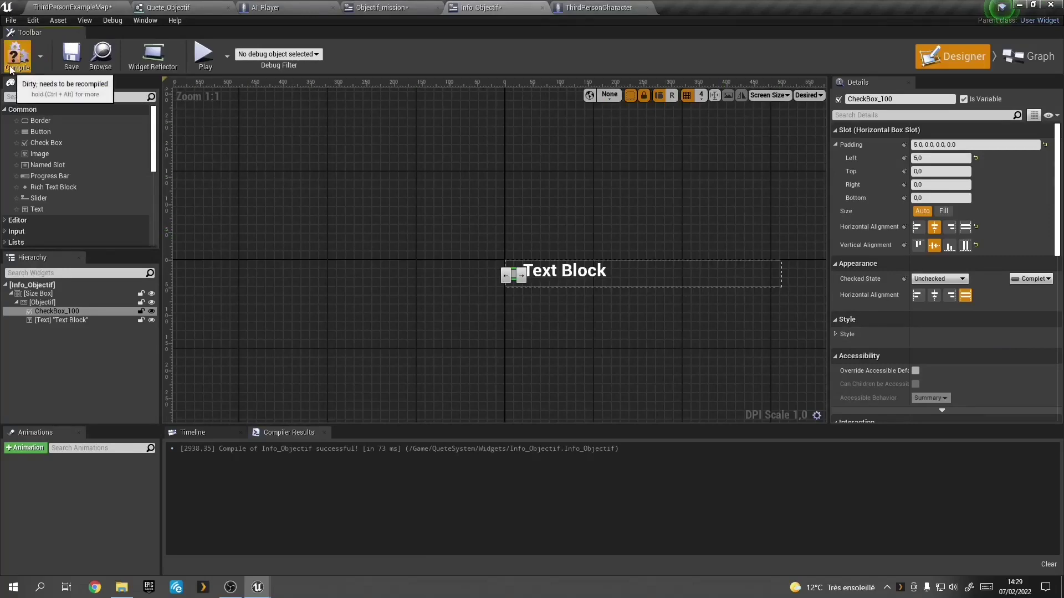
pyautogui.click(558, 271)
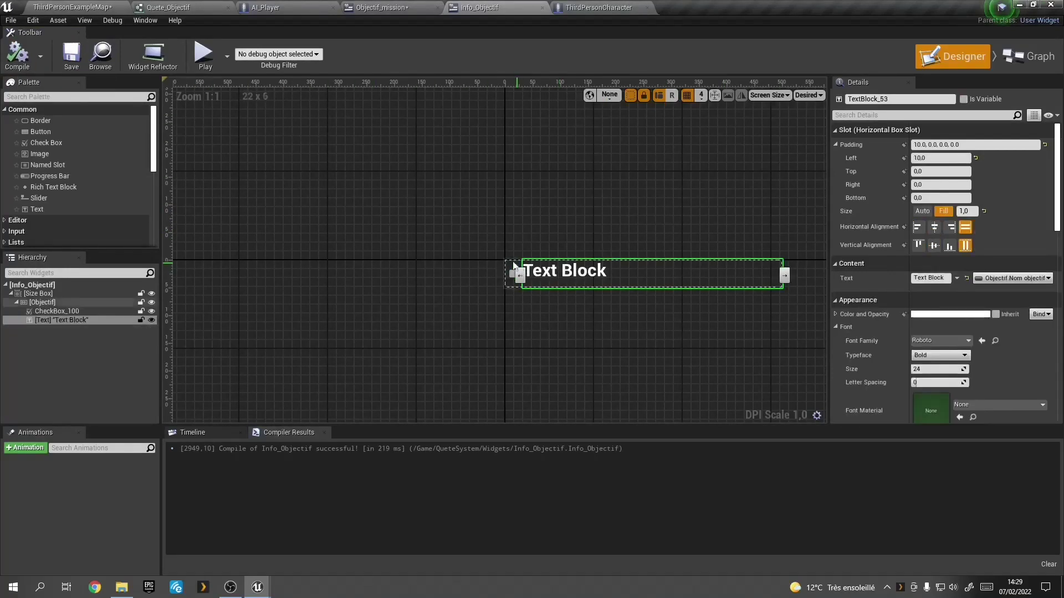
# Step: Wire Break Quete_Objectif's Complet into the widget creation's Complet input and compile Objectif_mission
pyautogui.click(382, 7)
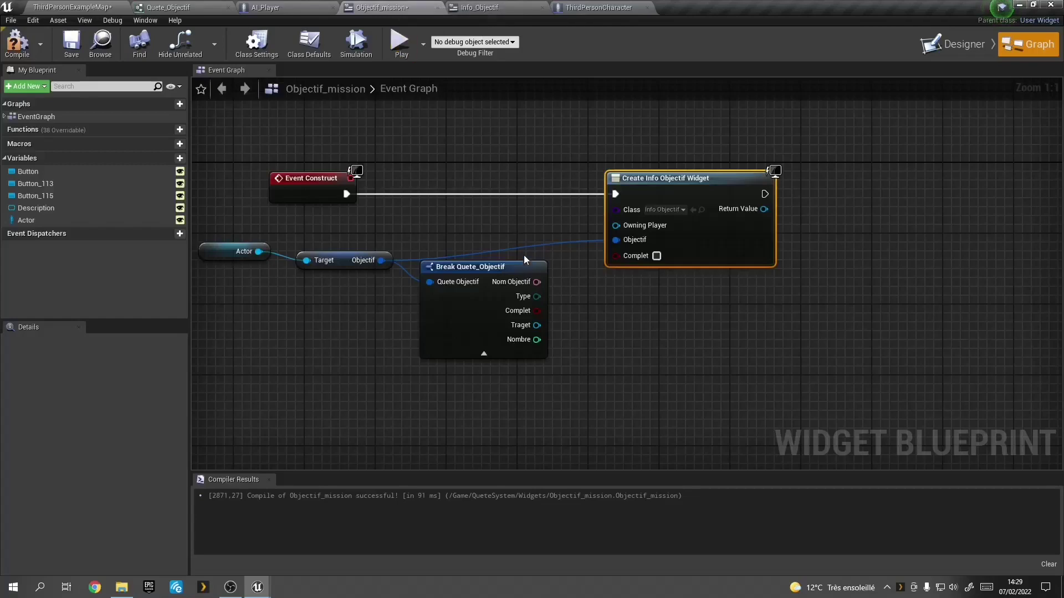
pyautogui.moveTo(534, 310); pyautogui.dragTo(576, 301)
pyautogui.moveTo(609, 256); pyautogui.dragTo(614, 256)
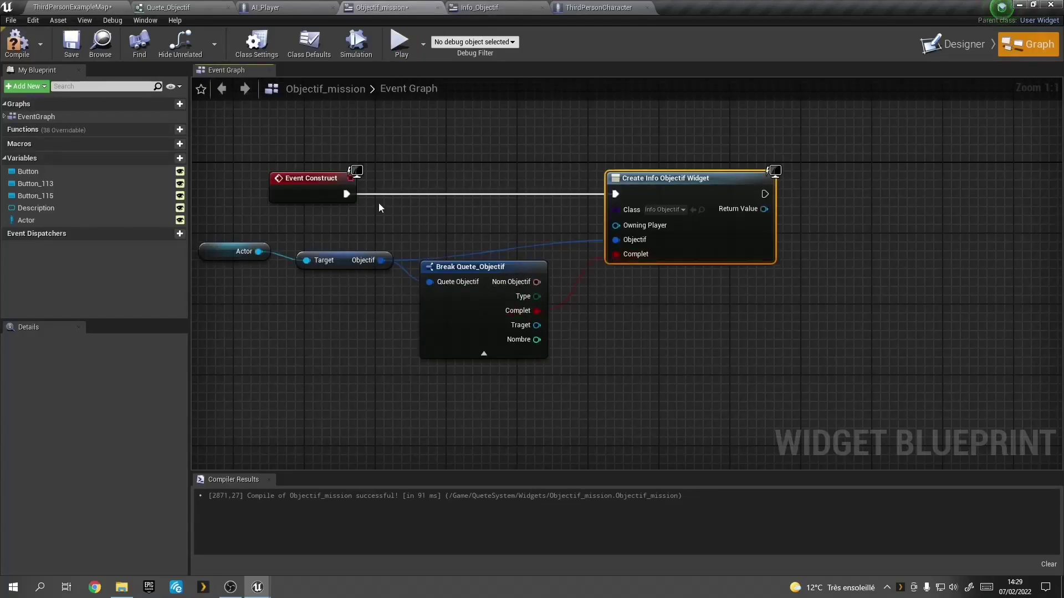
pyautogui.click(10, 44)
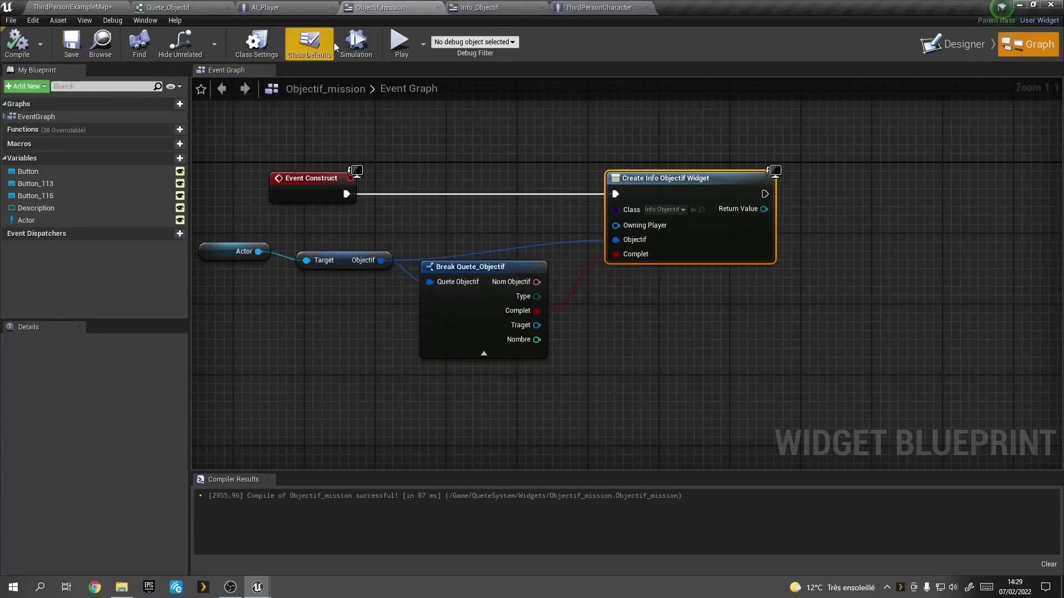
# Step: Play the game, talk to the NPC to show the quest panel, then stop
pyautogui.click(395, 46)
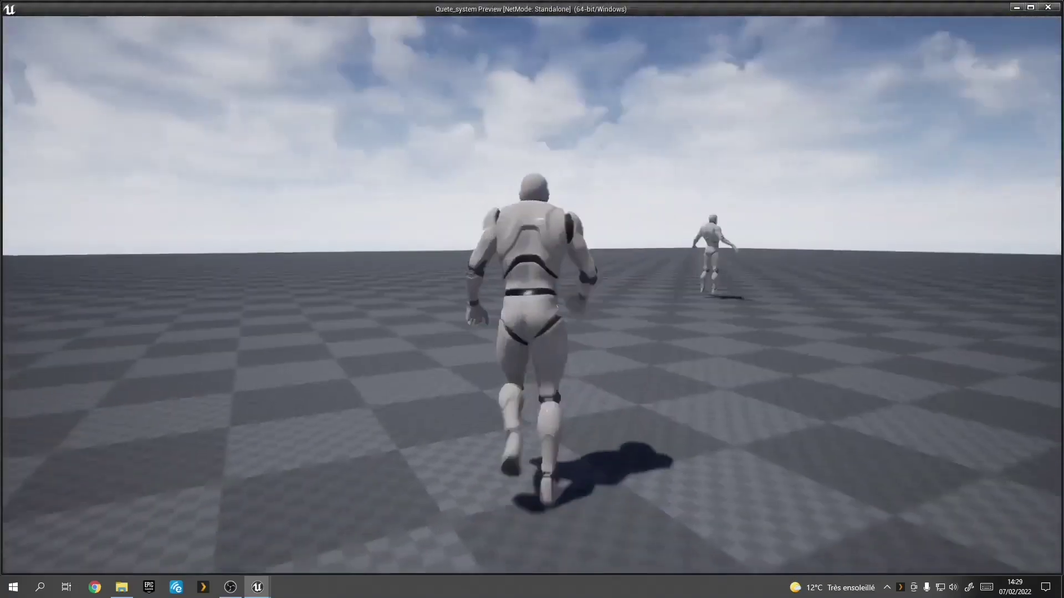
pyautogui.press('e')
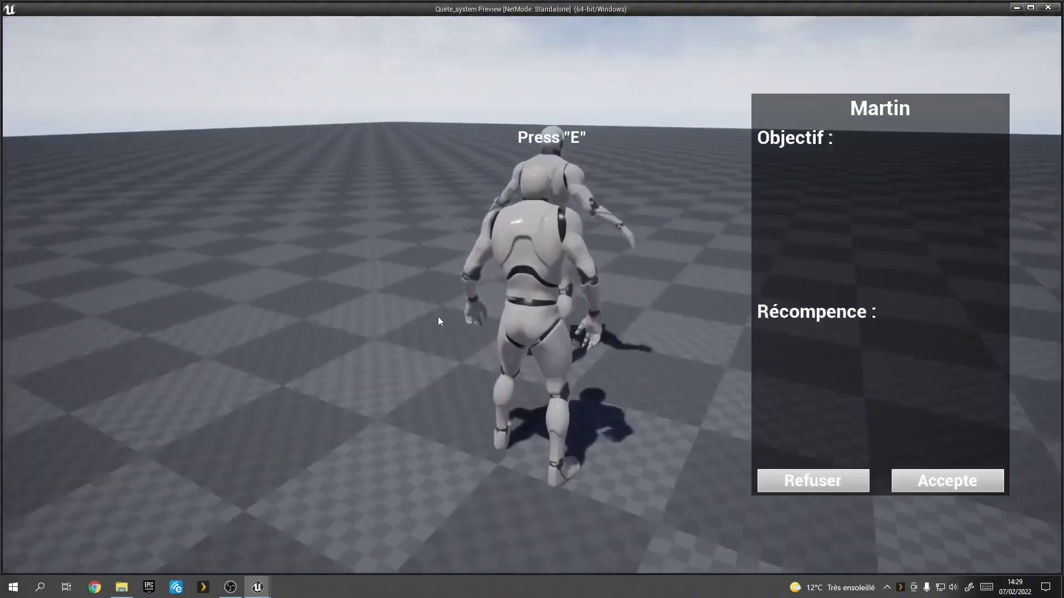
pyautogui.press('Escape')
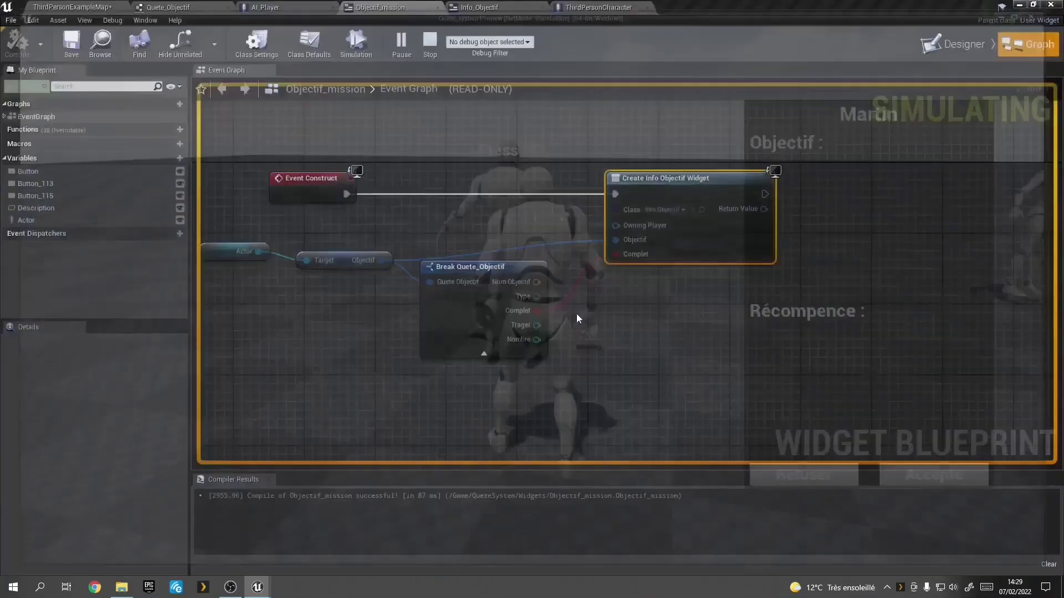
pyautogui.click(464, 139)
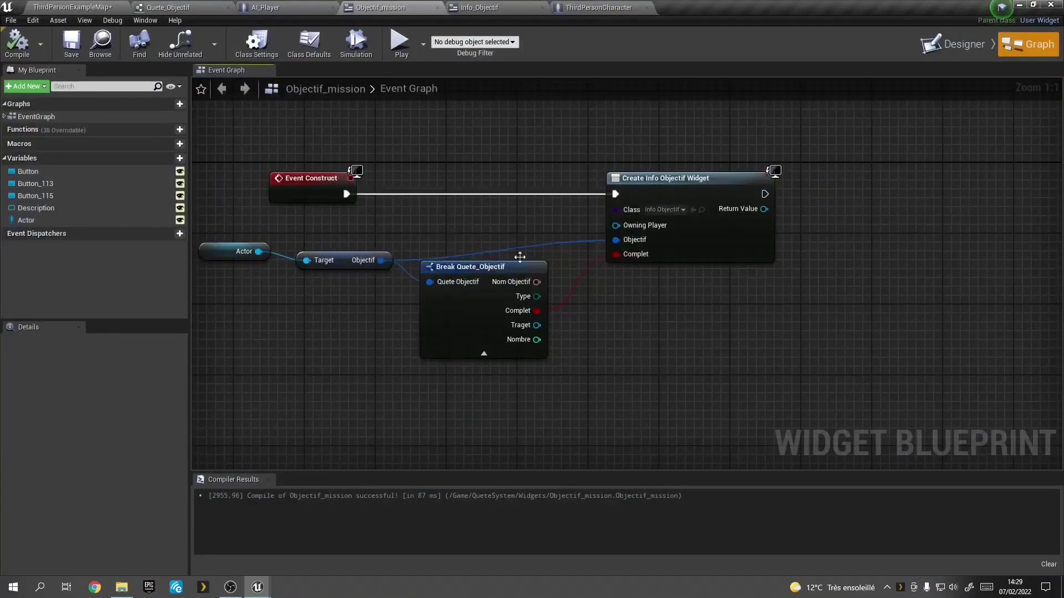
# Step: Move Event Construct next to the Create Info Objectif Widget node and recentre the graph
pyautogui.moveTo(333, 190); pyautogui.dragTo(483, 189)
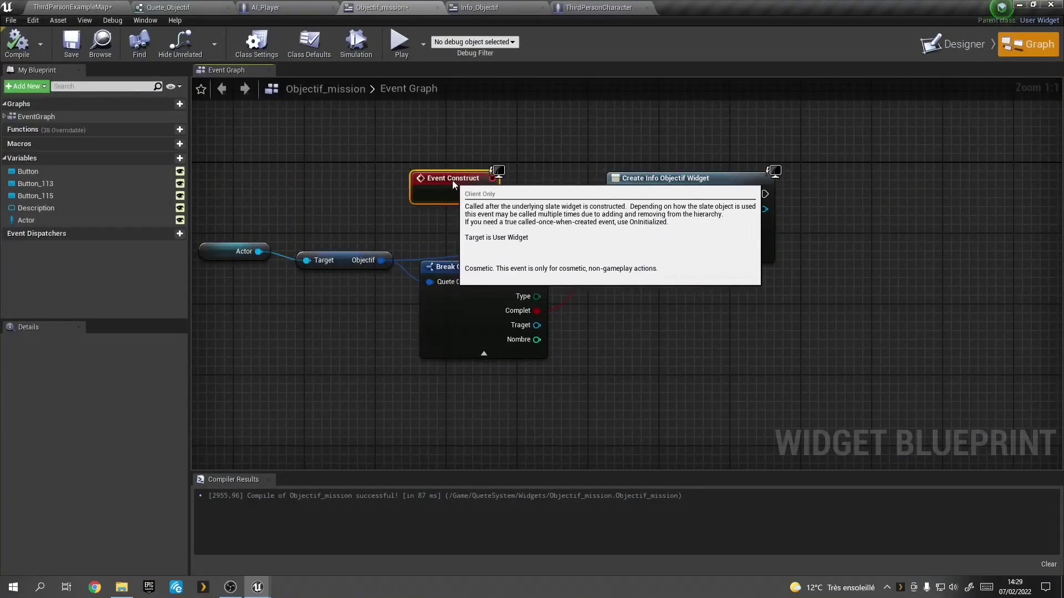
pyautogui.moveTo(592, 267); pyautogui.dragTo(570, 285, button='right')
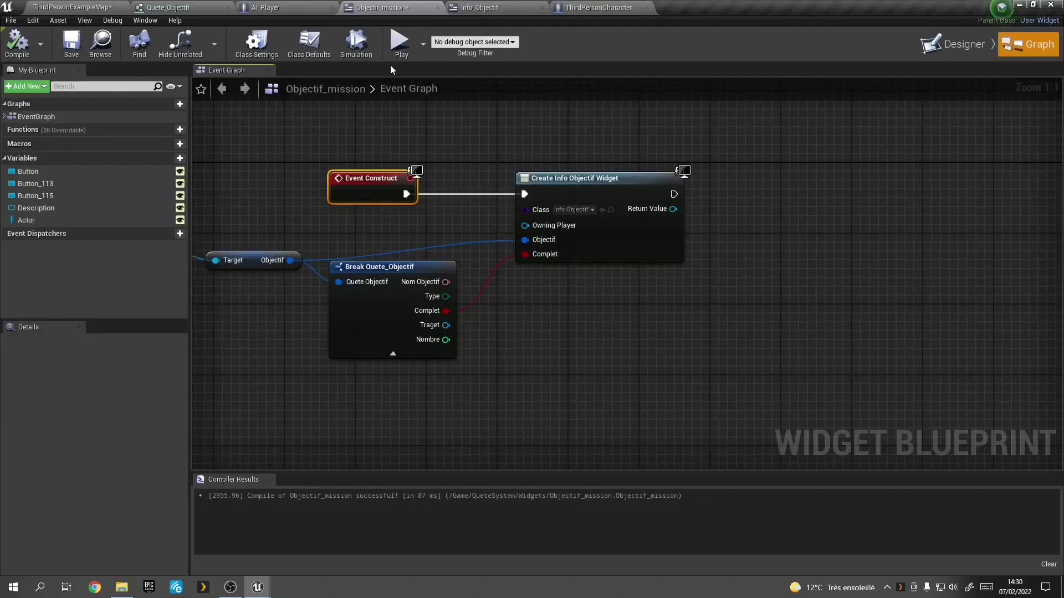
pyautogui.moveTo(624, 322); pyautogui.dragTo(394, 322, button='right')
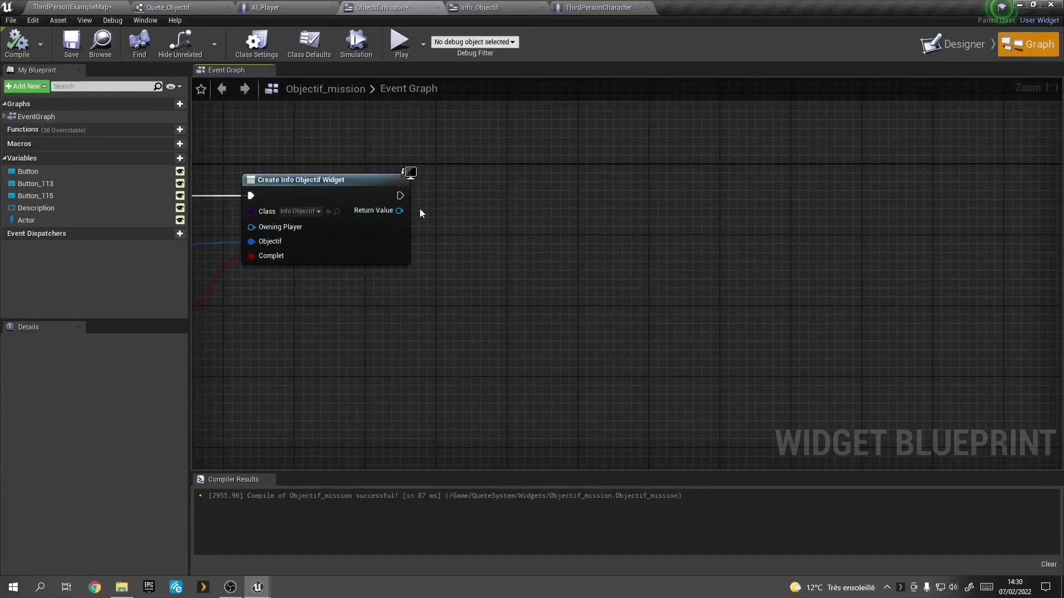
pyautogui.moveTo(400, 211); pyautogui.dragTo(469, 262, button='right')
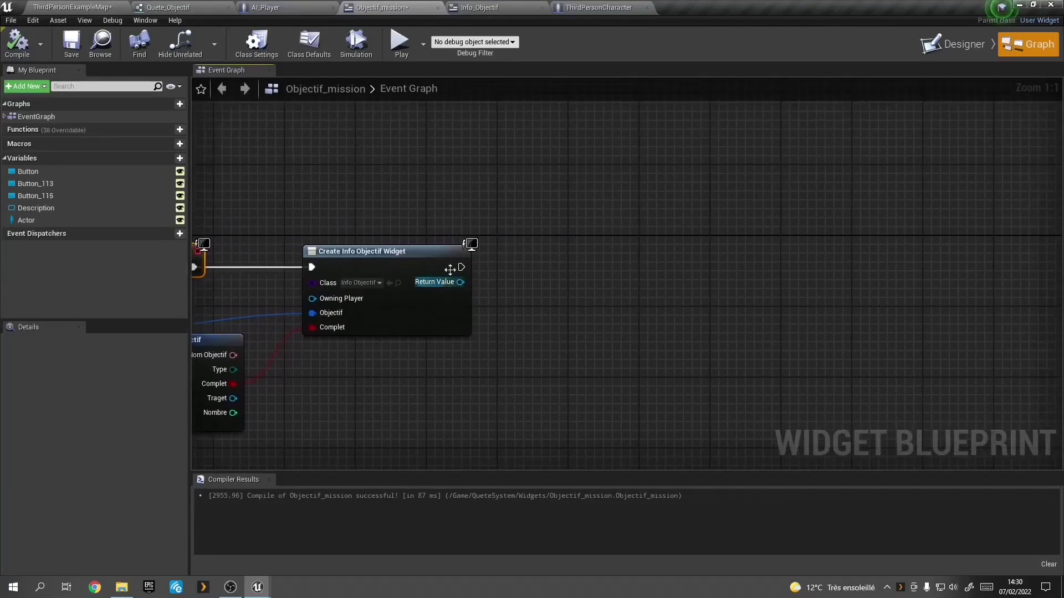
pyautogui.moveTo(460, 267); pyautogui.dragTo(484, 270)
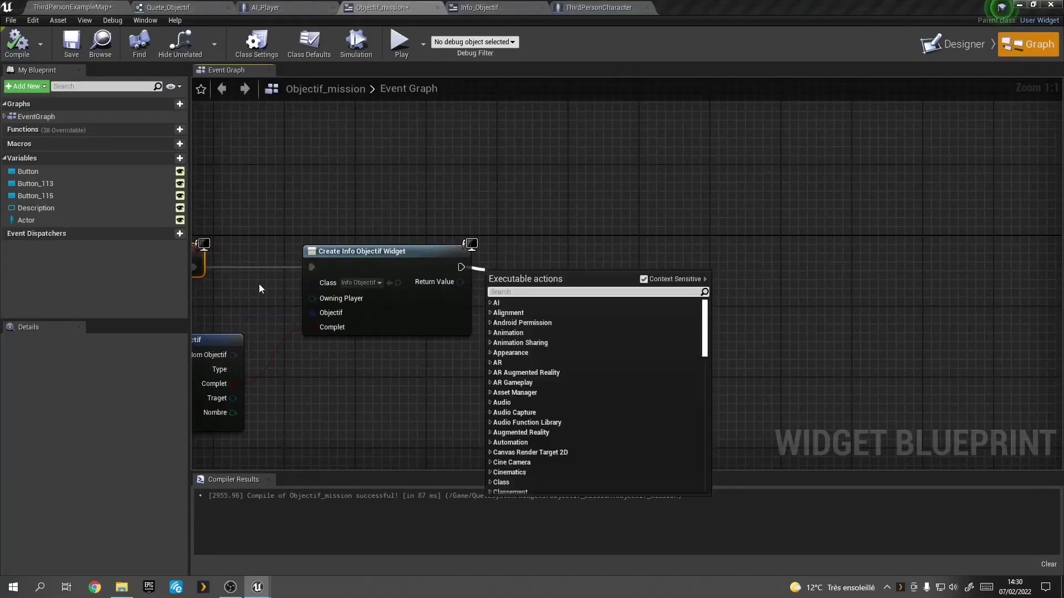
pyautogui.click(259, 283)
pyautogui.rightClick(253, 283)
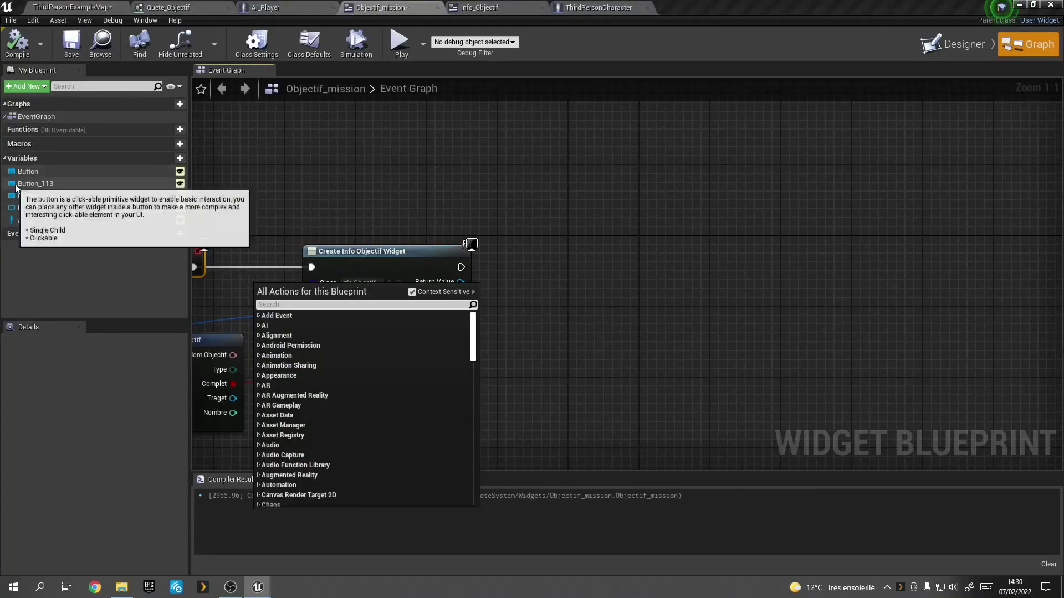
pyautogui.click(964, 56)
# Step: Make the empty vertical box under 'Objectif :' a variable renamed Objectif
pyautogui.click(963, 56)
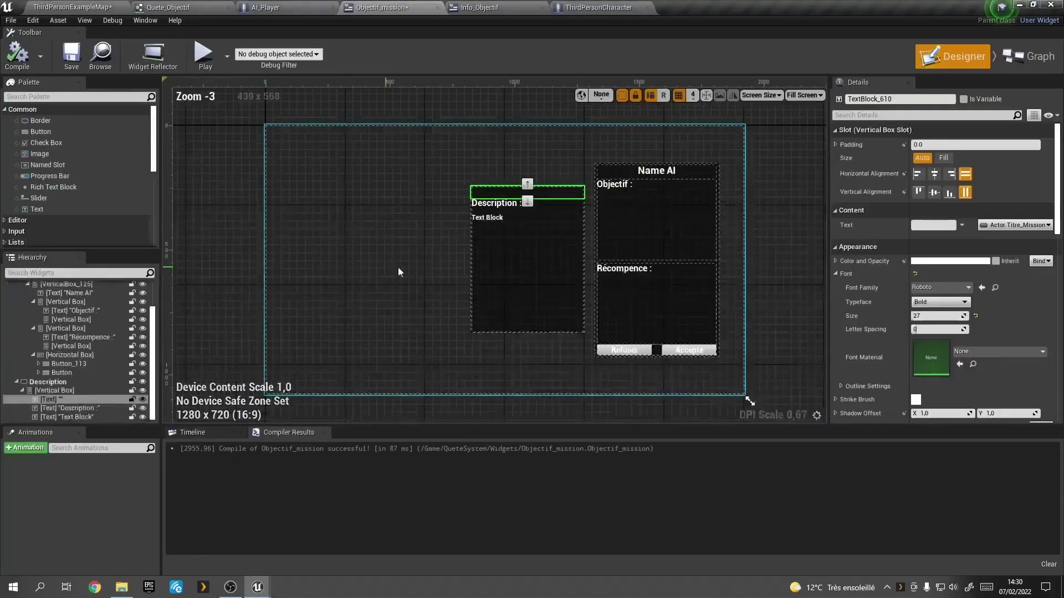
pyautogui.click(623, 225)
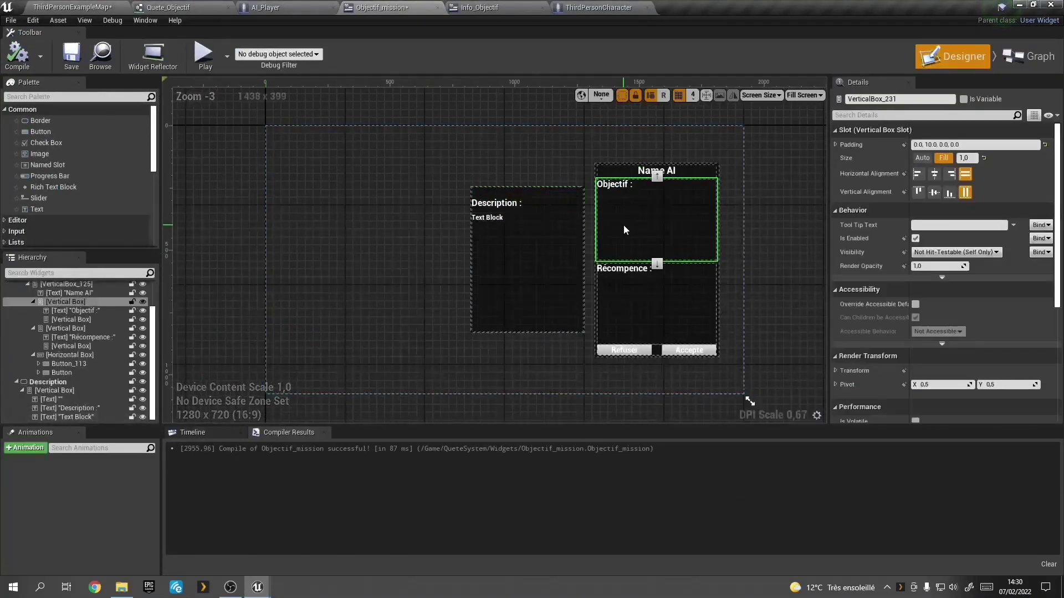
pyautogui.click(58, 320)
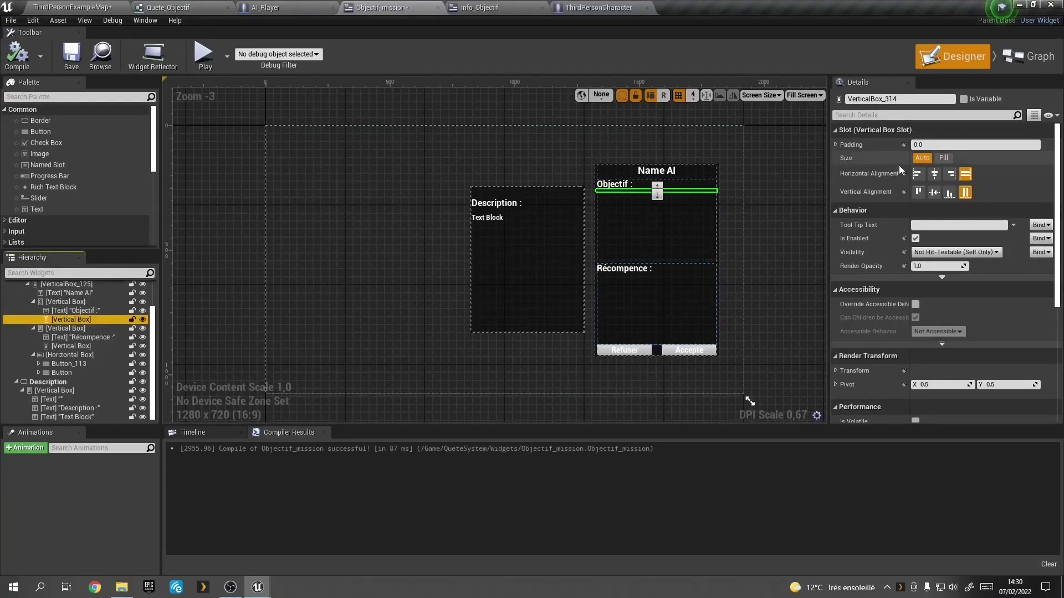
pyautogui.click(963, 107)
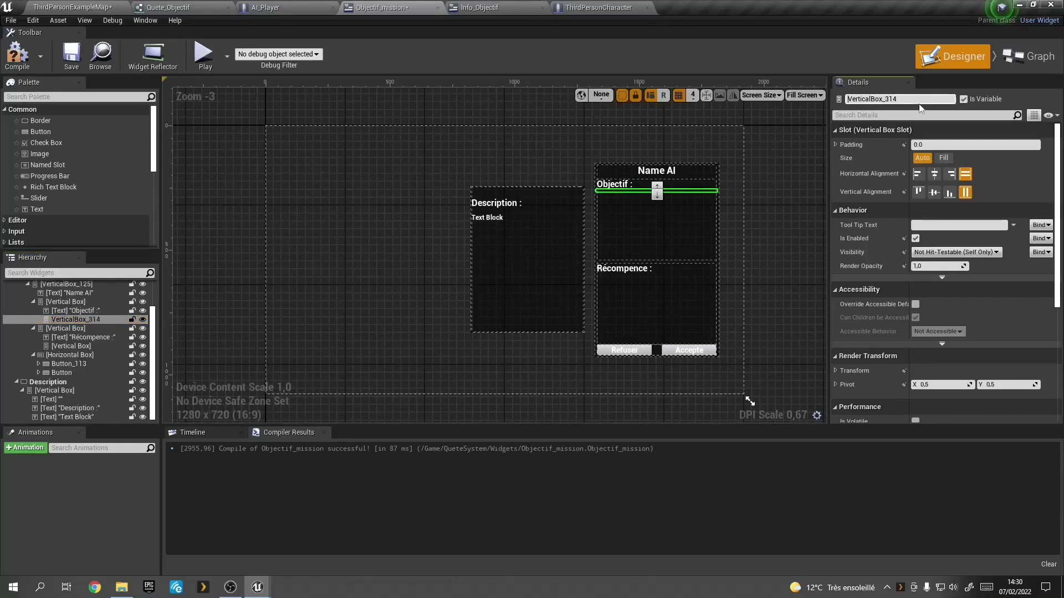
pyautogui.write('Obje')
pyautogui.write('ctif')
pyautogui.press('Return')
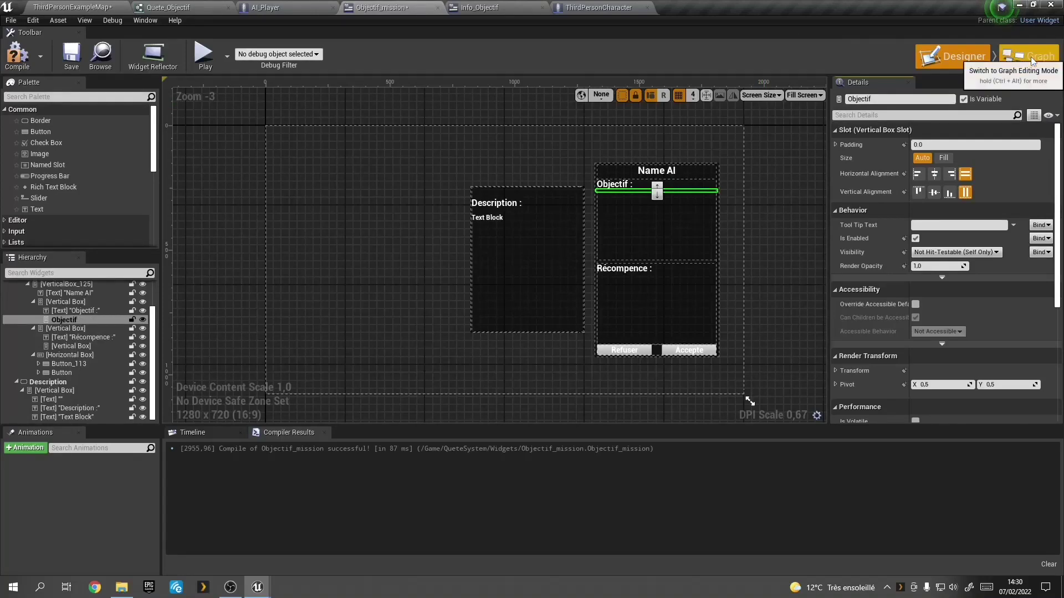
pyautogui.click(1029, 56)
# Step: Add an Add Child to Vertical Box node on Objectif after the widget creation, and compile
pyautogui.click(16, 44)
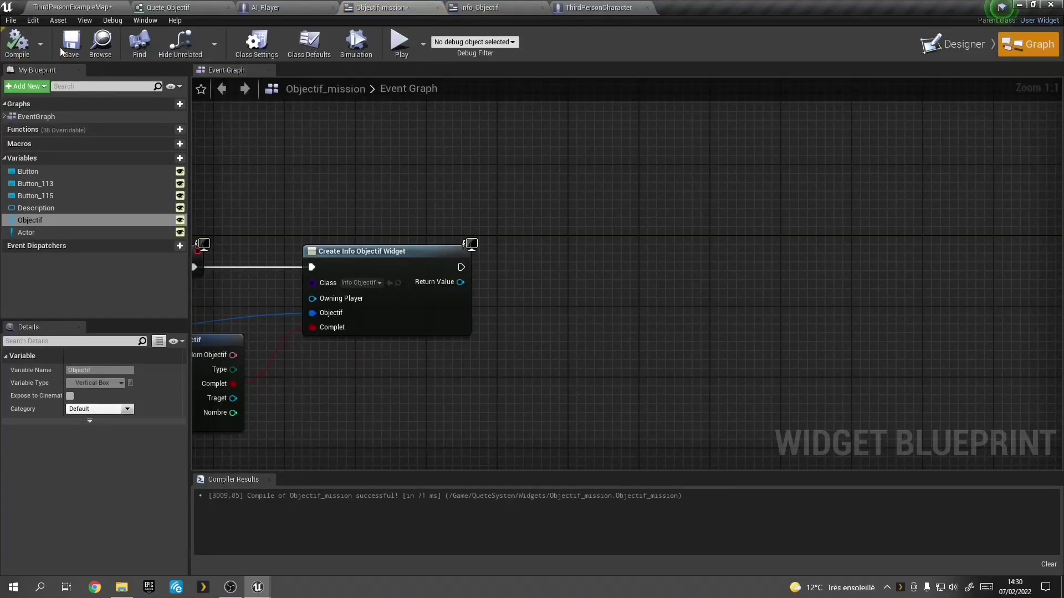
pyautogui.moveTo(40, 220)
pyautogui.mouseDown()
pyautogui.moveTo(433, 206)
pyautogui.moveTo(363, 210)
pyautogui.mouseUp()
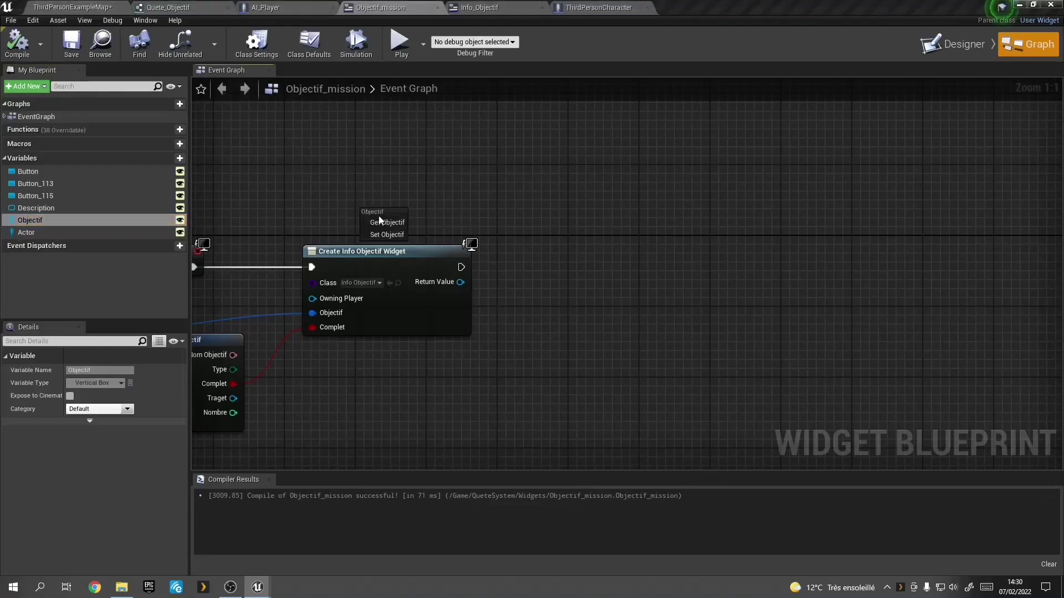
pyautogui.click(384, 223)
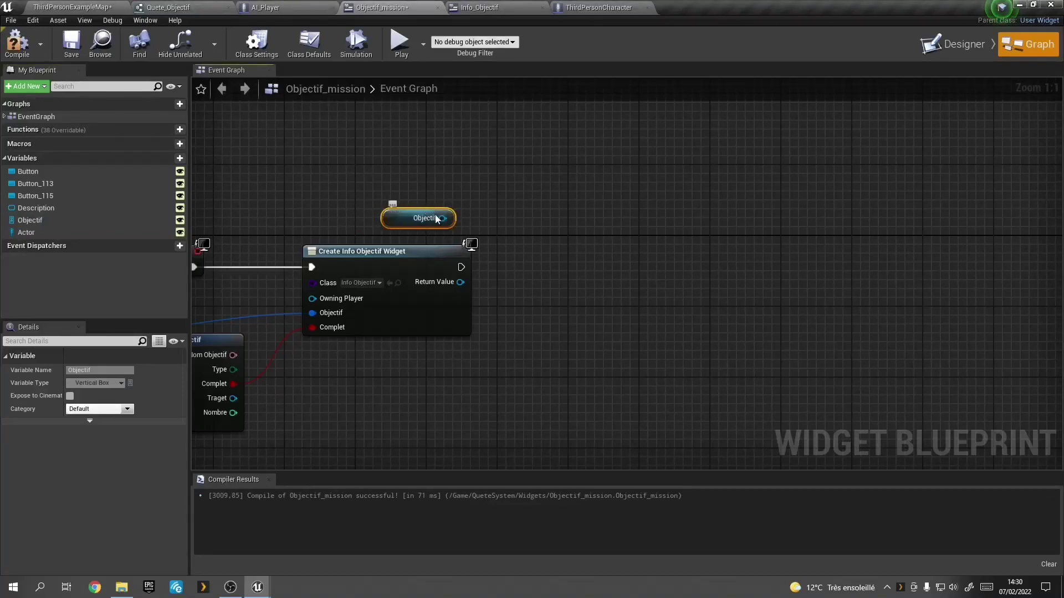
pyautogui.moveTo(443, 219); pyautogui.dragTo(496, 239)
pyautogui.write('c')
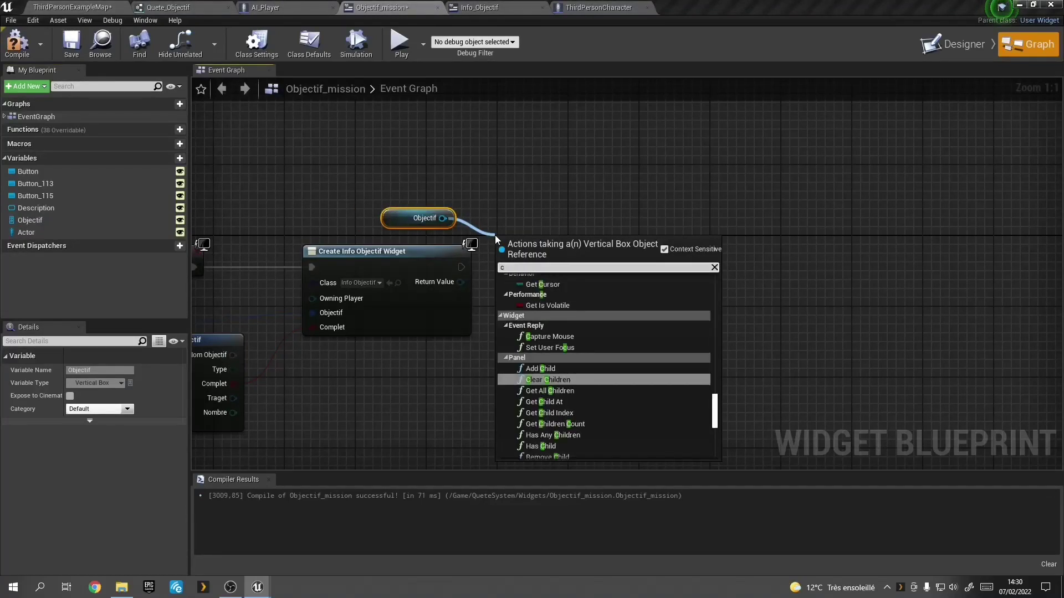
pyautogui.write('li')
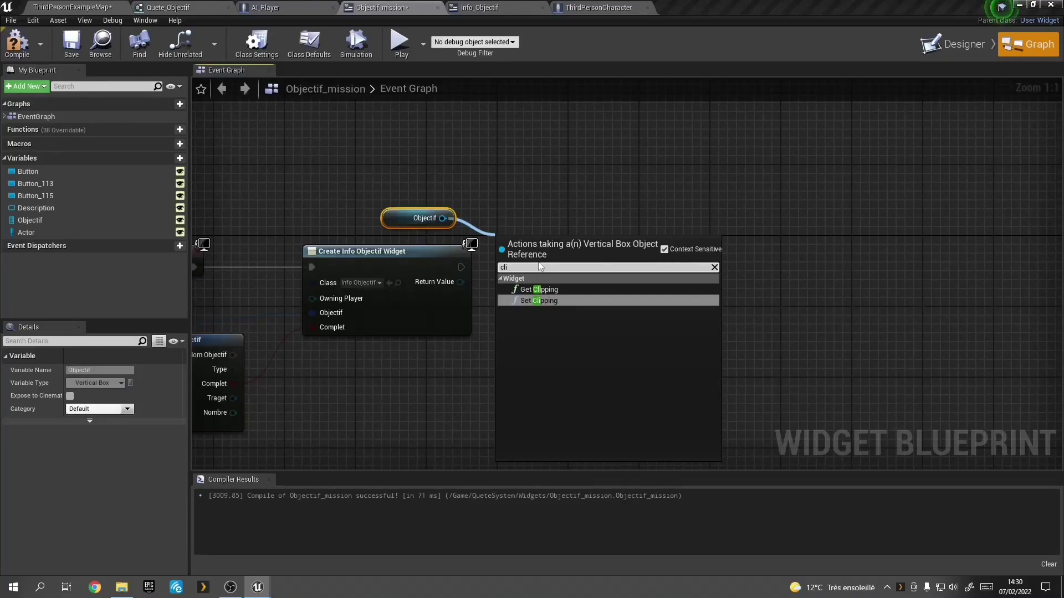
pyautogui.press('BackSpace')
pyautogui.press('BackSpace')
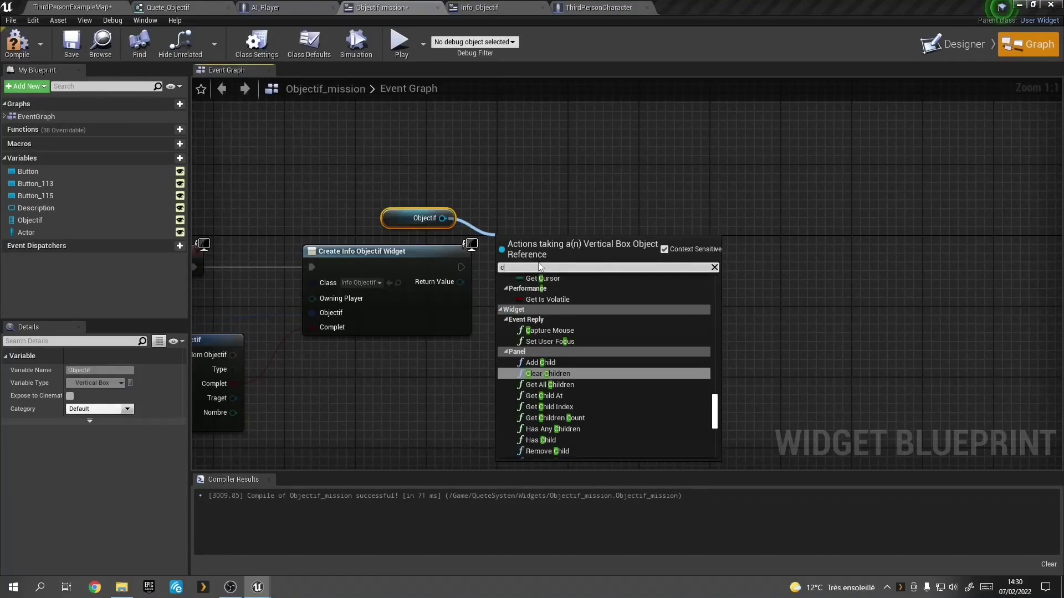
pyautogui.write('hil')
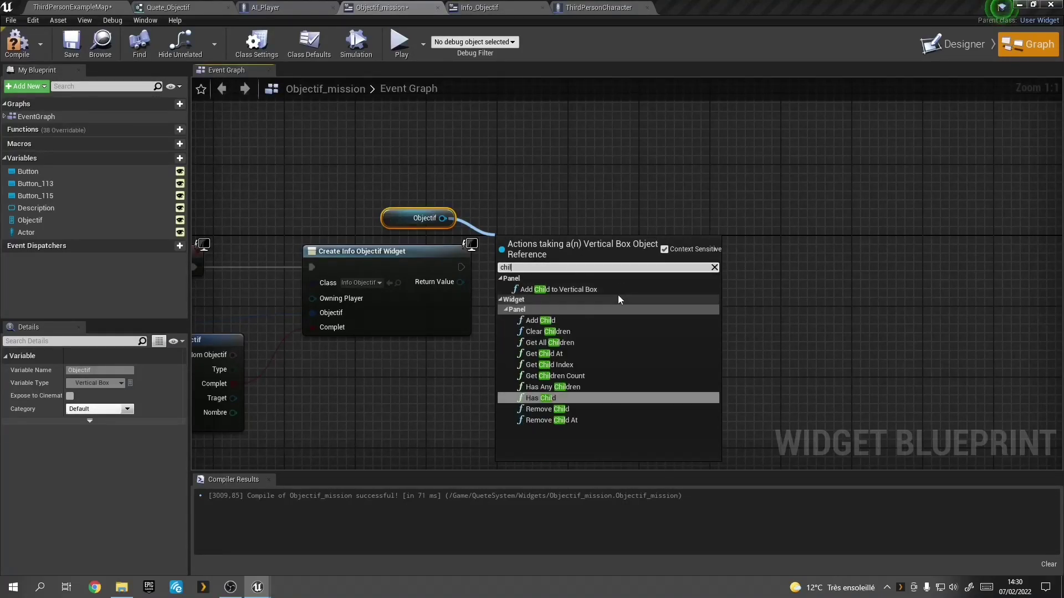
pyautogui.click(578, 288)
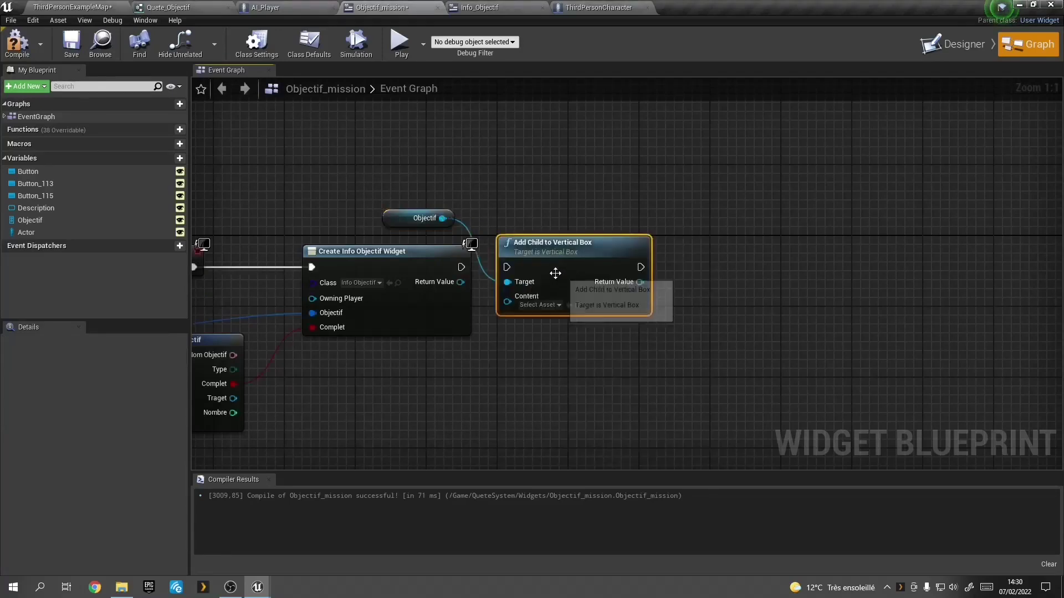
pyautogui.moveTo(555, 273)
pyautogui.mouseDown()
pyautogui.moveTo(563, 282)
pyautogui.moveTo(461, 267)
pyautogui.moveTo(516, 310)
pyautogui.mouseUp()
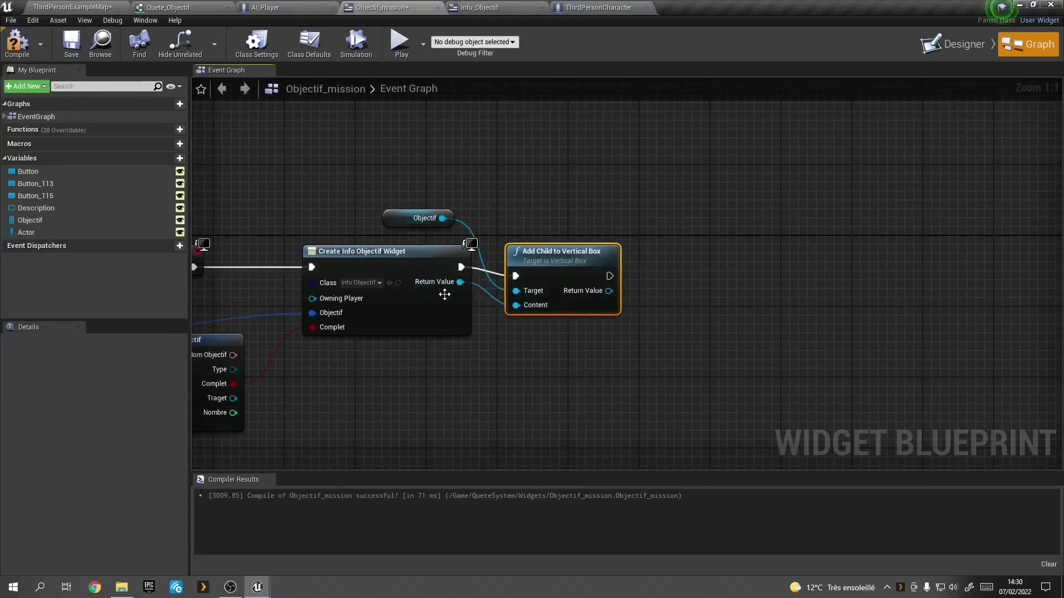
pyautogui.click(10, 55)
# Step: Play-test the level by talking to the NPC to see the 'parler à Laura' objective, then stop the preview
pyautogui.click(400, 44)
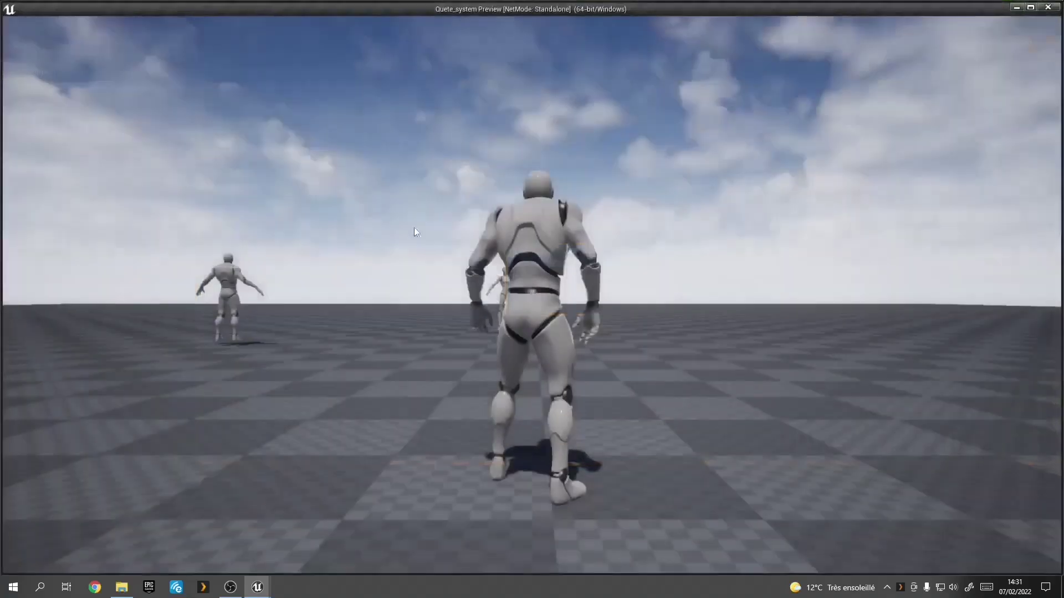
pyautogui.press('w')
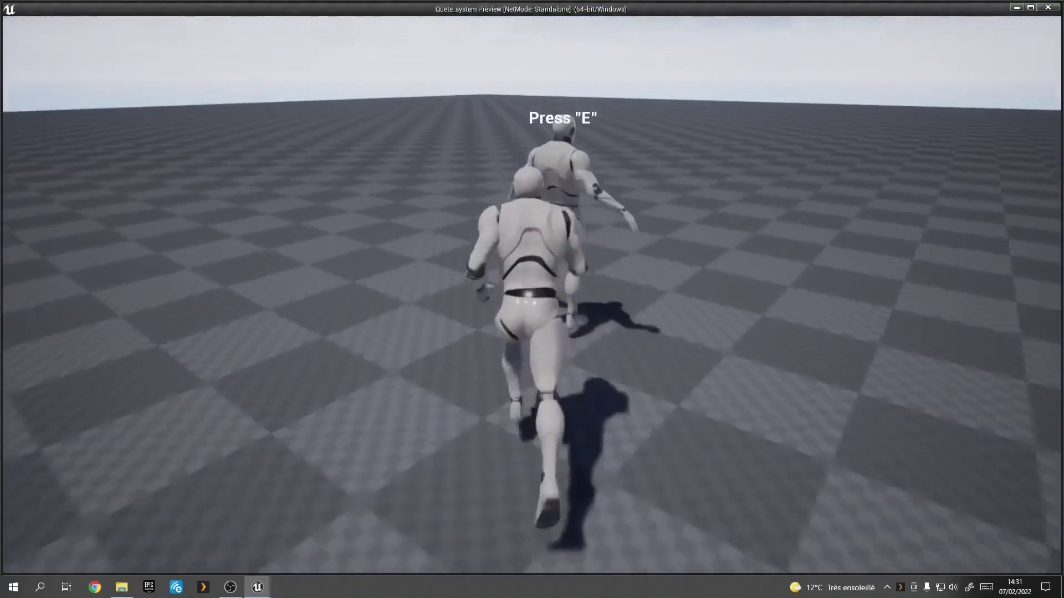
pyautogui.press('e')
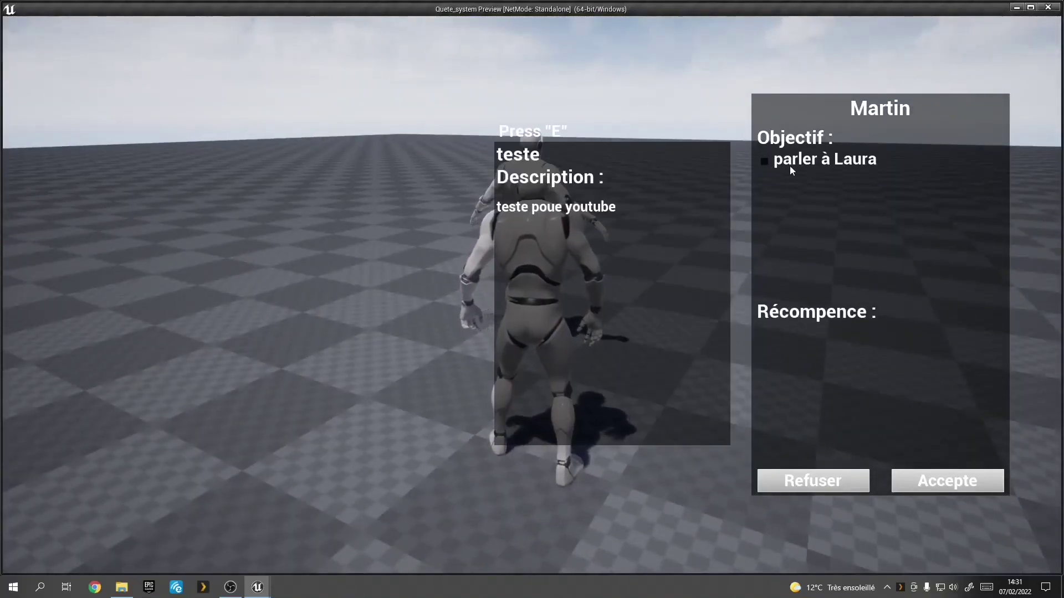
pyautogui.press('Escape')
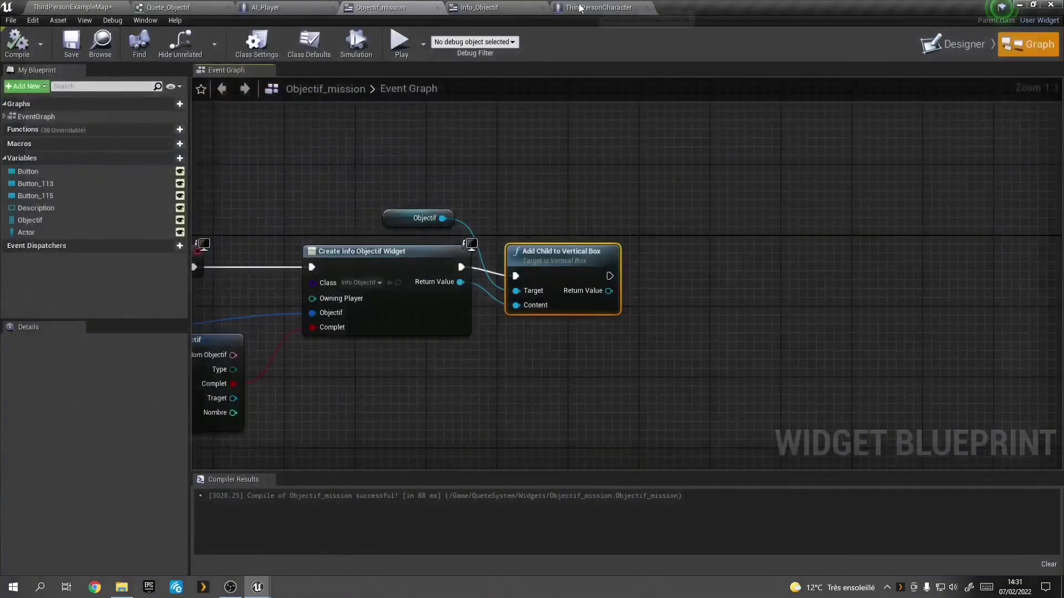
# Step: Switch through the editor tabs to reach the Info_Objectif widget Designer
pyautogui.click(579, 7)
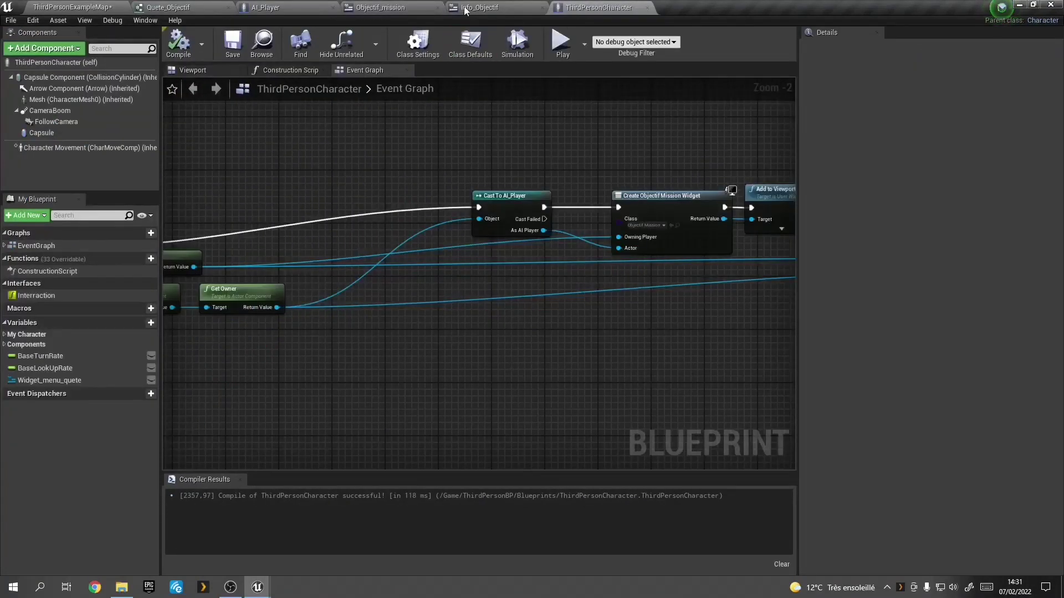
pyautogui.click(394, 8)
pyautogui.click(473, 8)
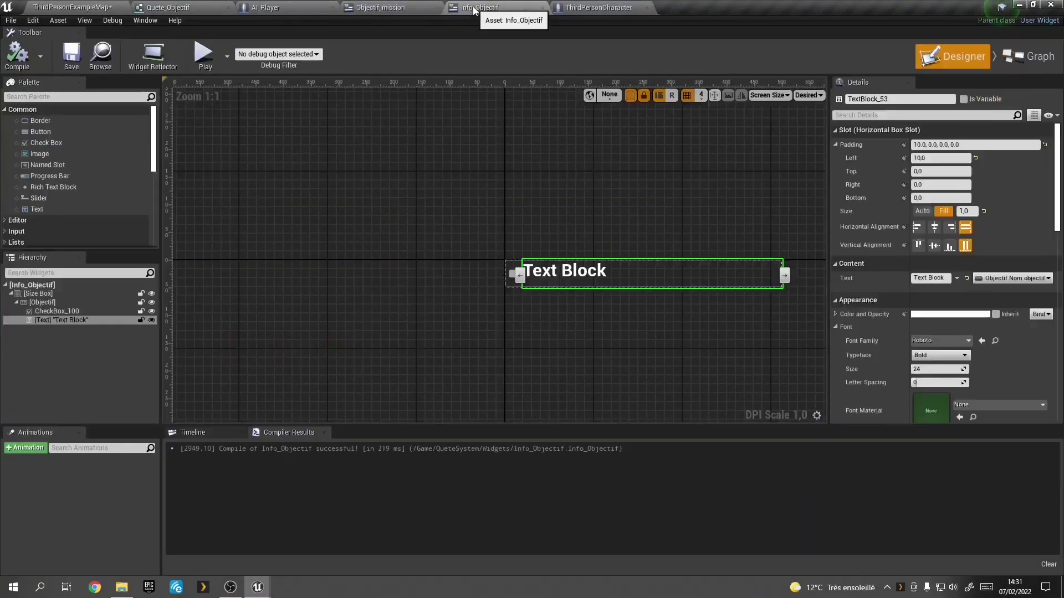
# Step: Add a Border inside Objectif above CheckBox_100, then delete it again
pyautogui.click(34, 303)
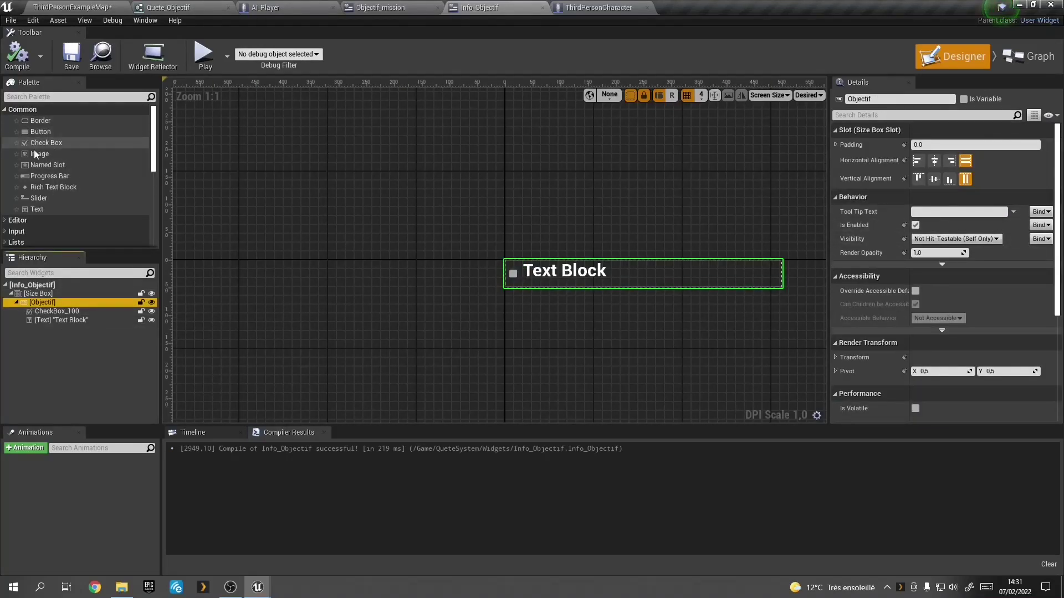
pyautogui.moveTo(39, 121)
pyautogui.mouseDown()
pyautogui.moveTo(48, 306)
pyautogui.moveTo(33, 312)
pyautogui.moveTo(34, 294)
pyautogui.mouseUp()
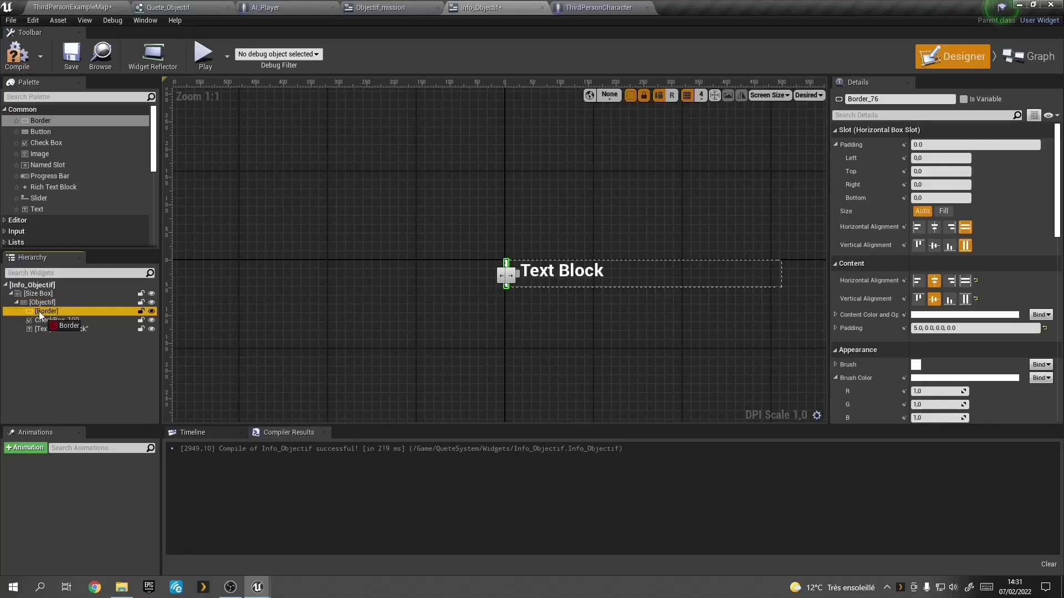
pyautogui.moveTo(35, 294); pyautogui.dragTo(47, 314)
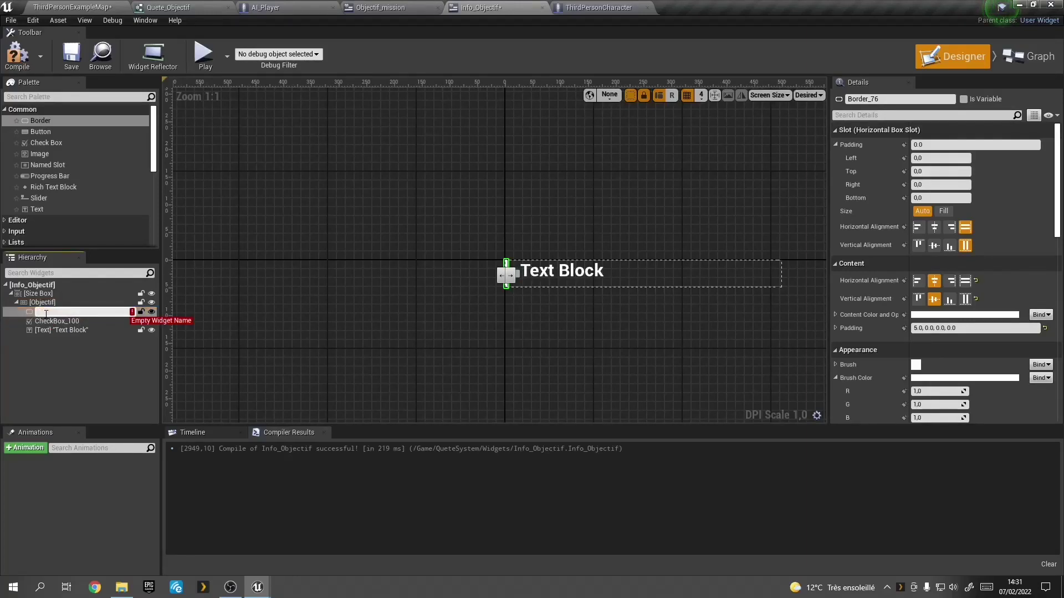
pyautogui.click(46, 311)
pyautogui.press('Delete')
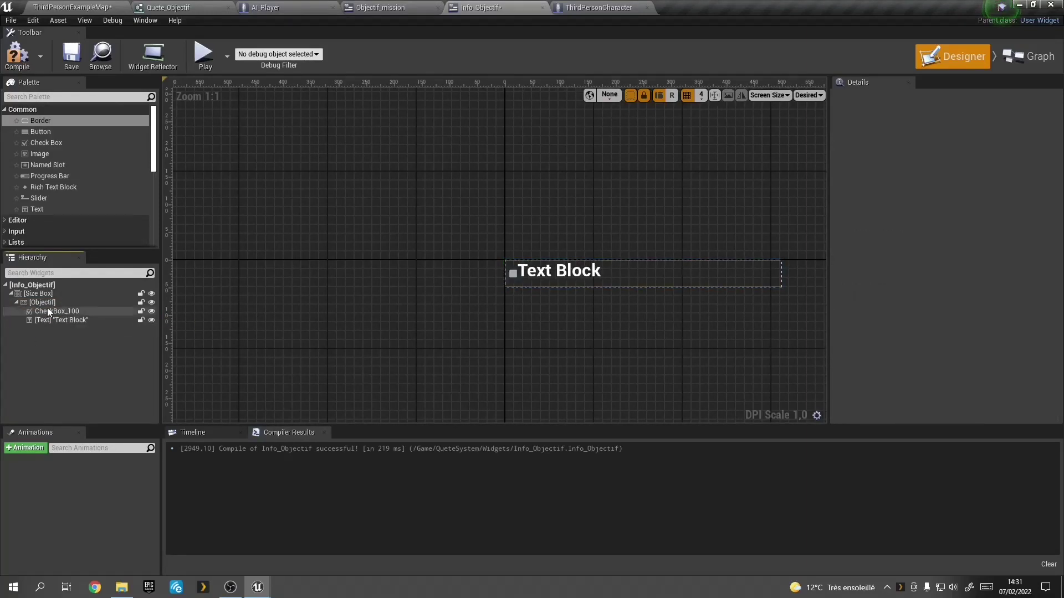
# Step: Wrap the Objectif size box in a Border and set the border's brush colour to black
pyautogui.rightClick(35, 304)
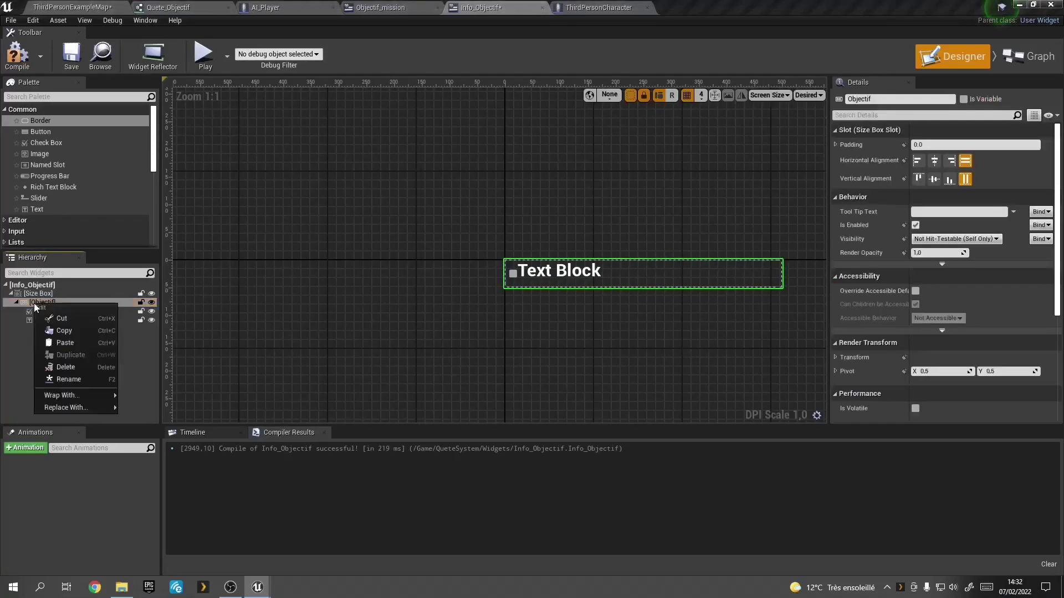
pyautogui.moveTo(55, 395)
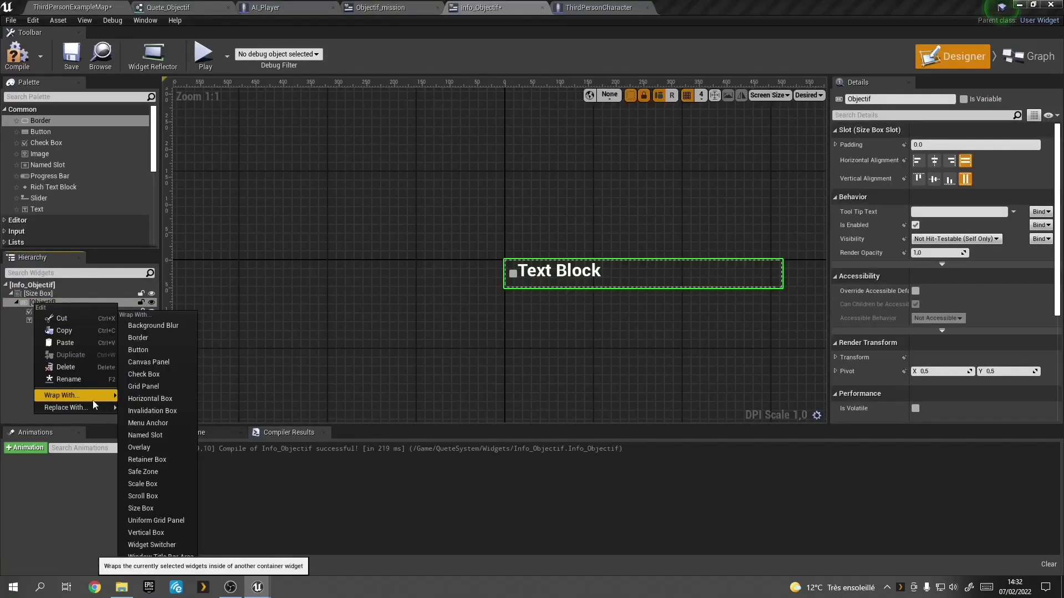
pyautogui.click(141, 338)
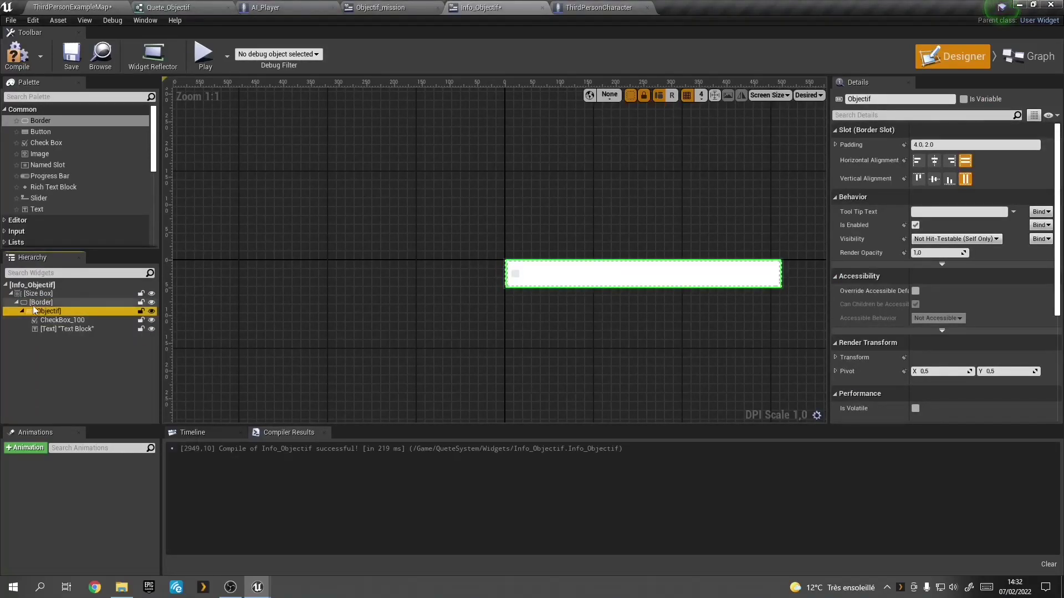
pyautogui.click(83, 302)
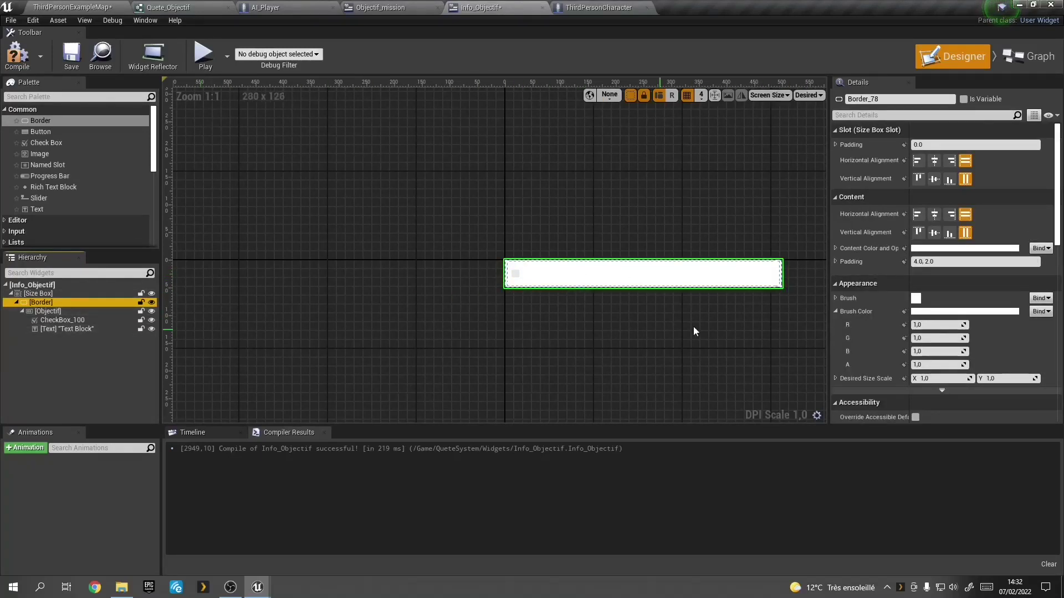
pyautogui.click(934, 314)
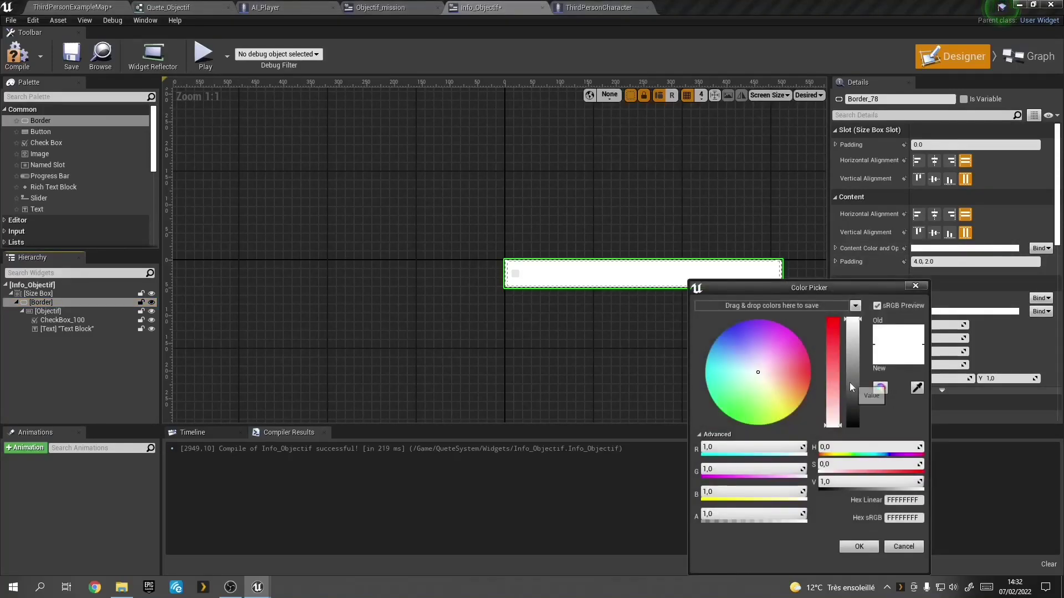
pyautogui.moveTo(851, 386); pyautogui.dragTo(853, 426)
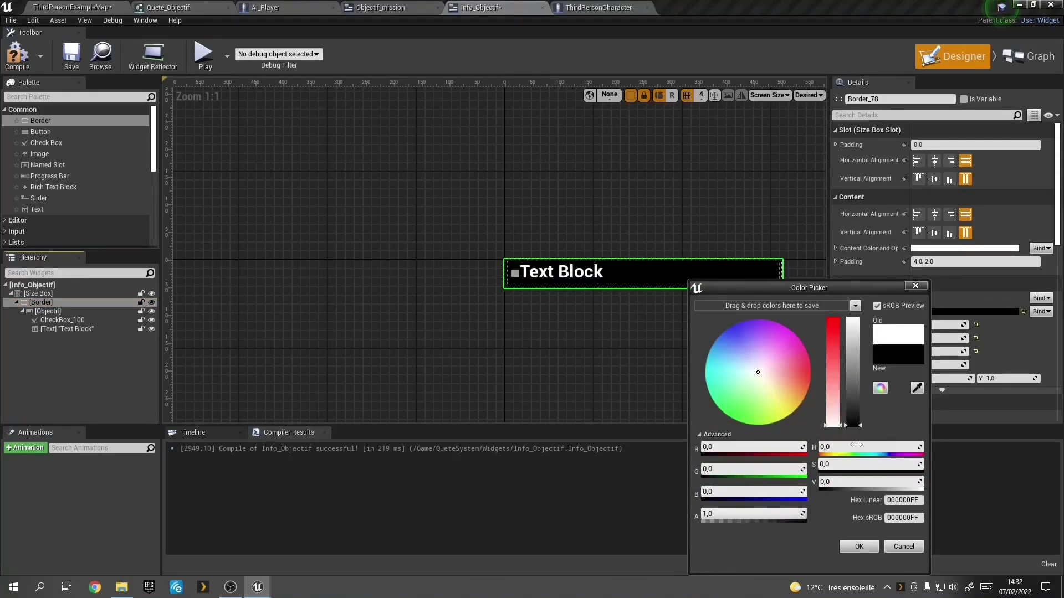
pyautogui.click(868, 549)
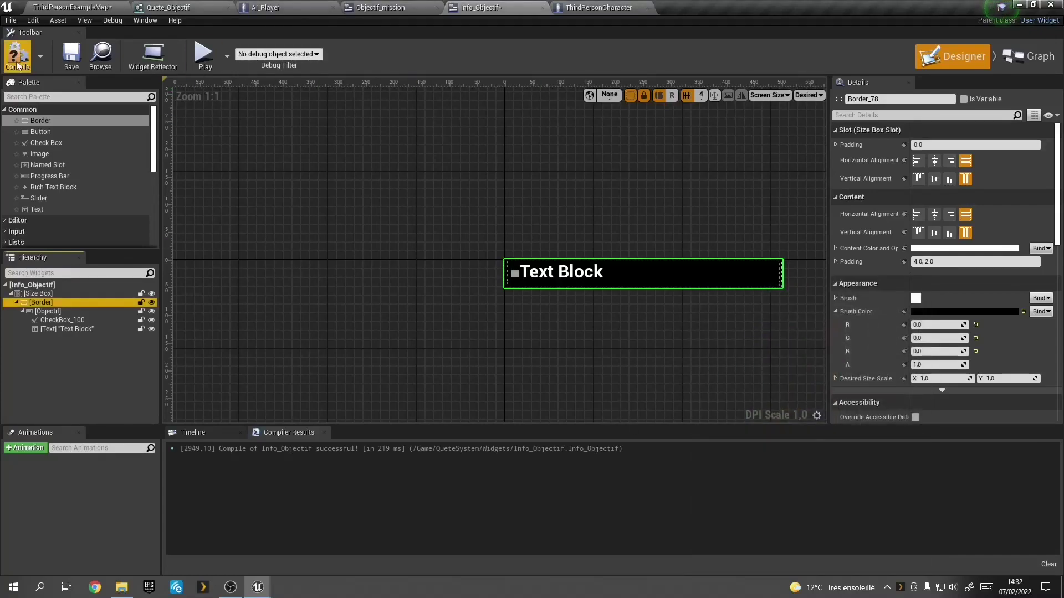
# Step: Play-test by opening the mannequin's quest panel, declining with Refuser, and stopping the preview
pyautogui.click(204, 56)
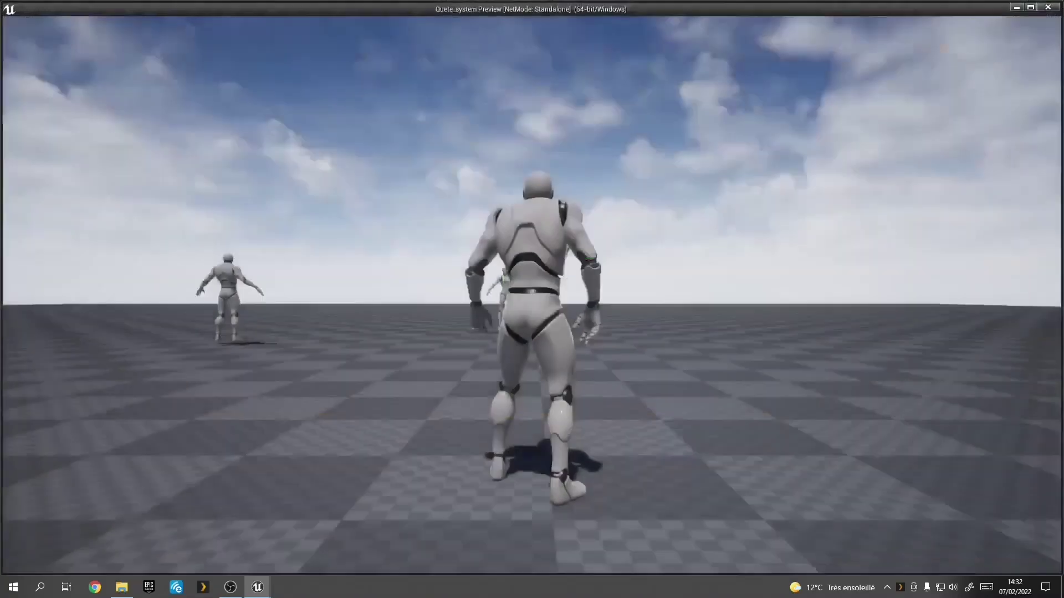
pyautogui.press('w')
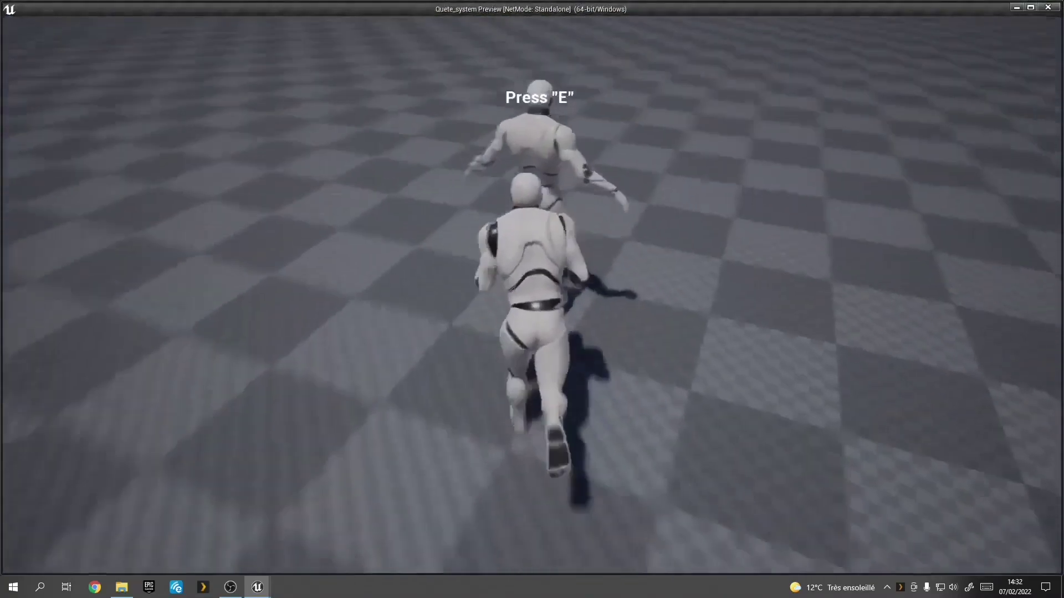
pyautogui.press('e')
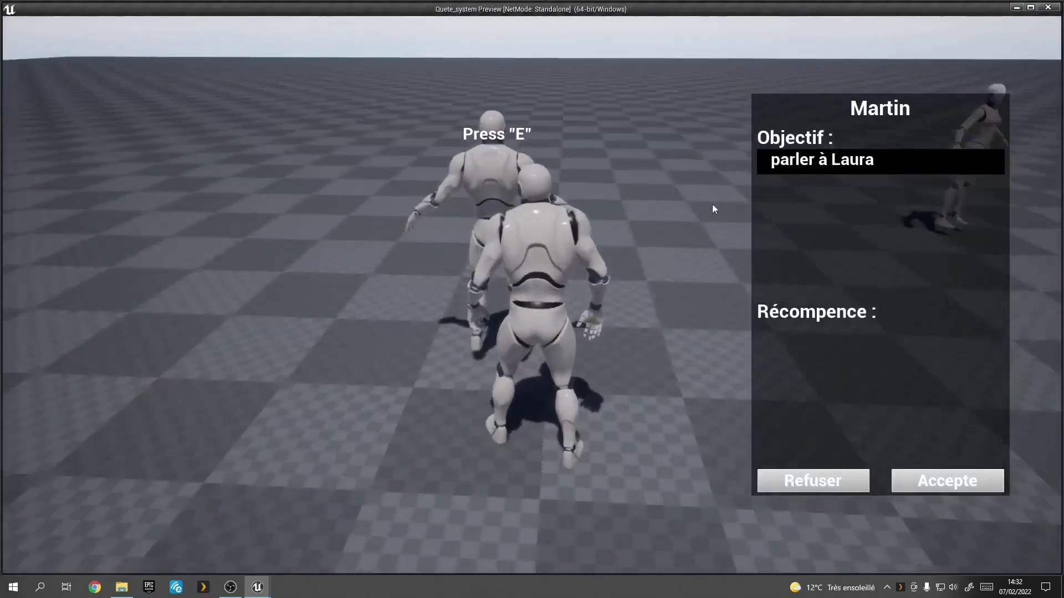
pyautogui.moveTo(793, 165)
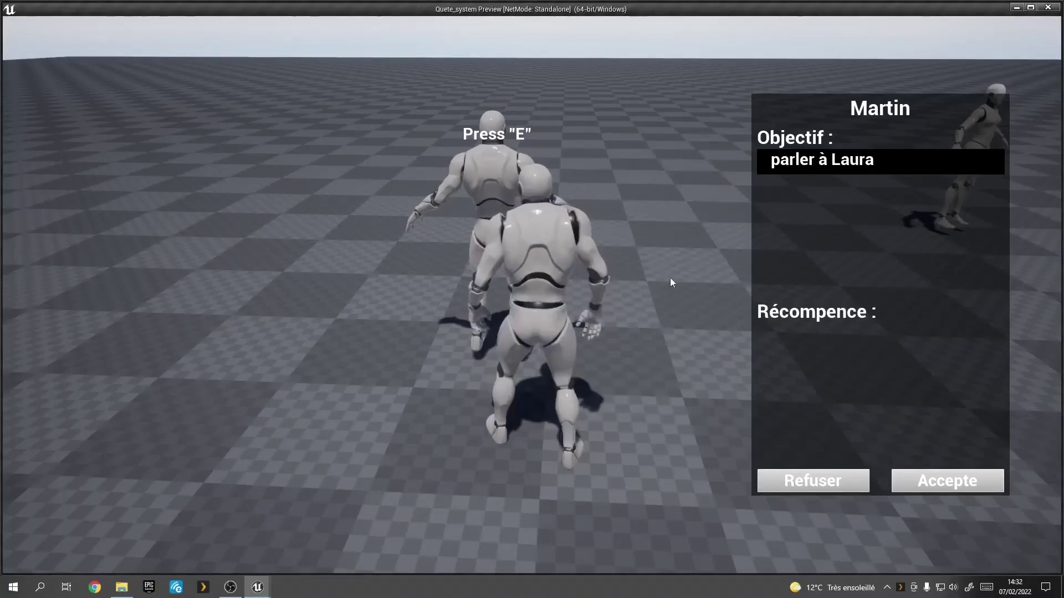
pyautogui.click(813, 480)
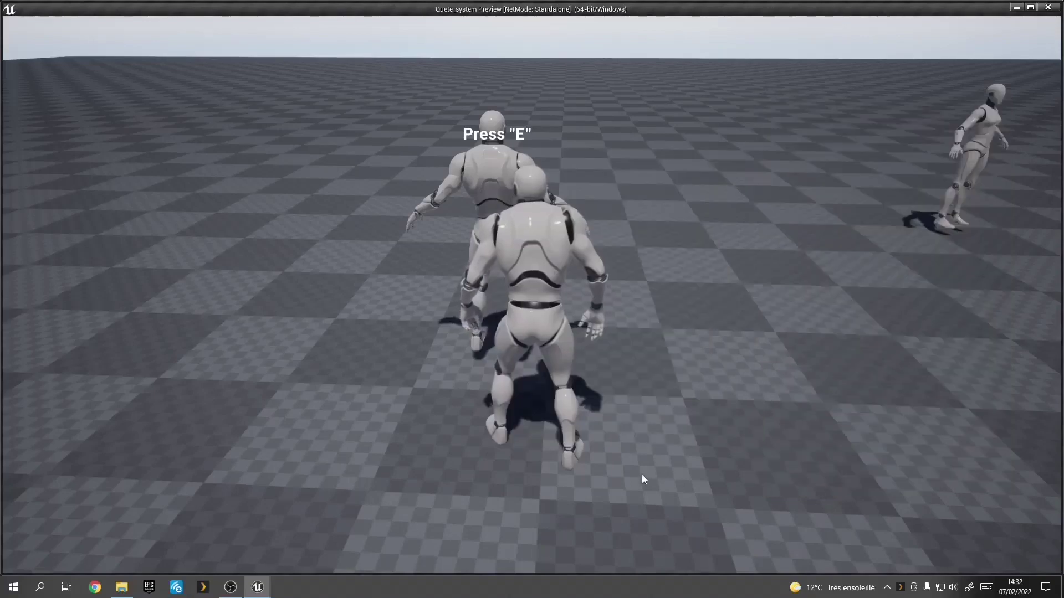
pyautogui.press('Escape')
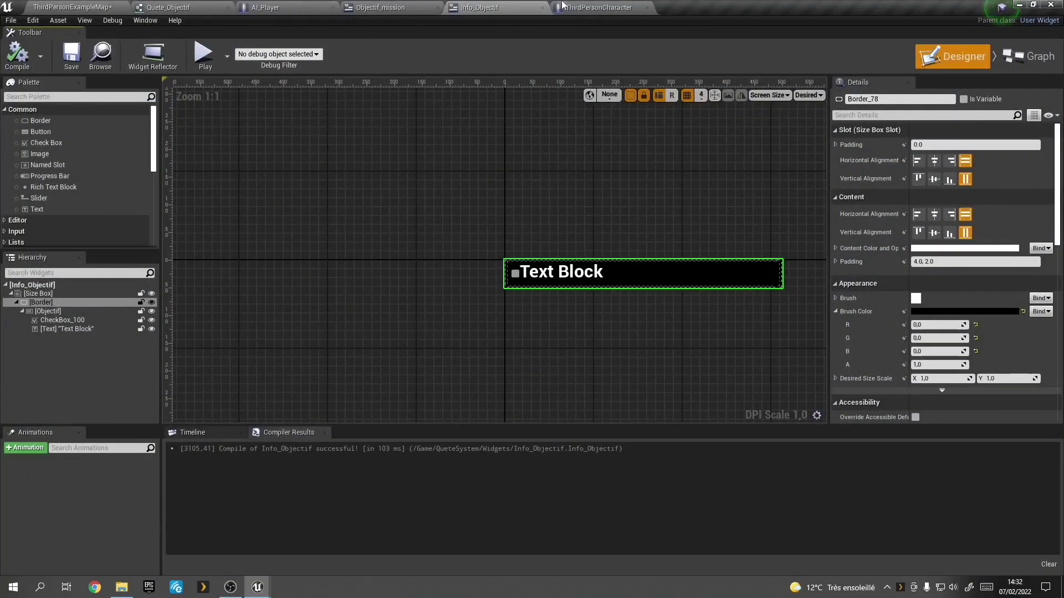
# Step: Go to the ThirdPersonCharacter Event Graph and bring the widget creation nodes into view
pyautogui.click(105, 8)
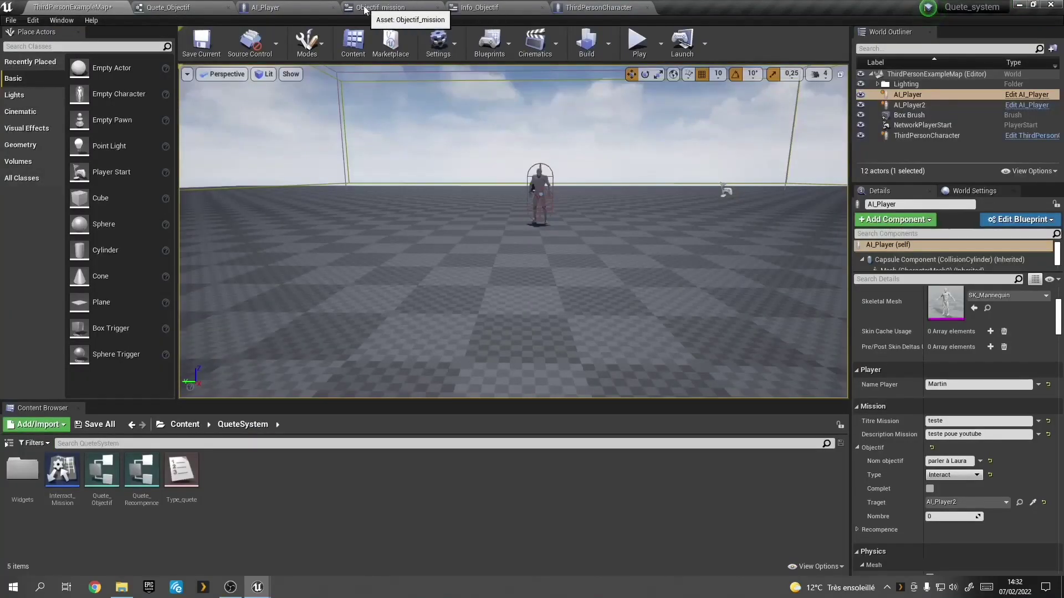
pyautogui.click(413, 9)
pyautogui.click(433, 9)
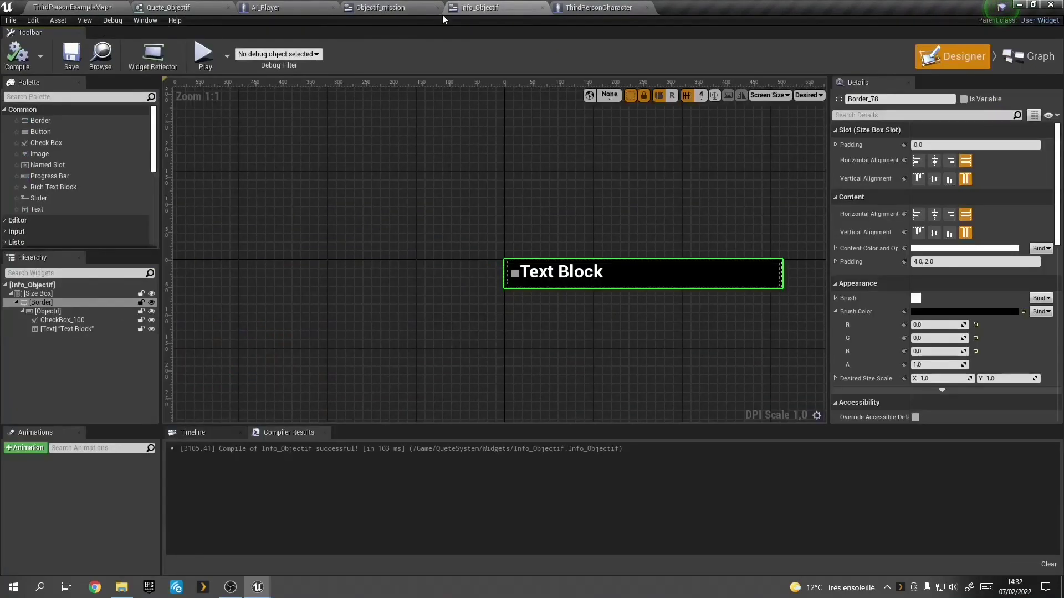
pyautogui.click(570, 8)
pyautogui.moveTo(437, 330); pyautogui.dragTo(331, 364, button='right')
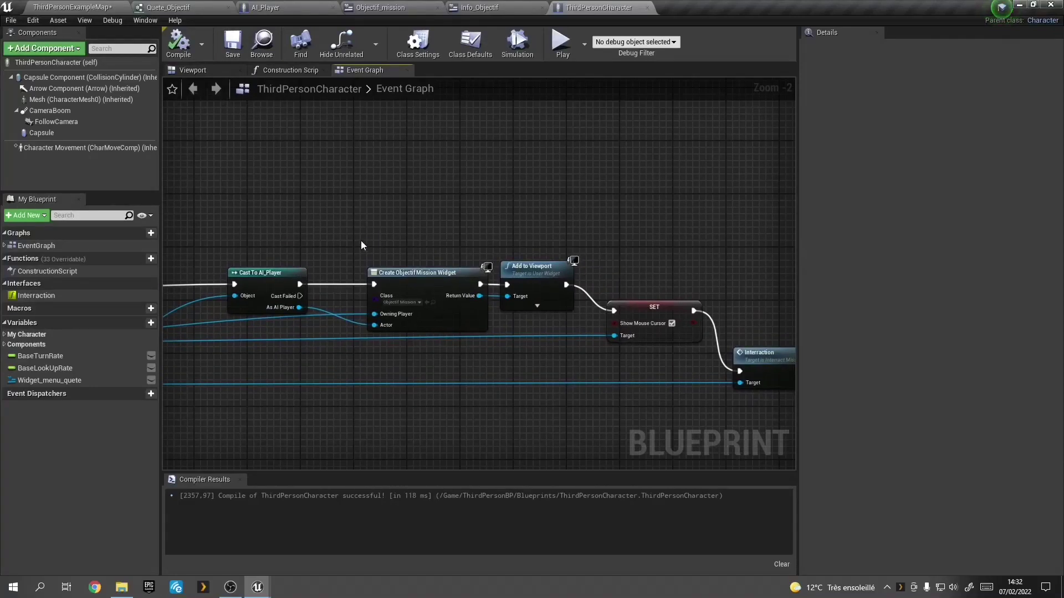
# Step: Rearrange Cast To AI_Player, Add to Viewport, SET and Interaction nodes to make room after Create Widget
pyautogui.moveTo(355, 218); pyautogui.dragTo(530, 381)
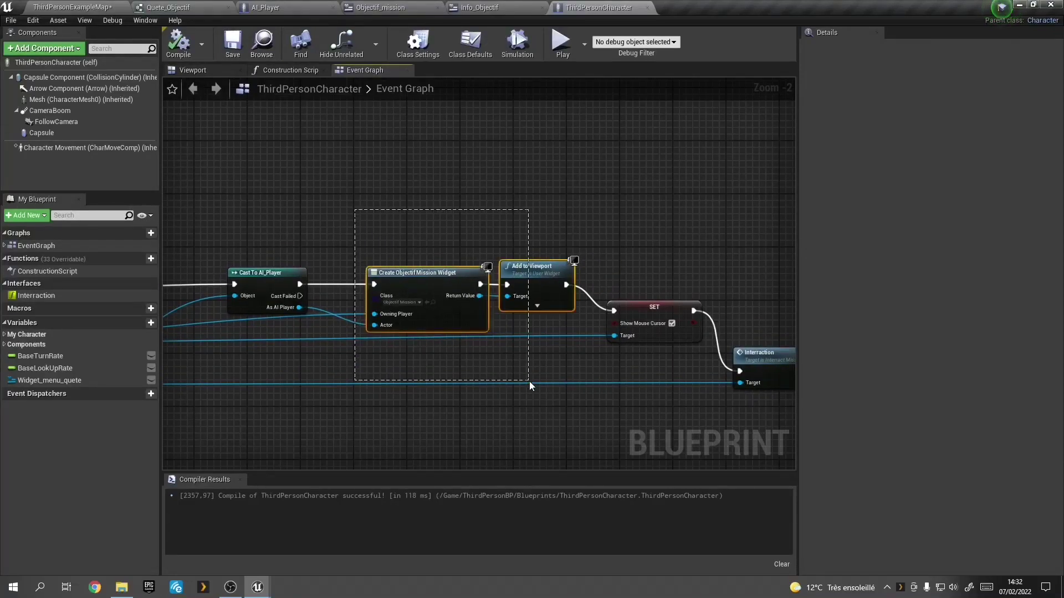
pyautogui.moveTo(386, 370); pyautogui.dragTo(527, 316, button='right')
pyautogui.moveTo(489, 259)
pyautogui.mouseDown()
pyautogui.moveTo(375, 253)
pyautogui.moveTo(370, 263)
pyautogui.mouseUp()
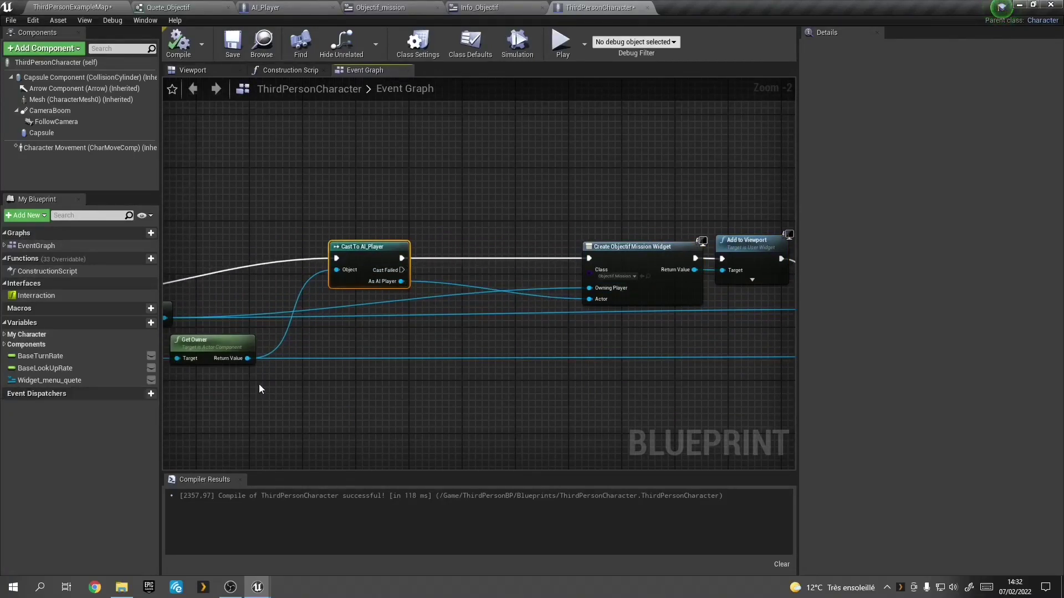
pyautogui.moveTo(430, 395); pyautogui.dragTo(128, 395, button='right')
pyautogui.moveTo(453, 228); pyautogui.dragTo(727, 410)
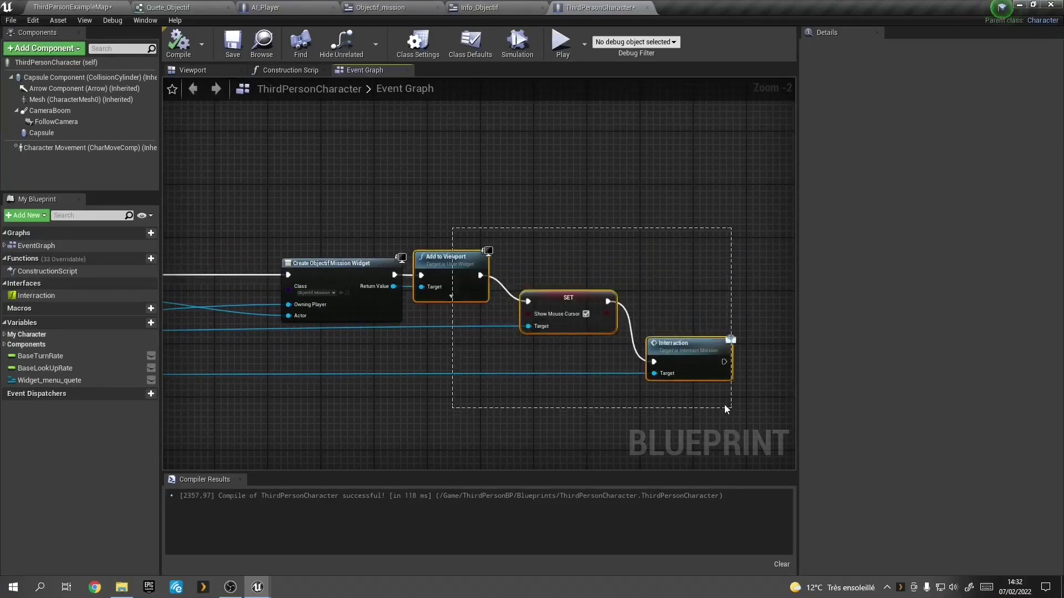
pyautogui.moveTo(428, 261); pyautogui.dragTo(521, 261)
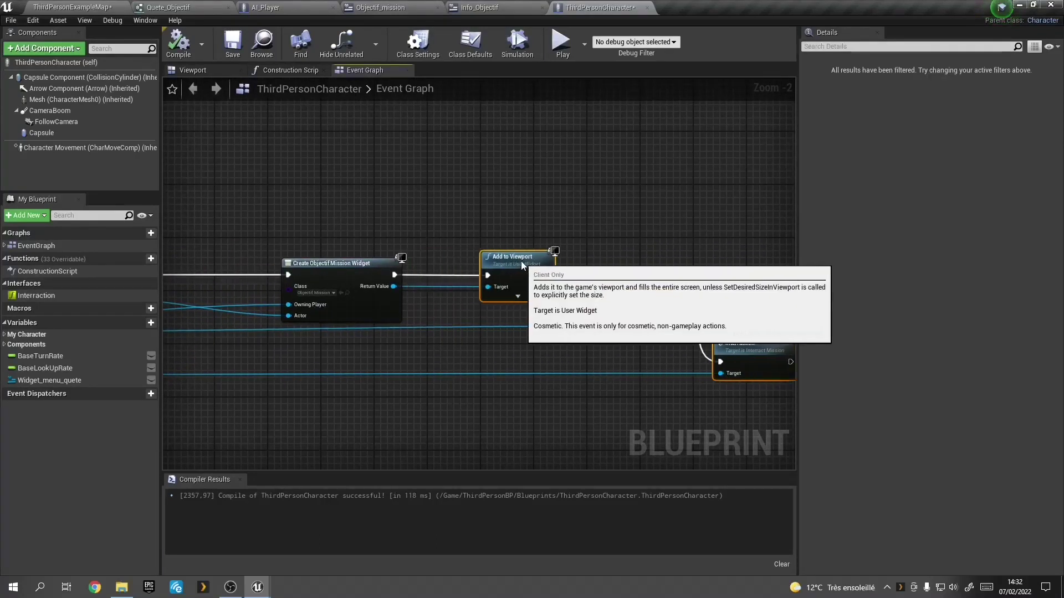
# Step: Promote Create Widget's Return Value to NewVar_0, chaining its SET into Add to Viewport and its Target
pyautogui.rightClick(382, 287)
pyautogui.click(424, 365)
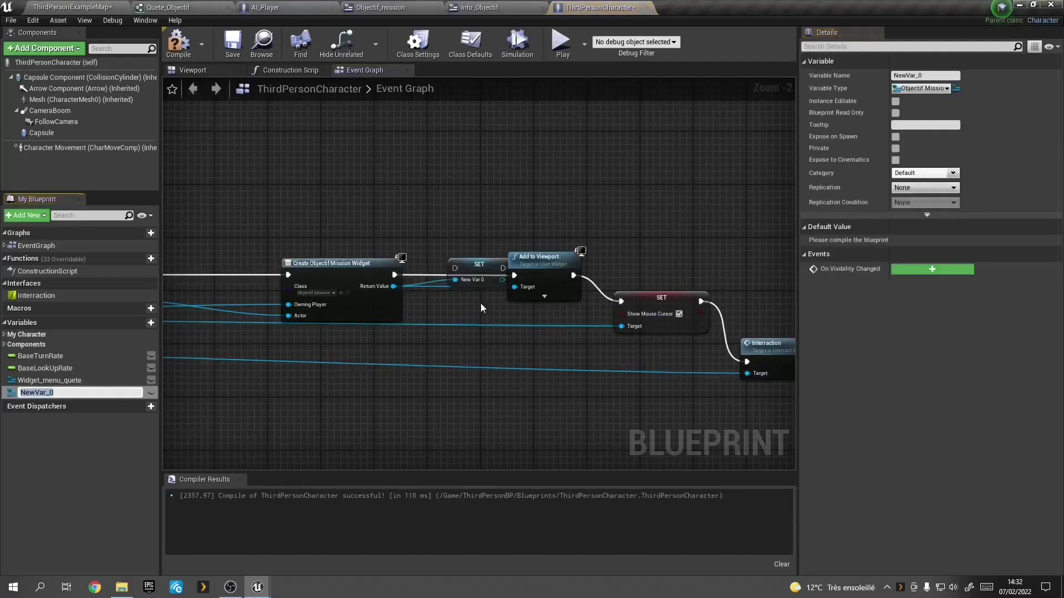
pyautogui.moveTo(482, 272)
pyautogui.mouseDown()
pyautogui.moveTo(399, 279)
pyautogui.moveTo(514, 275)
pyautogui.mouseUp()
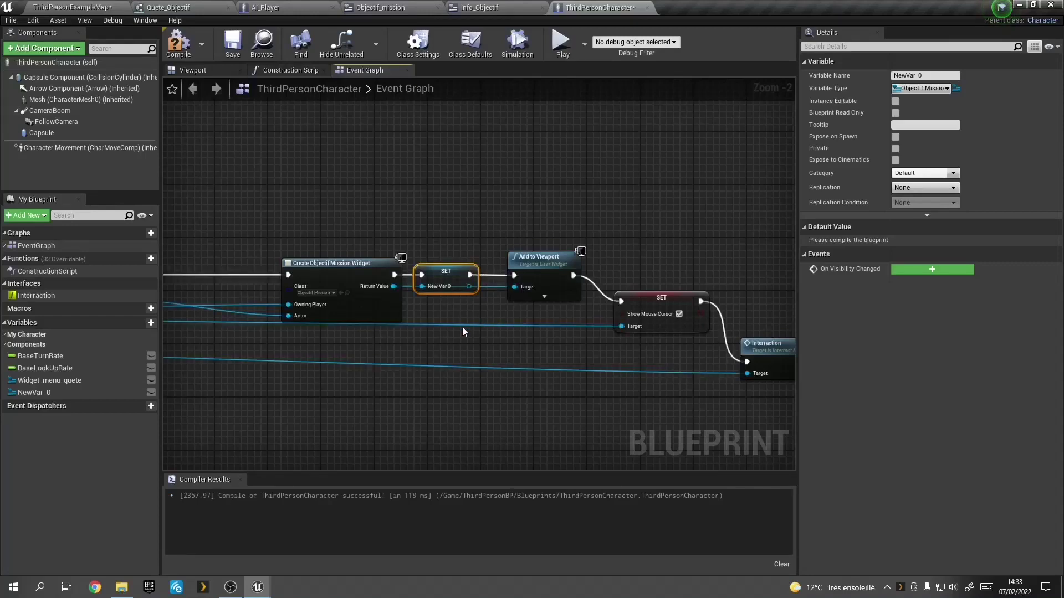
pyautogui.click(319, 395)
pyautogui.scroll(-1, 319, 396)
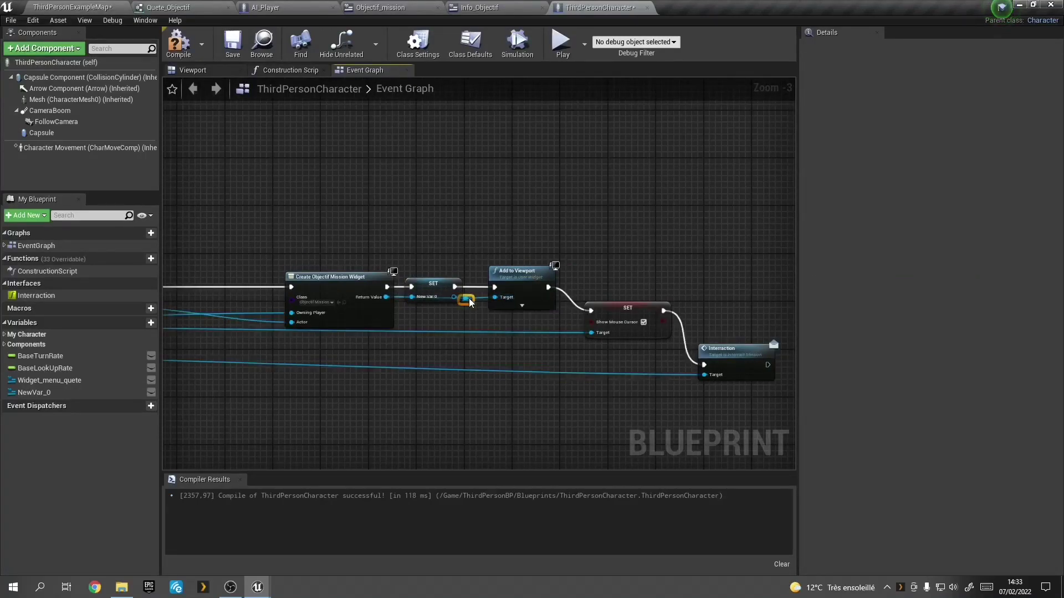
pyautogui.moveTo(454, 297); pyautogui.dragTo(495, 300)
pyautogui.scroll(1, 439, 368)
pyautogui.moveTo(440, 367)
pyautogui.mouseDown(button='right')
pyautogui.moveTo(347, 290)
pyautogui.moveTo(8, 383)
pyautogui.mouseUp(button='right')
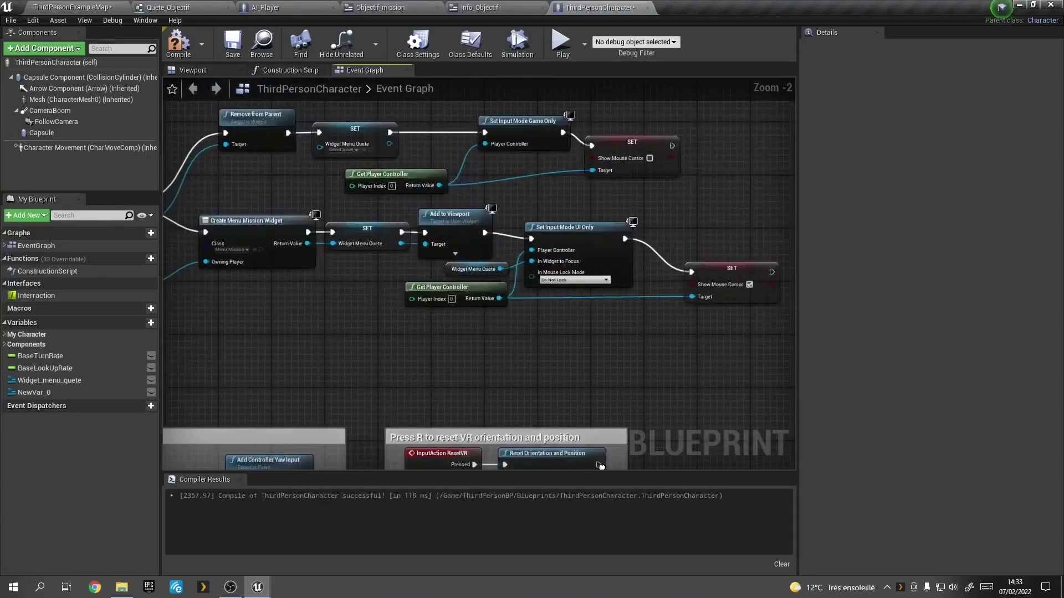
pyautogui.click(20, 392)
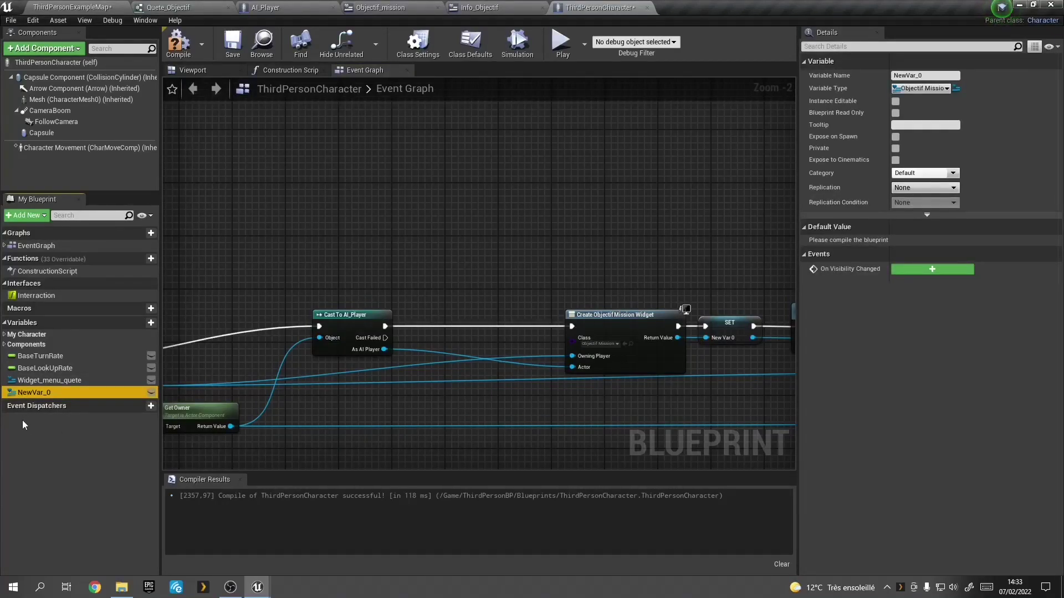
# Step: Rename the NewVar_0 variable to Widget_Mission
pyautogui.click(52, 390)
pyautogui.press('F1')
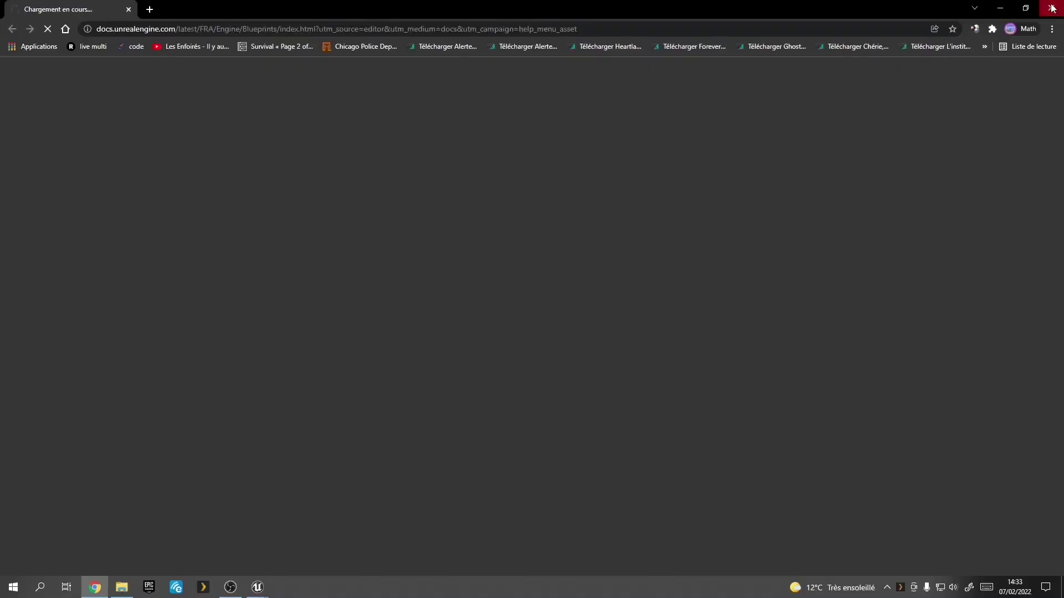
pyautogui.click(1051, 6)
pyautogui.press('F2')
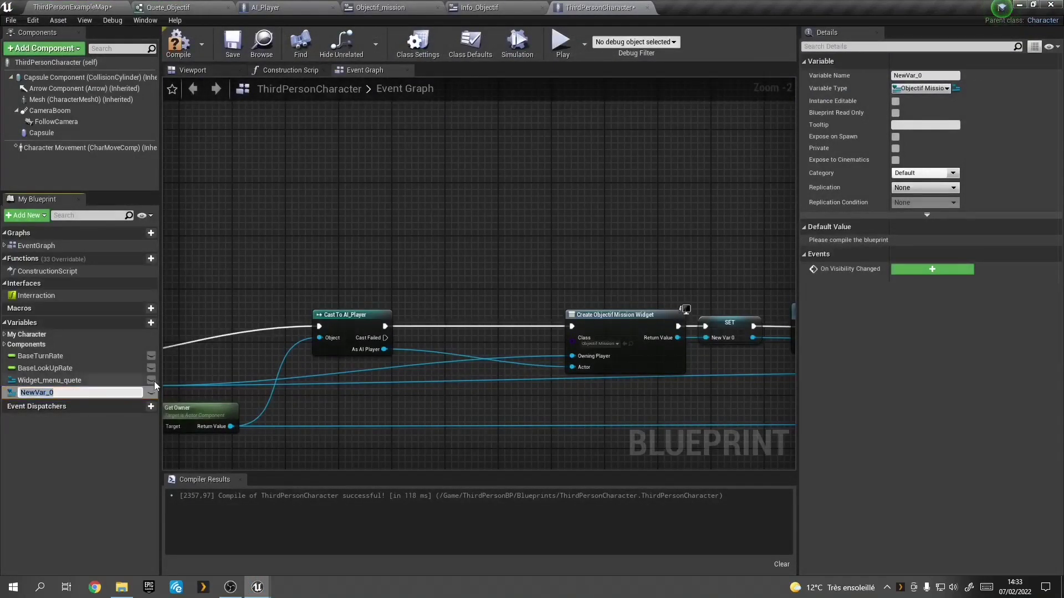
pyautogui.write('O')
pyautogui.press('BackSpace')
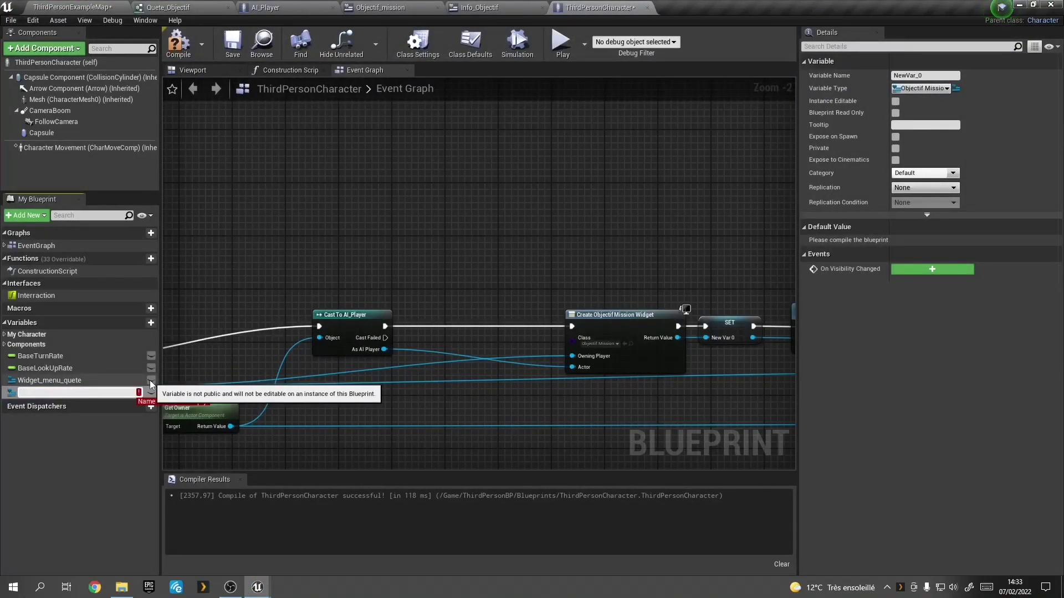
pyautogui.write('Widg')
pyautogui.write('et_')
pyautogui.write('Missio')
pyautogui.write('n')
pyautogui.press('Return')
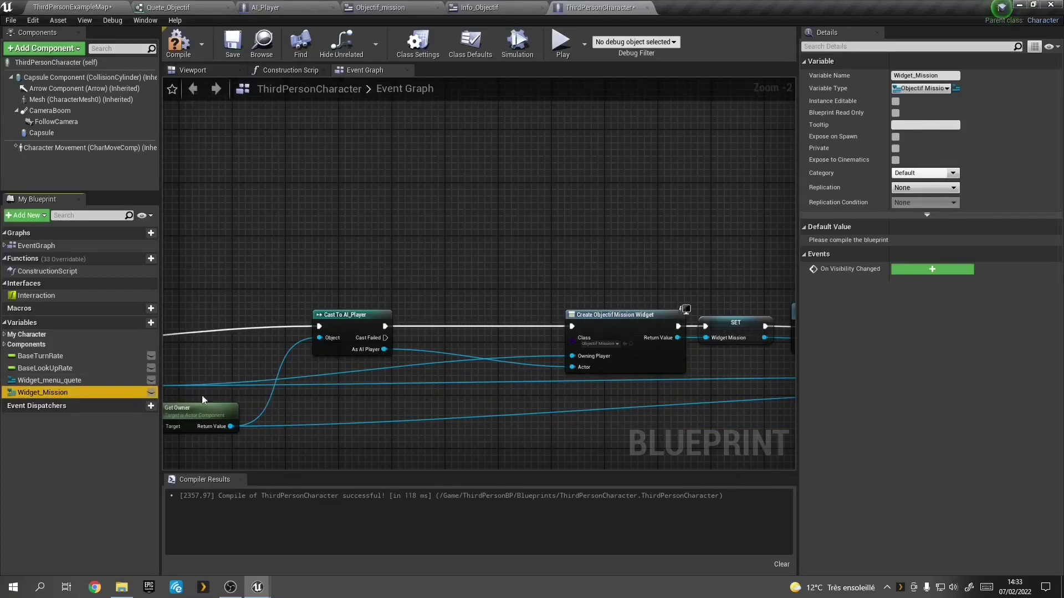
# Step: Insert a validated Get of Widget_Mission between Cast To AI_Player and the widget creation
pyautogui.moveTo(22, 394); pyautogui.dragTo(420, 382)
pyautogui.moveTo(413, 336); pyautogui.dragTo(419, 334)
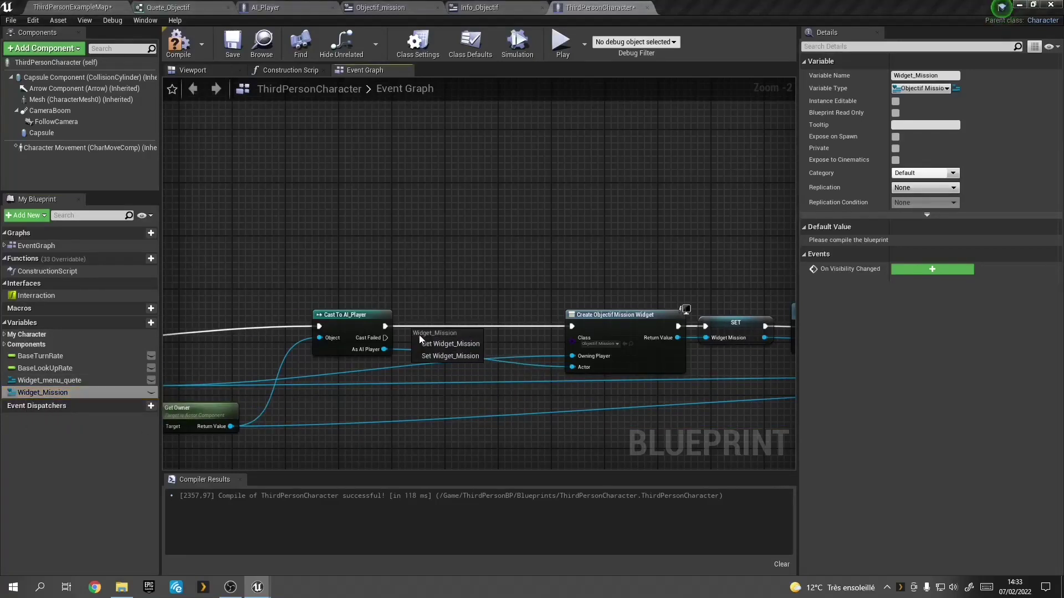
pyautogui.click(427, 344)
pyautogui.rightClick(441, 337)
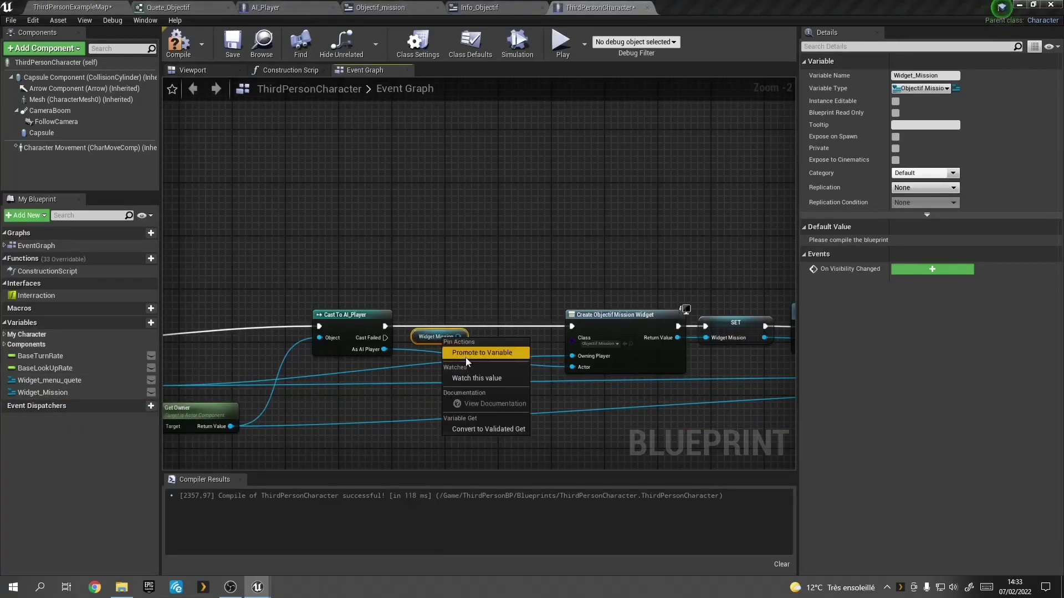
pyautogui.click(480, 429)
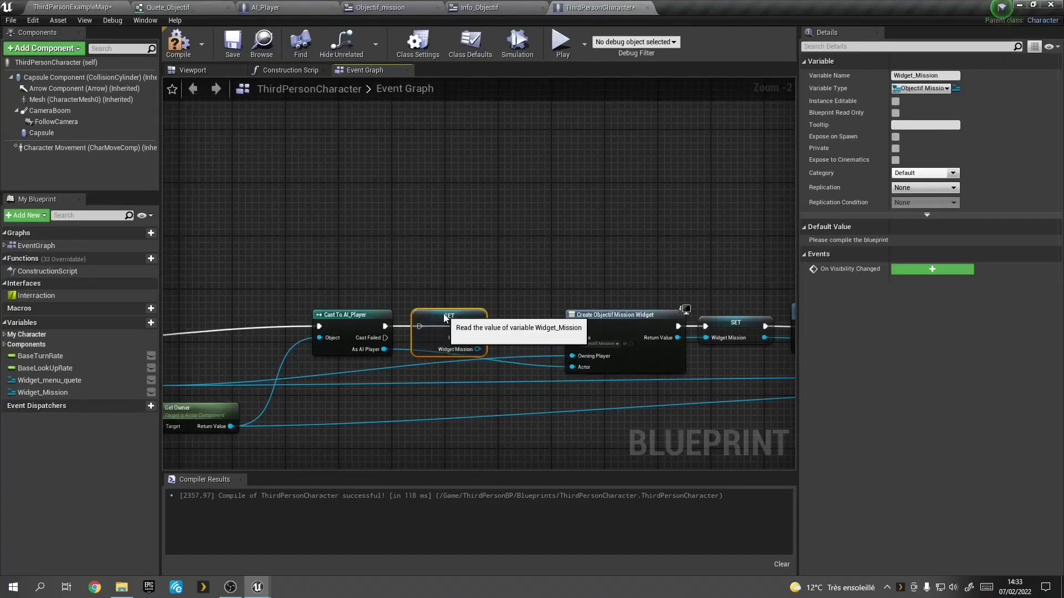
pyautogui.moveTo(446, 337)
pyautogui.mouseDown()
pyautogui.moveTo(447, 317)
pyautogui.moveTo(419, 326)
pyautogui.moveTo(571, 327)
pyautogui.mouseUp()
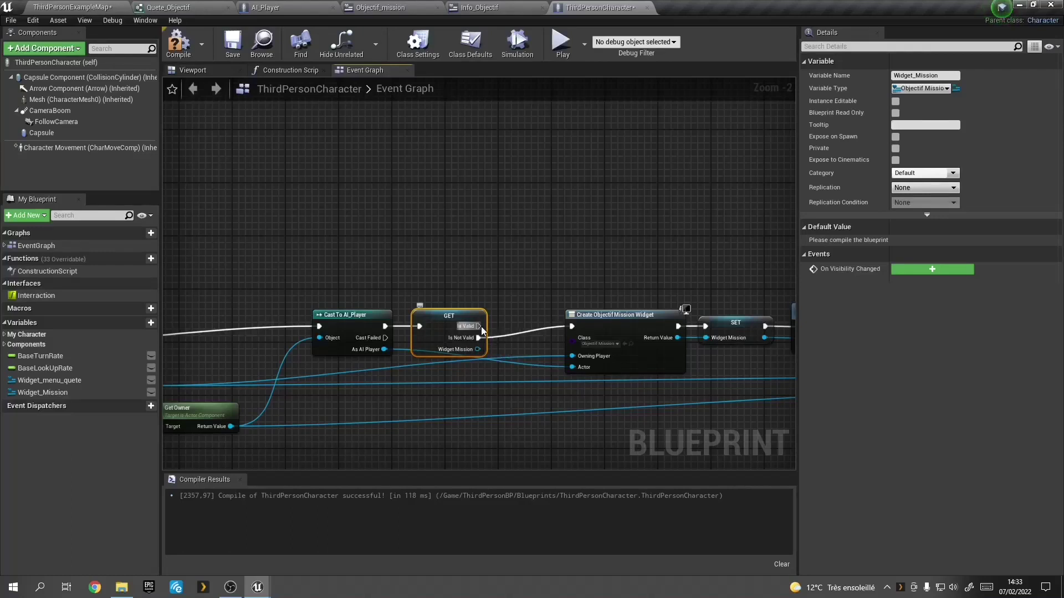
# Step: Add a Remove from Parent node on the Is Valid branch, save, and wire its Target to Widget Mission
pyautogui.moveTo(480, 327); pyautogui.dragTo(513, 266)
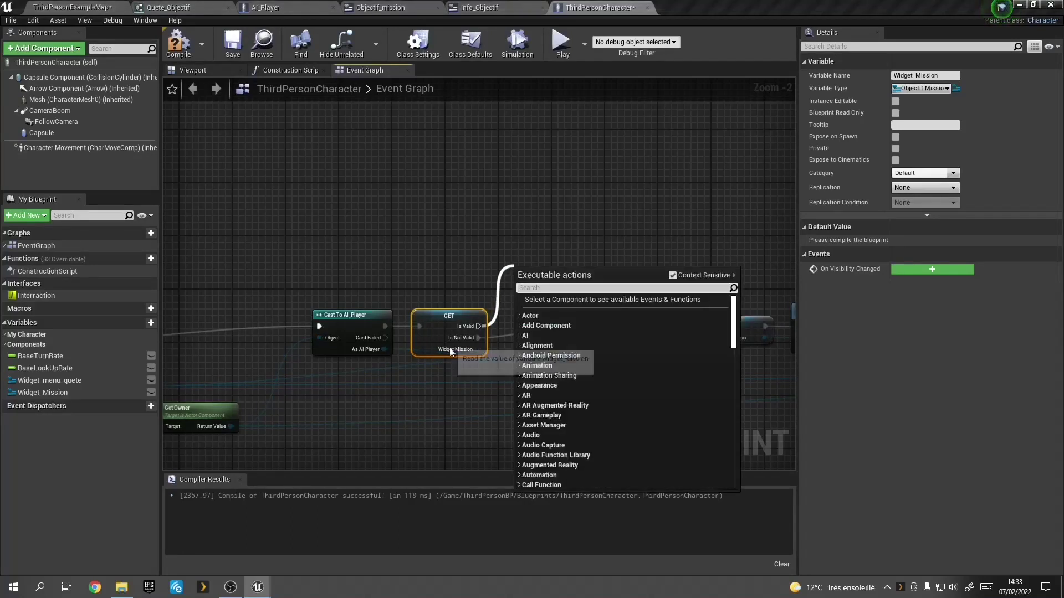
pyautogui.write('re')
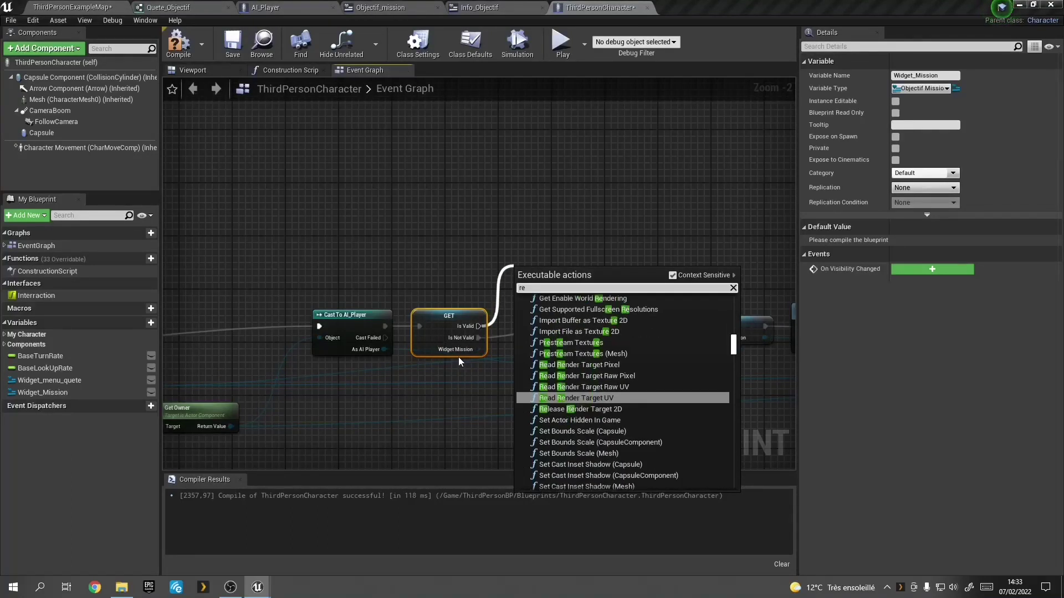
pyautogui.write('move')
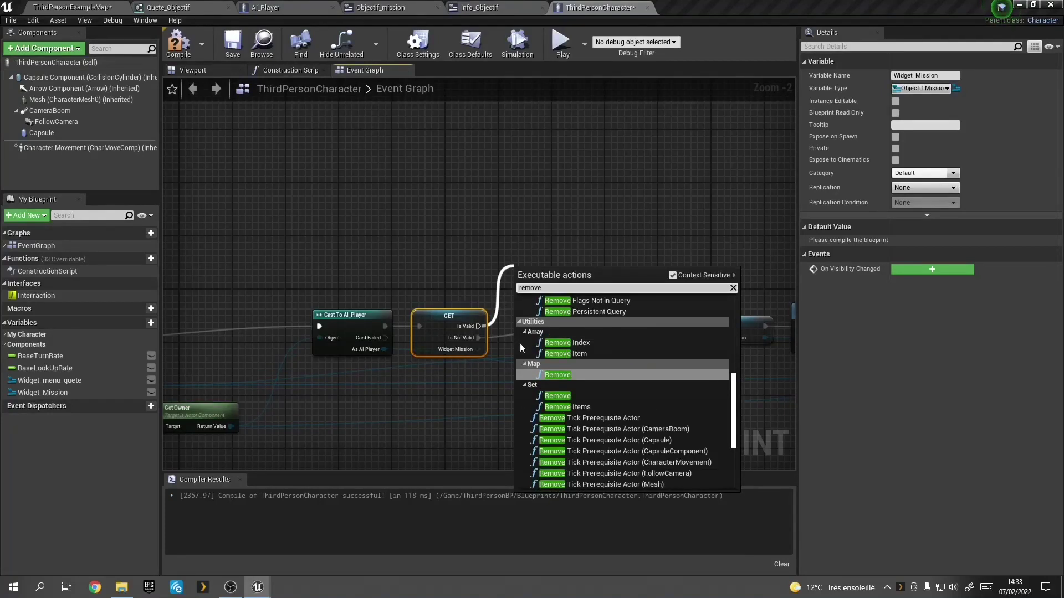
pyautogui.scroll(-3, 522, 385)
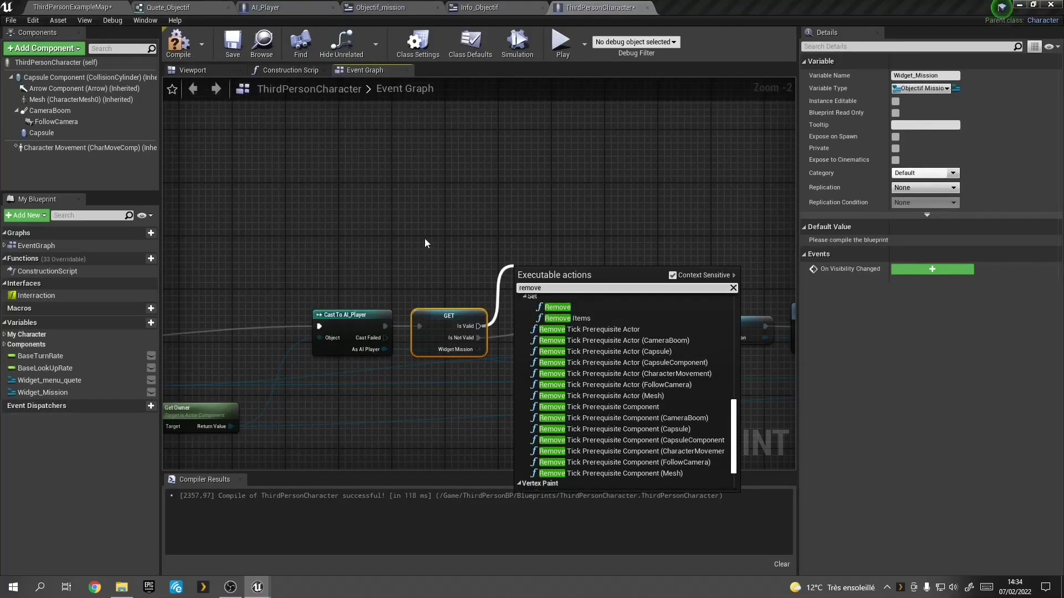
pyautogui.scroll(-2, 571, 432)
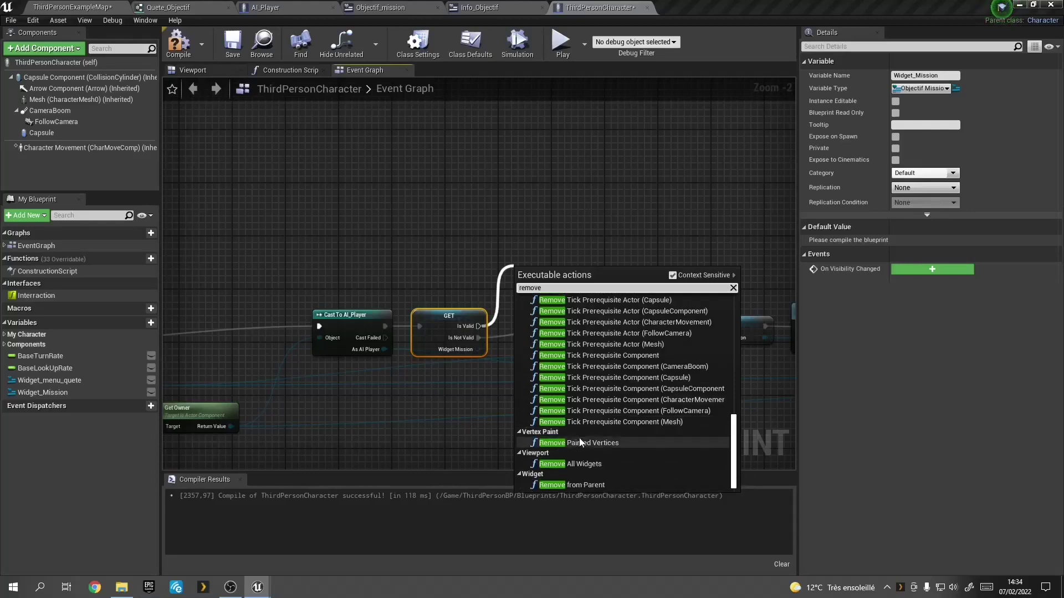
pyautogui.scroll(3, 580, 438)
pyautogui.scroll(-5, 580, 437)
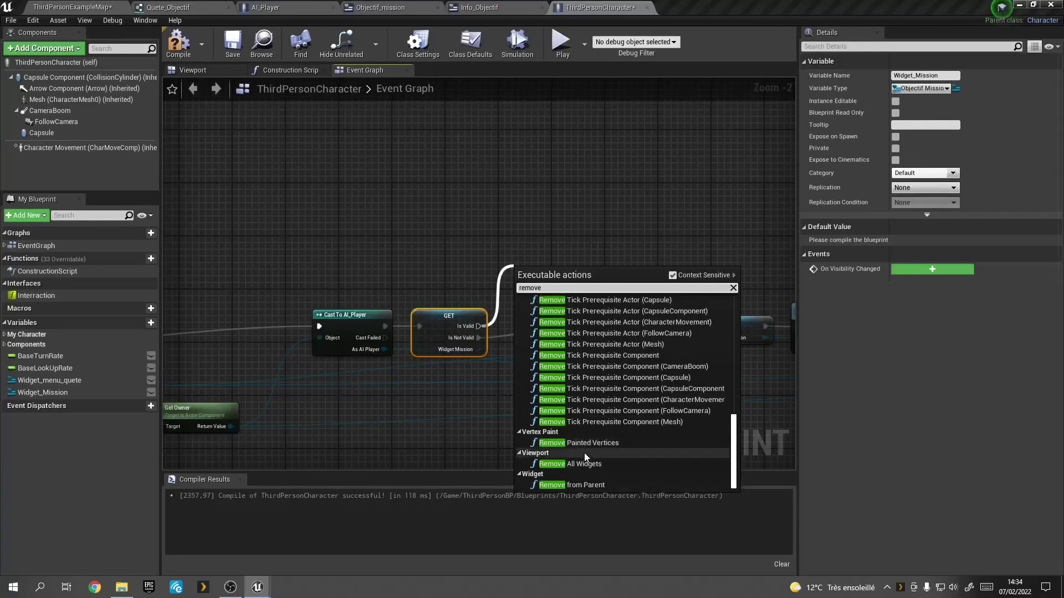
pyautogui.click(586, 484)
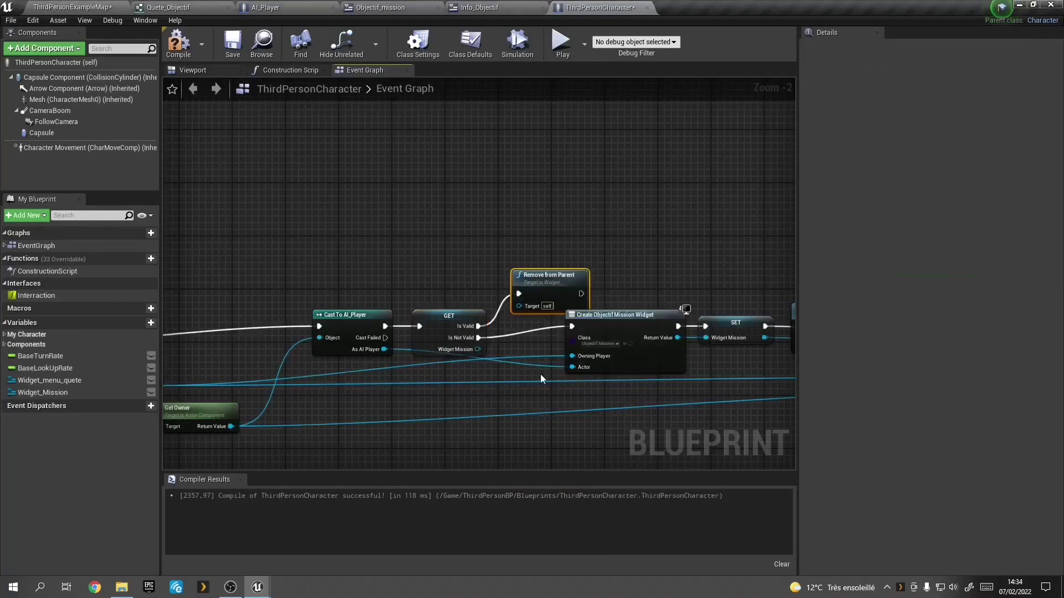
pyautogui.moveTo(548, 286); pyautogui.dragTo(582, 239)
pyautogui.click(232, 44)
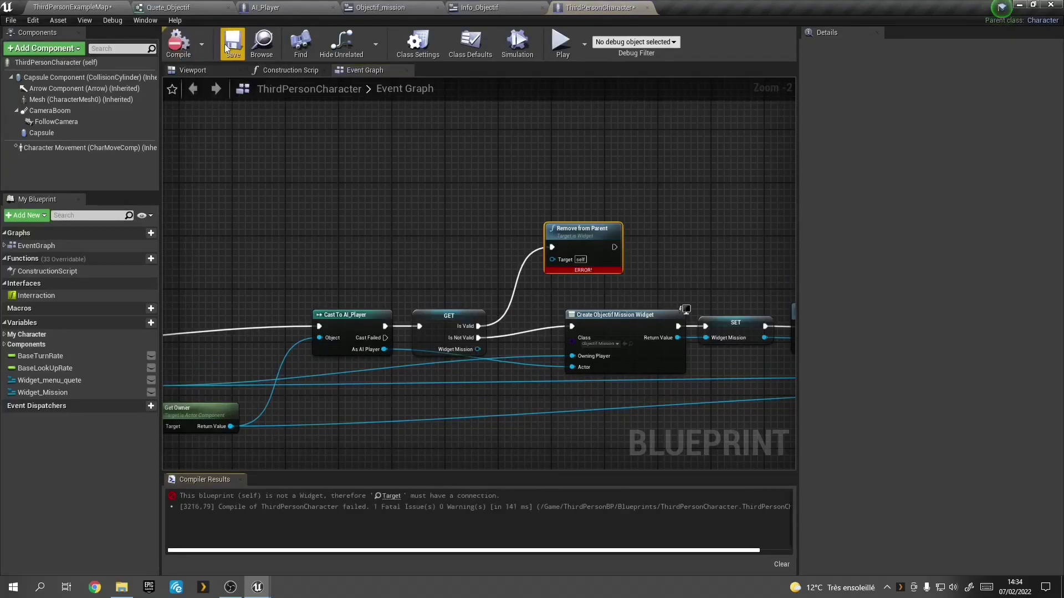
pyautogui.moveTo(552, 259)
pyautogui.mouseDown()
pyautogui.moveTo(479, 381)
pyautogui.moveTo(478, 350)
pyautogui.mouseUp()
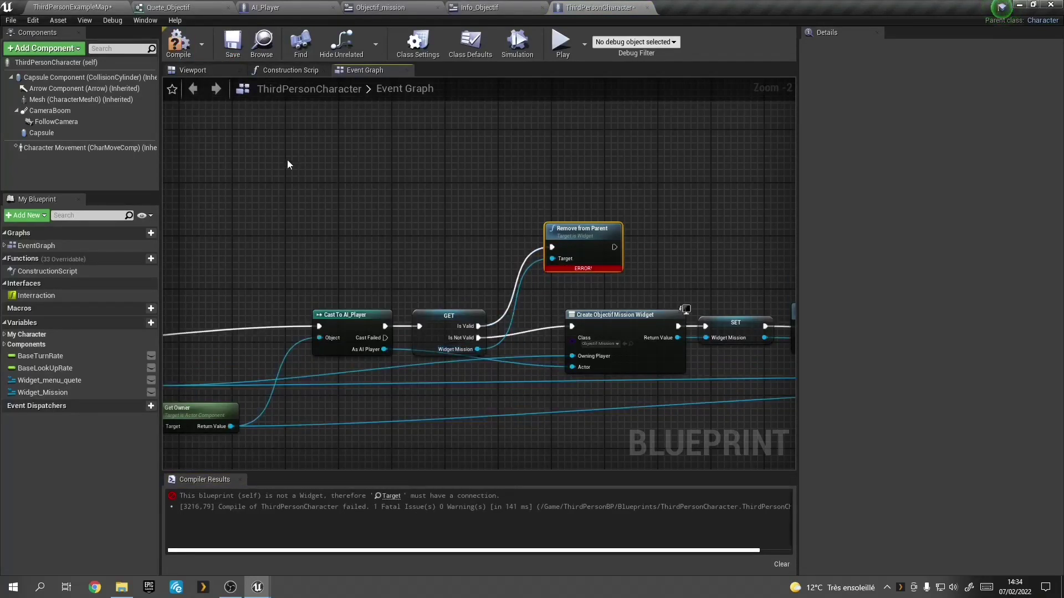
# Step: Test the quest panel, then add a SET Widget Mission node after Remove from Parent and replay
pyautogui.click(561, 47)
pyautogui.press('w')
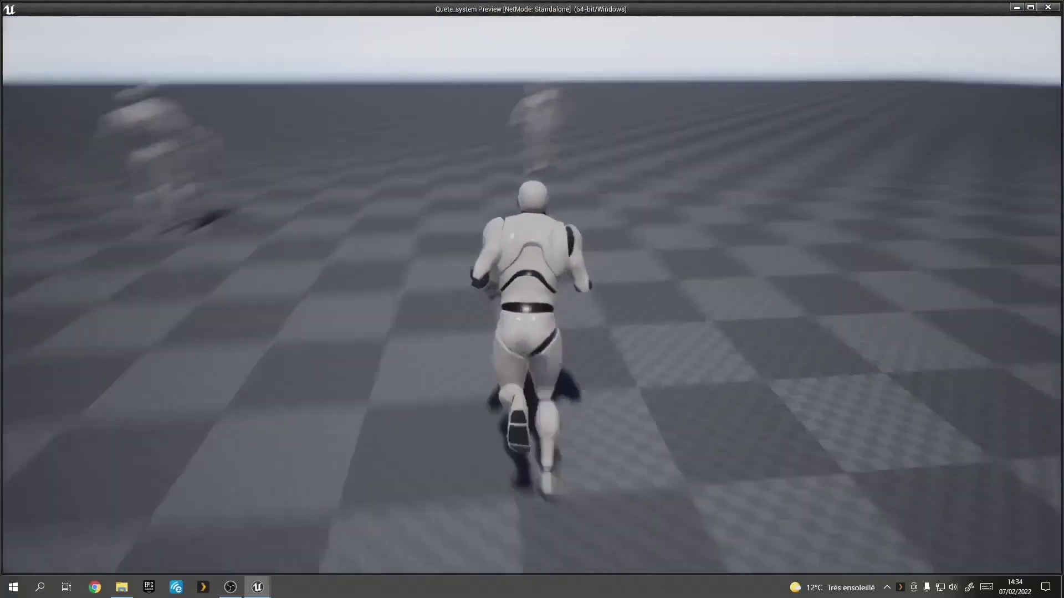
pyautogui.press('e')
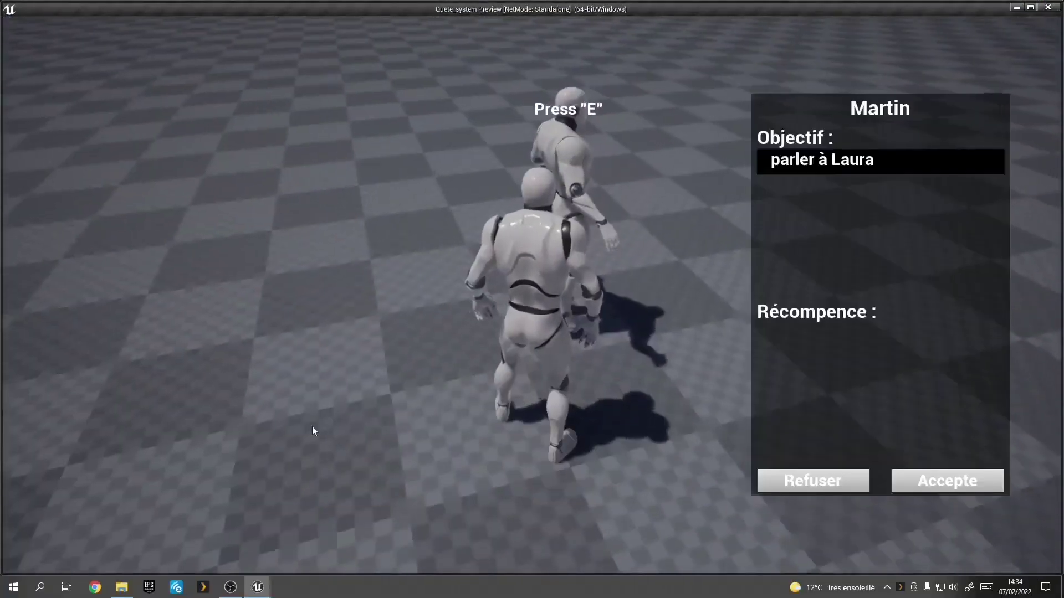
pyautogui.press('e')
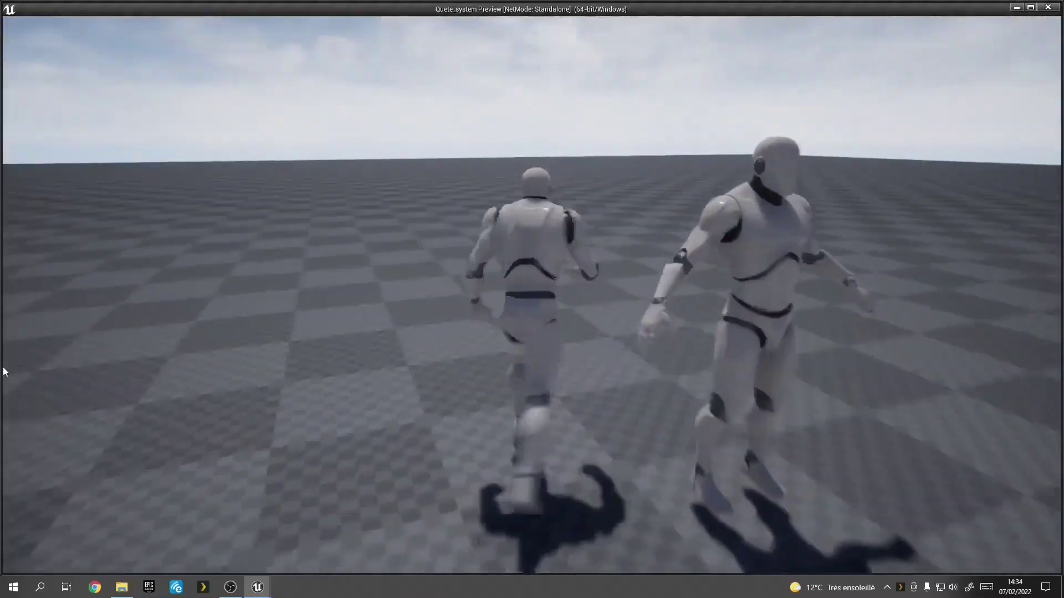
pyautogui.press('Escape')
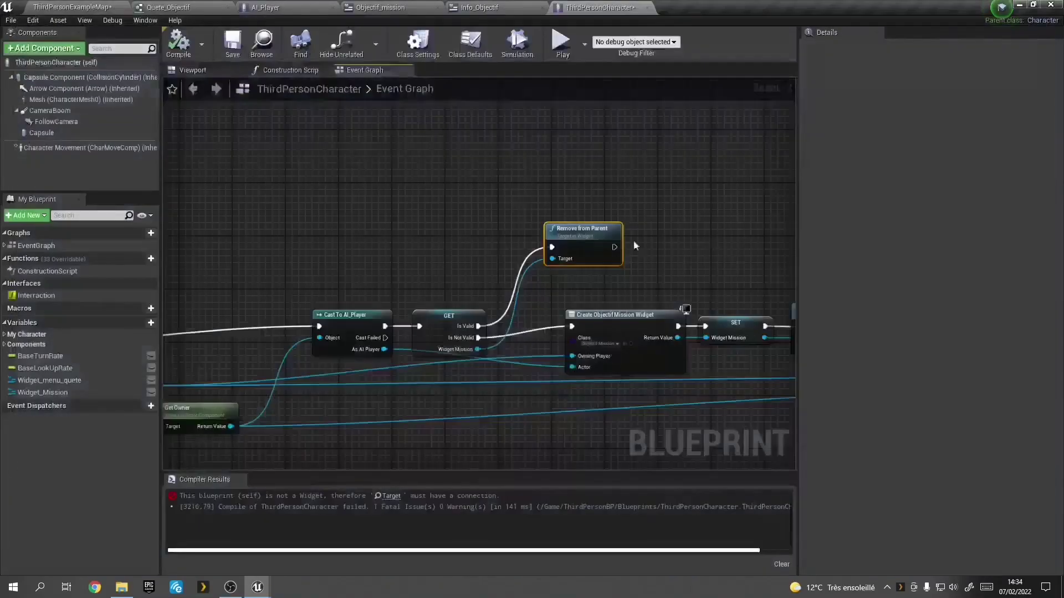
pyautogui.moveTo(43, 392)
pyautogui.mouseDown()
pyautogui.moveTo(643, 281)
pyautogui.moveTo(617, 247)
pyautogui.mouseUp()
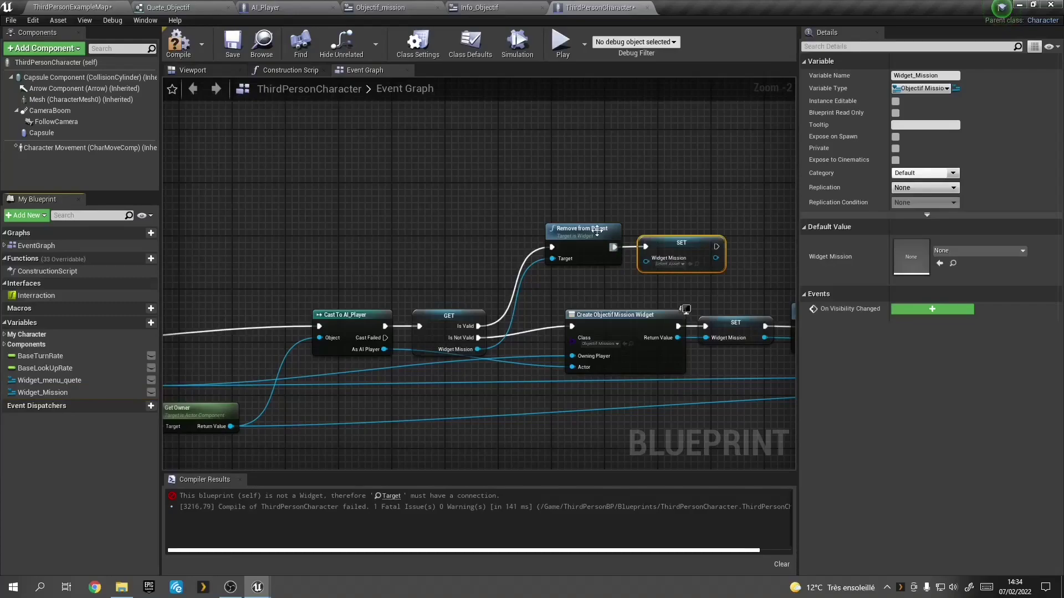
pyautogui.click(558, 47)
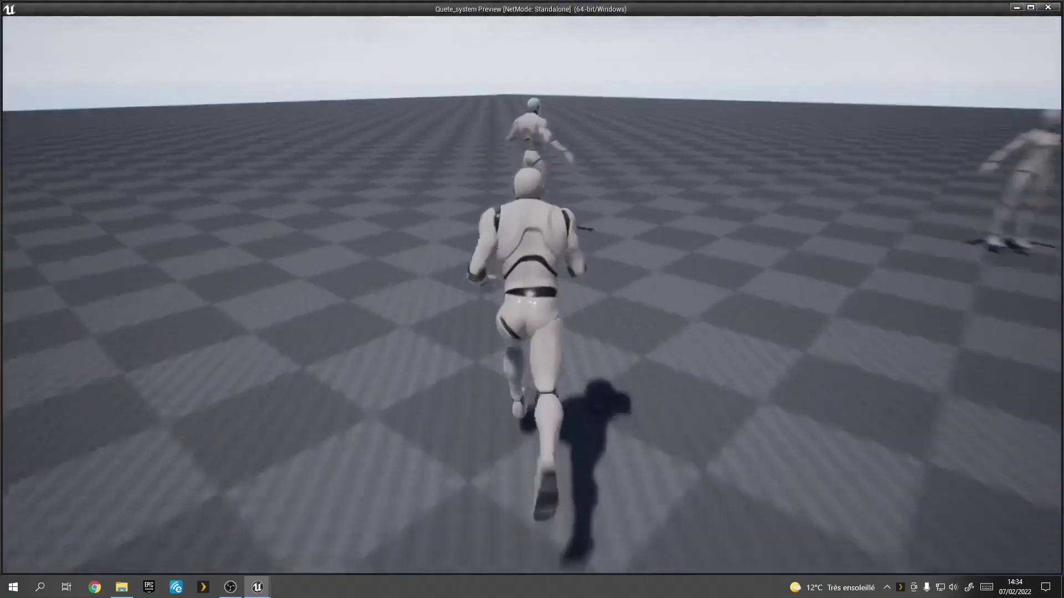
# Step: In the running game, open the NPC's quest panel and show the 'teste' mission description beside it
pyautogui.press('e')
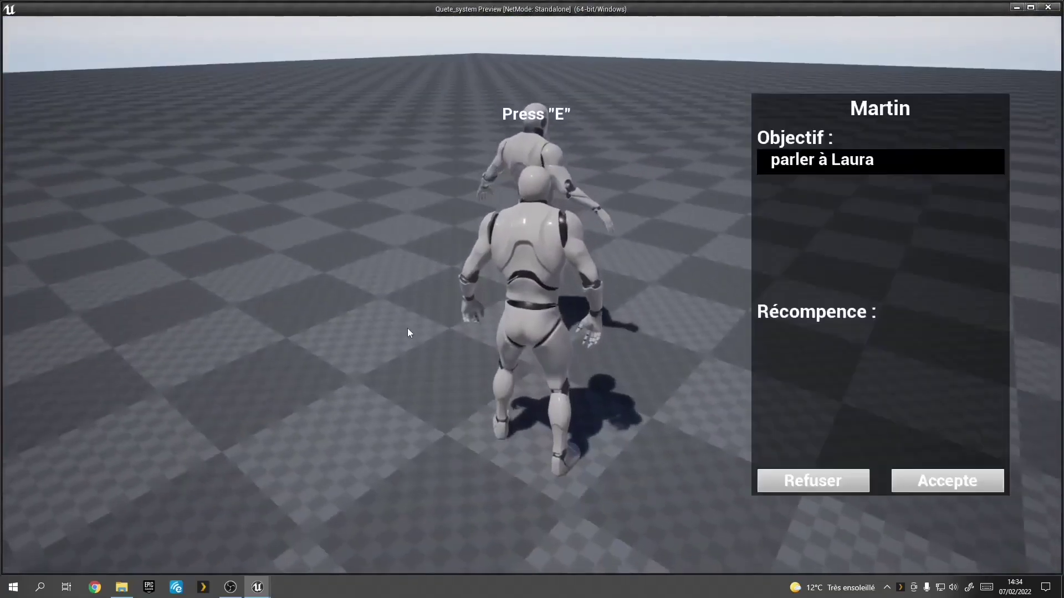
pyautogui.press('e')
pyautogui.press('e')
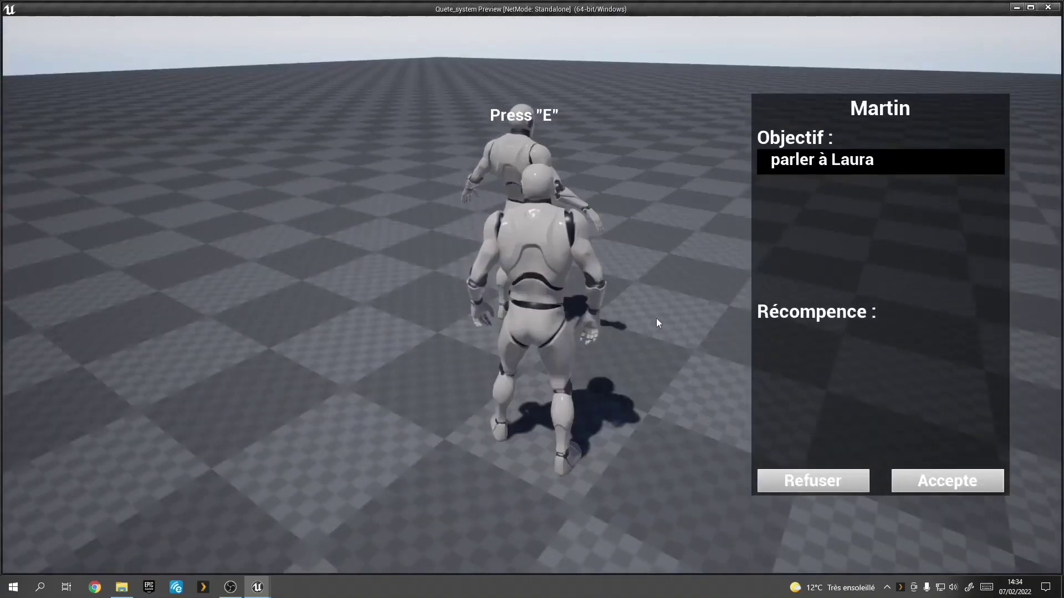
pyautogui.moveTo(787, 319)
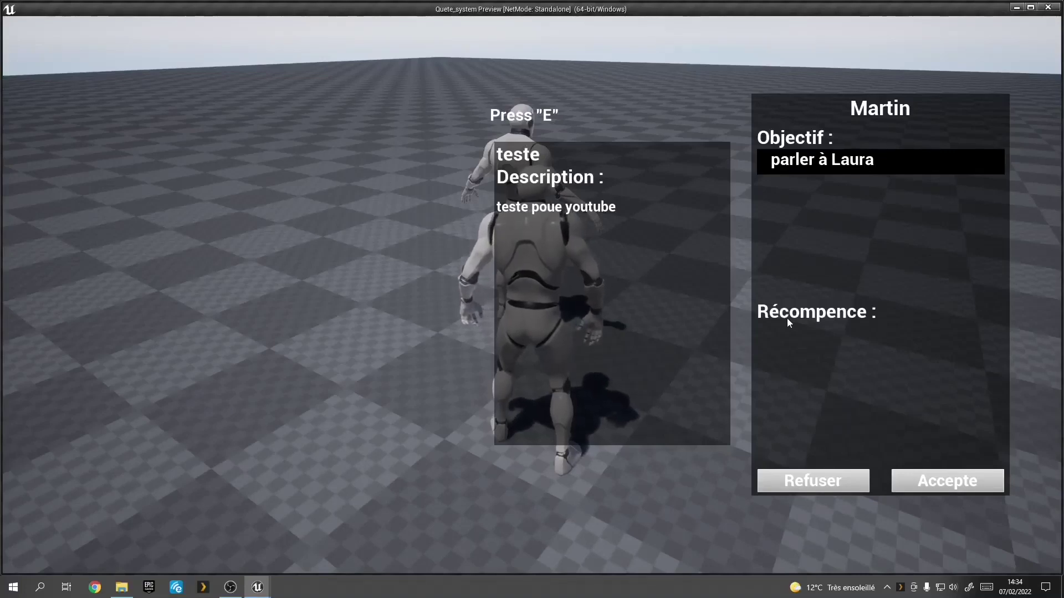
pyautogui.moveTo(774, 273)
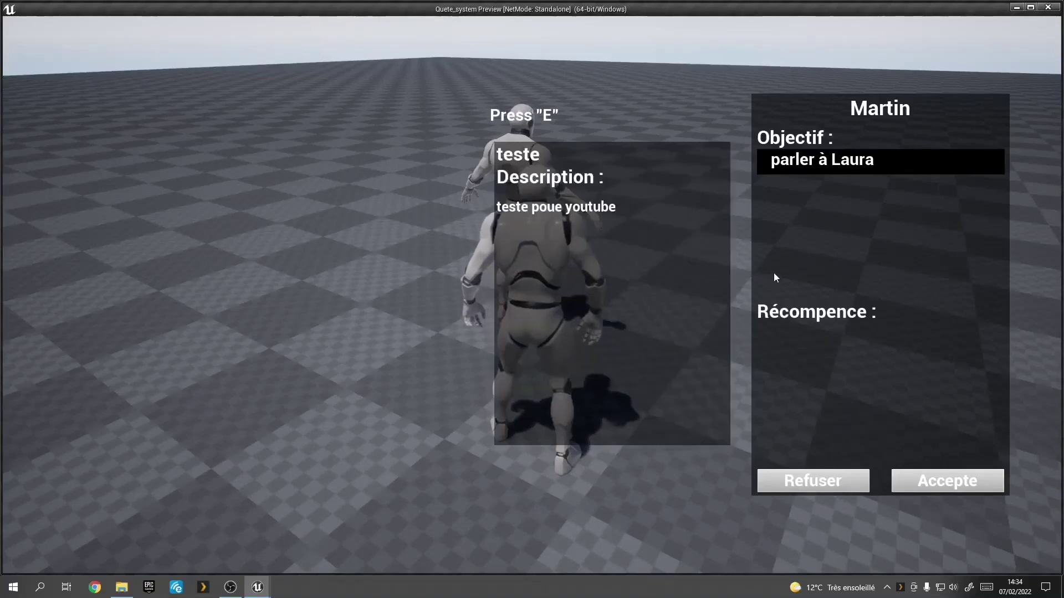
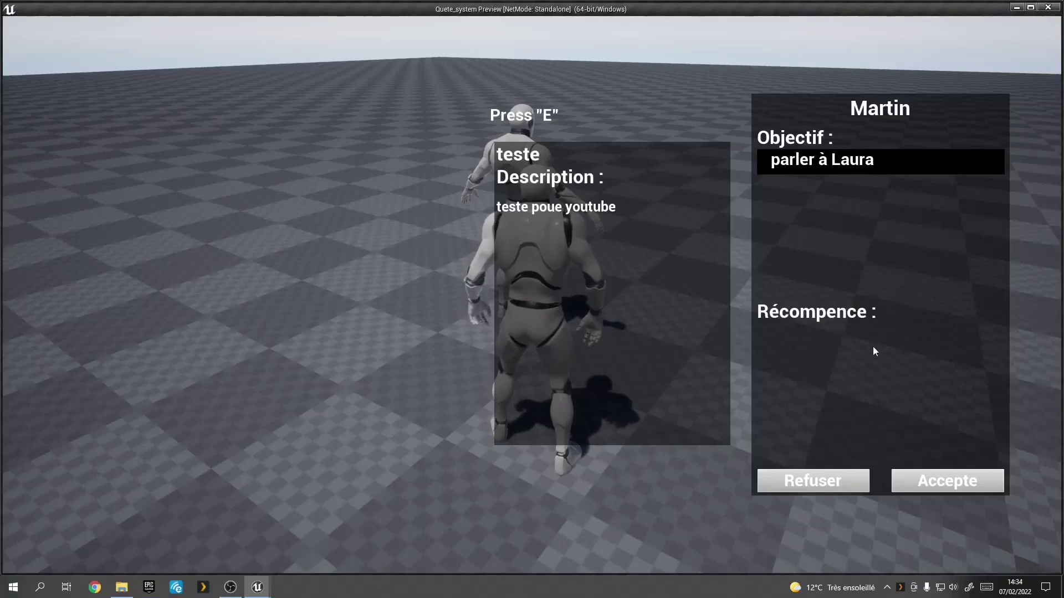
# Step: Dismiss the in-game quest panel and close the standalone game preview
pyautogui.press('Tab')
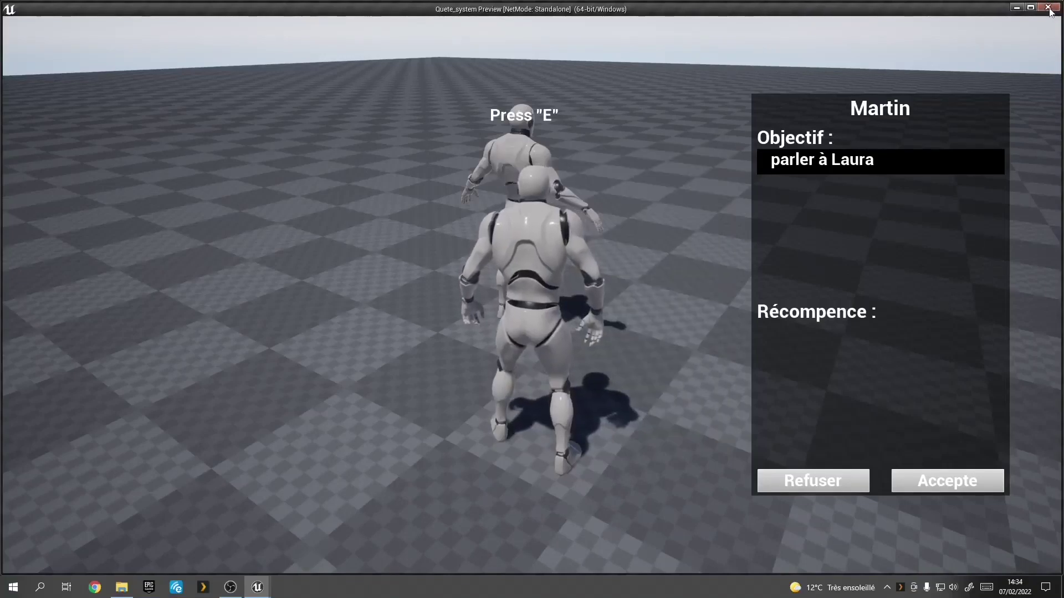
pyautogui.click(1048, 8)
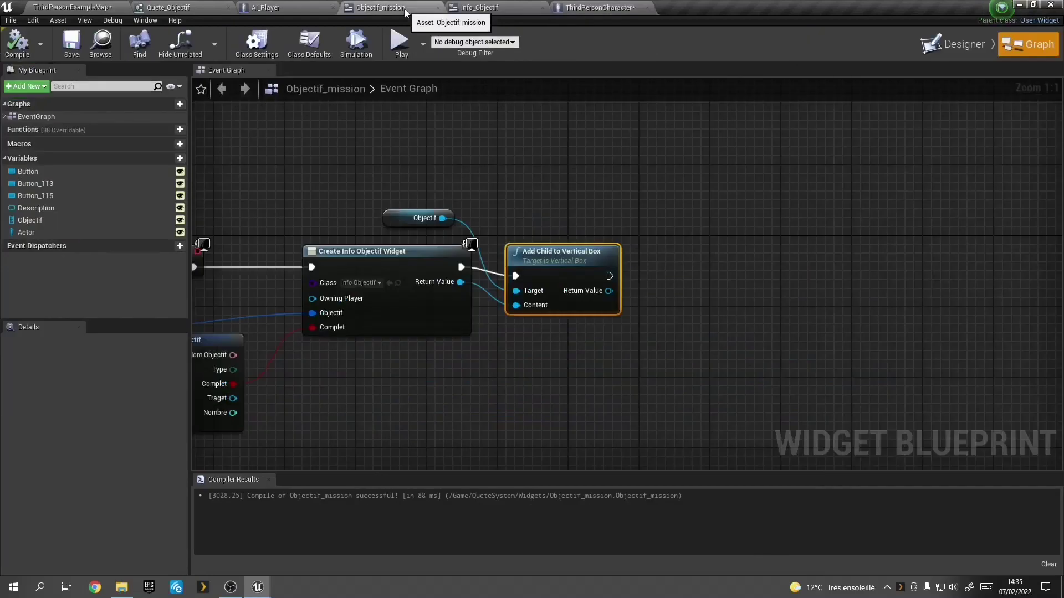
# Step: In Objectif_mission, duplicate the Create Info Objectif Widget and Add Child node group
pyautogui.click(415, 9)
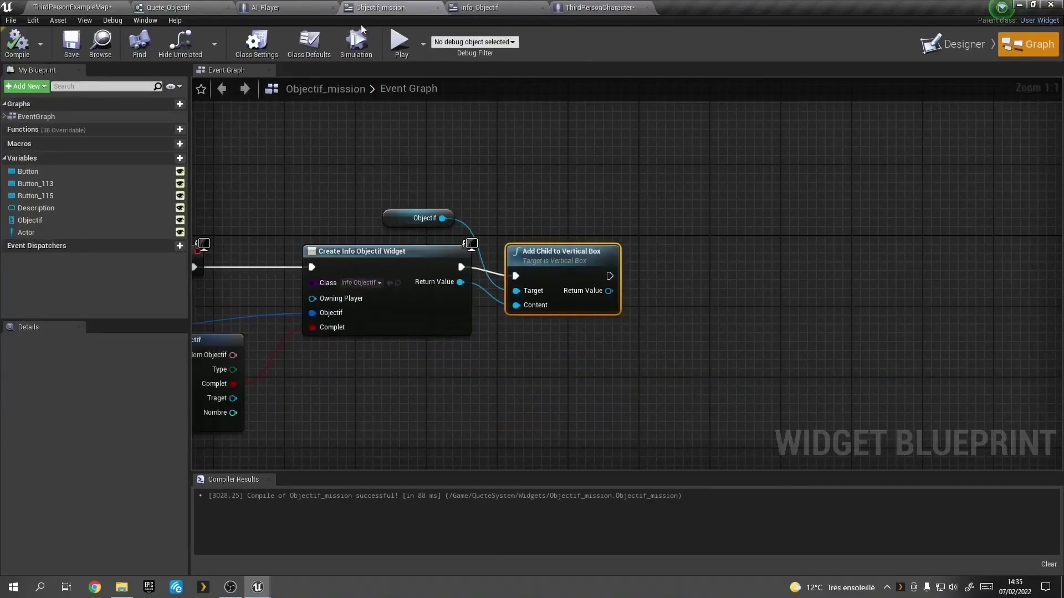
pyautogui.moveTo(375, 131); pyautogui.dragTo(485, 244, button='right')
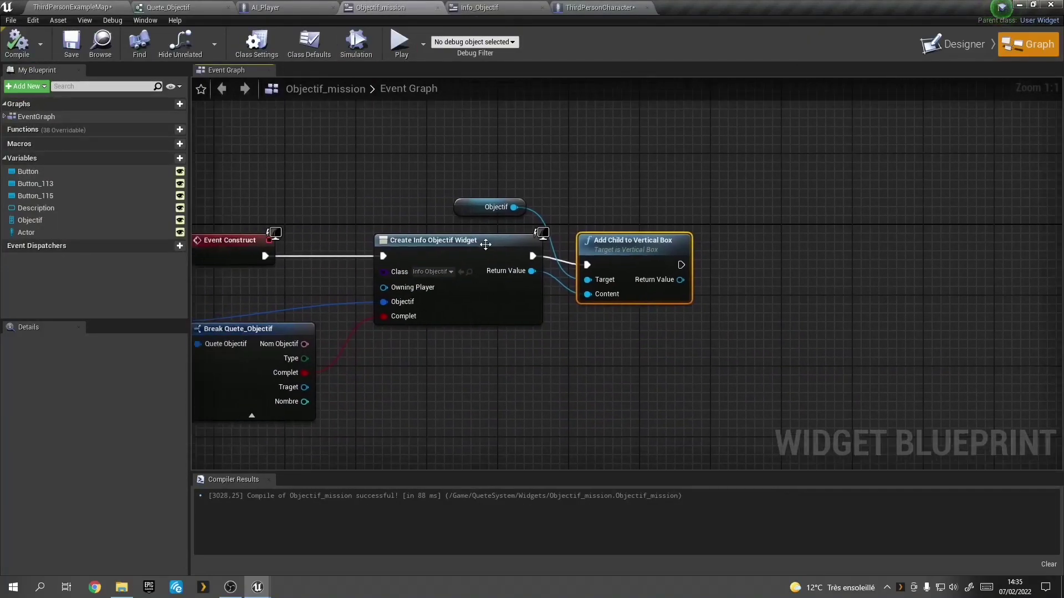
pyautogui.scroll(-2, 388, 199)
pyautogui.scroll(-1, 388, 198)
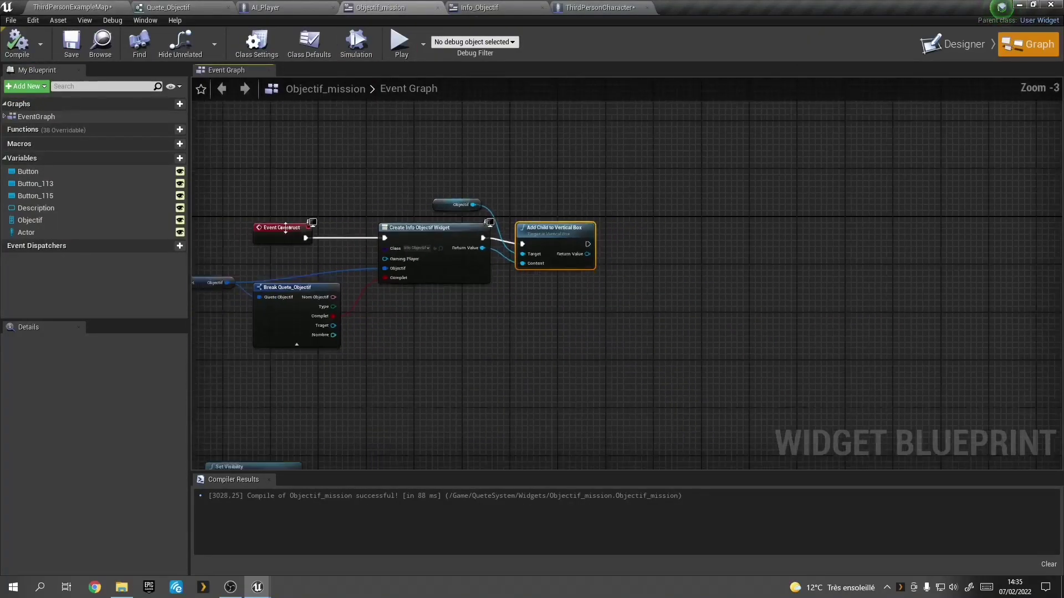
pyautogui.moveTo(228, 261); pyautogui.dragTo(408, 267, button='right')
pyautogui.moveTo(261, 265); pyautogui.dragTo(699, 361)
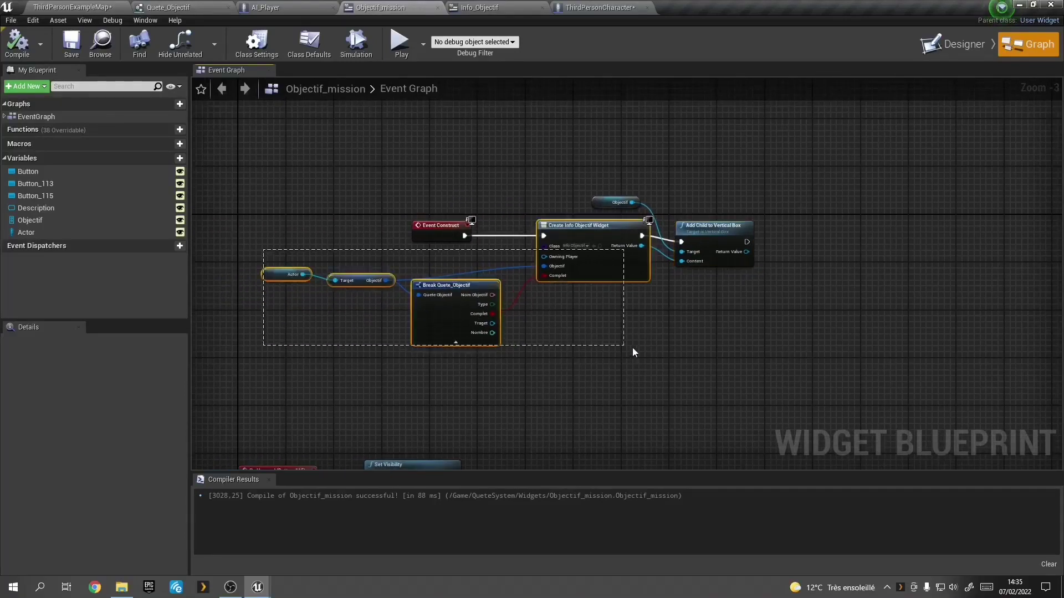
pyautogui.keyDown('ctrl'); pyautogui.click(603, 200); pyautogui.keyUp('ctrl')
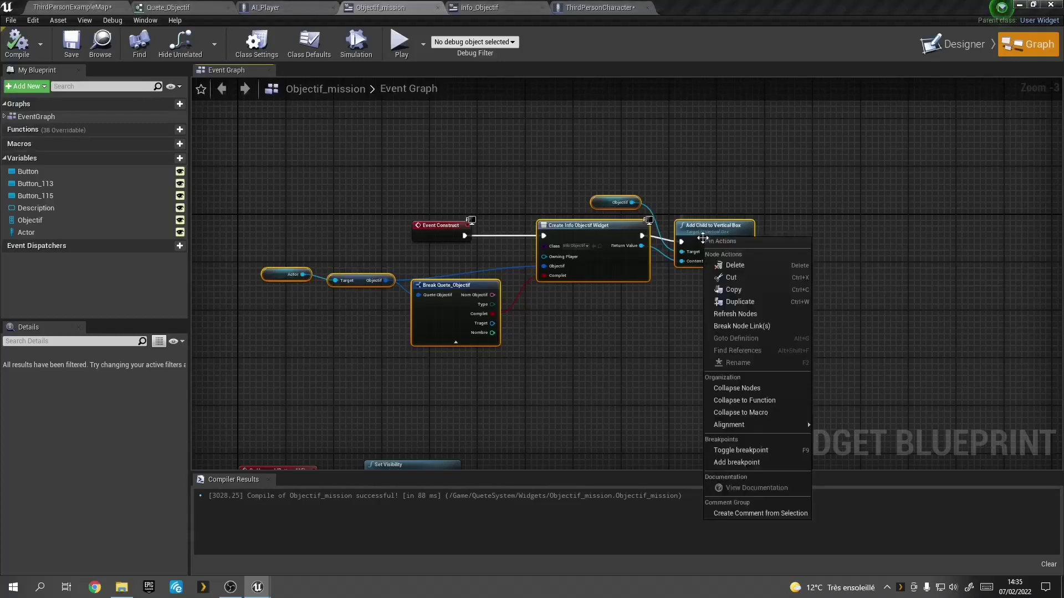
pyautogui.rightClick(702, 237)
pyautogui.click(737, 306)
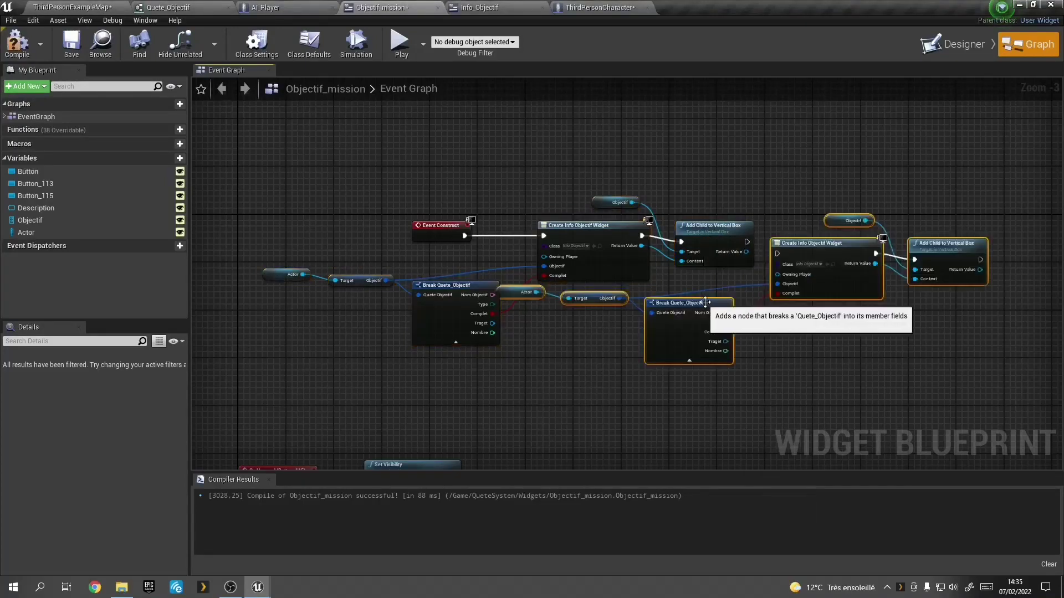
pyautogui.moveTo(700, 307)
pyautogui.mouseDown()
pyautogui.moveTo(802, 324)
pyautogui.moveTo(767, 319)
pyautogui.mouseUp()
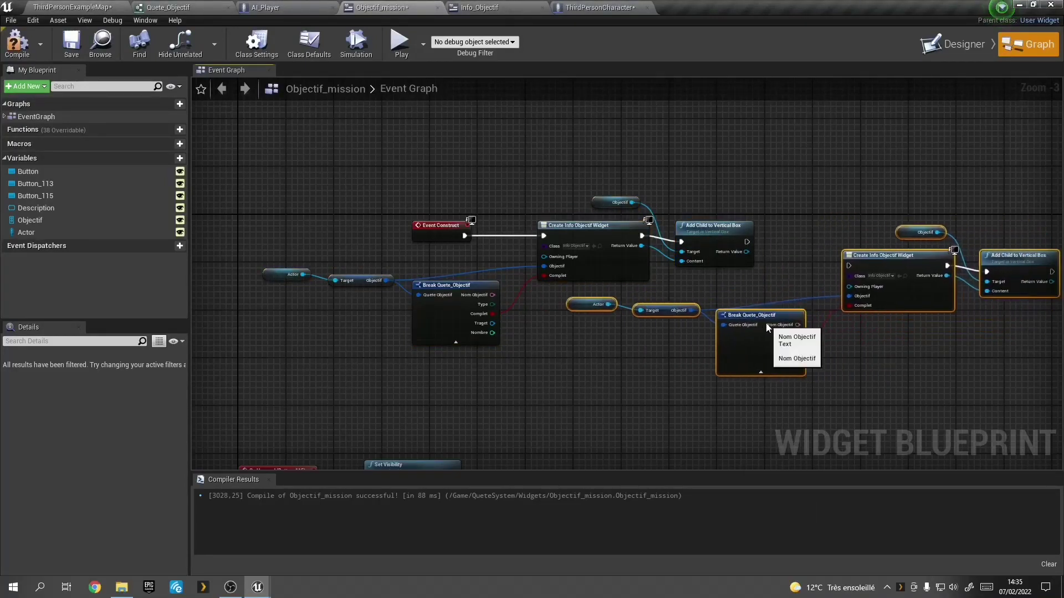
# Step: Chain the copy after the first Add Child, compile, and delete the duplicated Break Quete_Objectif node
pyautogui.moveTo(846, 268)
pyautogui.mouseDown()
pyautogui.moveTo(747, 242)
pyautogui.moveTo(827, 303)
pyautogui.mouseUp()
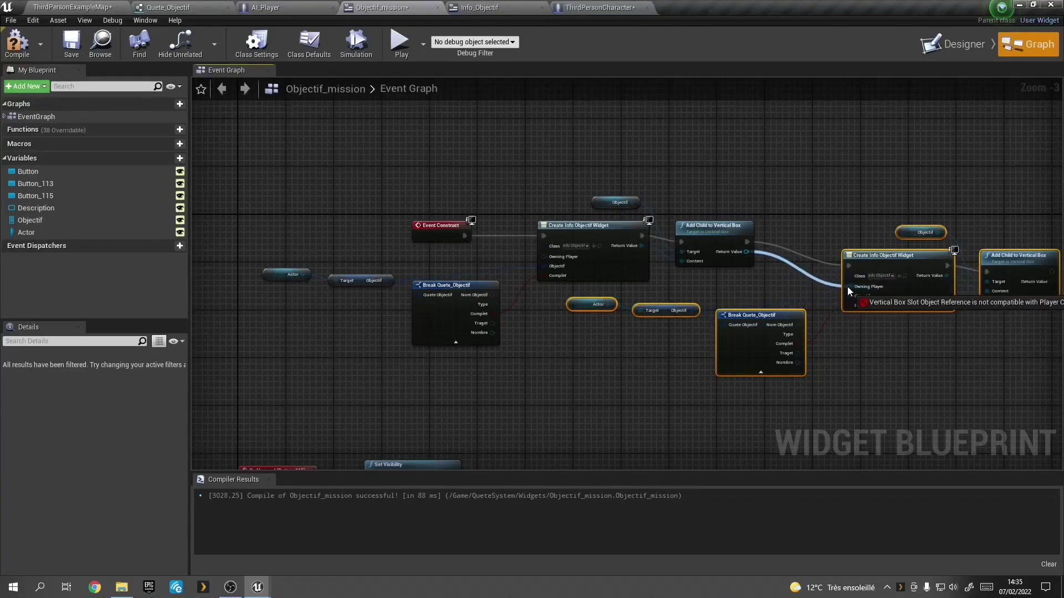
pyautogui.moveTo(827, 304); pyautogui.dragTo(847, 287)
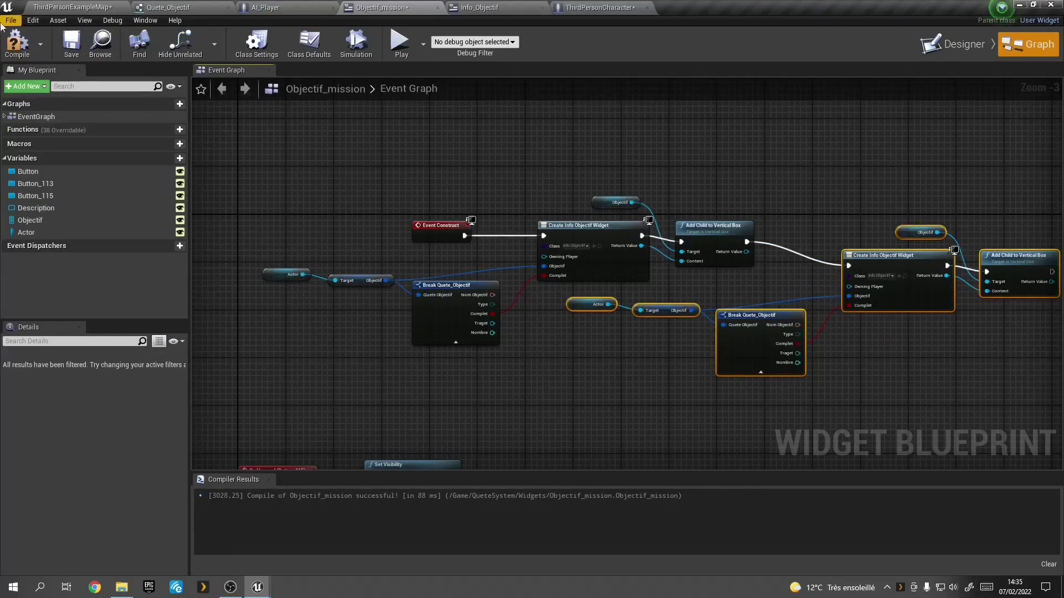
pyautogui.click(16, 41)
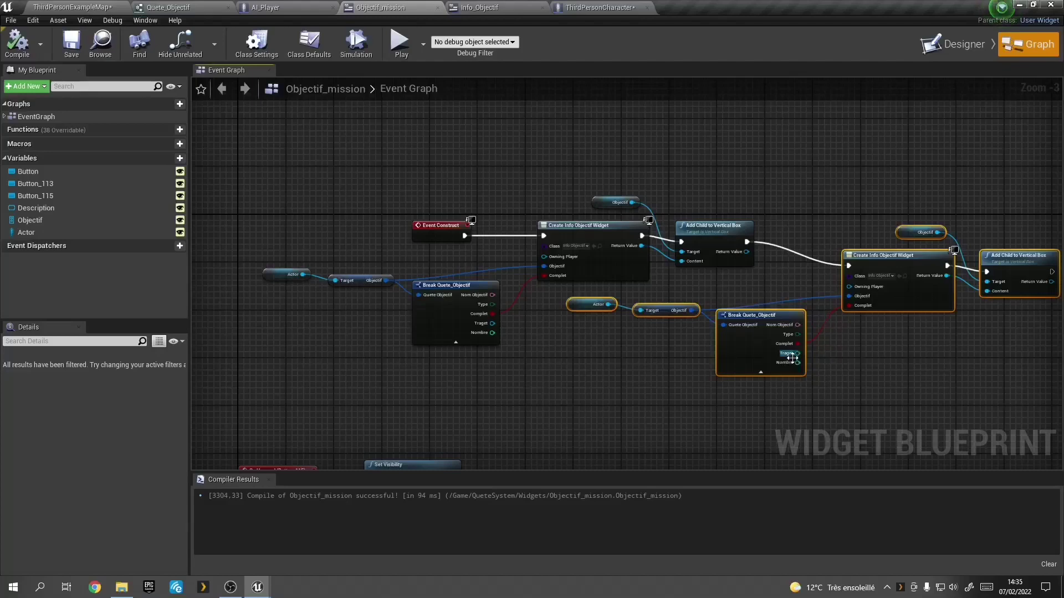
pyautogui.scroll(3, 792, 358)
pyautogui.moveTo(756, 323); pyautogui.dragTo(501, 323, button='right')
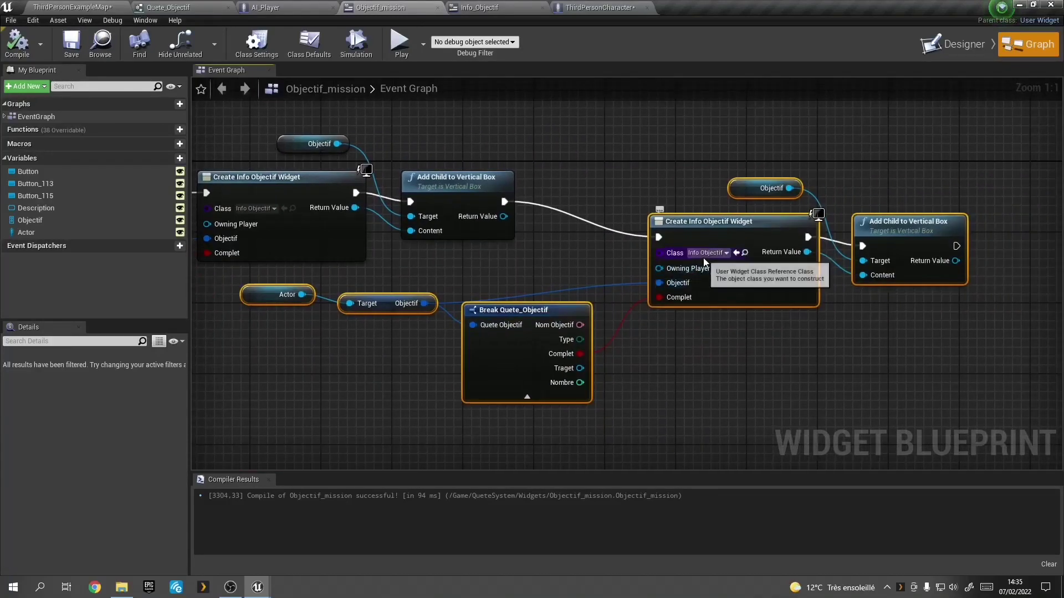
pyautogui.click(506, 368)
pyautogui.press('Delete')
# Step: Replace the duplicate Objectif getter with a Get Recompence node from Actor, then compile
pyautogui.click(406, 317)
pyautogui.press('Delete')
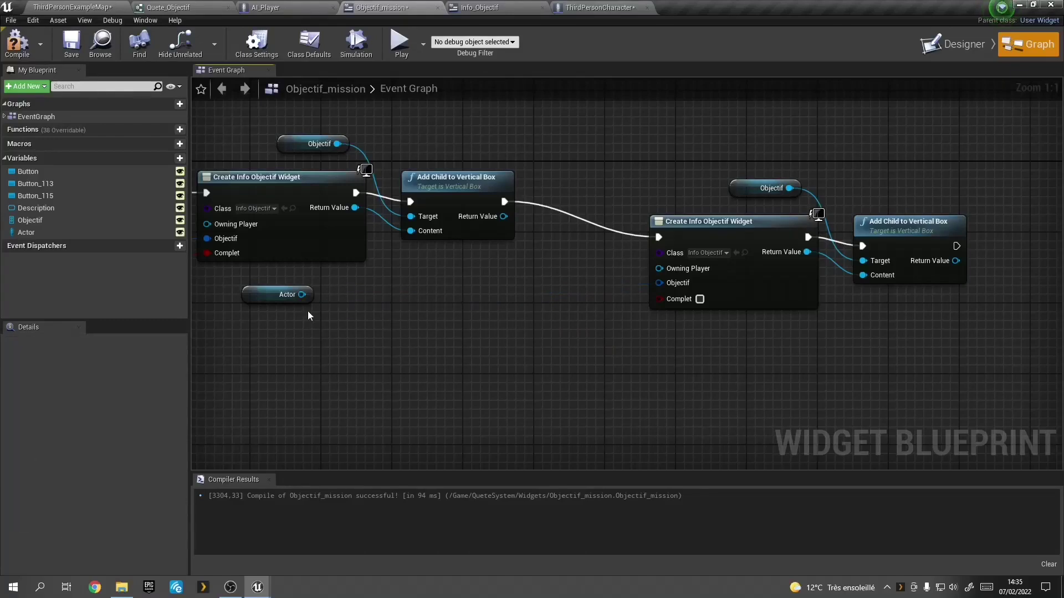
pyautogui.moveTo(302, 294); pyautogui.dragTo(324, 302)
pyautogui.write('re')
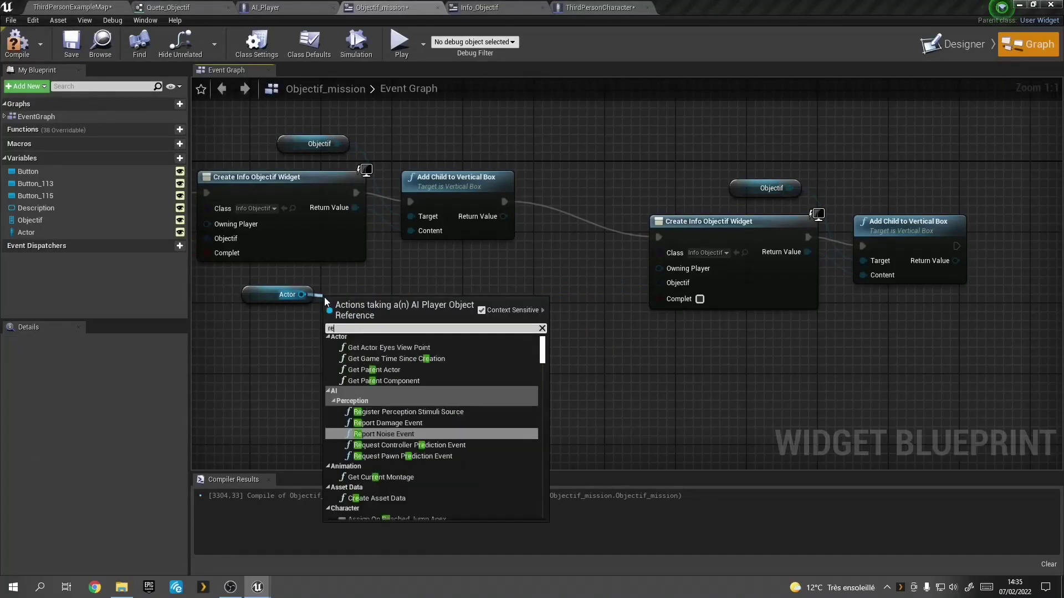
pyautogui.write('co')
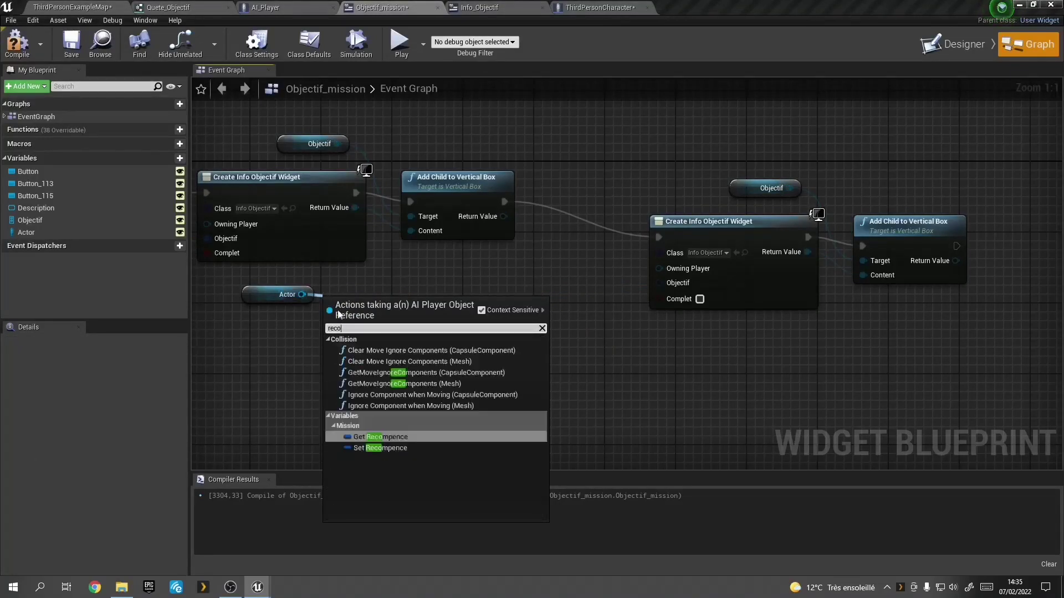
pyautogui.click(390, 438)
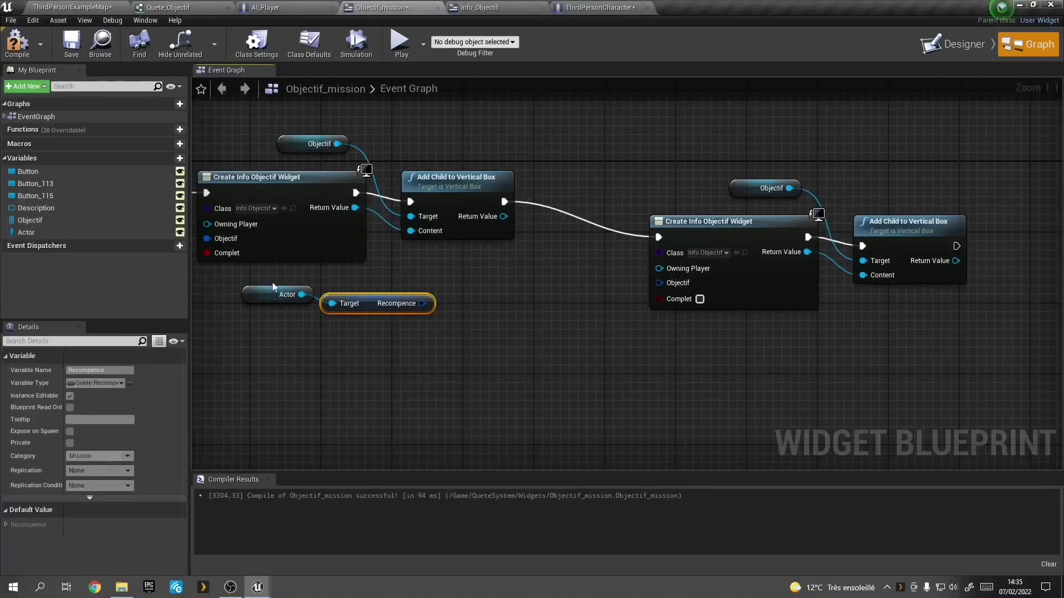
pyautogui.moveTo(272, 281)
pyautogui.mouseDown()
pyautogui.moveTo(370, 318)
pyautogui.moveTo(576, 313)
pyautogui.moveTo(663, 283)
pyautogui.mouseUp()
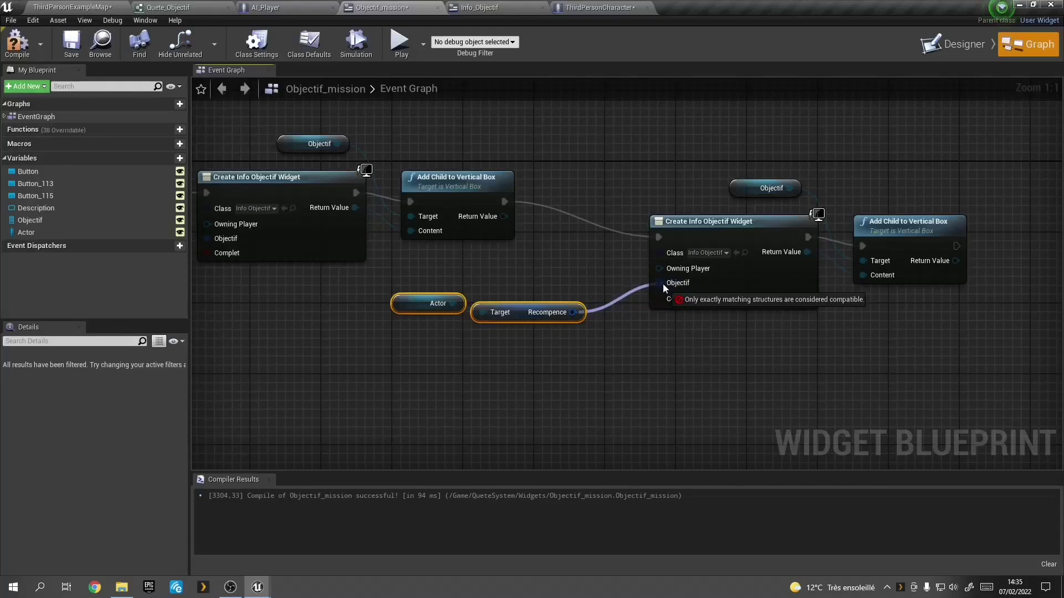
pyautogui.moveTo(663, 283); pyautogui.dragTo(605, 294)
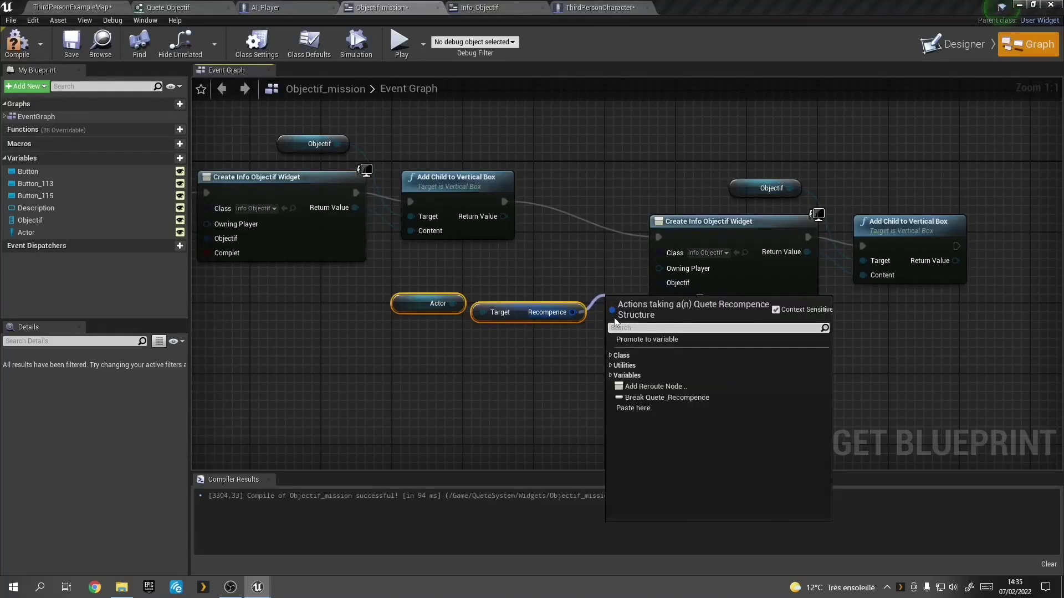
pyautogui.click(8, 53)
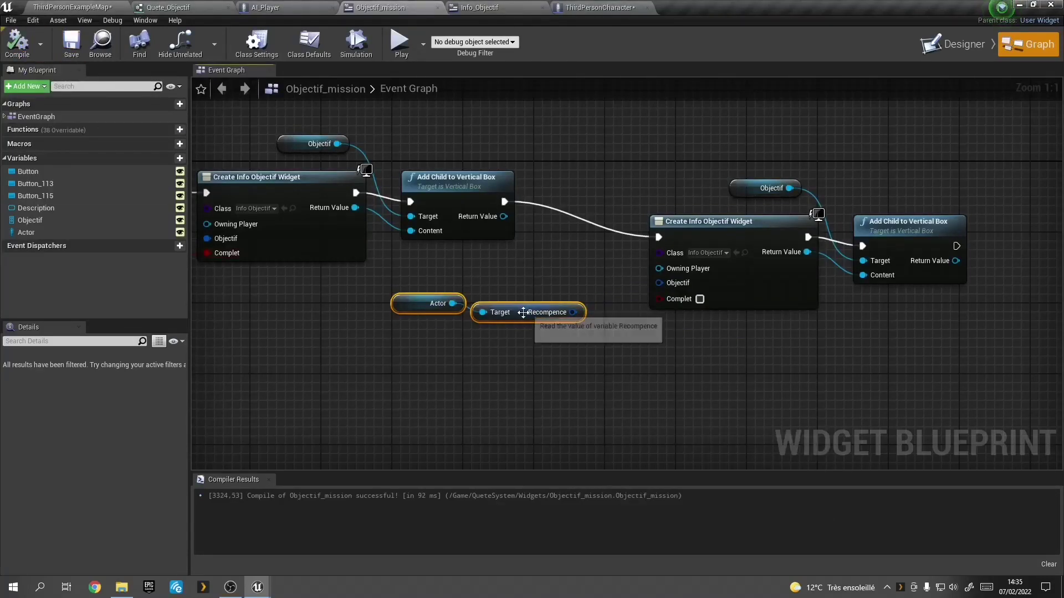
pyautogui.click(479, 7)
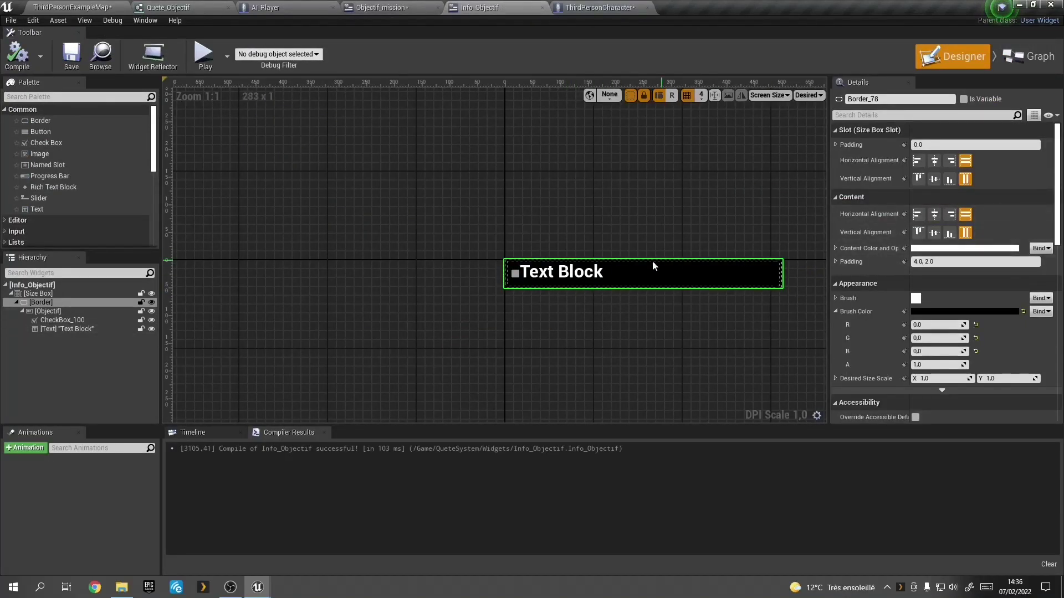
# Step: Change Info_Objectif's Objectif variable type to AI Player and compile the widget
pyautogui.click(588, 270)
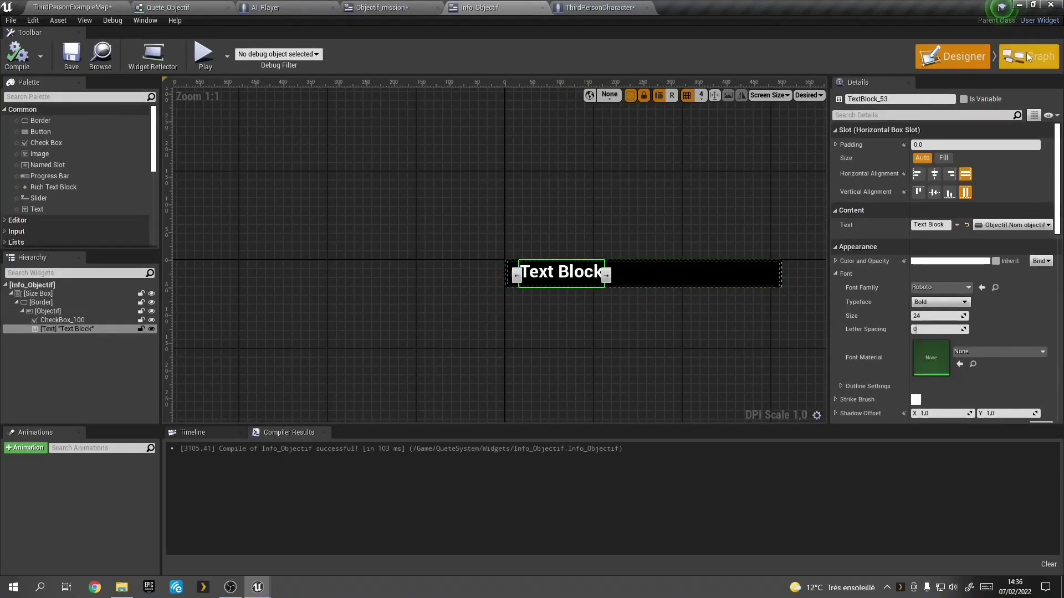
pyautogui.click(1027, 56)
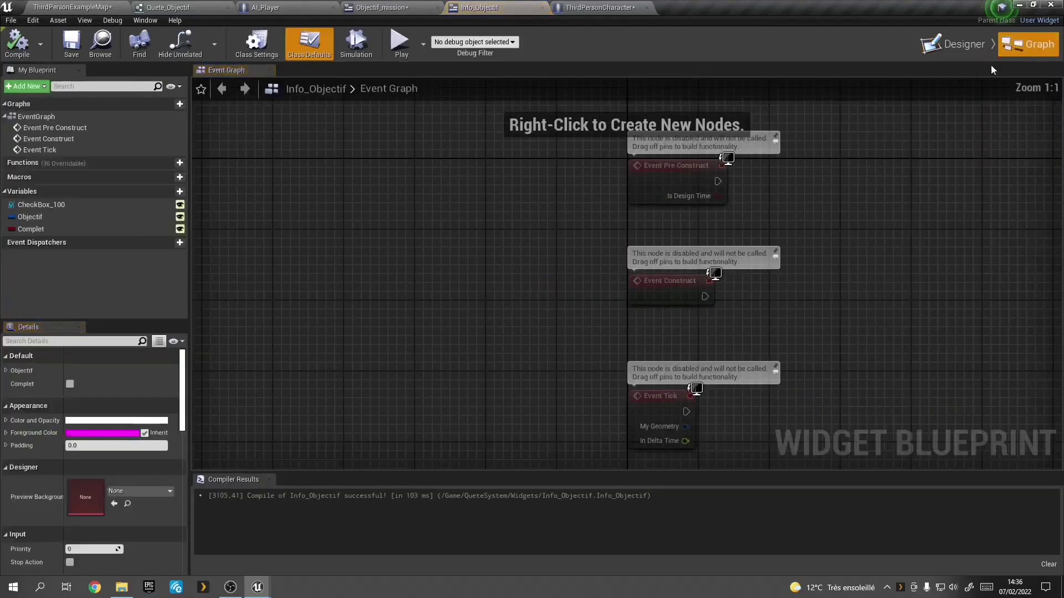
pyautogui.click(67, 216)
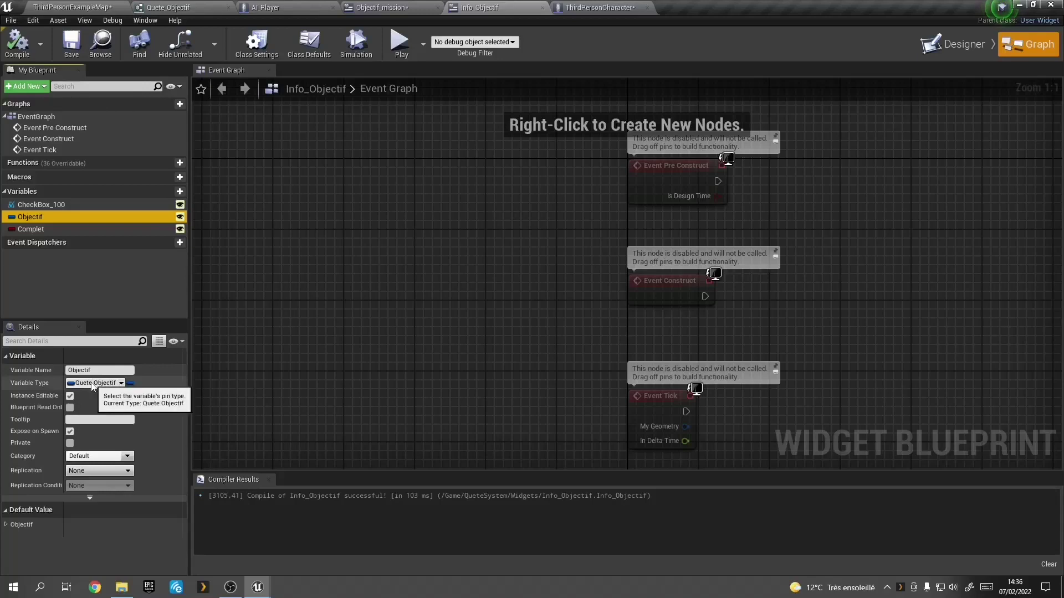
pyautogui.click(93, 384)
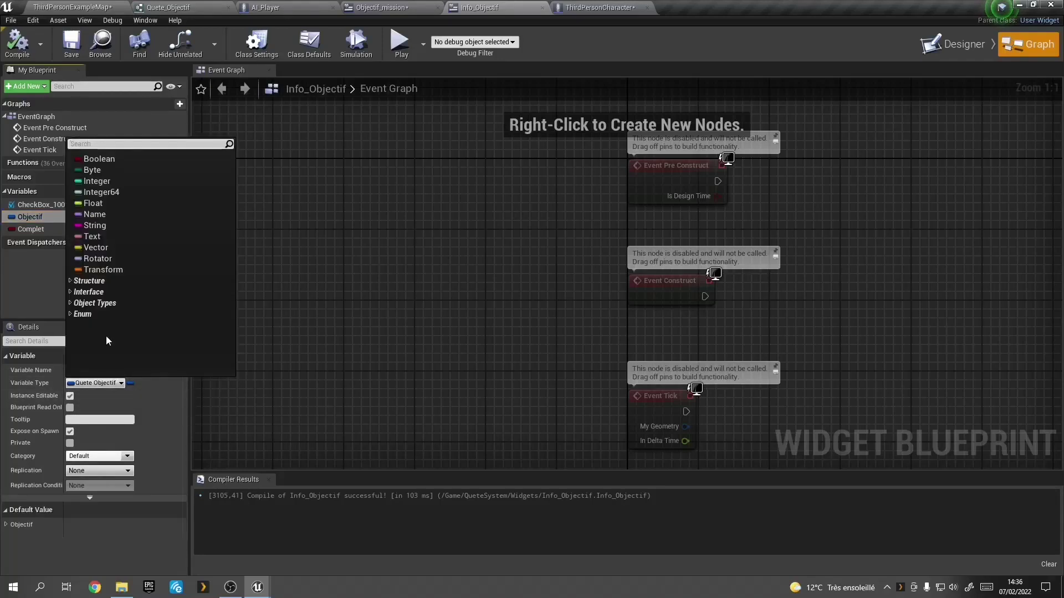
pyautogui.write('ai')
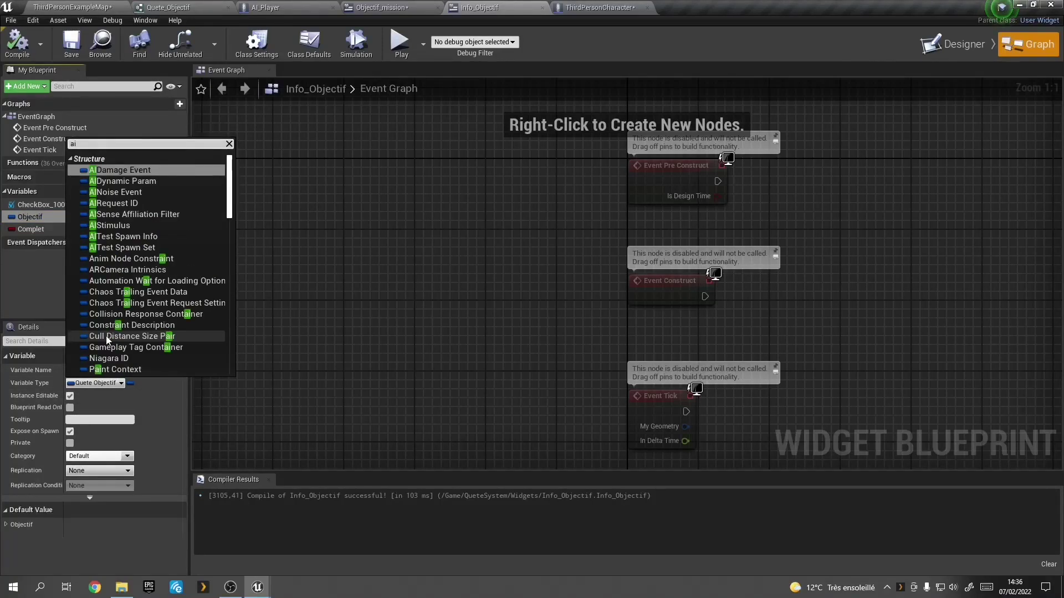
pyautogui.write('_')
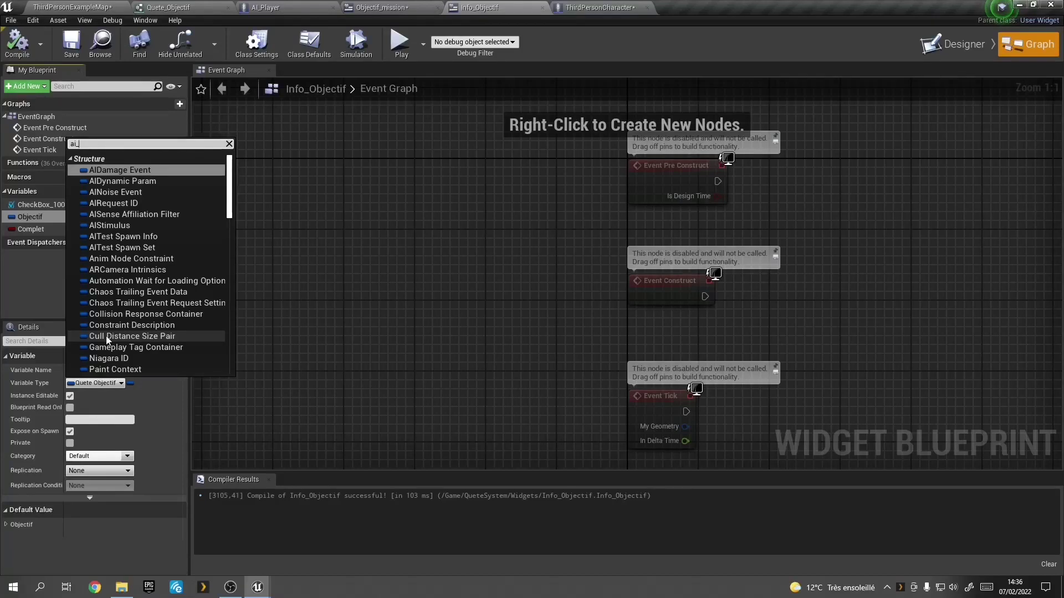
pyautogui.write('pl')
pyautogui.click(111, 170)
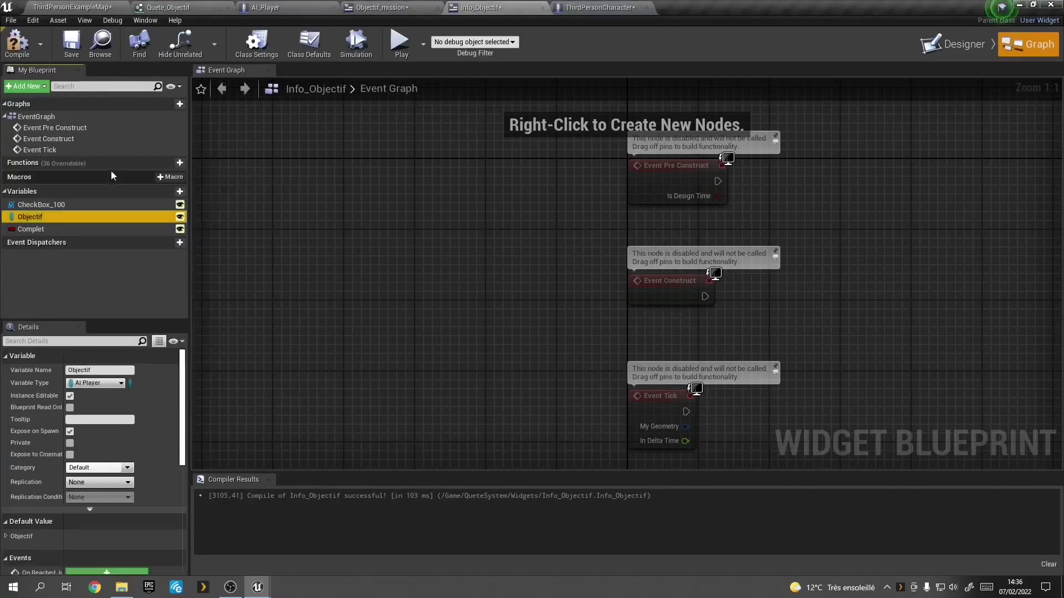
pyautogui.click(16, 43)
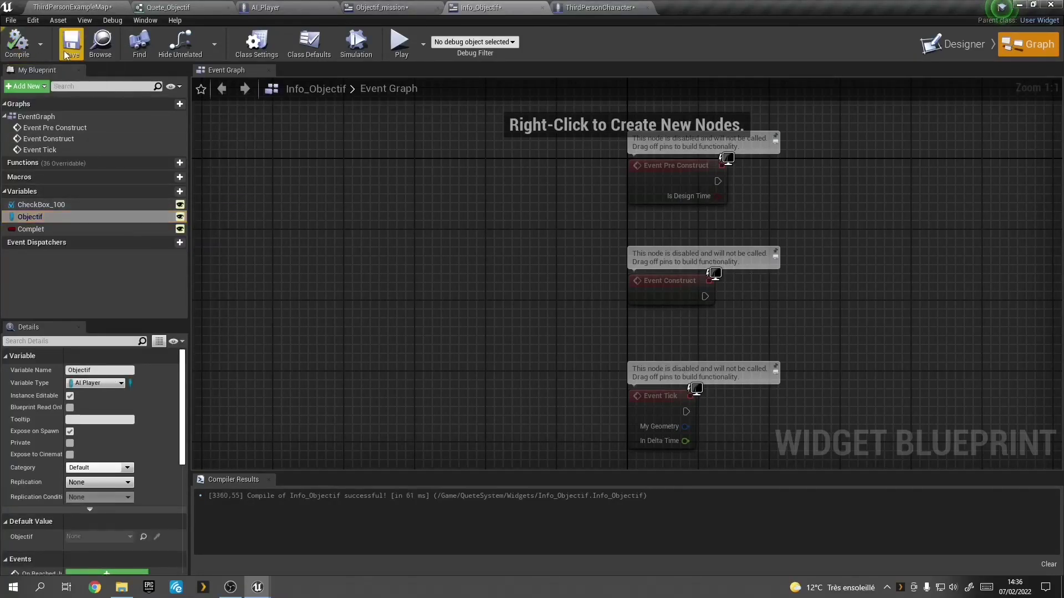
pyautogui.click(940, 54)
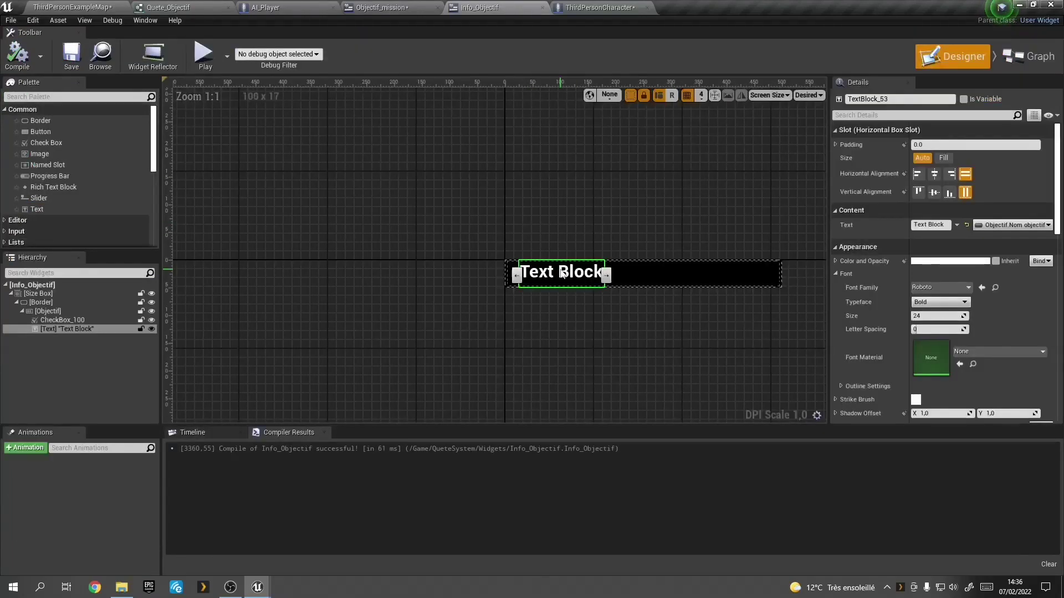
# Step: Bind the text block's Text to Objectif.Objectif.Nom objectif and recompile Info_Objectif
pyautogui.click(1014, 225)
pyautogui.moveTo(1006, 283)
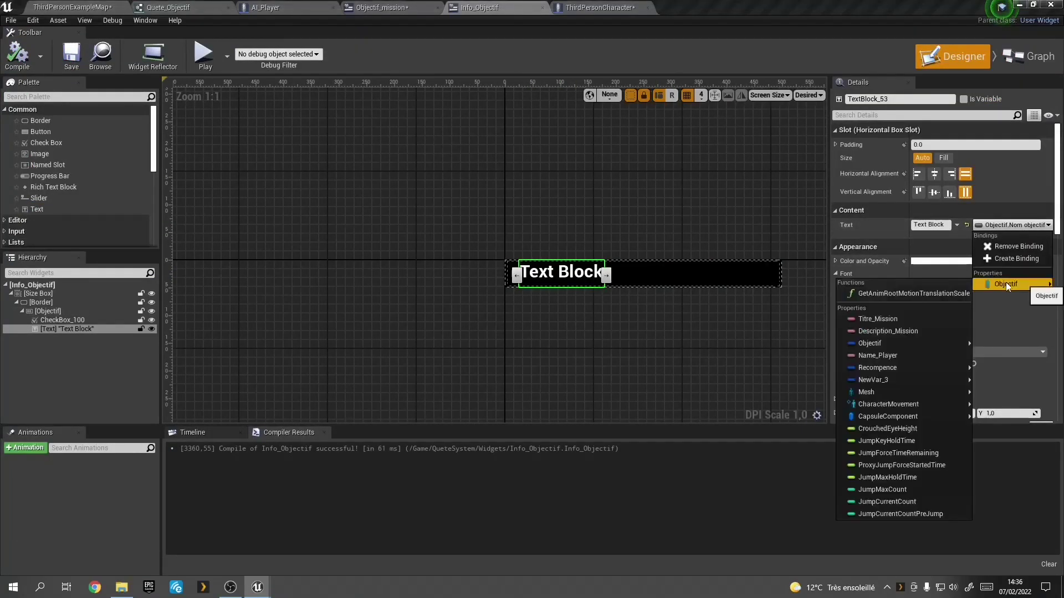
pyautogui.moveTo(873, 347)
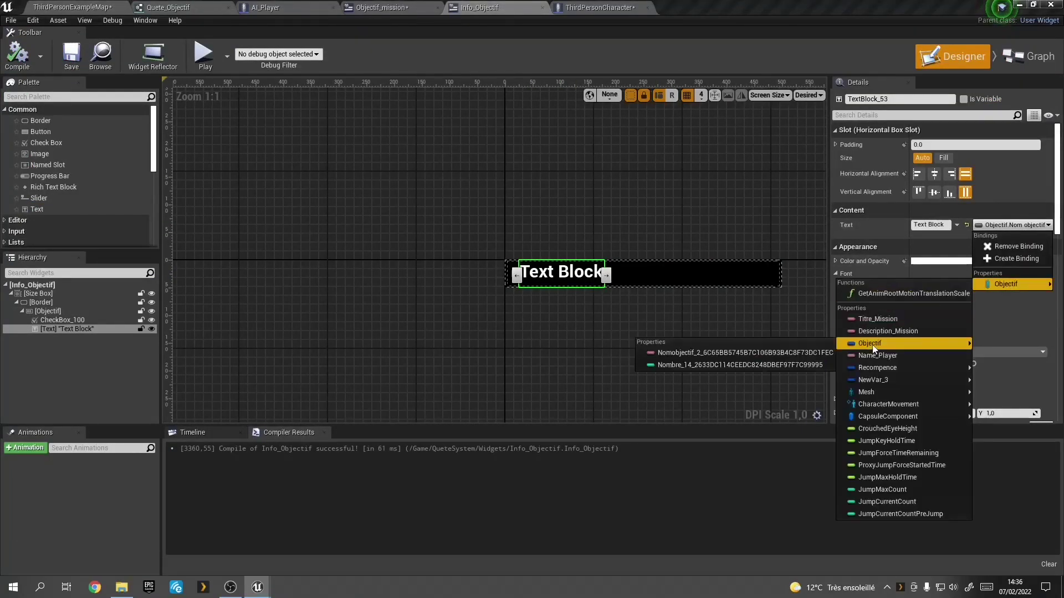
pyautogui.click(710, 359)
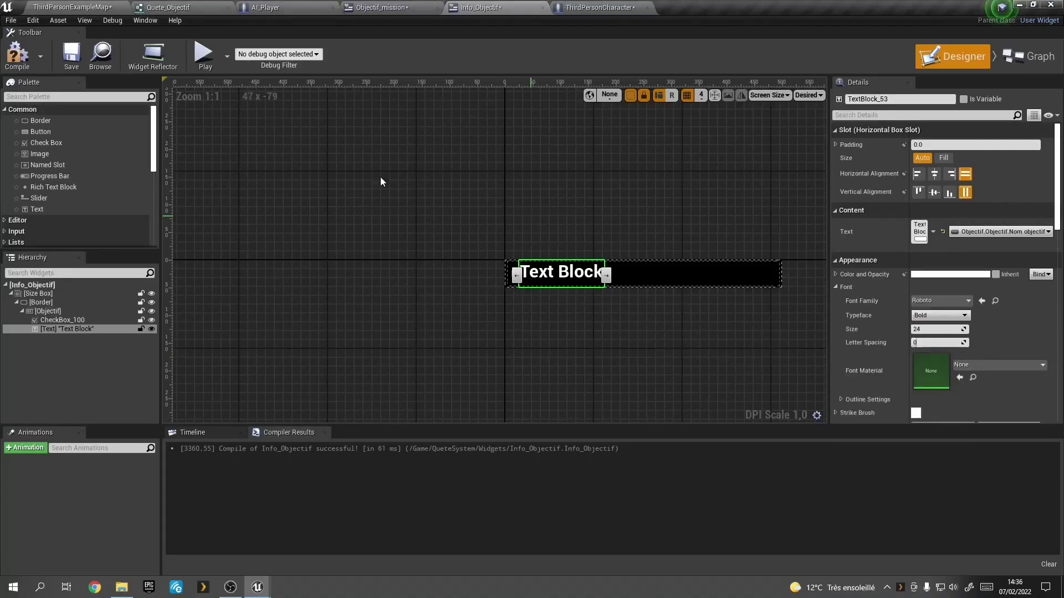
pyautogui.click(18, 55)
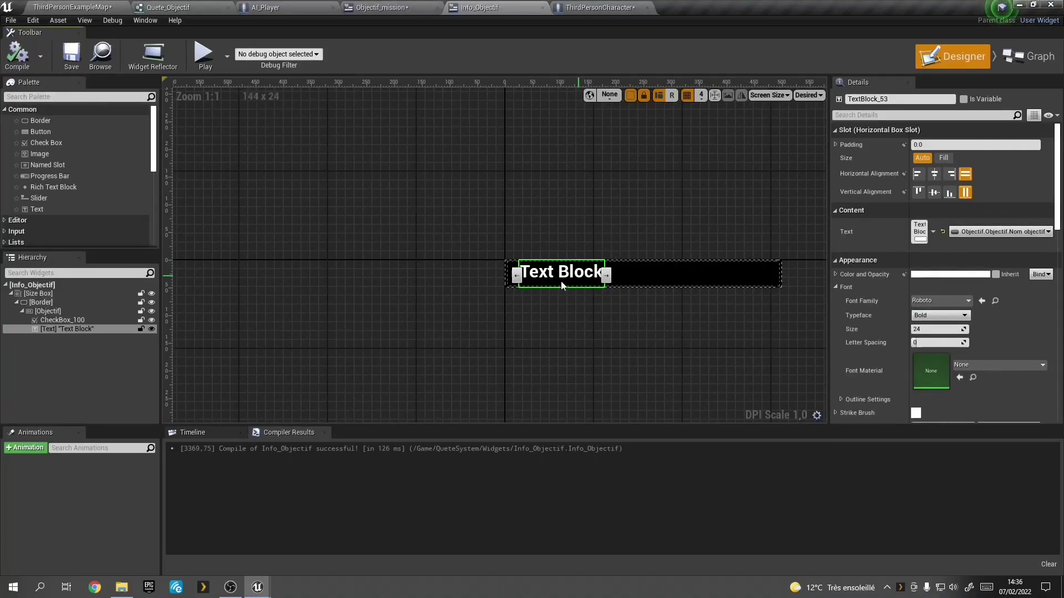
pyautogui.click(510, 270)
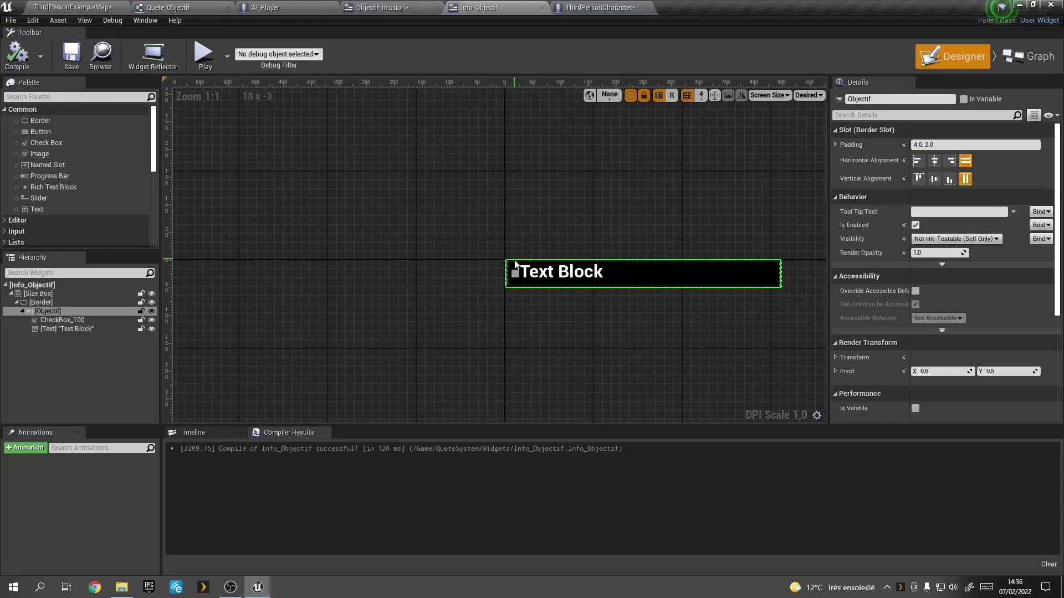
pyautogui.click(515, 274)
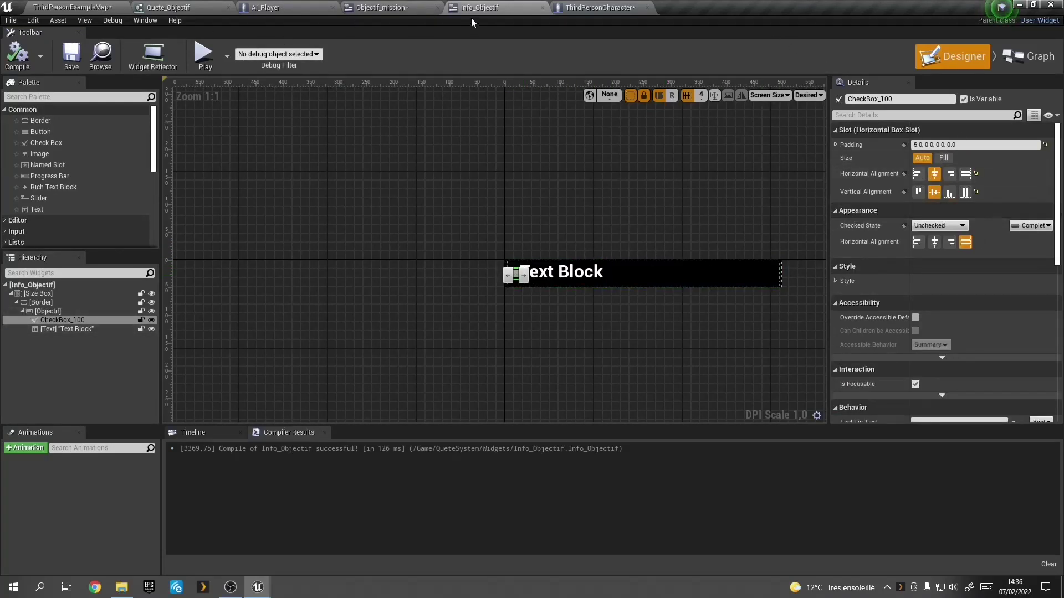
pyautogui.click(375, 5)
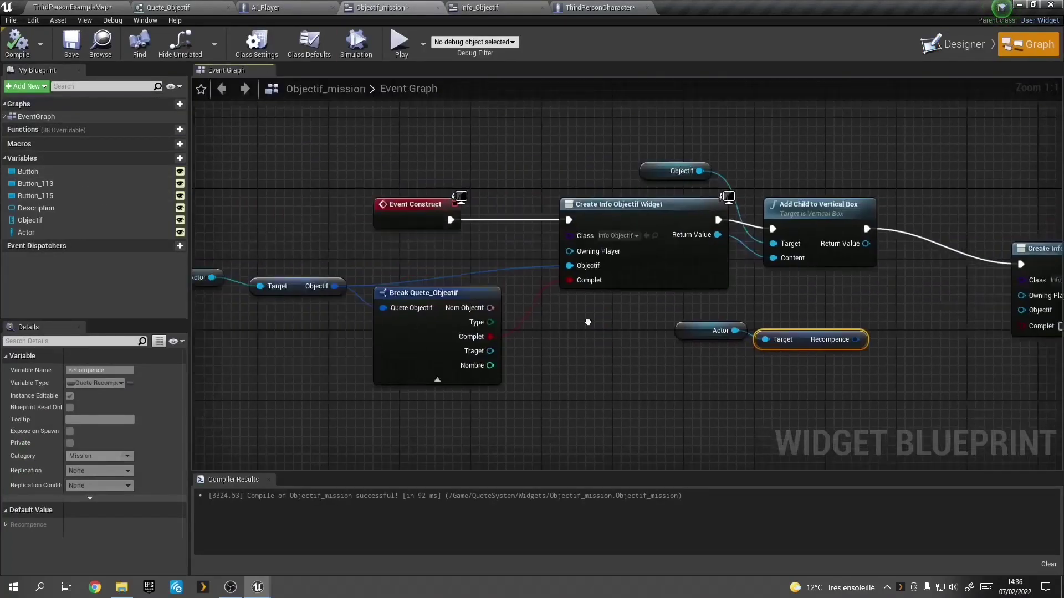
# Step: Wire Actor into the first Create Info Objectif Widget's Objectif pin and recompile
pyautogui.click(16, 43)
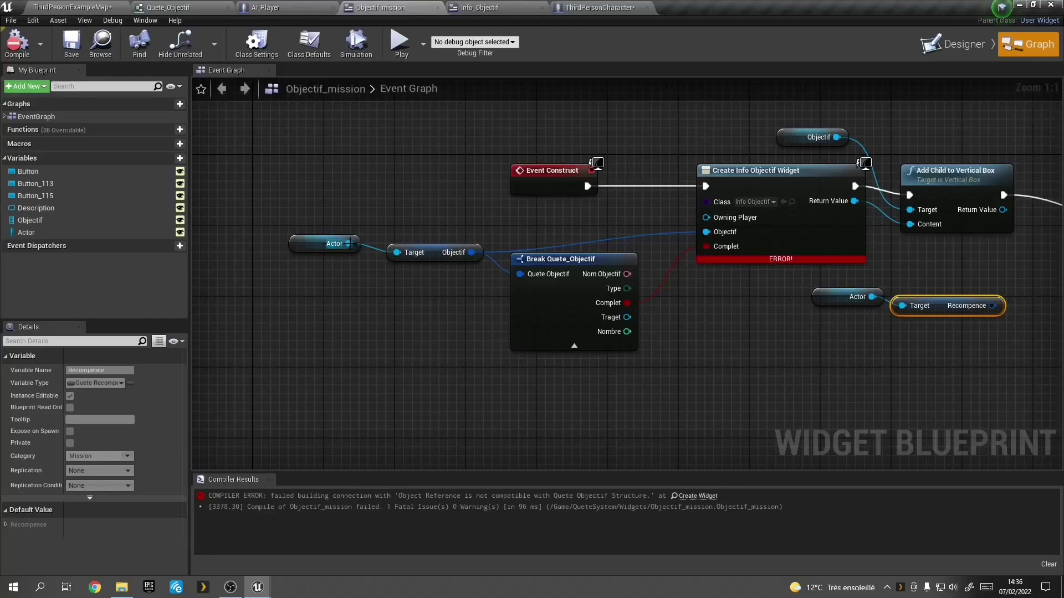
pyautogui.moveTo(348, 243); pyautogui.dragTo(706, 232)
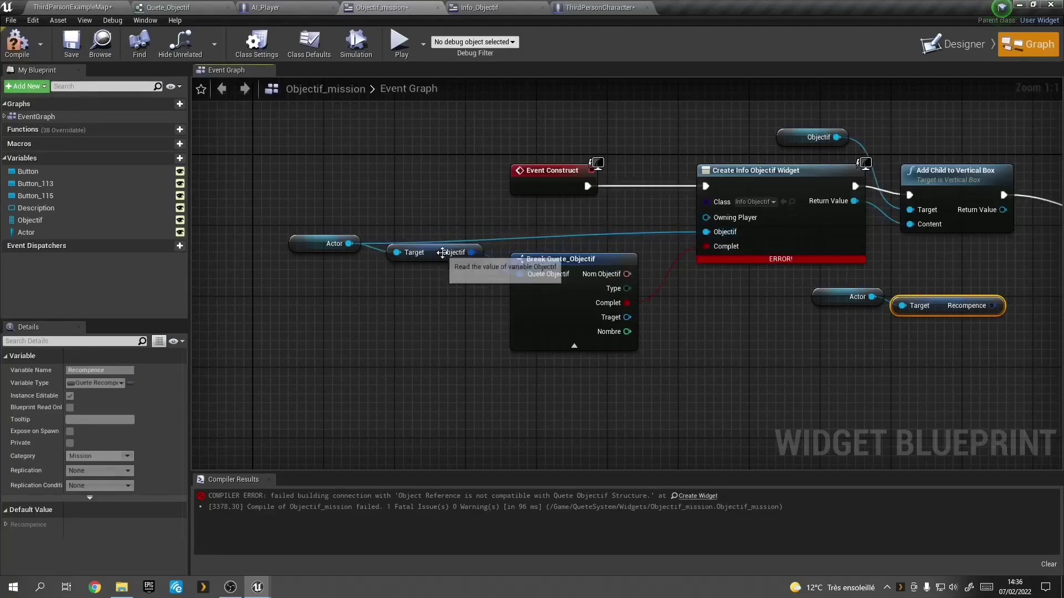
pyautogui.moveTo(443, 252); pyautogui.dragTo(450, 271)
pyautogui.click(17, 44)
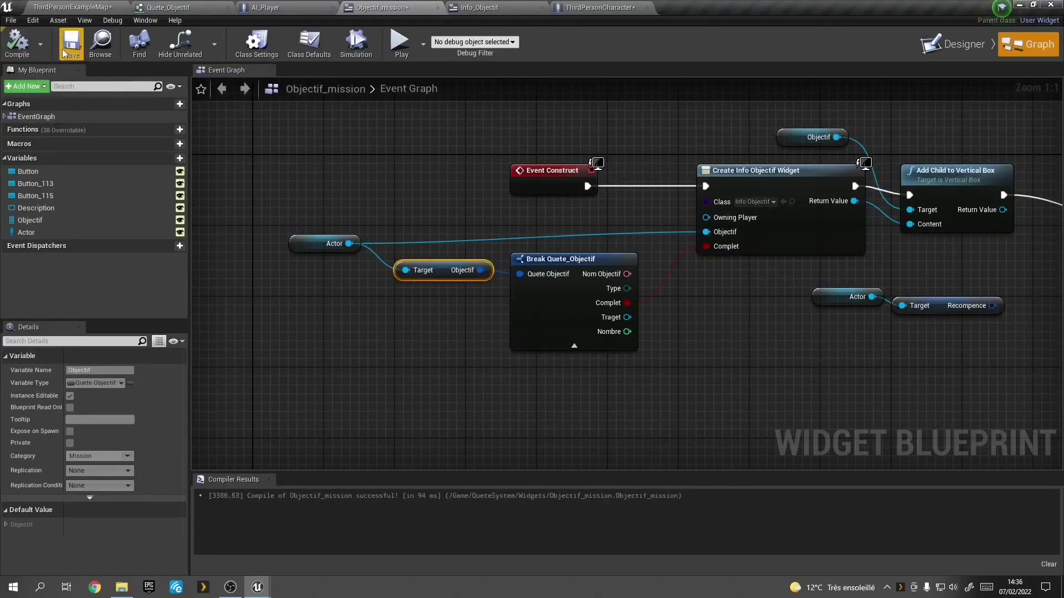
# Step: Wire Actor into the second widget node's Objectif pin, then compile and save Objectif_mission
pyautogui.moveTo(692, 361); pyautogui.dragTo(316, 369, button='right')
pyautogui.moveTo(598, 315); pyautogui.dragTo(705, 341)
pyautogui.moveTo(495, 303); pyautogui.dragTo(778, 284)
pyautogui.click(16, 43)
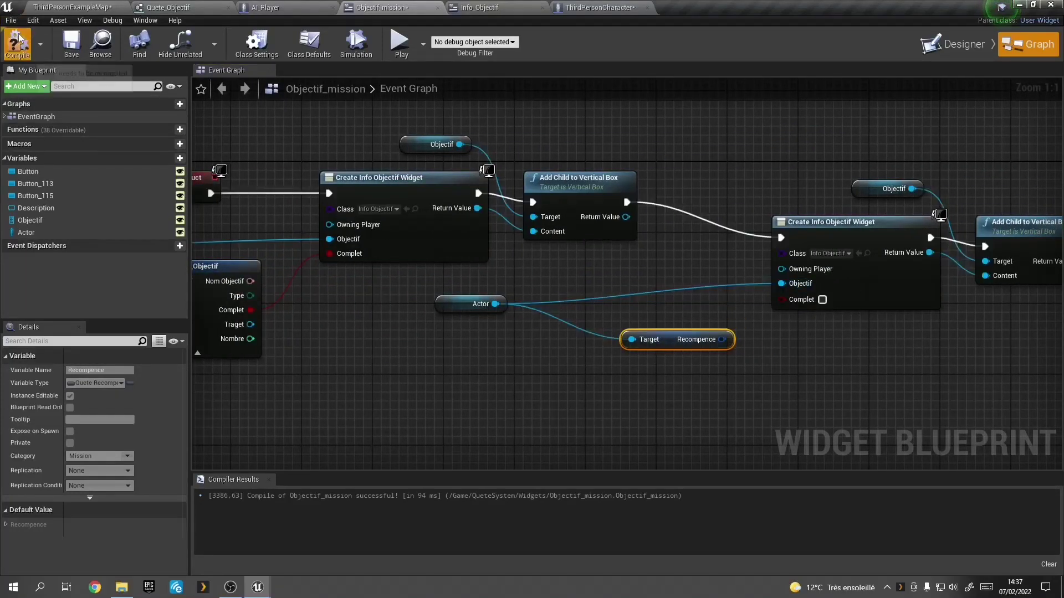
pyautogui.click(67, 47)
pyautogui.click(477, 8)
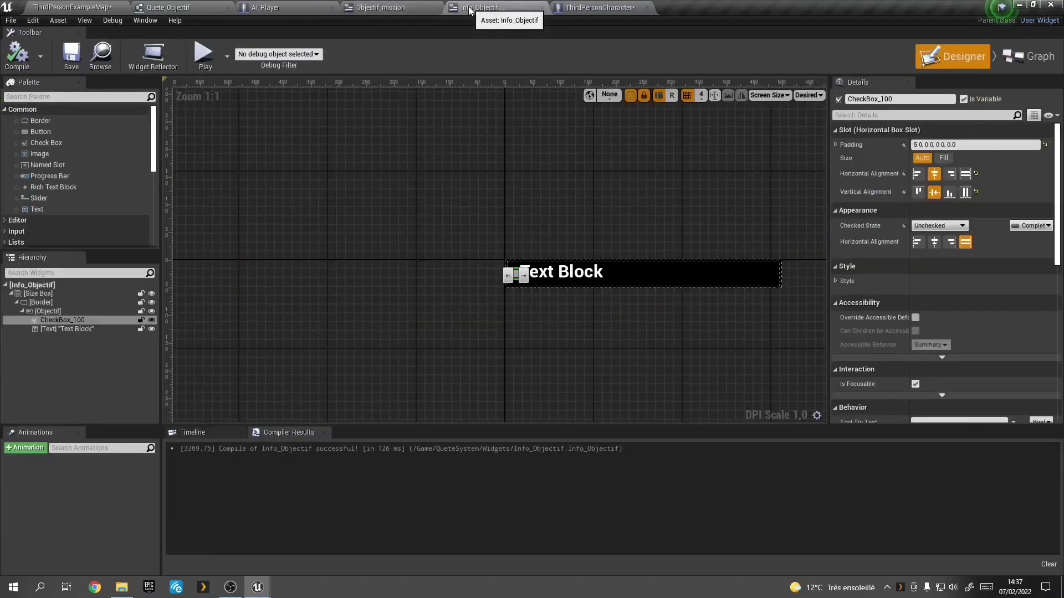
pyautogui.click(570, 276)
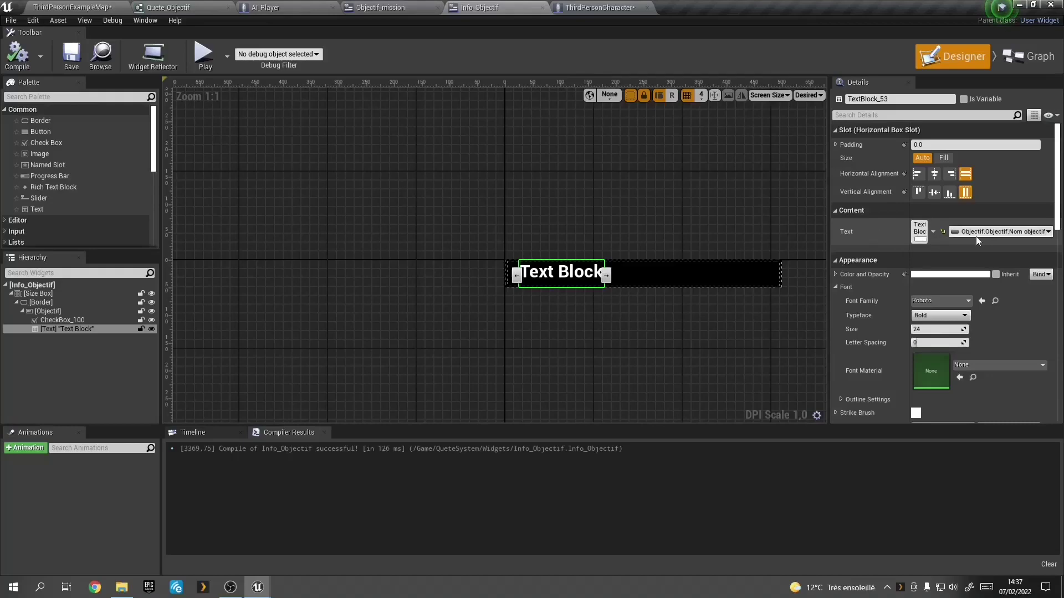
# Step: Back in the level editor, duplicate the Info_Objectif widget asset
pyautogui.click(575, 9)
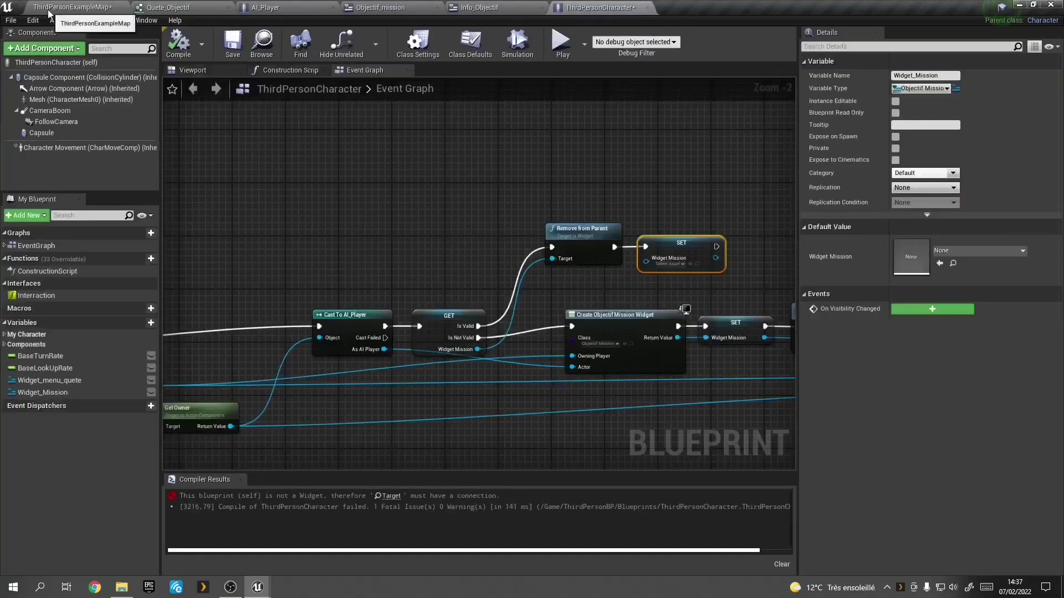
pyautogui.click(48, 9)
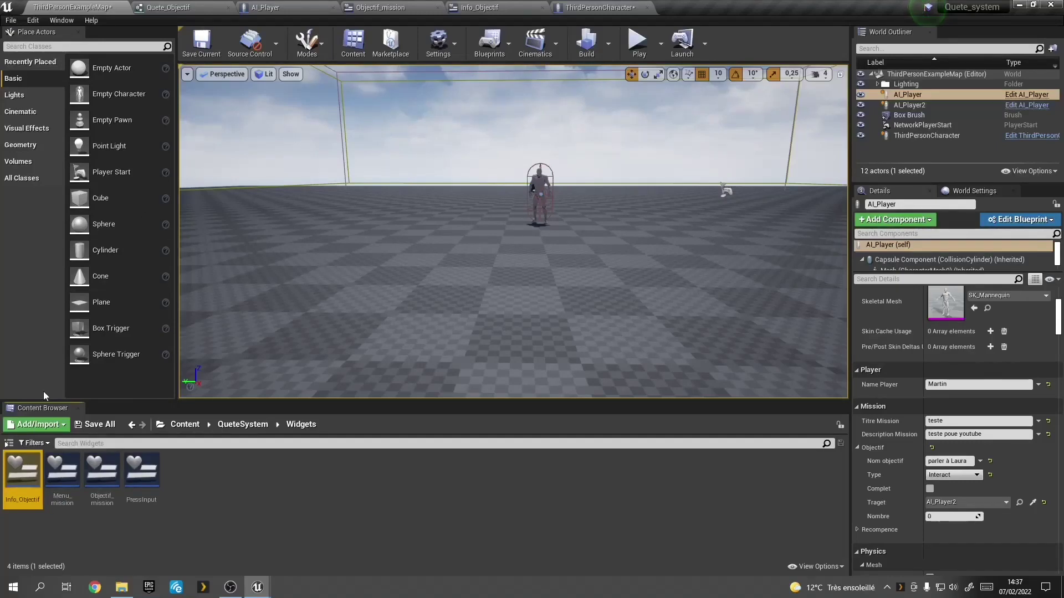
pyautogui.hotkey('ctrl', 'w')
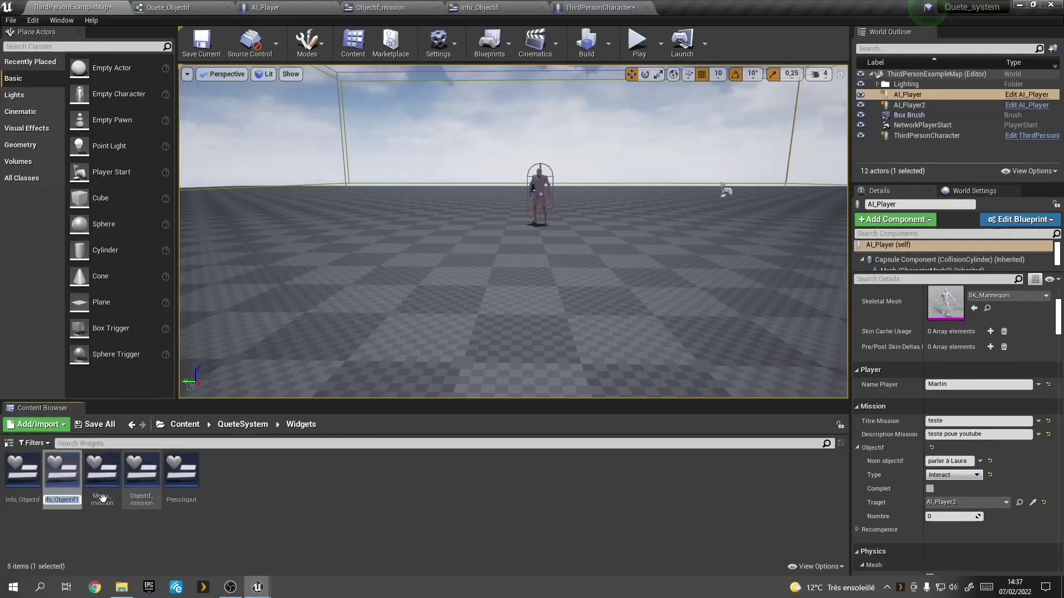
pyautogui.press('Return')
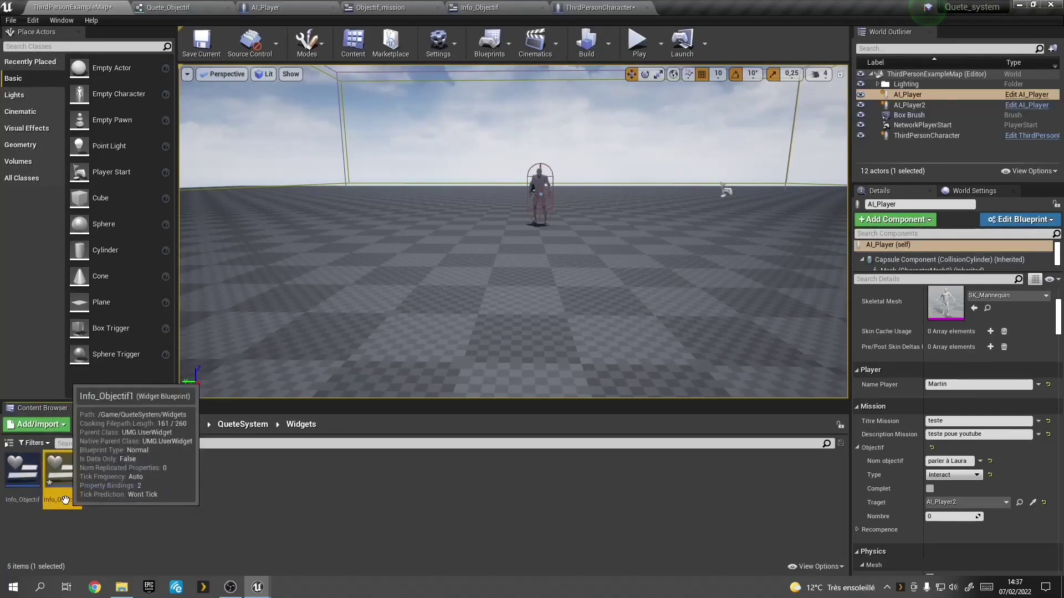
pyautogui.doubleClick(66, 476)
# Step: Rename the copy to Info_Recompence and open it
pyautogui.click(66, 500)
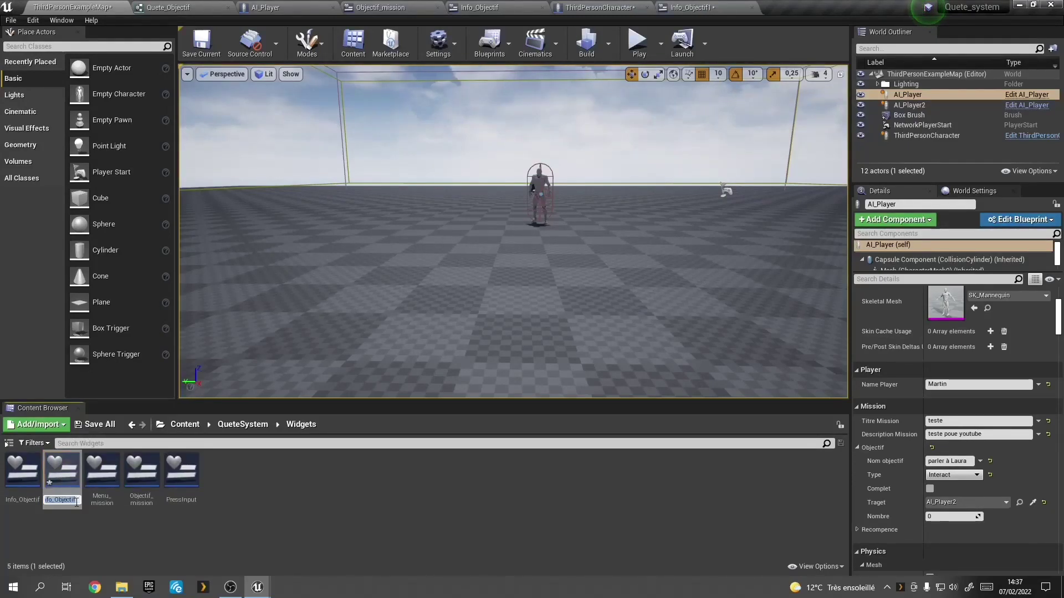
pyautogui.press('Return')
pyautogui.click(73, 498)
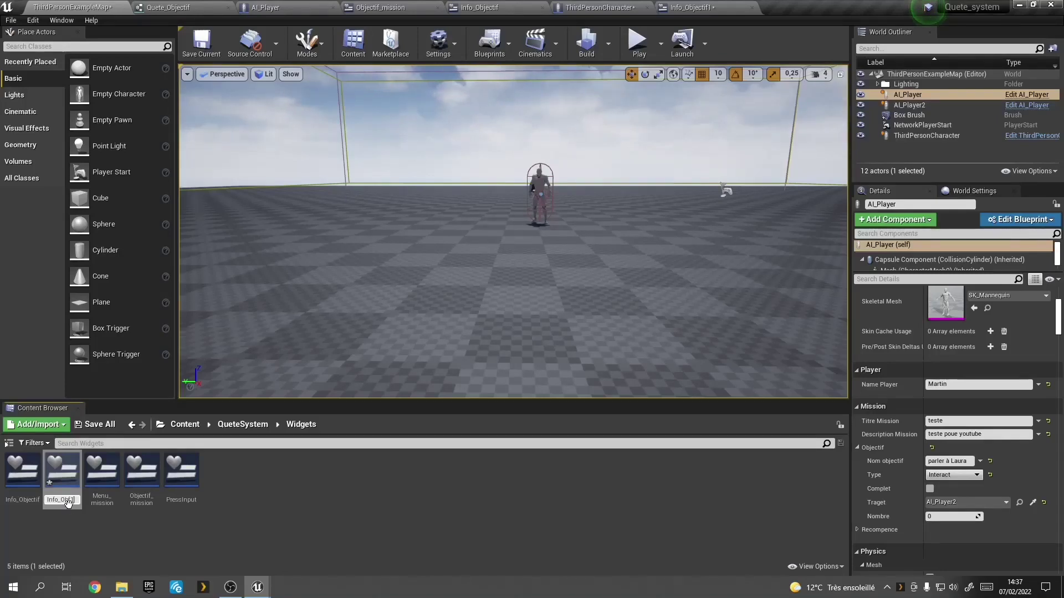
pyautogui.write('Recompence')
pyautogui.press('Return')
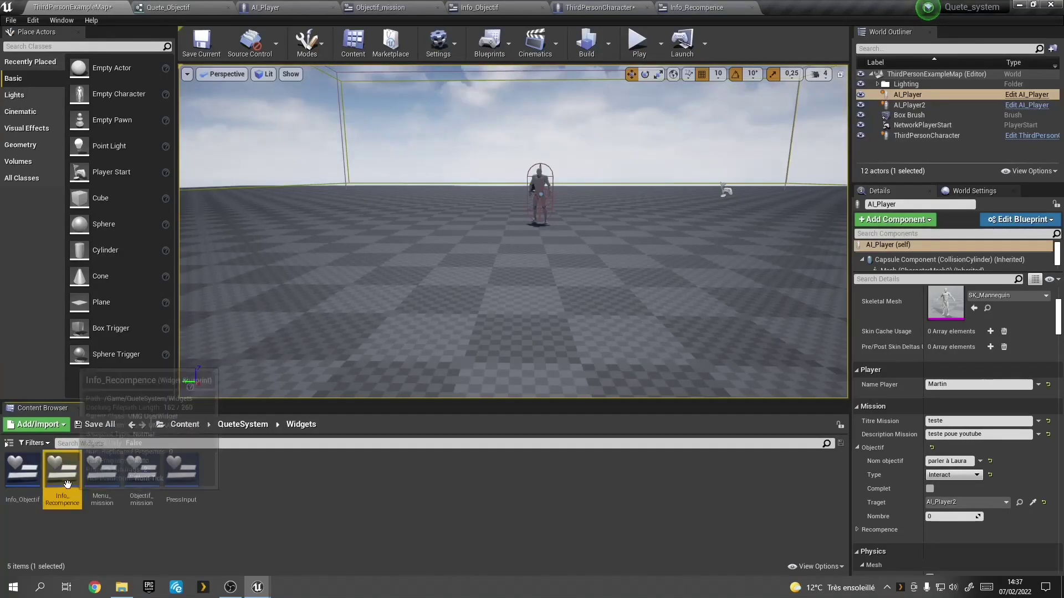
pyautogui.doubleClick(65, 477)
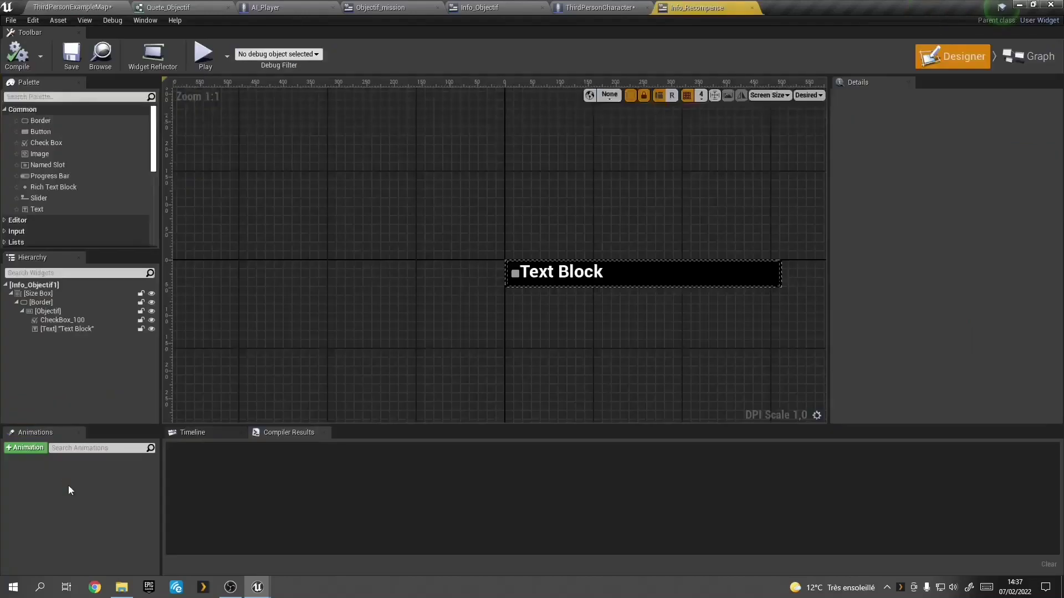
# Step: Bind the Info_Recompence text to Objectif.Recompence.Name recompence, then compile and save
pyautogui.click(579, 271)
pyautogui.click(1001, 61)
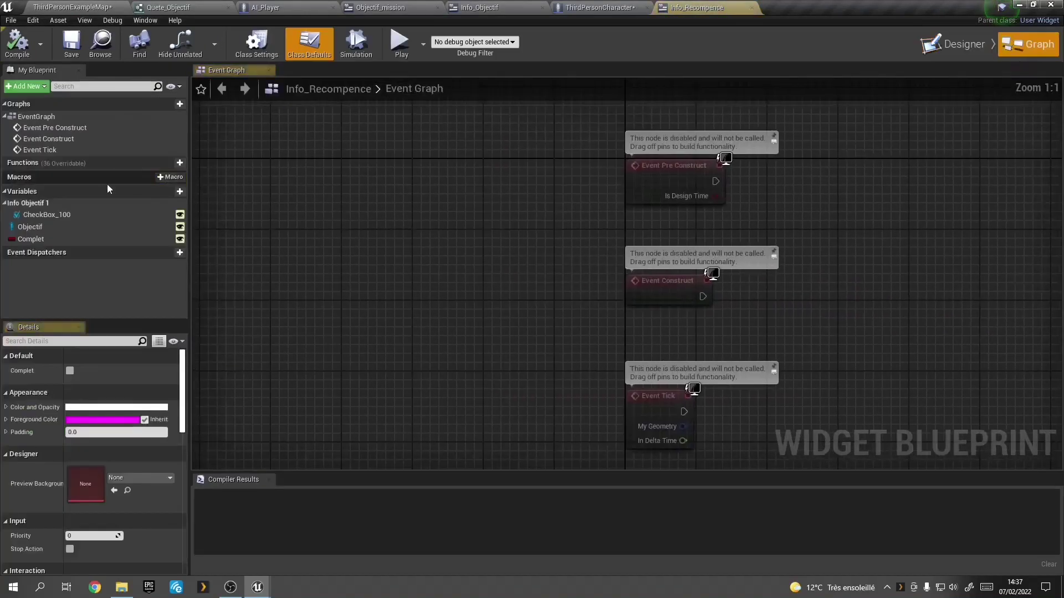
pyautogui.click(582, 7)
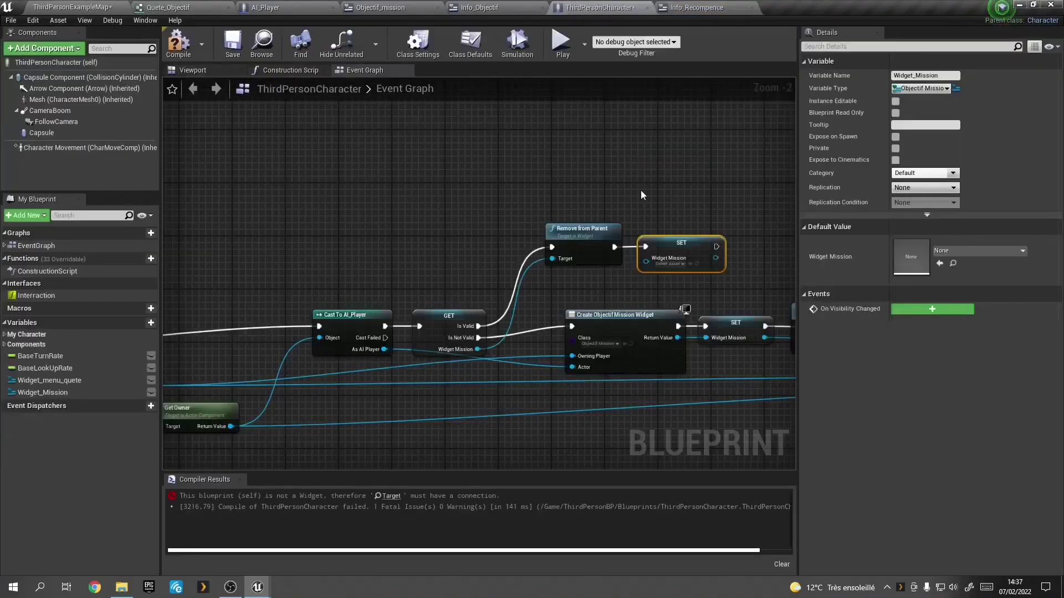
pyautogui.click(718, 7)
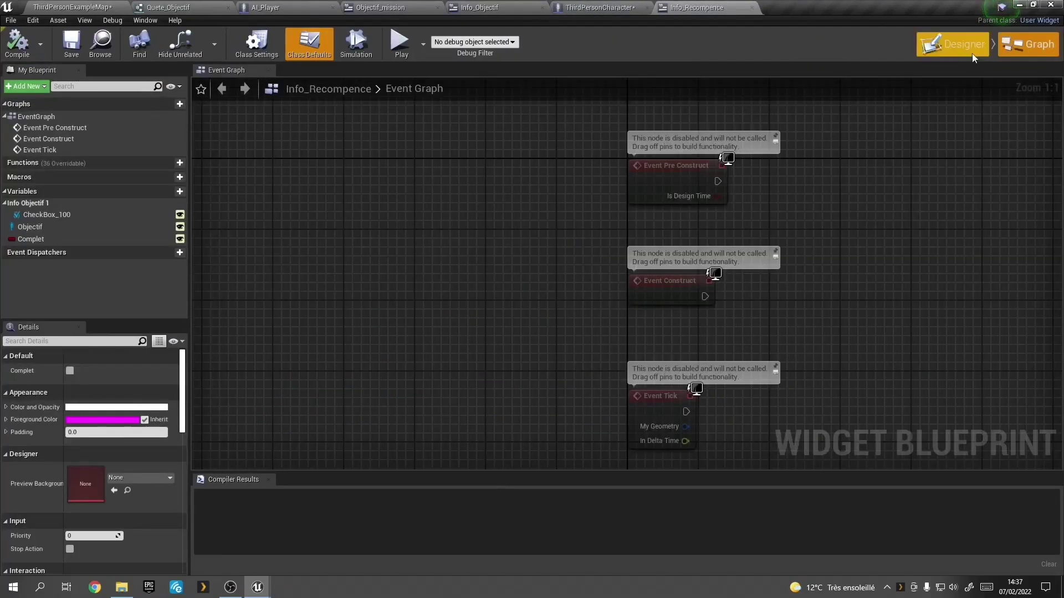
pyautogui.click(953, 45)
pyautogui.click(994, 231)
pyautogui.moveTo(982, 290)
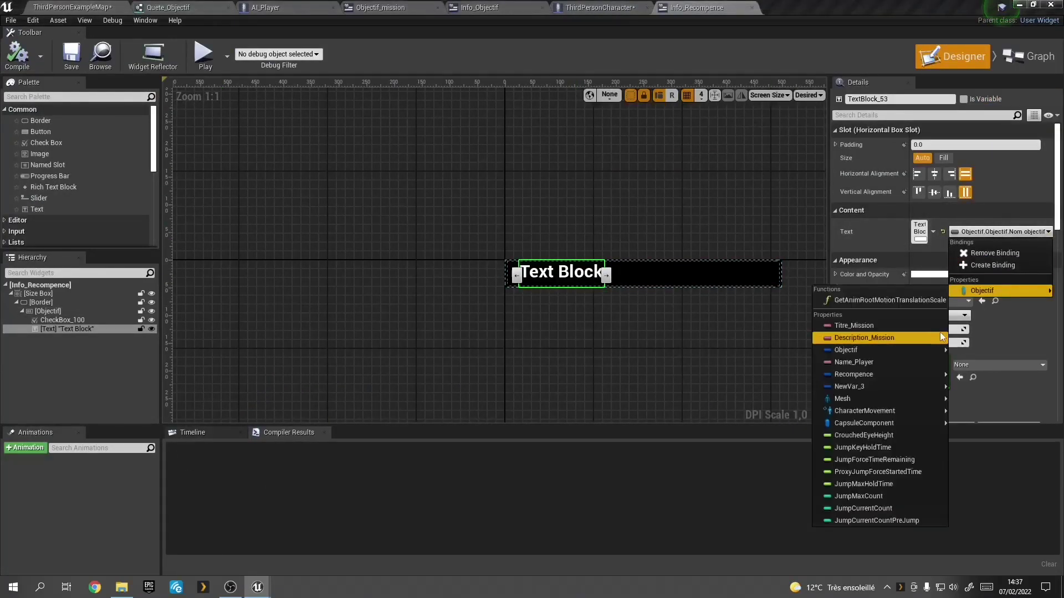
pyautogui.moveTo(853, 374)
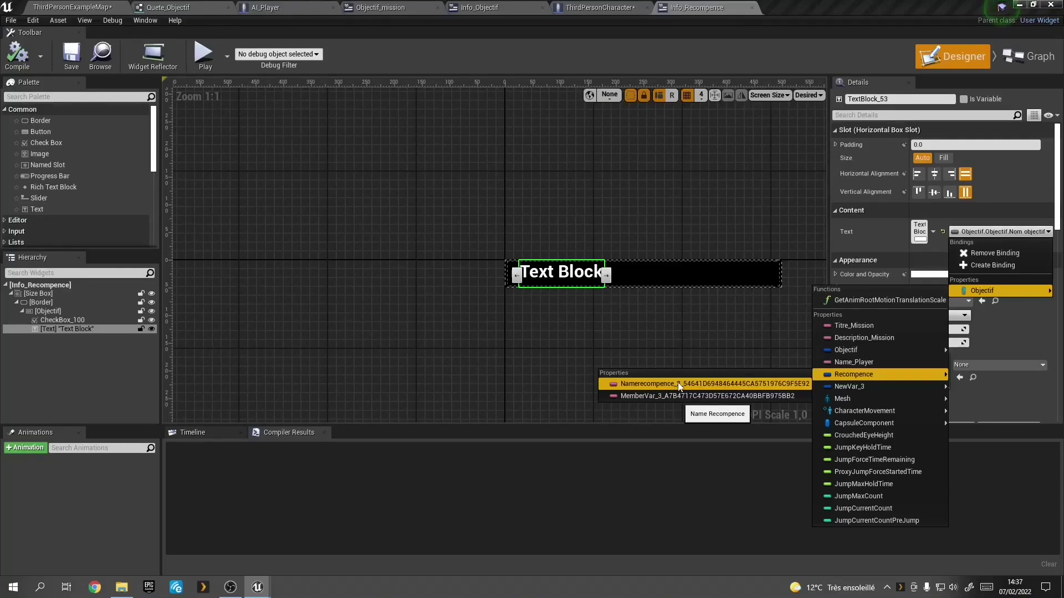
pyautogui.click(679, 384)
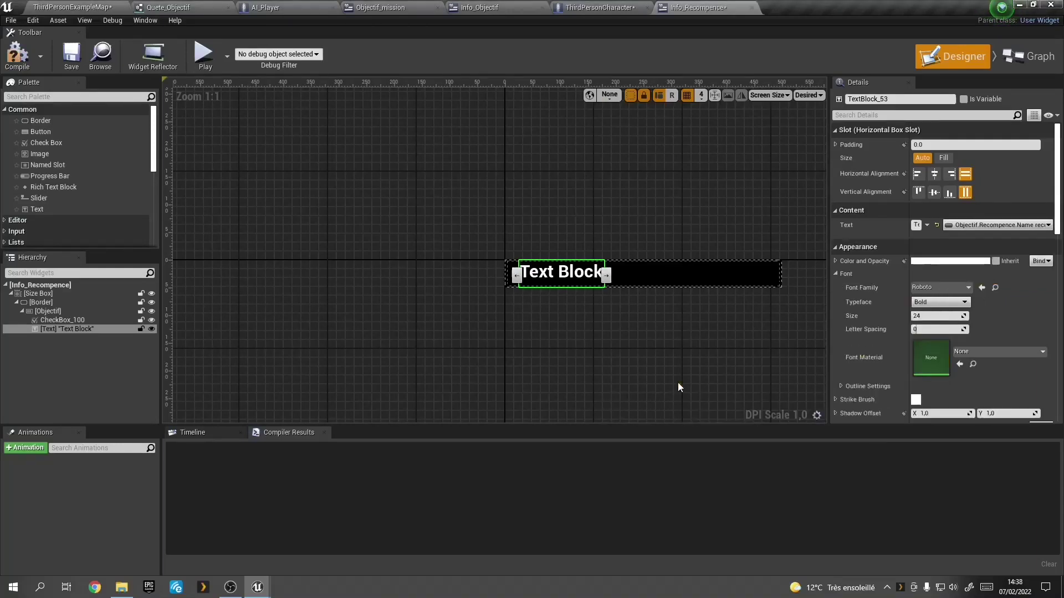
pyautogui.click(3, 59)
pyautogui.click(71, 62)
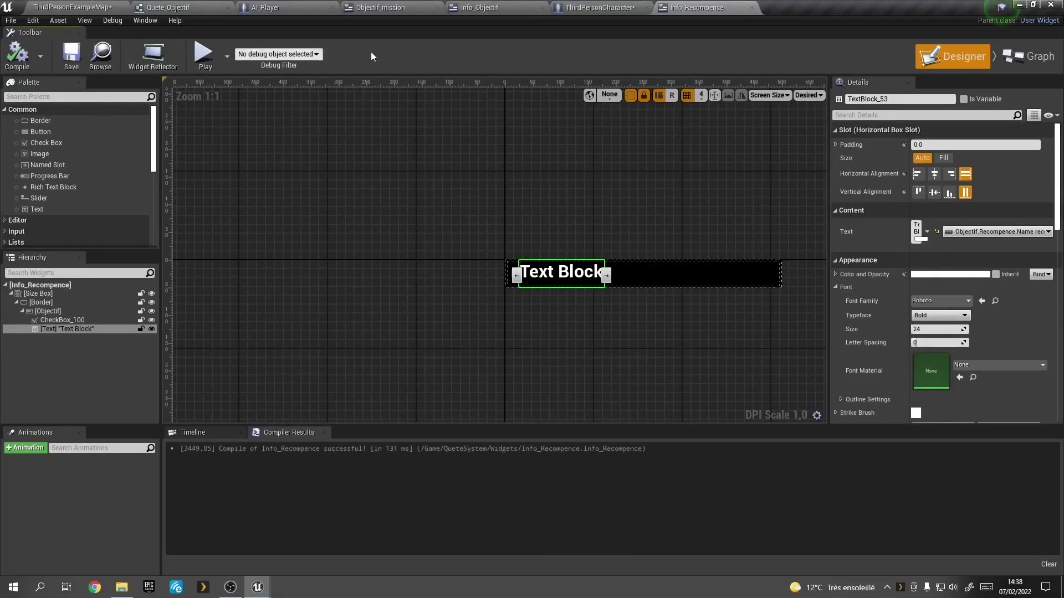
pyautogui.click(533, 252)
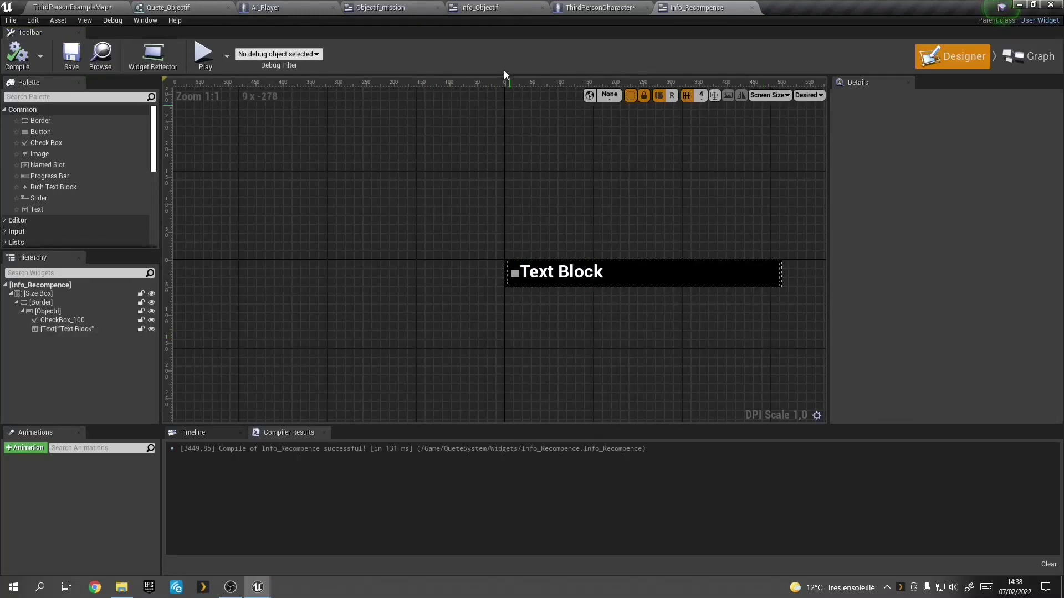
pyautogui.click(589, 11)
# Step: Compile and save ThirdPersonCharacter and close the extra blueprint editors
pyautogui.click(752, 11)
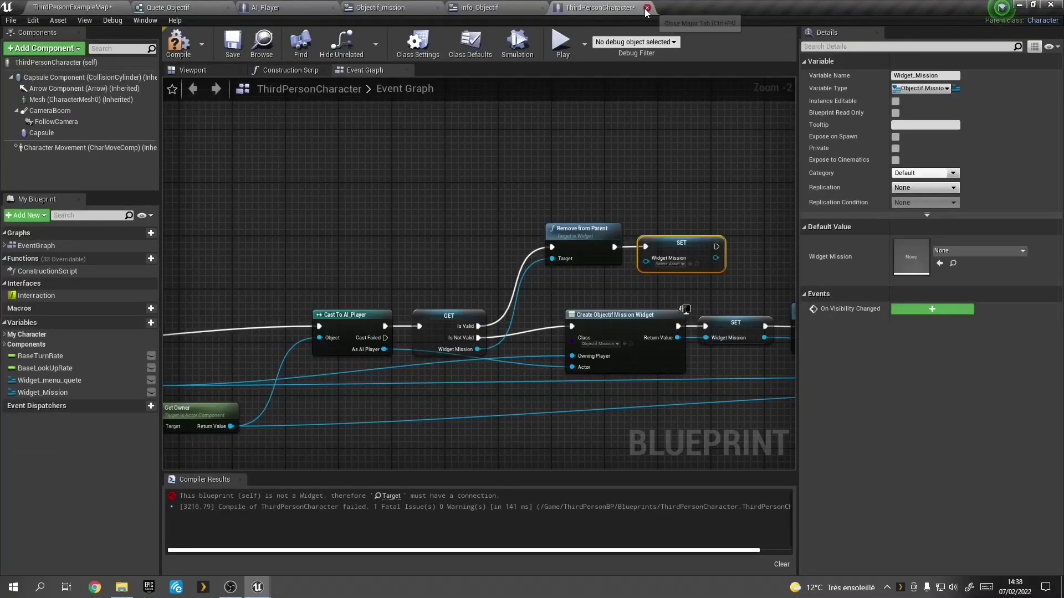
pyautogui.click(178, 44)
pyautogui.click(232, 48)
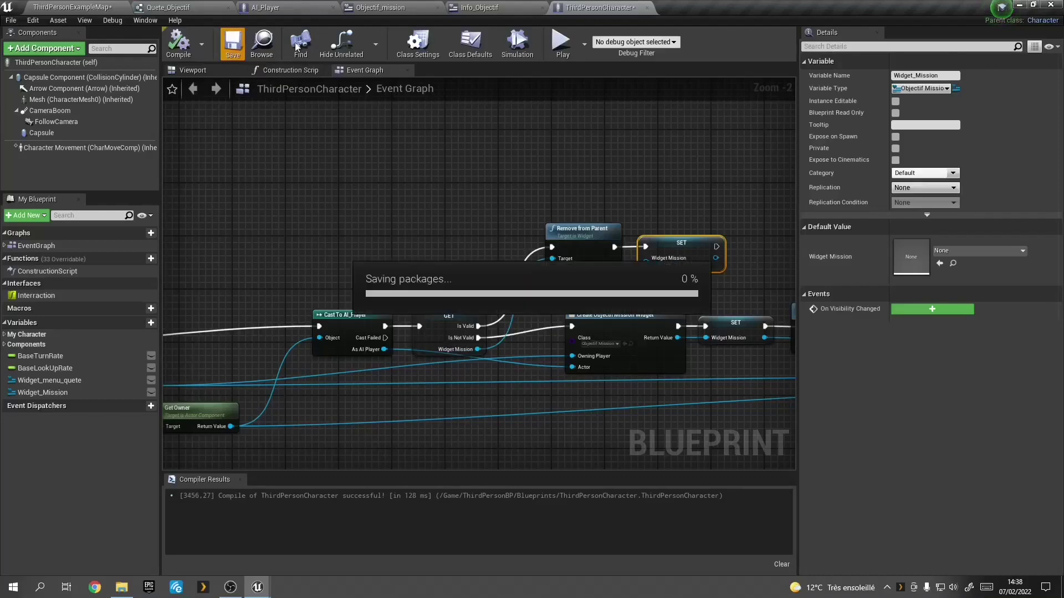
pyautogui.click(646, 8)
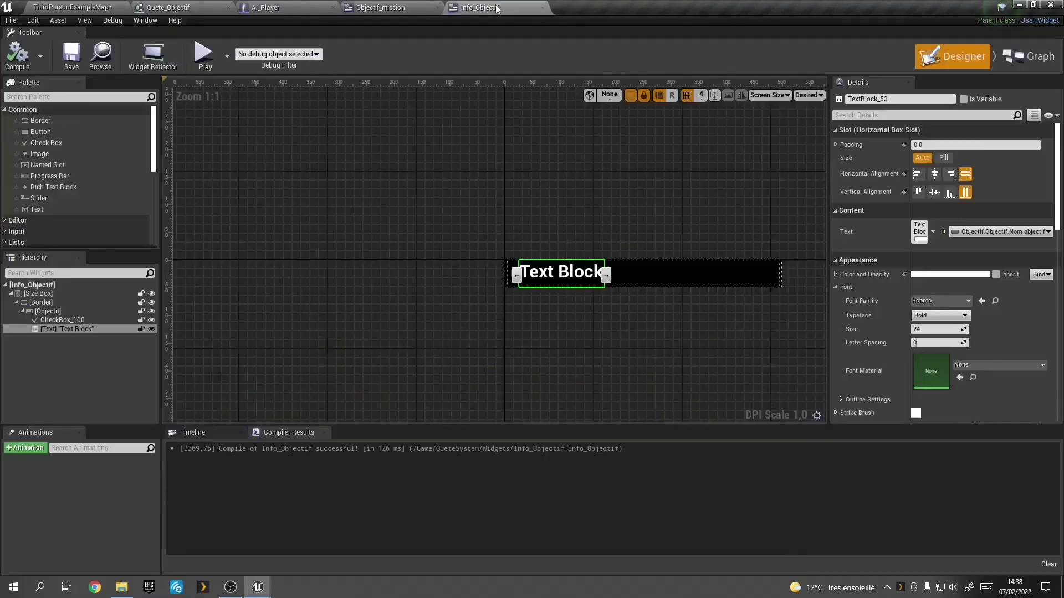
pyautogui.click(544, 8)
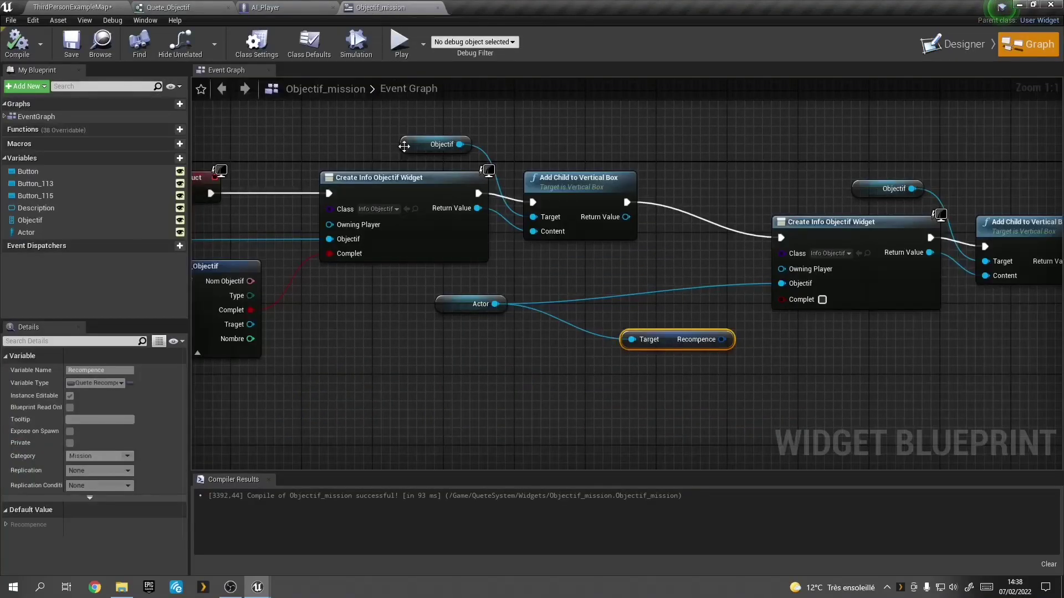
# Step: Set the second Create Widget node's class to Info_Recompence and delete the unused Recompence getter
pyautogui.moveTo(386, 341); pyautogui.dragTo(374, 351, button='right')
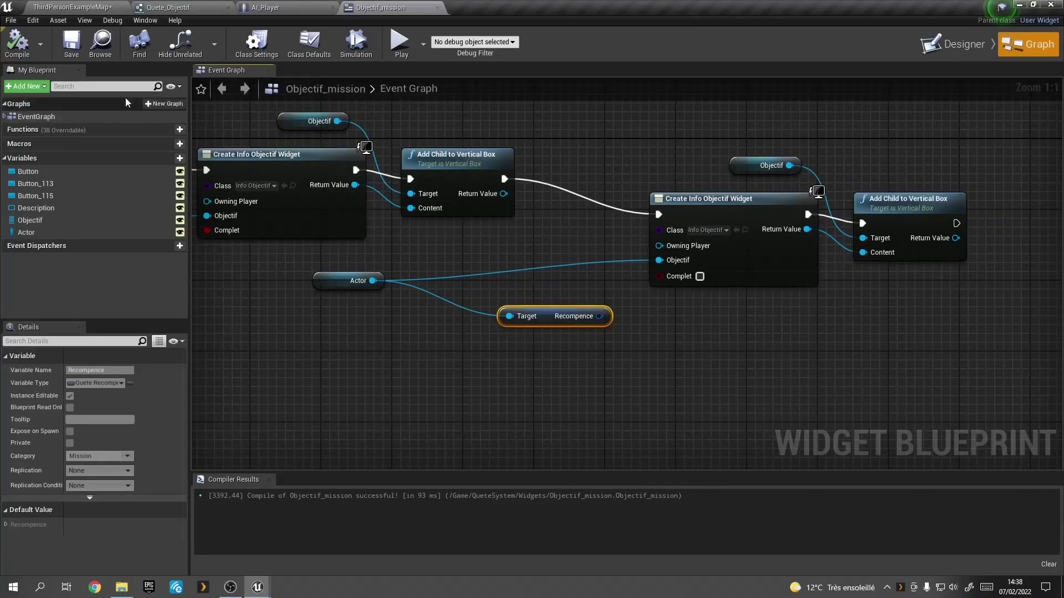
pyautogui.click(696, 231)
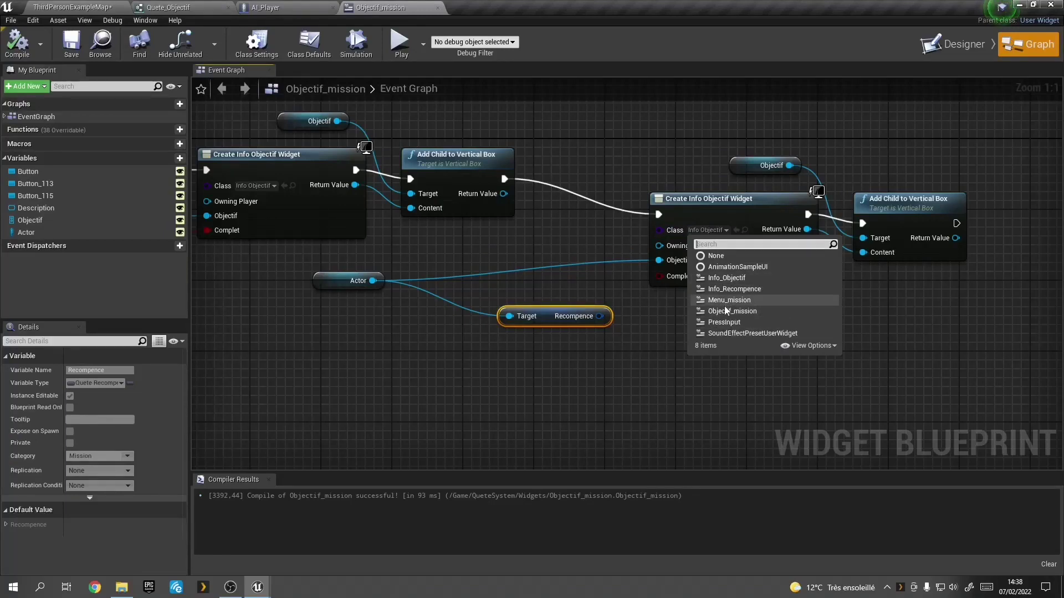
pyautogui.click(734, 288)
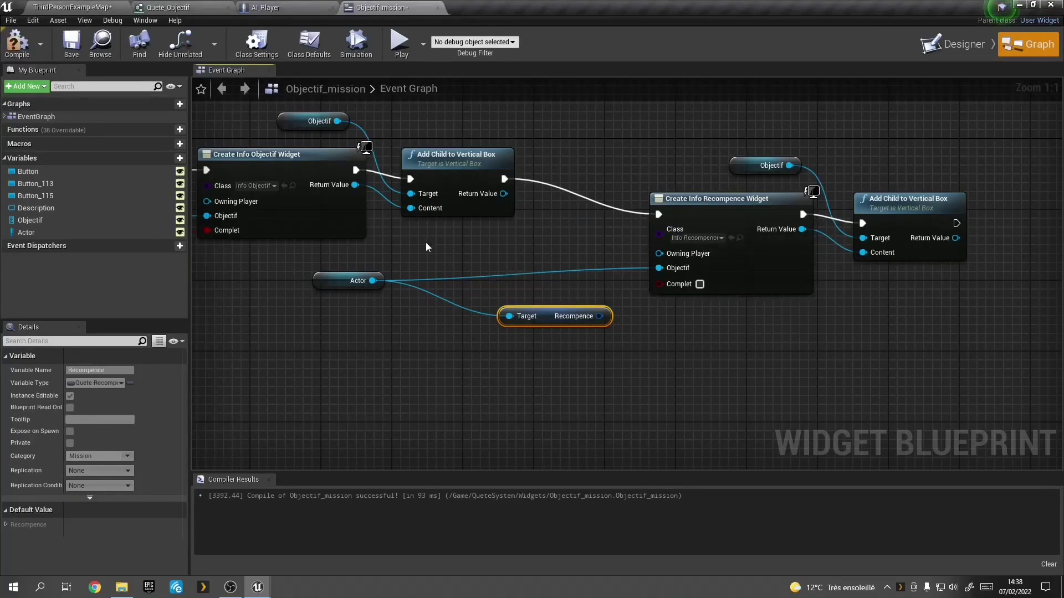
pyautogui.click(17, 43)
pyautogui.moveTo(323, 350); pyautogui.dragTo(399, 361, button='right')
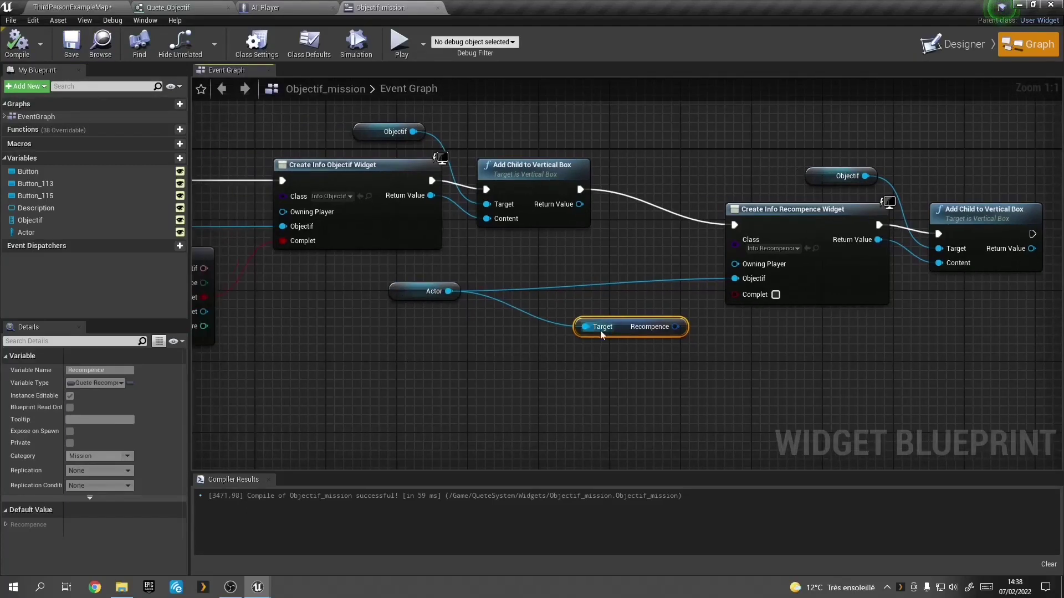
pyautogui.press('Delete')
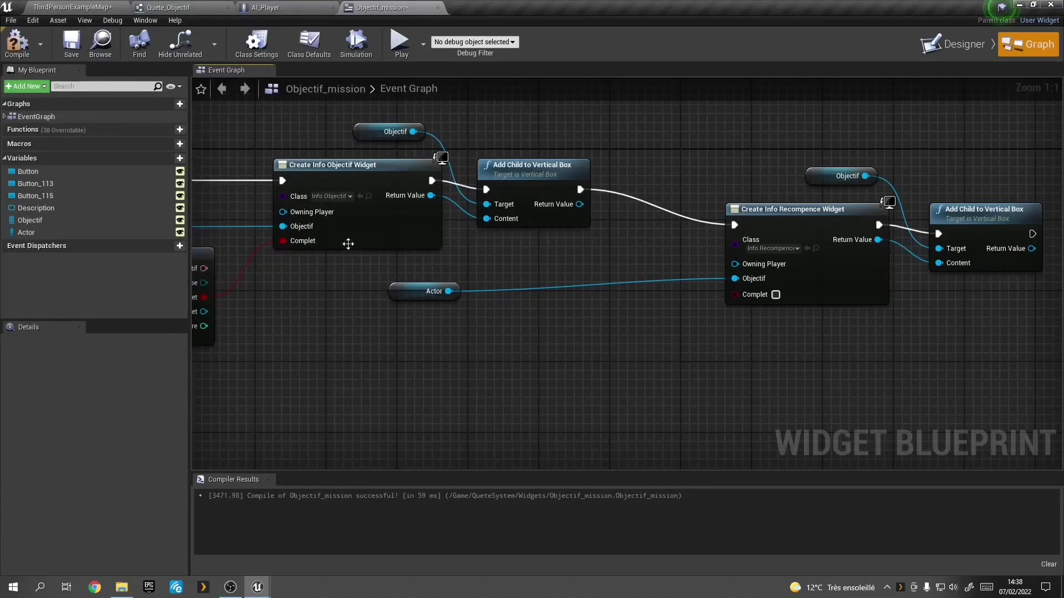
# Step: Test the game standalone, walking to the NPC to view its quest panel
pyautogui.click(399, 42)
pyautogui.press('w')
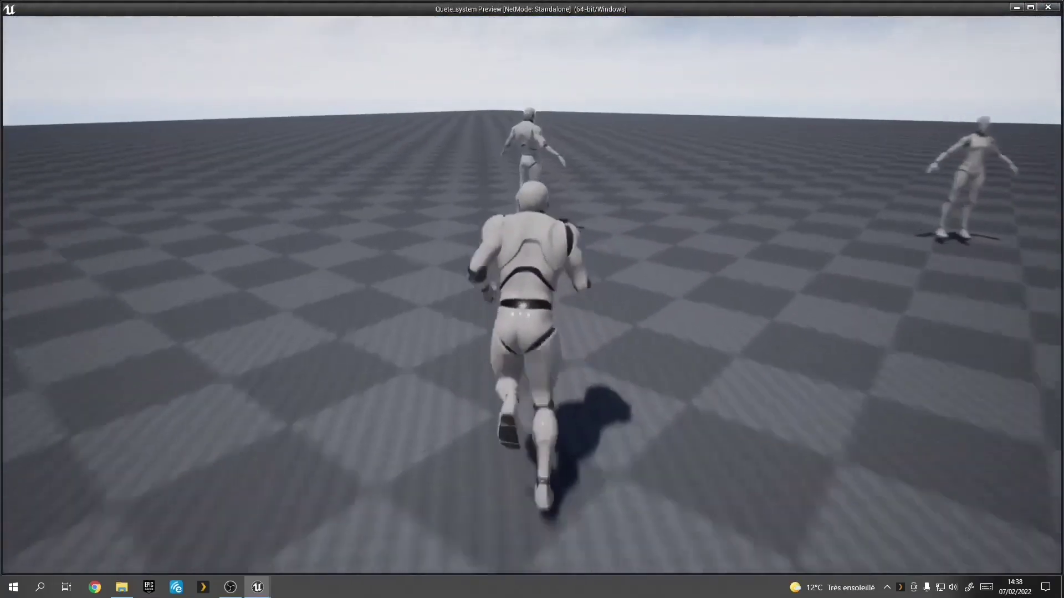
pyautogui.press('e')
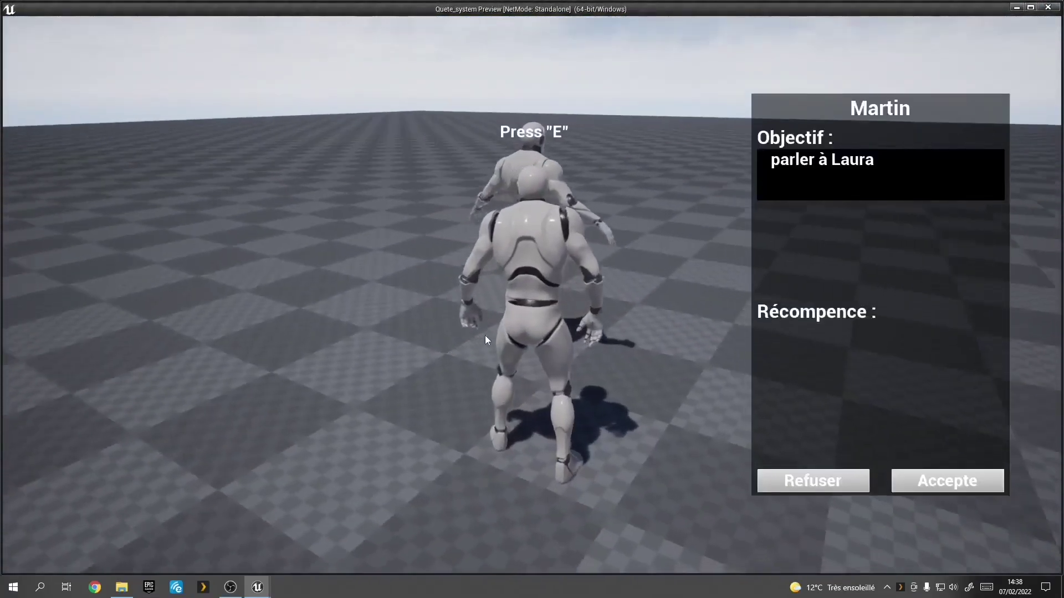
pyautogui.press('Escape')
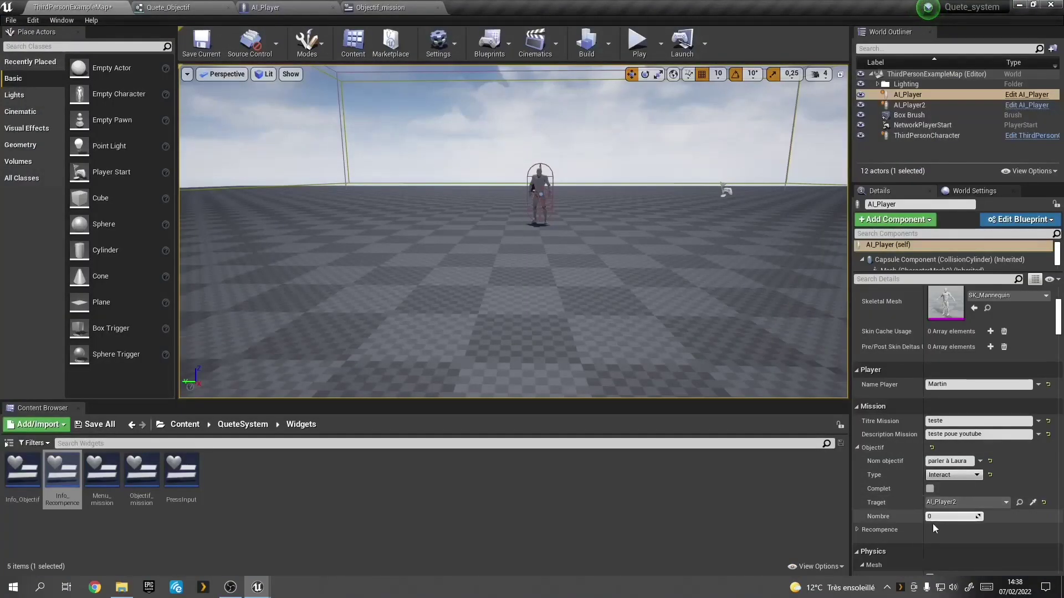
# Step: Set AI_Player's Recompence name to 'teste r' in Details
pyautogui.click(861, 530)
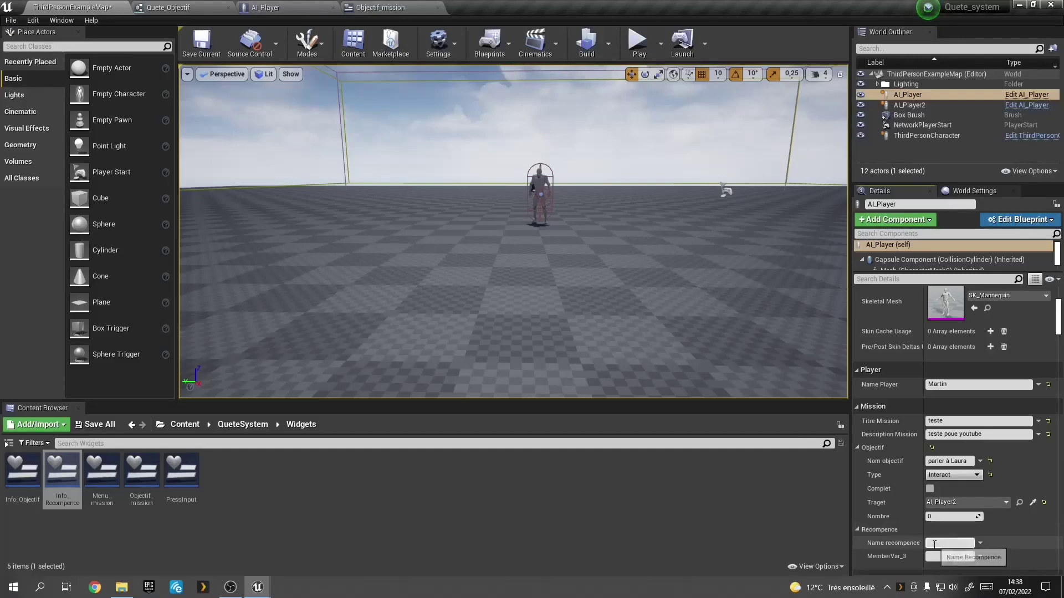
pyautogui.write('tes')
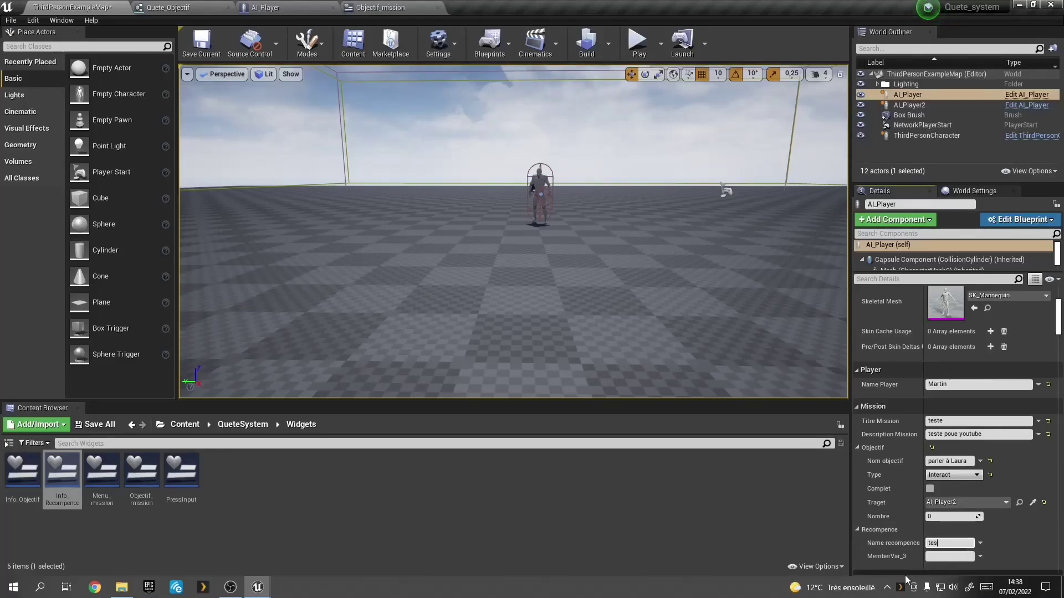
pyautogui.write('te r')
pyautogui.press('Return')
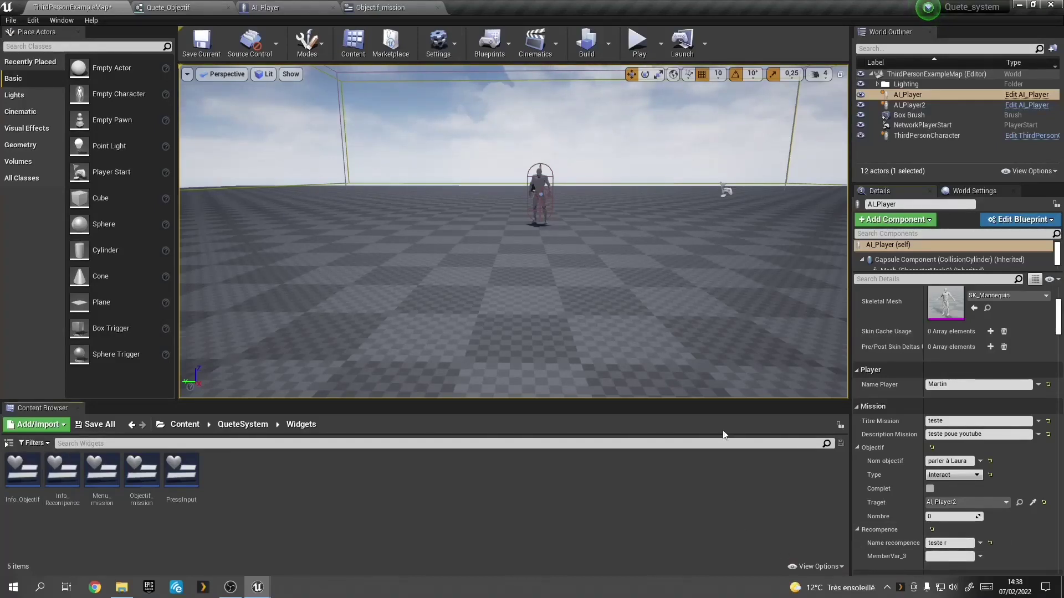
# Step: Play in editor, talk to the NPC to check the quest panel, then return to Objectif_mission
pyautogui.click(639, 45)
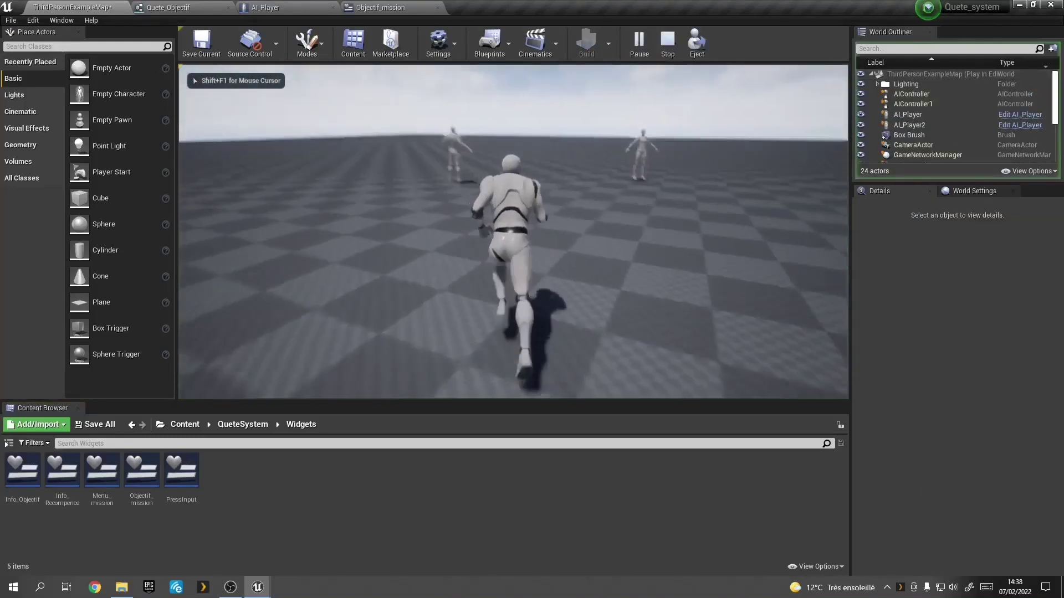
pyautogui.press('e')
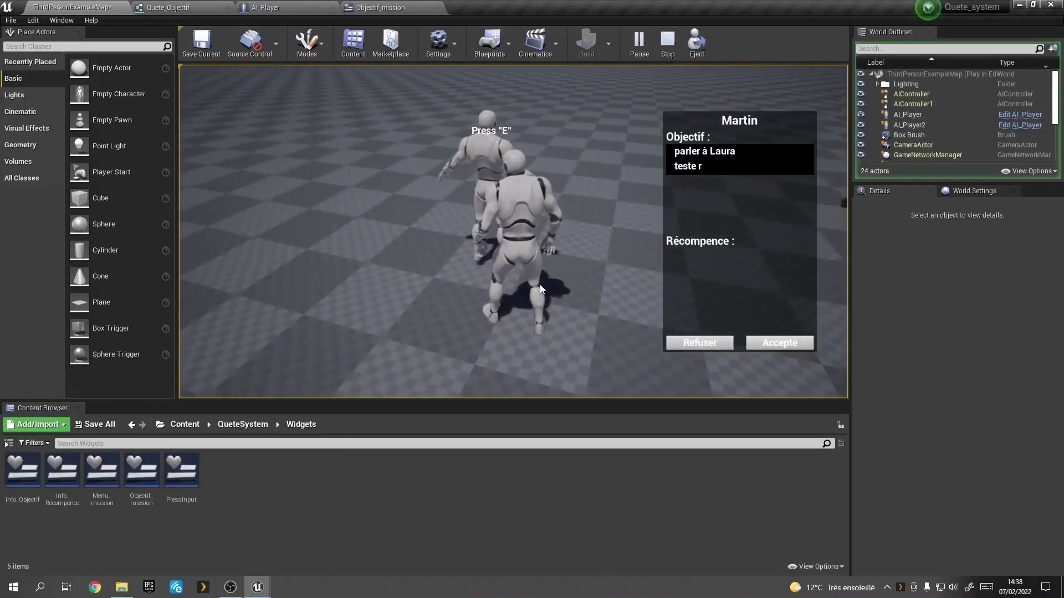
pyautogui.press('Escape')
pyautogui.click(414, 5)
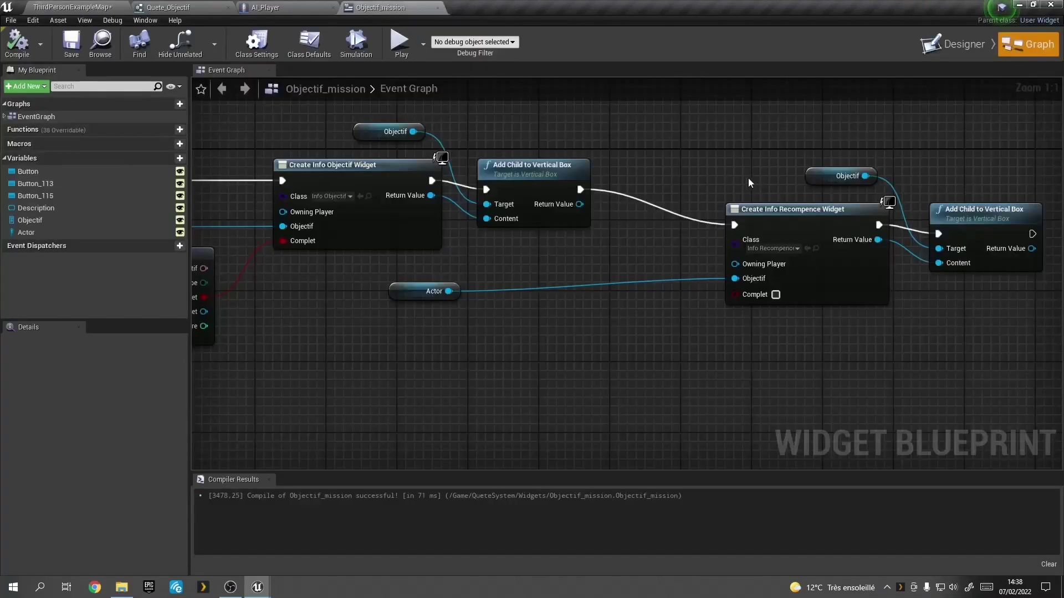
# Step: In Designer, rename the Récompence vertical box to Recompence and make it a variable
pyautogui.click(954, 44)
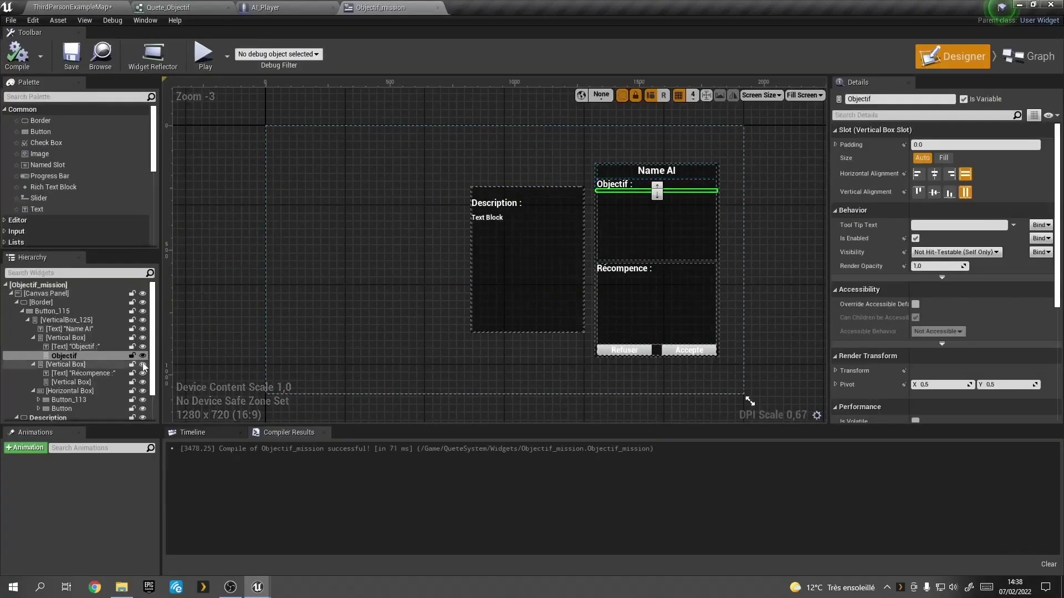
pyautogui.click(631, 300)
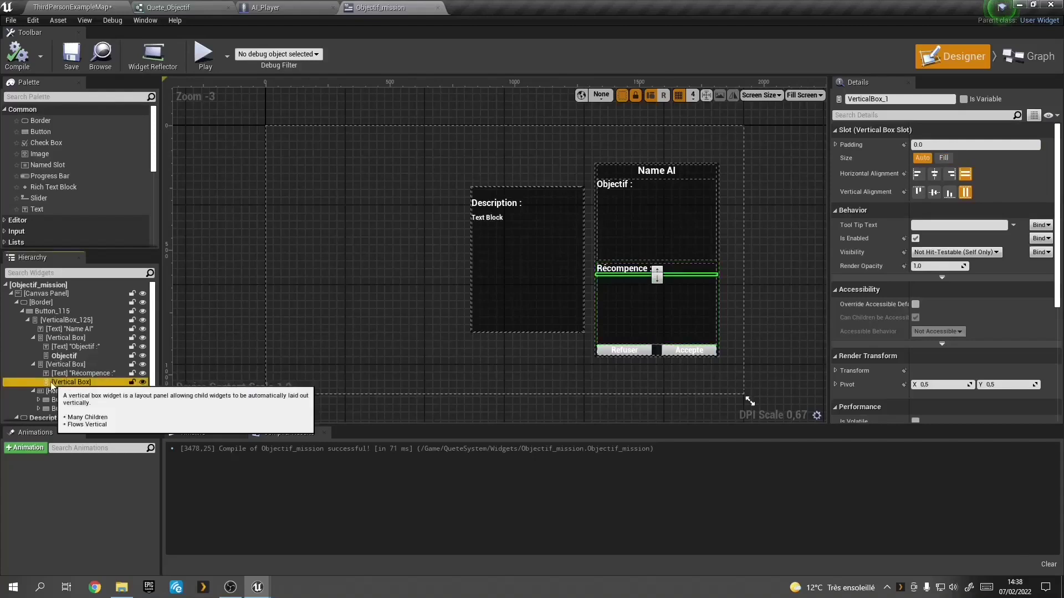
pyautogui.click(892, 98)
pyautogui.write('Recompence')
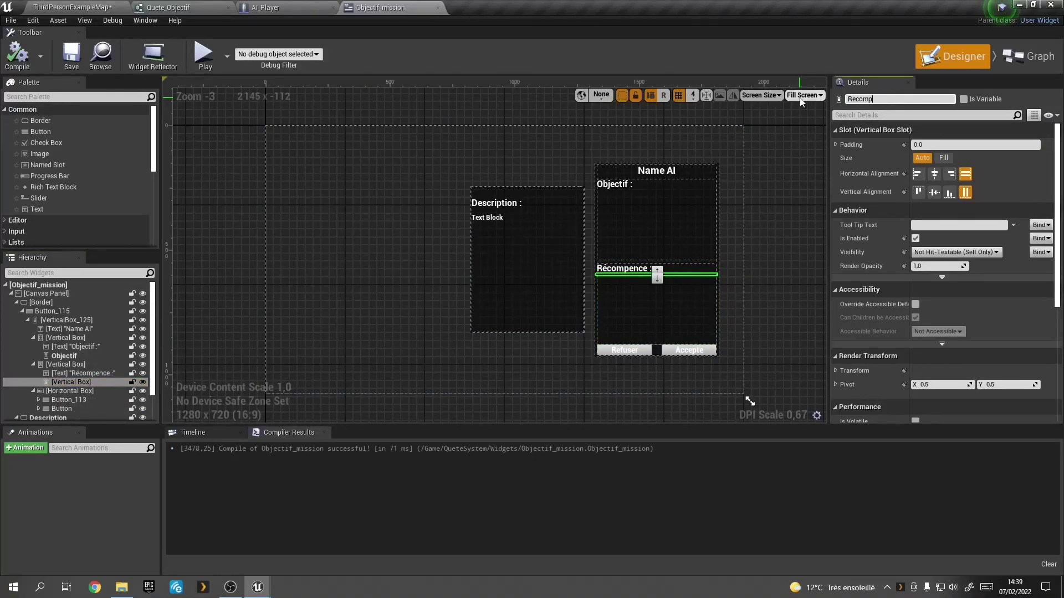
pyautogui.click(963, 100)
# Step: Make Recompence the target of the second Add Child to Vertical Box and compile Objectif_mission
pyautogui.click(1019, 68)
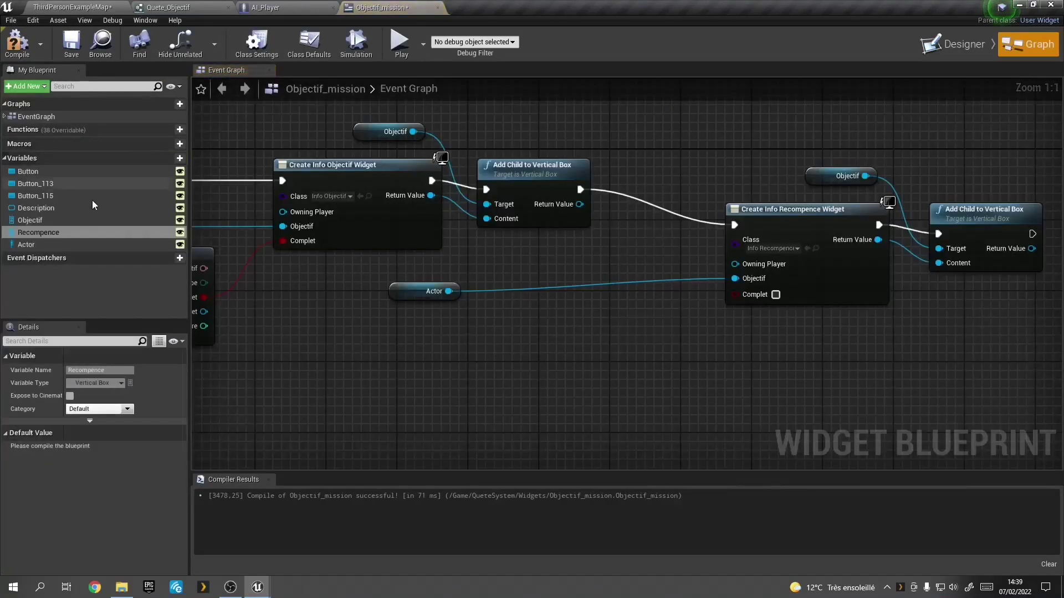
pyautogui.moveTo(76, 233)
pyautogui.mouseDown()
pyautogui.moveTo(612, 153)
pyautogui.moveTo(839, 175)
pyautogui.mouseUp()
pyautogui.click(17, 44)
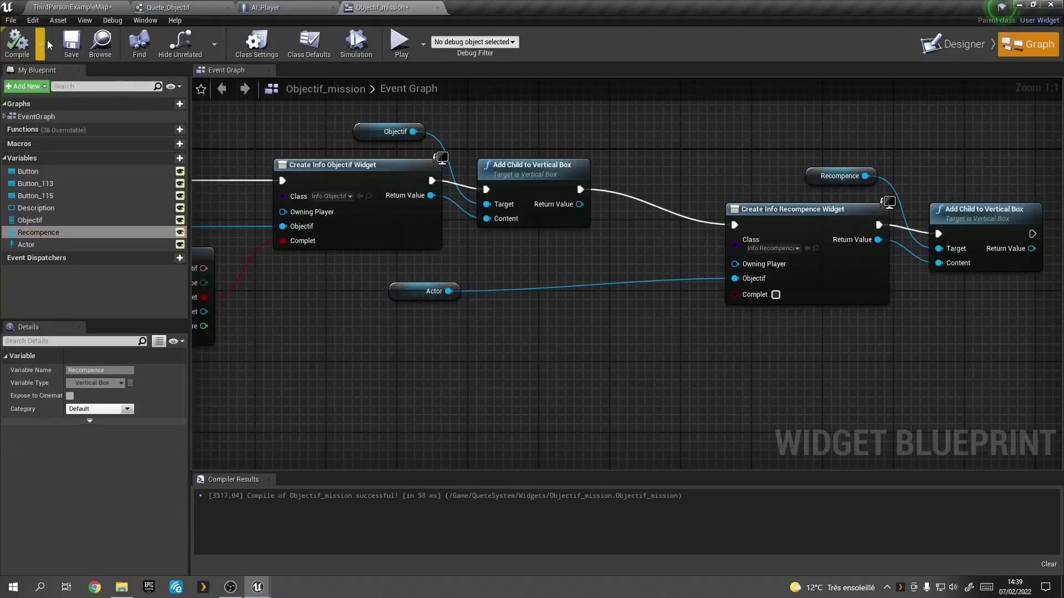
pyautogui.click(102, 7)
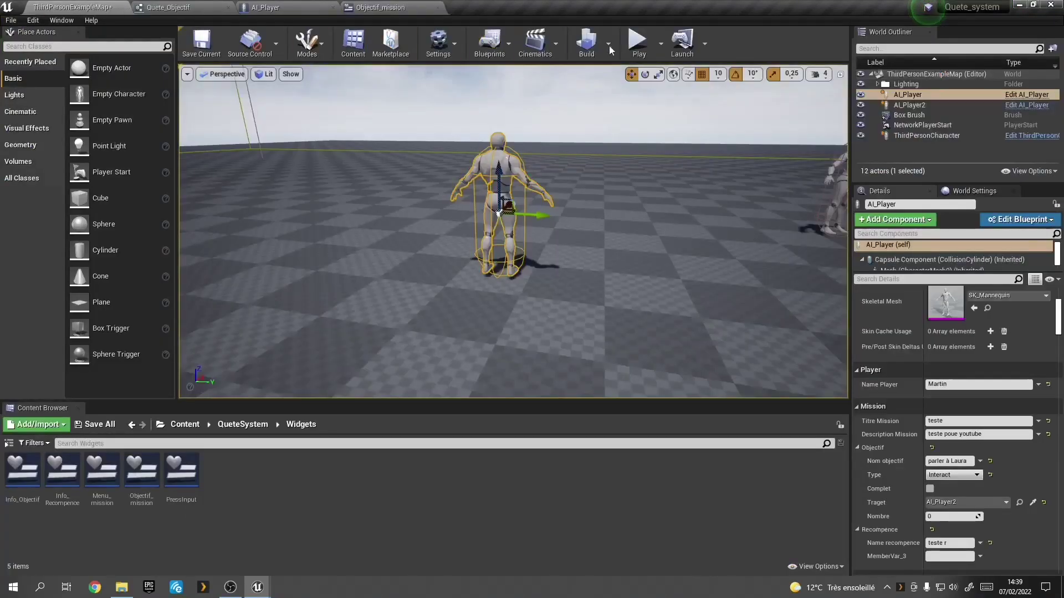
# Step: Play in editor, talk to the NPC, confirm 'teste r' under Récompence, accept, then stop
pyautogui.click(648, 41)
pyautogui.press('w')
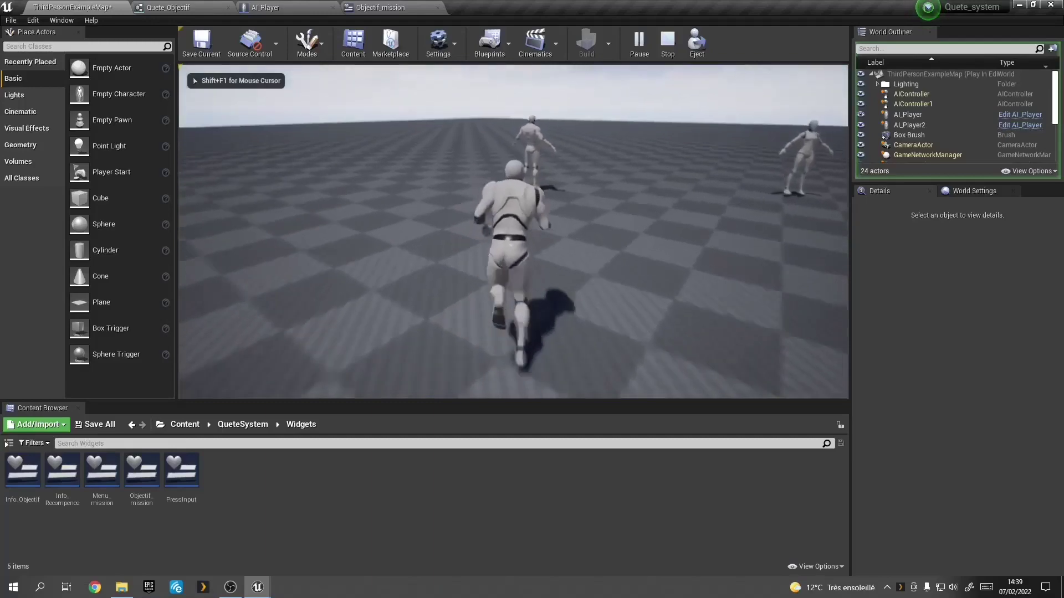
pyautogui.press('e')
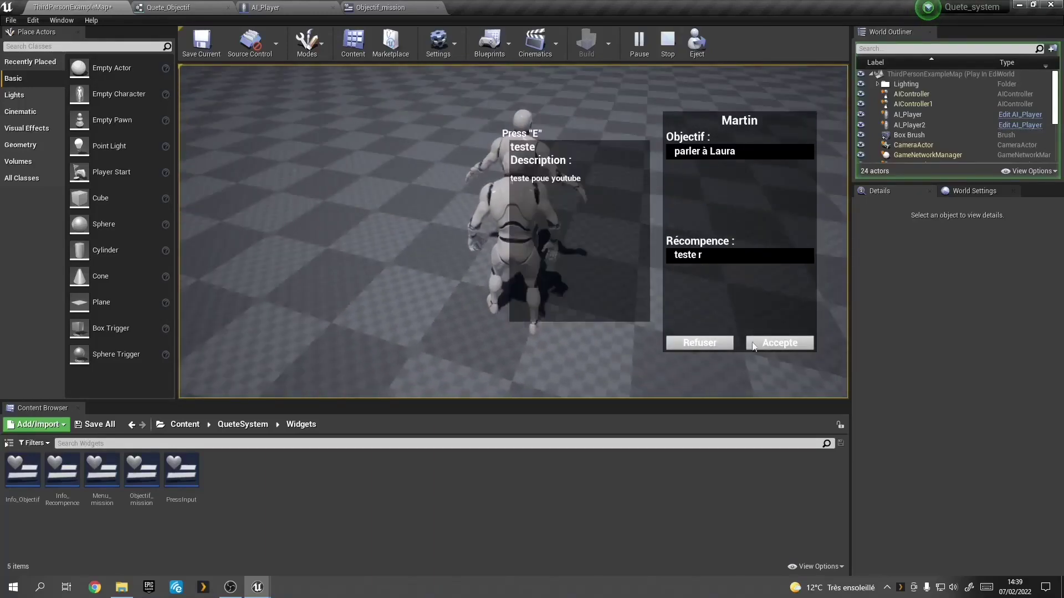
pyautogui.click(774, 344)
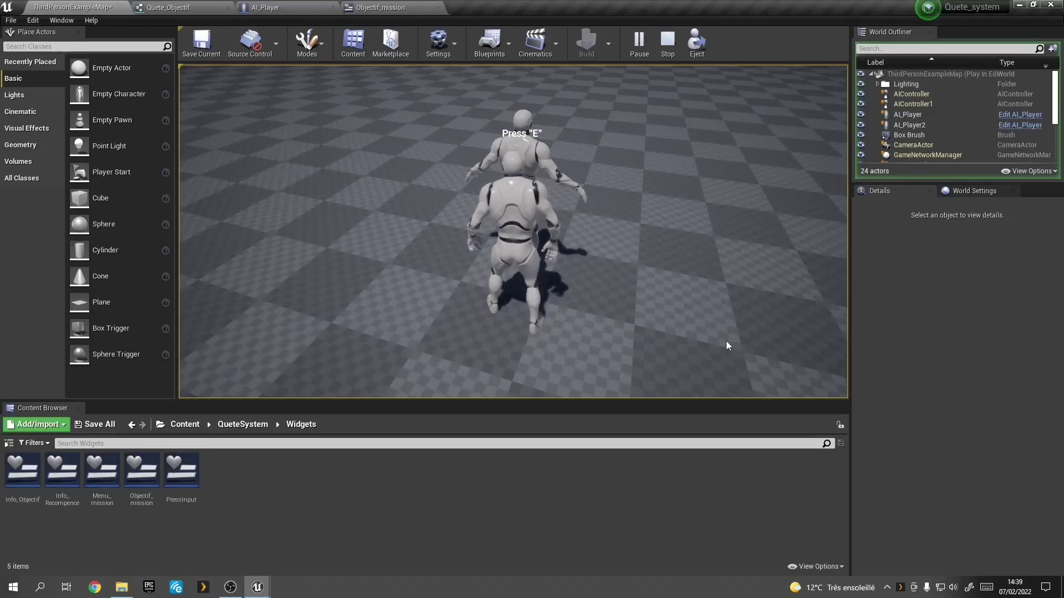
pyautogui.click(739, 312)
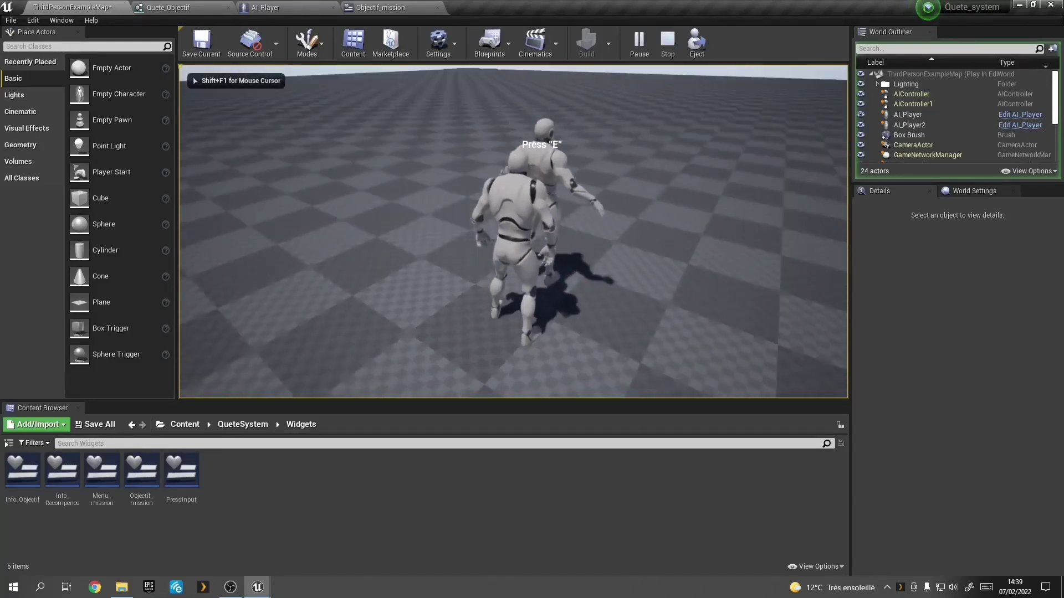
pyautogui.press('e')
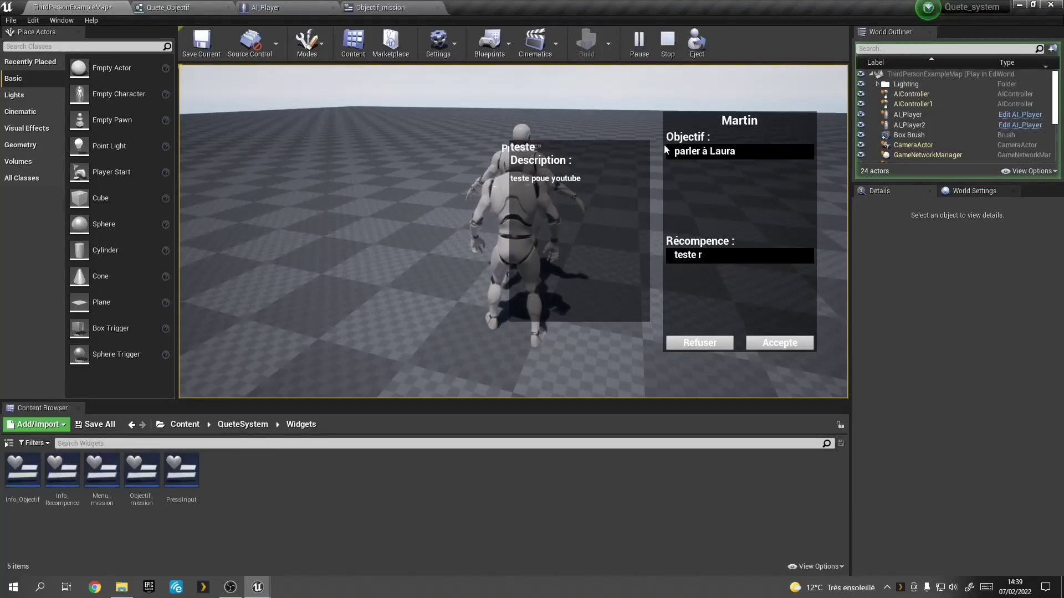
pyautogui.click(672, 47)
pyautogui.click(661, 44)
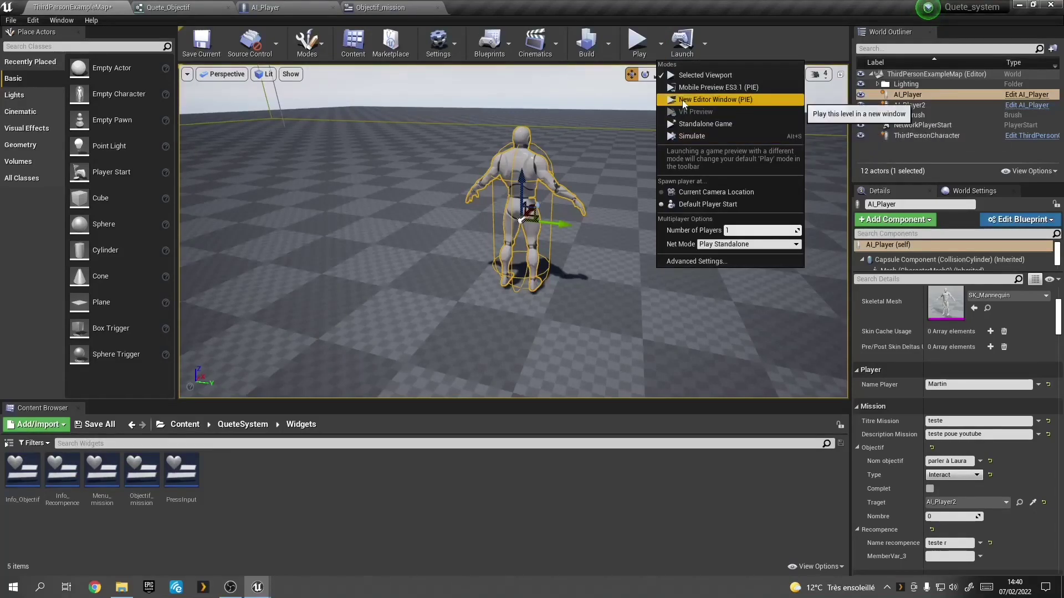
# Step: Run a standalone preview, check the journal, view Martin's quest title and description, then exit
pyautogui.click(683, 125)
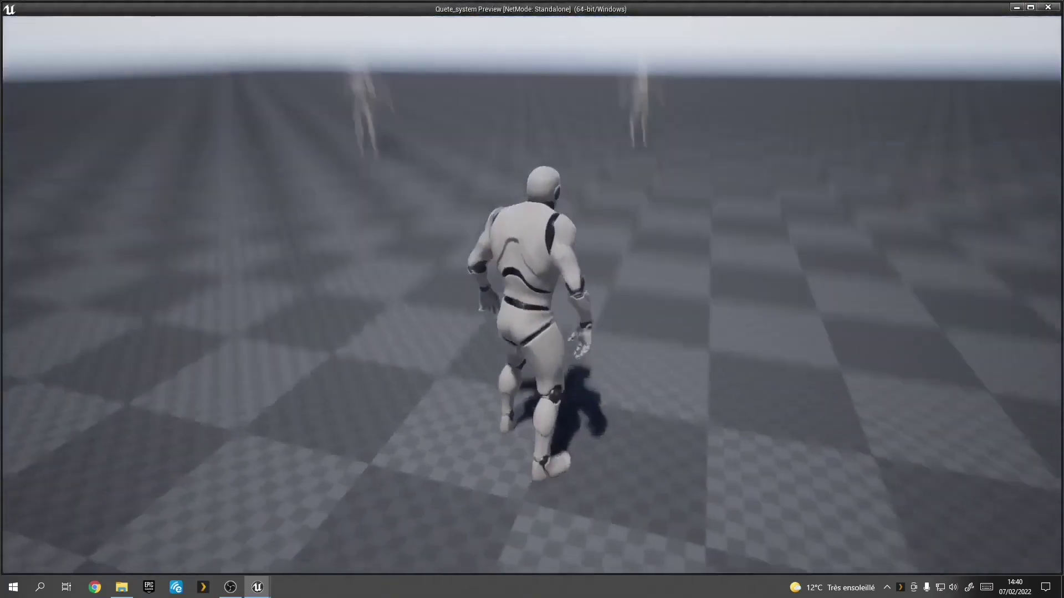
pyautogui.press('j')
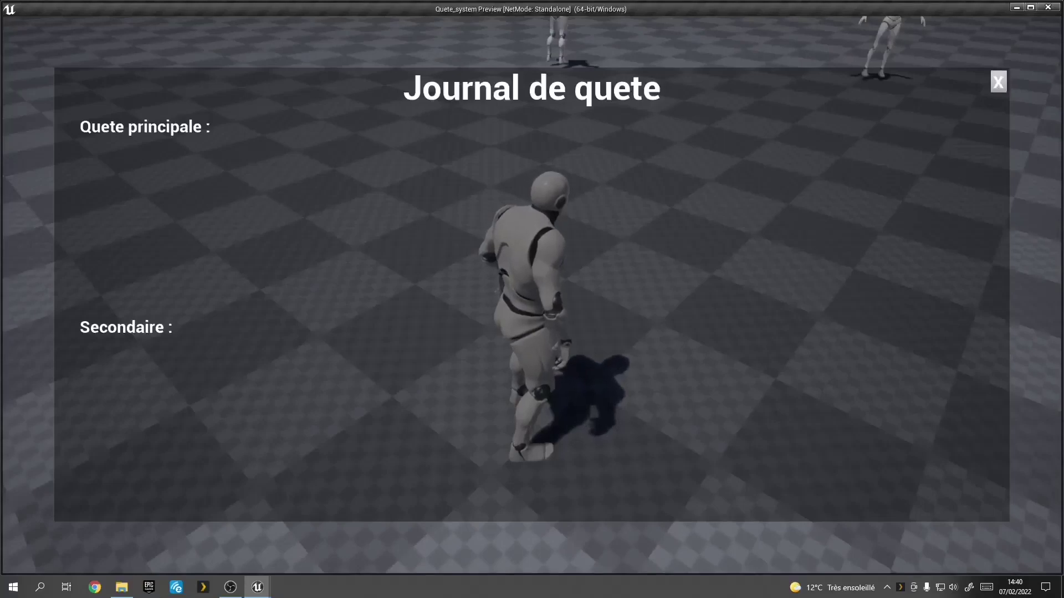
pyautogui.press('j')
pyautogui.press('w')
pyautogui.press('e')
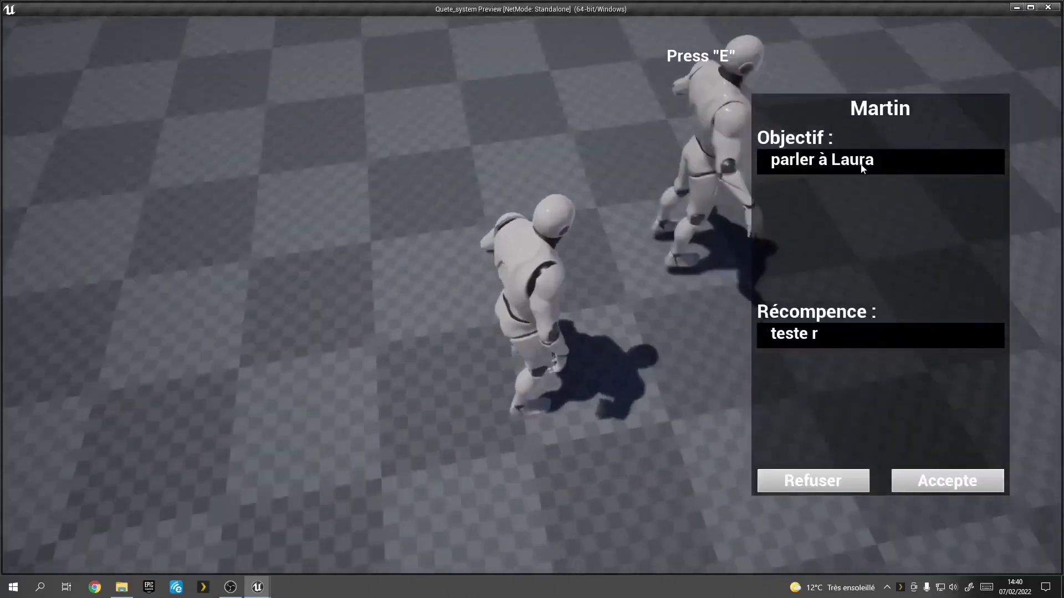
pyautogui.moveTo(859, 170)
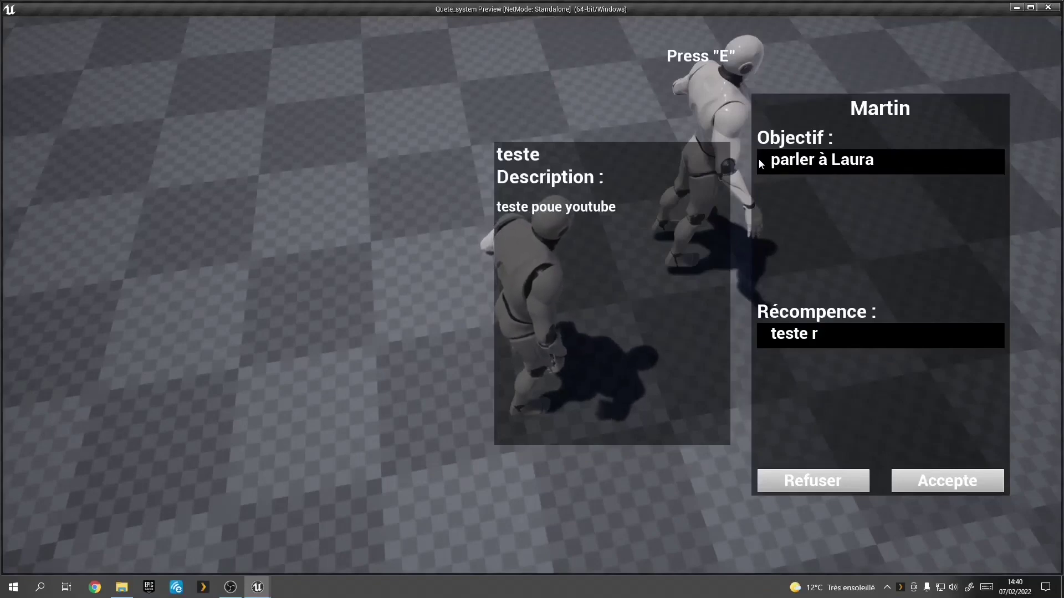
pyautogui.press('Escape')
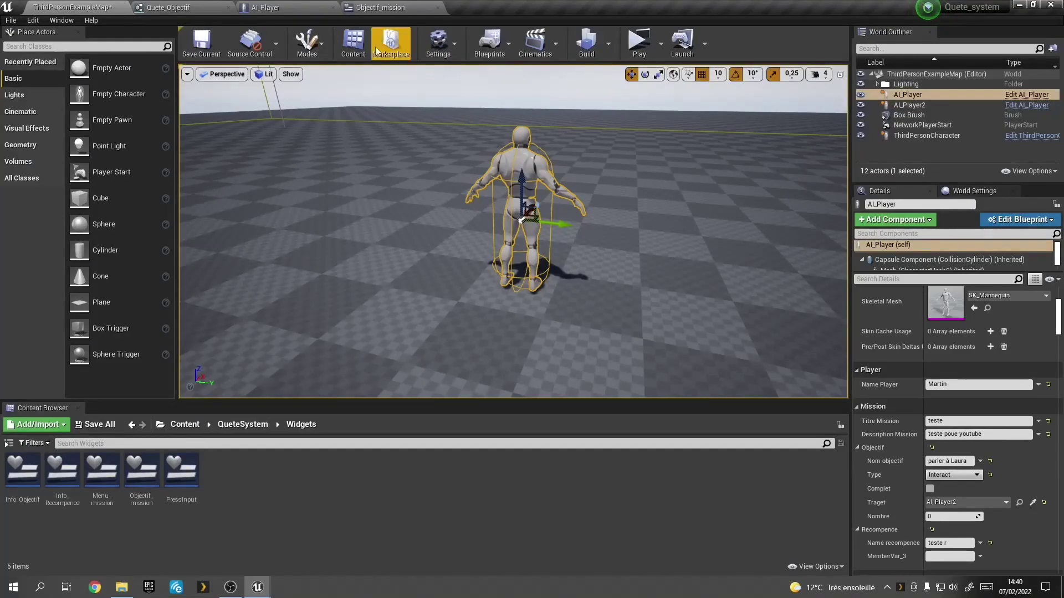
# Step: Open the Info_Objectif widget blueprint from the Content Browser
pyautogui.click(313, 7)
pyautogui.click(363, 8)
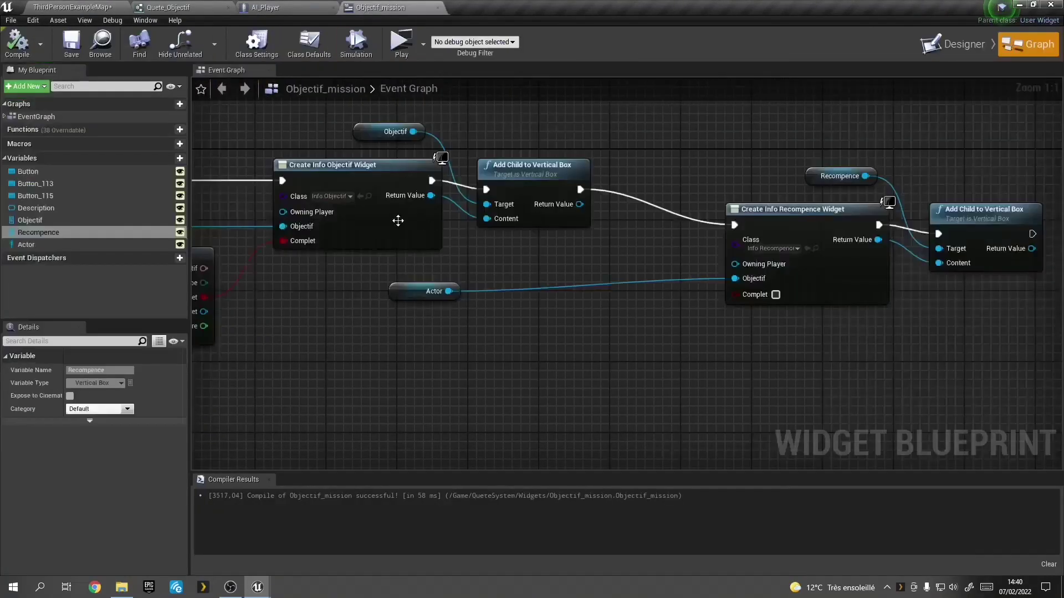
pyautogui.click(941, 51)
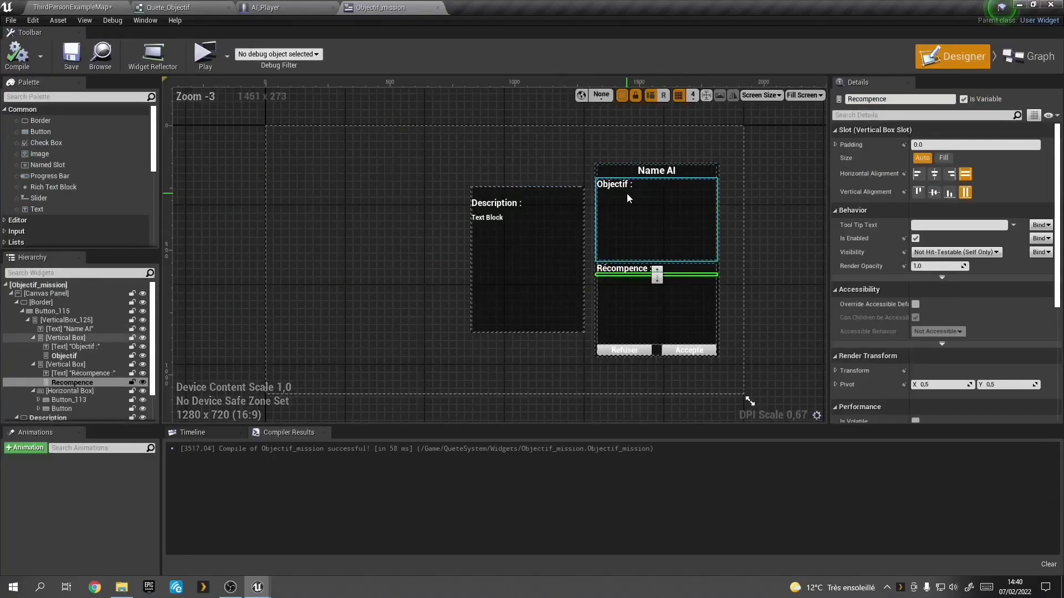
pyautogui.click(275, 8)
pyautogui.click(72, 7)
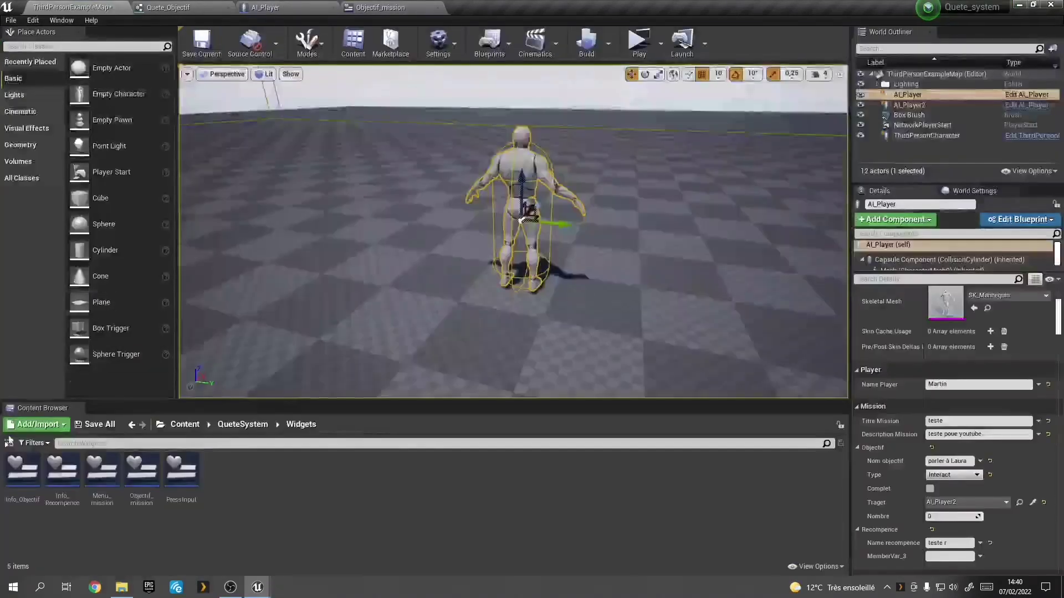
pyautogui.doubleClick(21, 476)
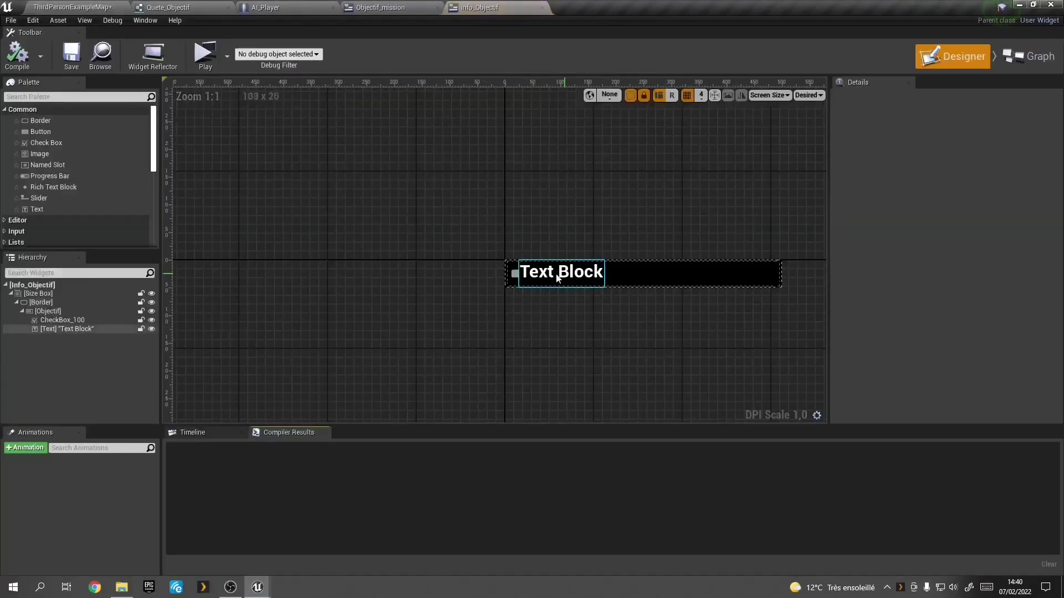
# Step: Lower the Border's Brush Color alpha to about 0.038 and launch a preview
pyautogui.click(604, 277)
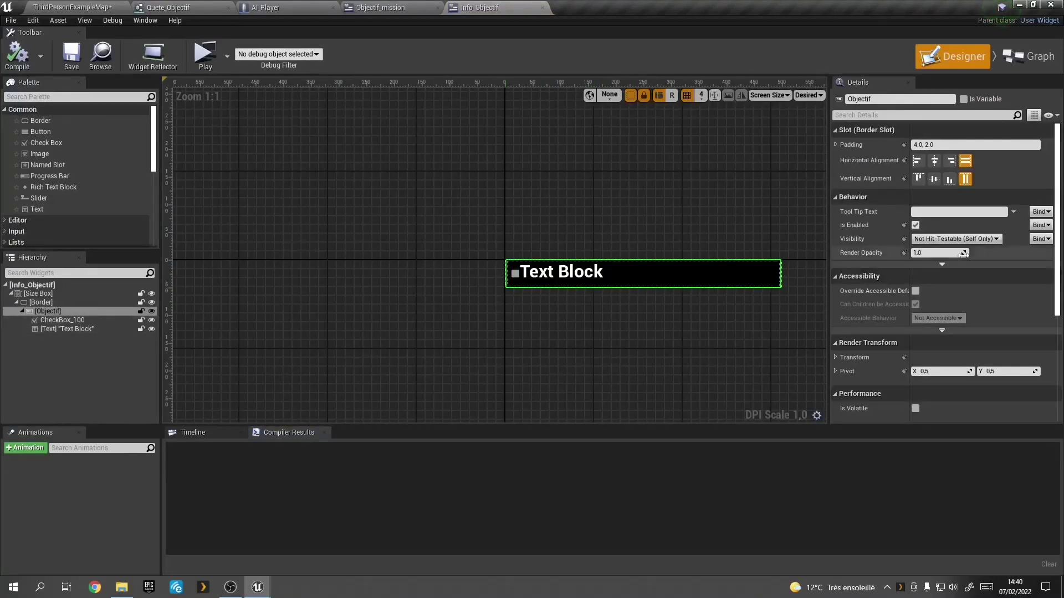
pyautogui.scroll(-2, 925, 308)
pyautogui.scroll(1, 311, 308)
pyautogui.click(41, 302)
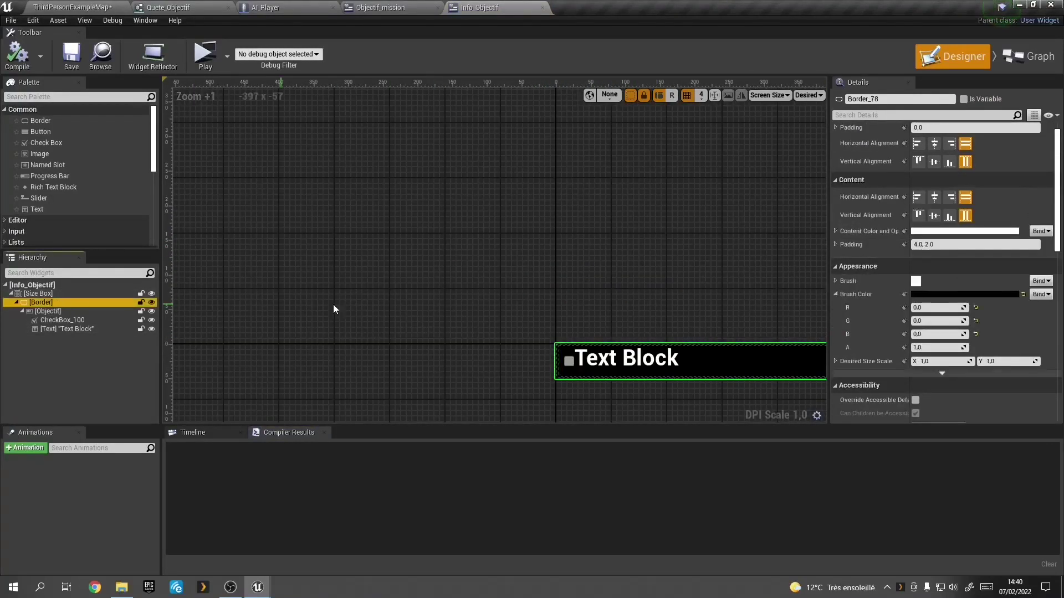
pyautogui.moveTo(937, 348); pyautogui.dragTo(914, 347)
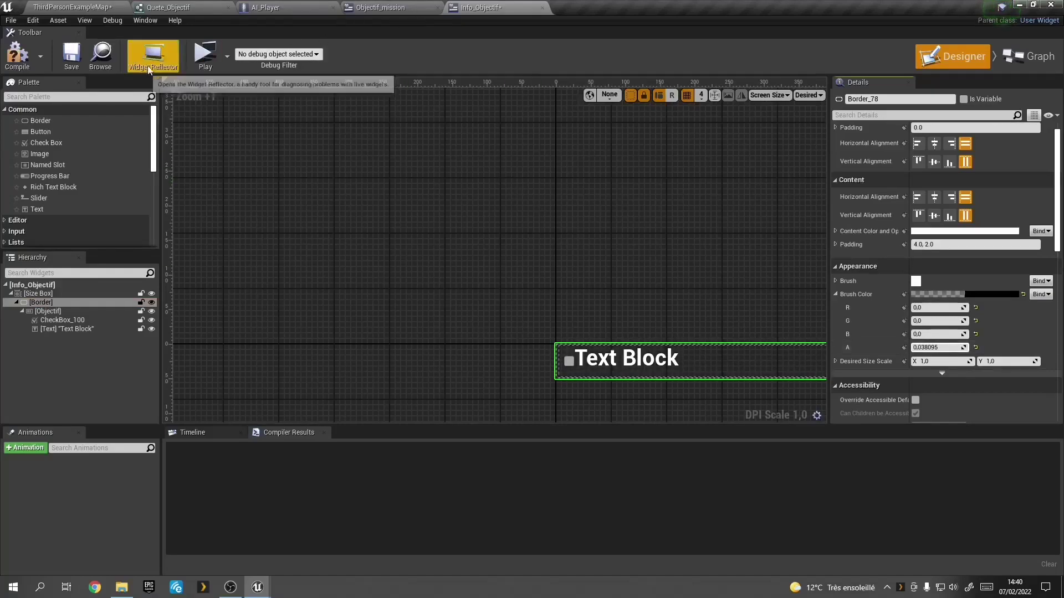
pyautogui.click(205, 55)
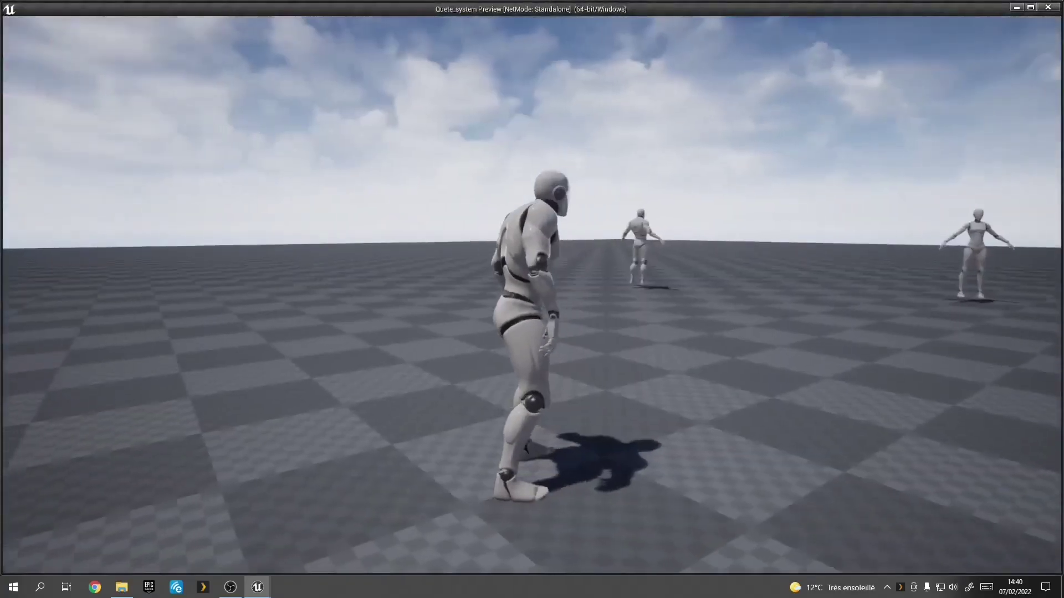
# Step: Talk to Martin, check his objective on the near-transparent border, and refuse his quest twice
pyautogui.press('w')
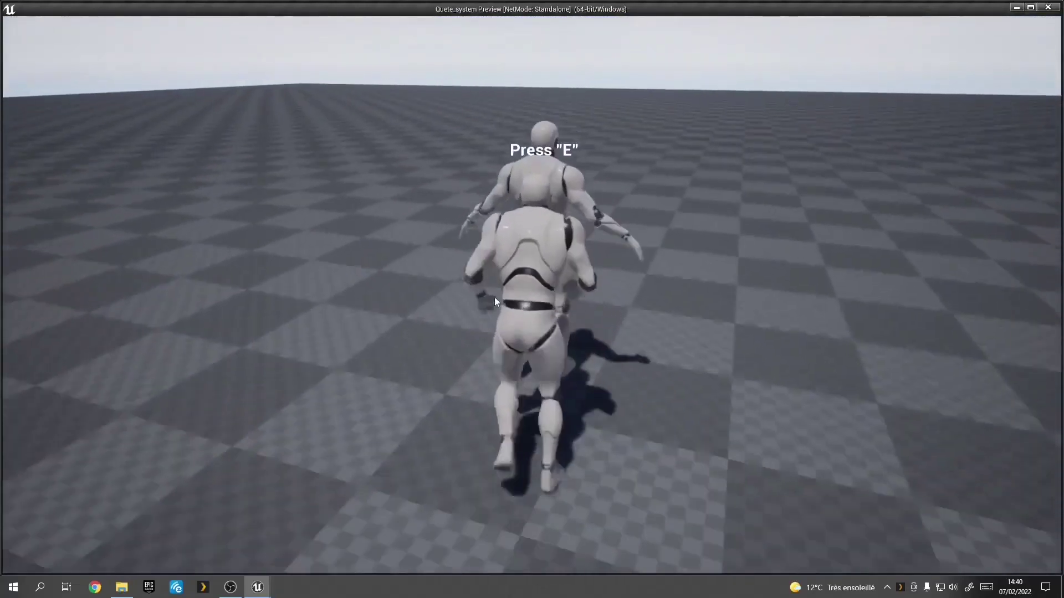
pyautogui.press('e')
pyautogui.click(765, 173)
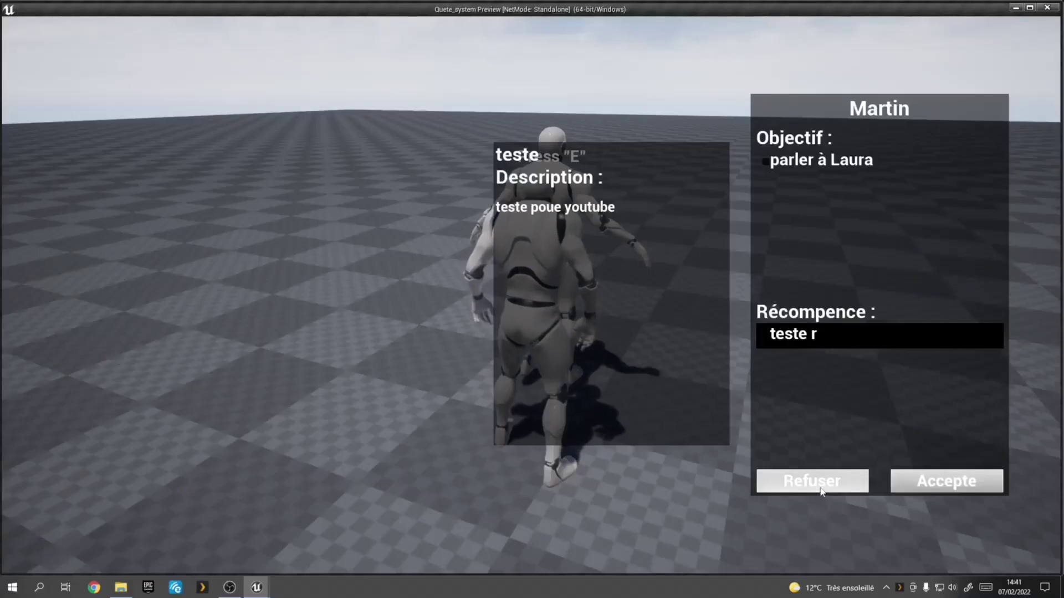
pyautogui.click(800, 482)
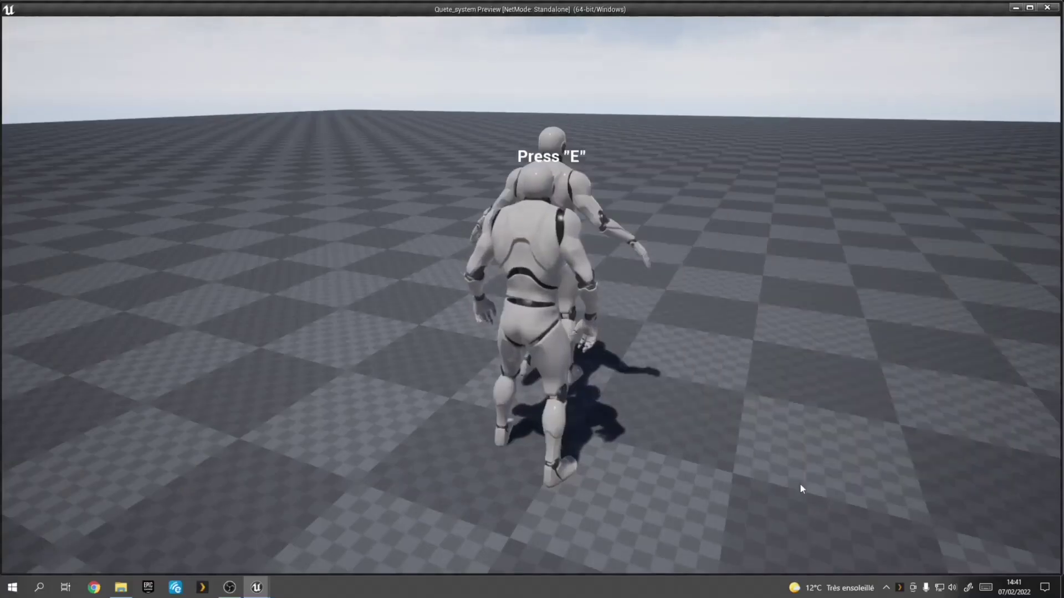
pyautogui.press('e')
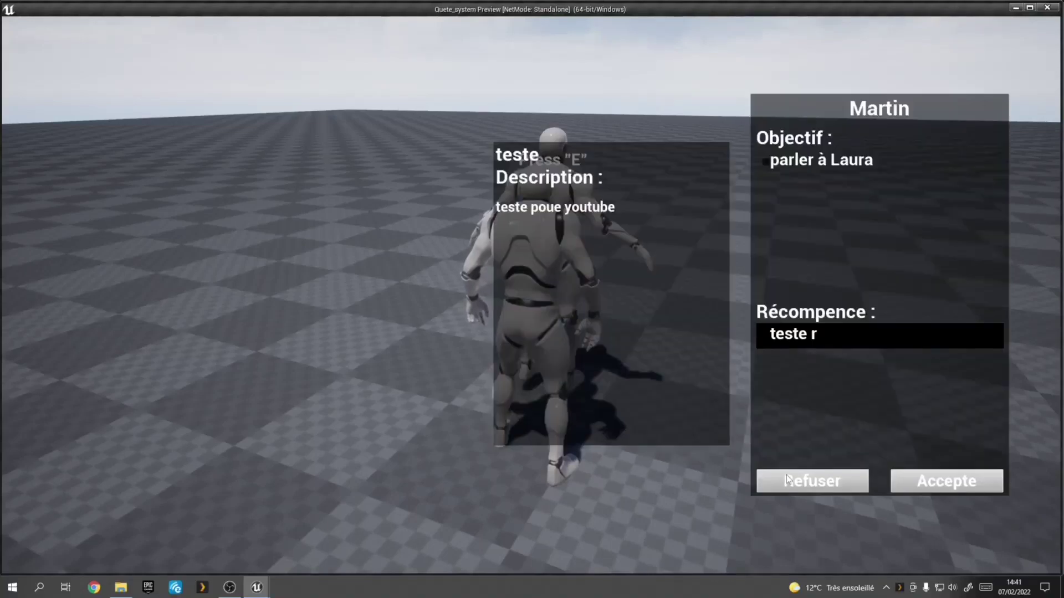
pyautogui.click(792, 481)
pyautogui.click(1016, 409)
# Step: Run to Laura, inspect her nearly empty quest panel, then close it
pyautogui.press('w')
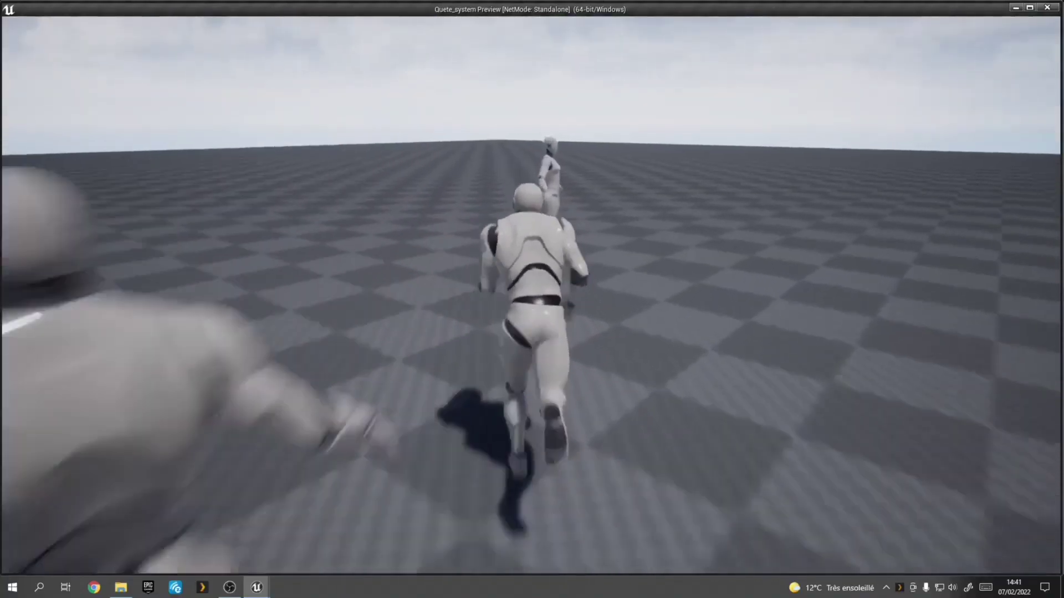
pyautogui.press('e')
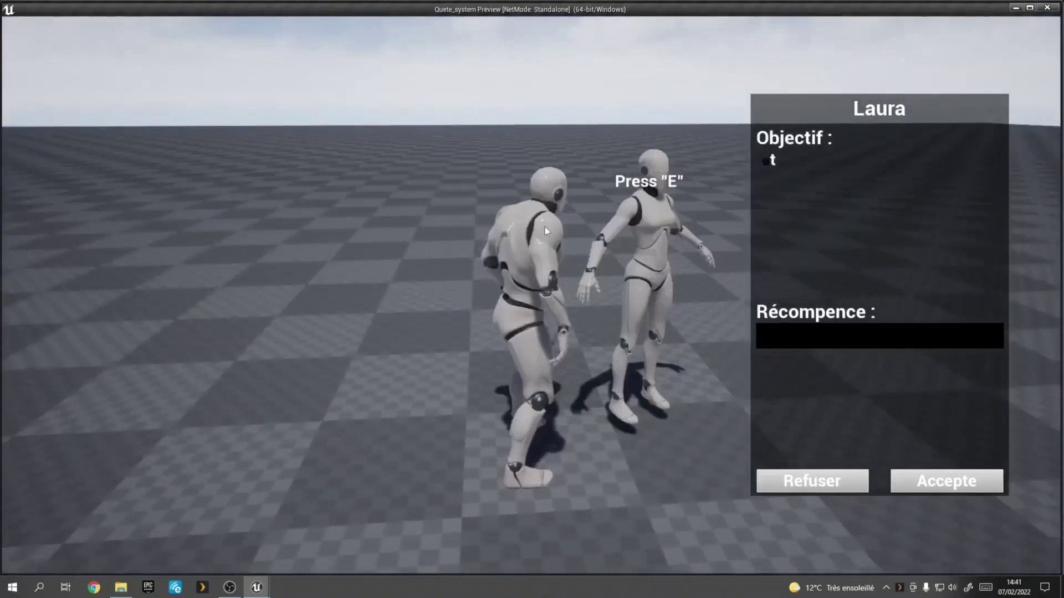
pyautogui.moveTo(881, 131)
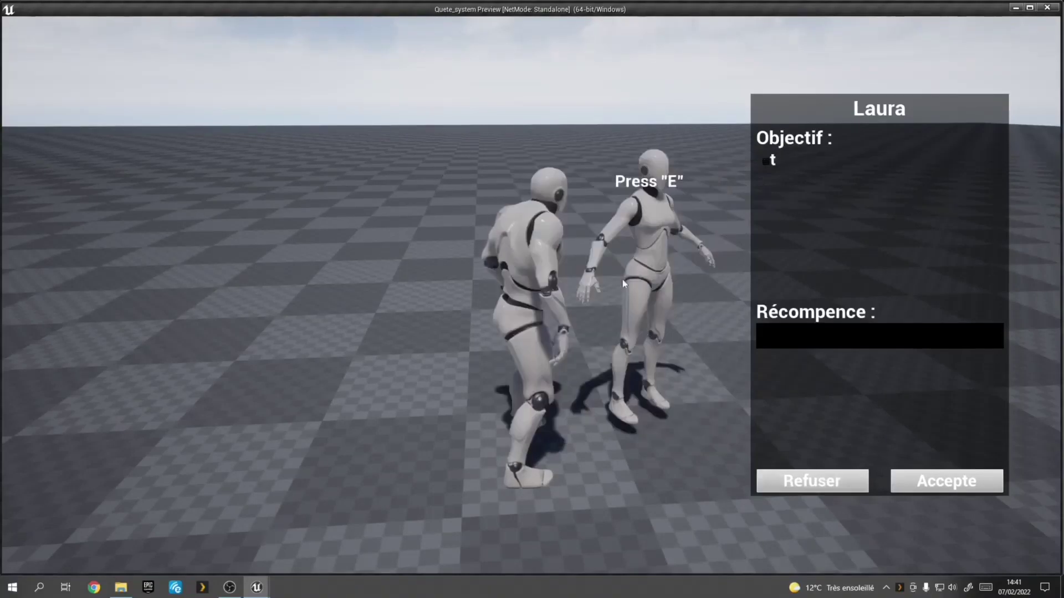
pyautogui.click(835, 487)
# Step: Give AI_Player2 placeholder Titre Mission and Description Mission text, then start a preview
pyautogui.press('Escape')
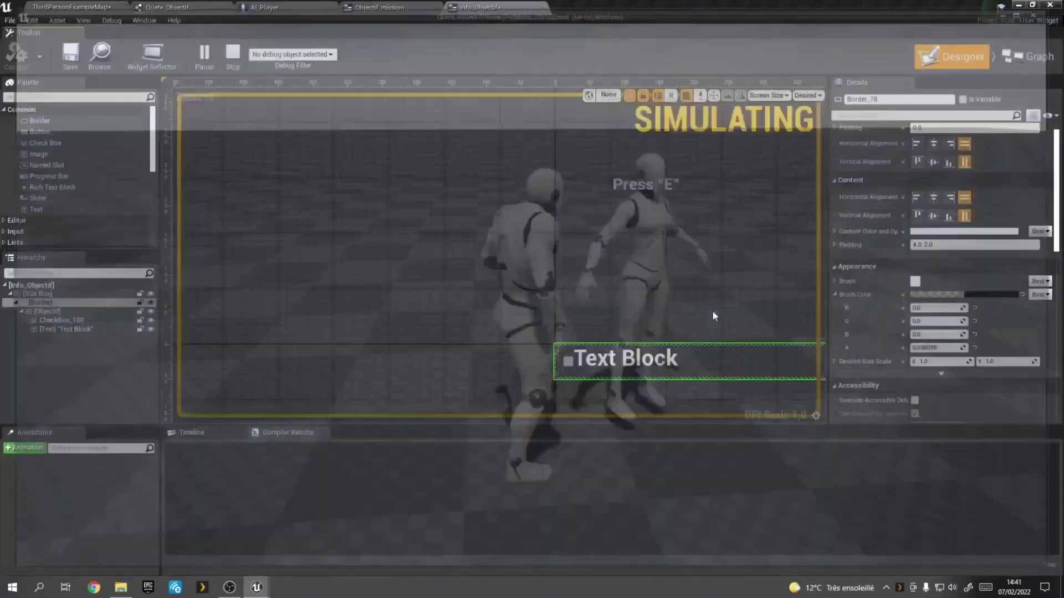
pyautogui.click(98, 5)
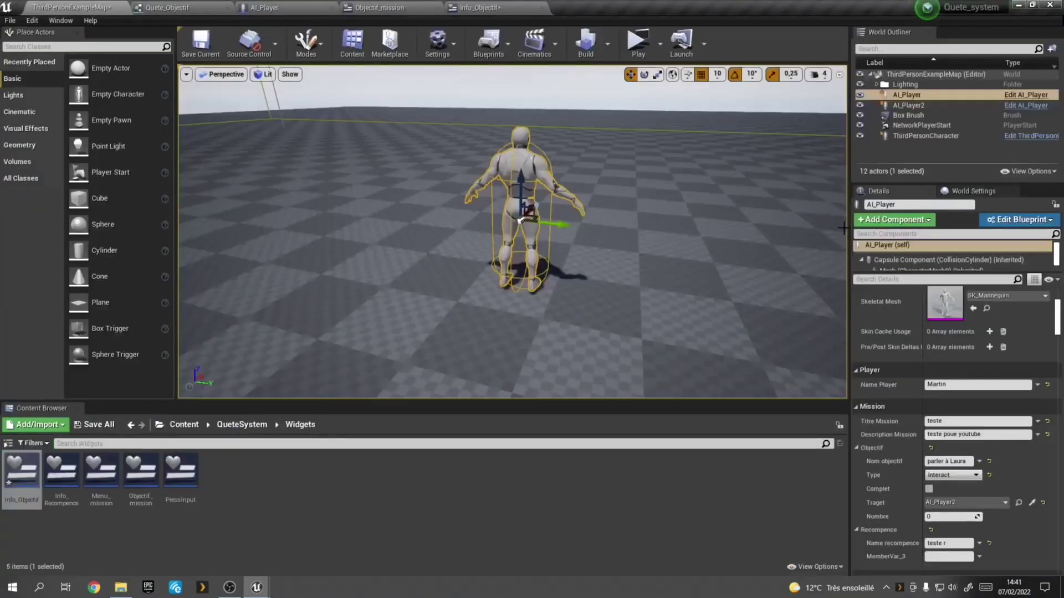
pyautogui.click(888, 105)
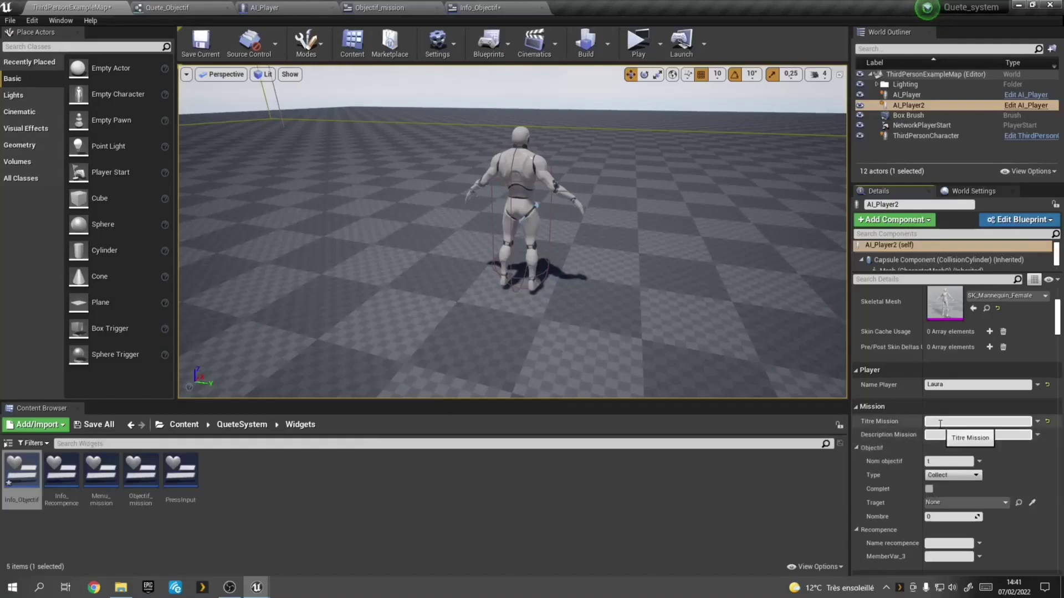
pyautogui.write('t')
pyautogui.click(941, 435)
pyautogui.write('tttttt')
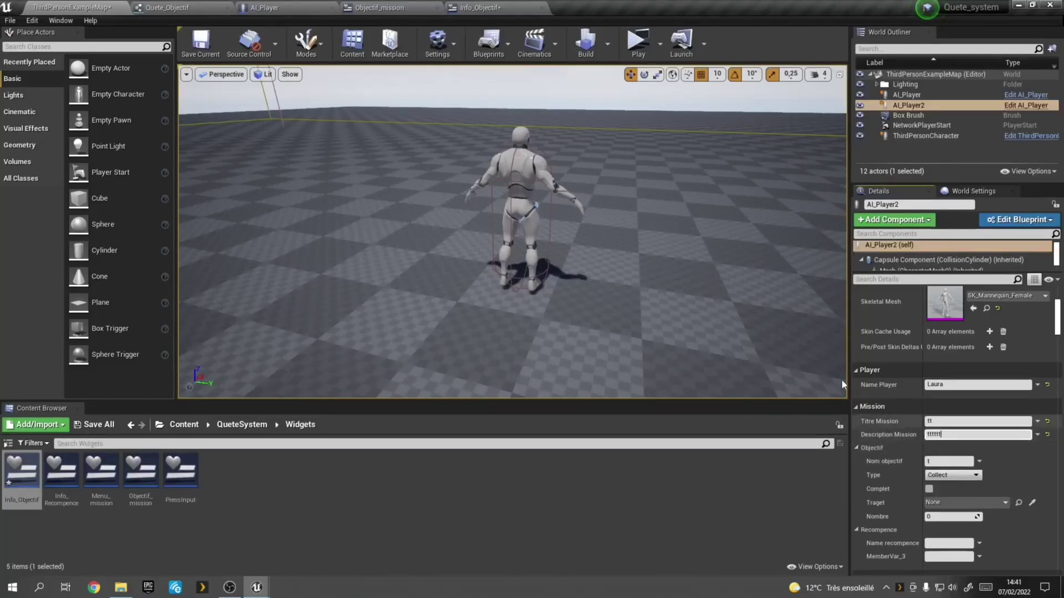
pyautogui.click(637, 42)
# Step: Talk to Laura and confirm her quest shows title 'tt' and description 'tttttt', then exit
pyautogui.click(659, 267)
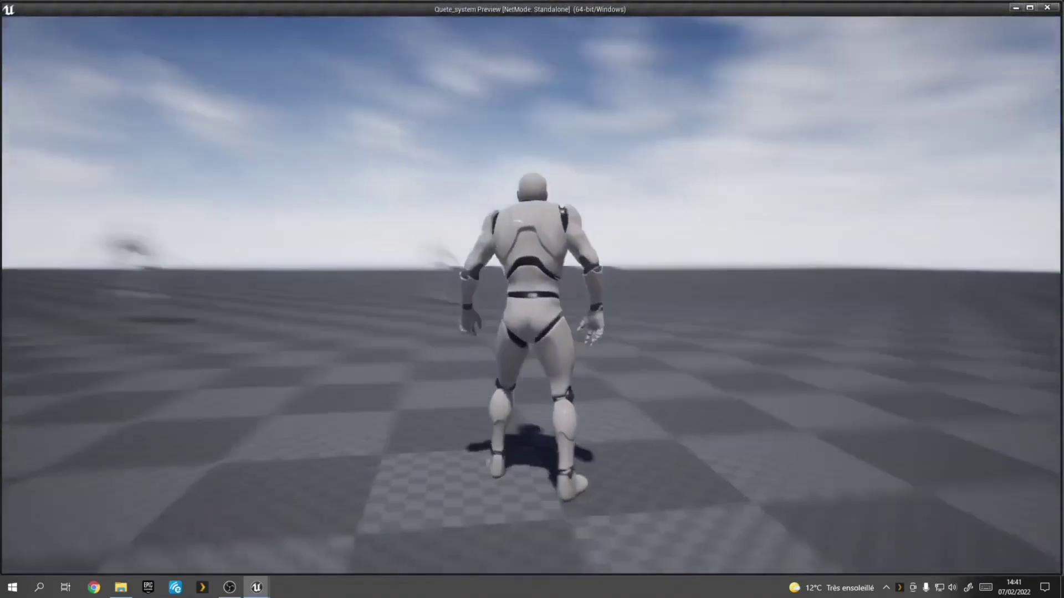
pyautogui.press('w')
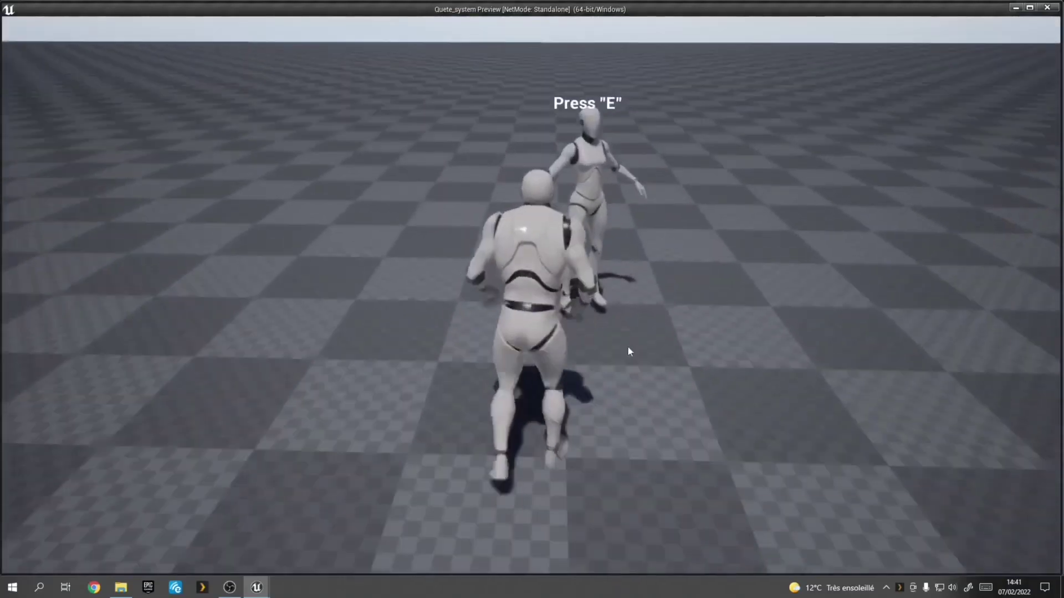
pyautogui.press('e')
pyautogui.moveTo(761, 381)
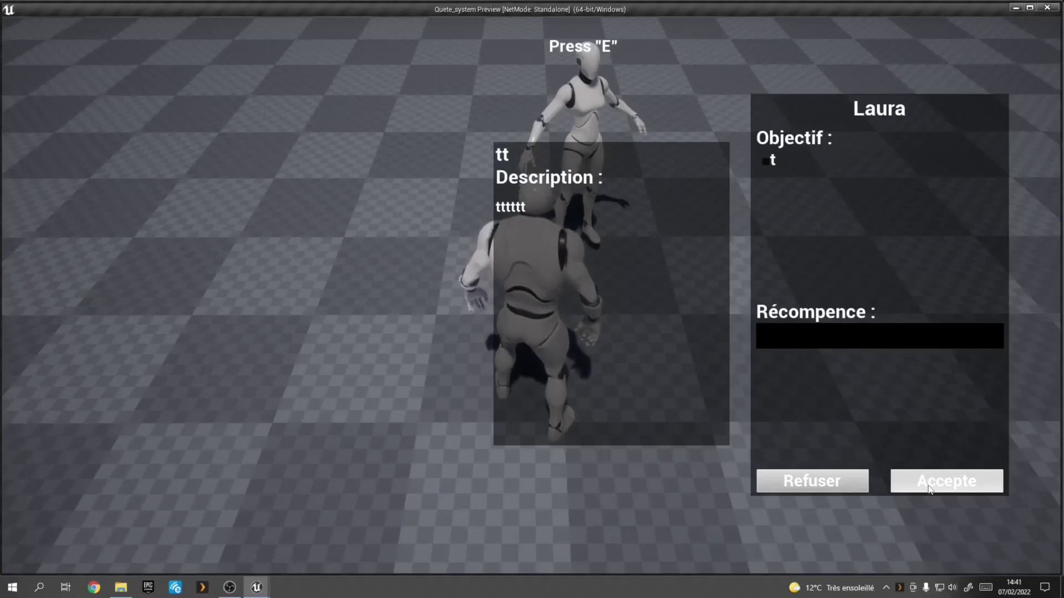
pyautogui.press('Escape')
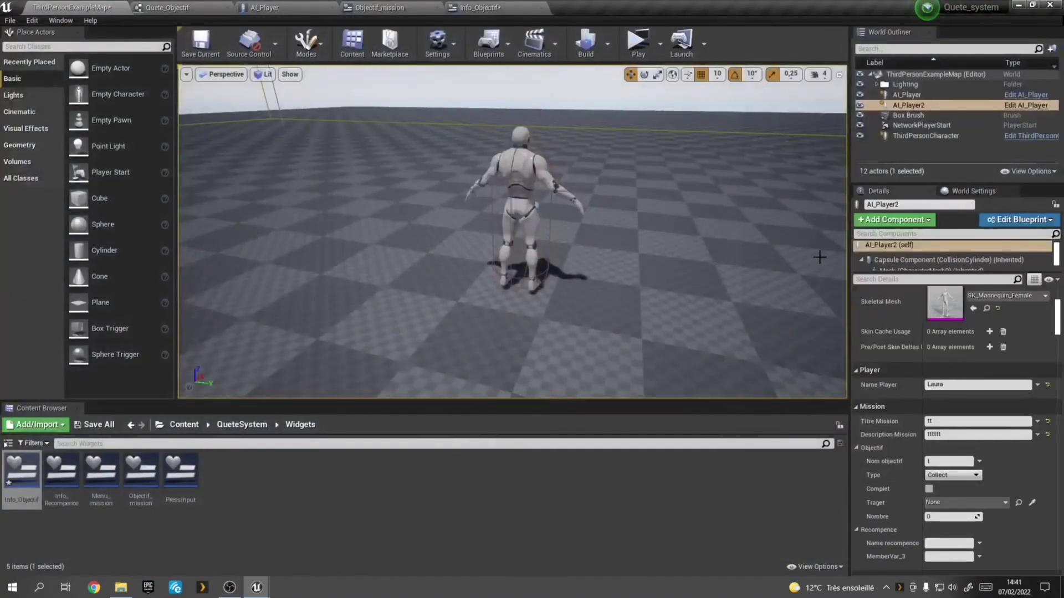